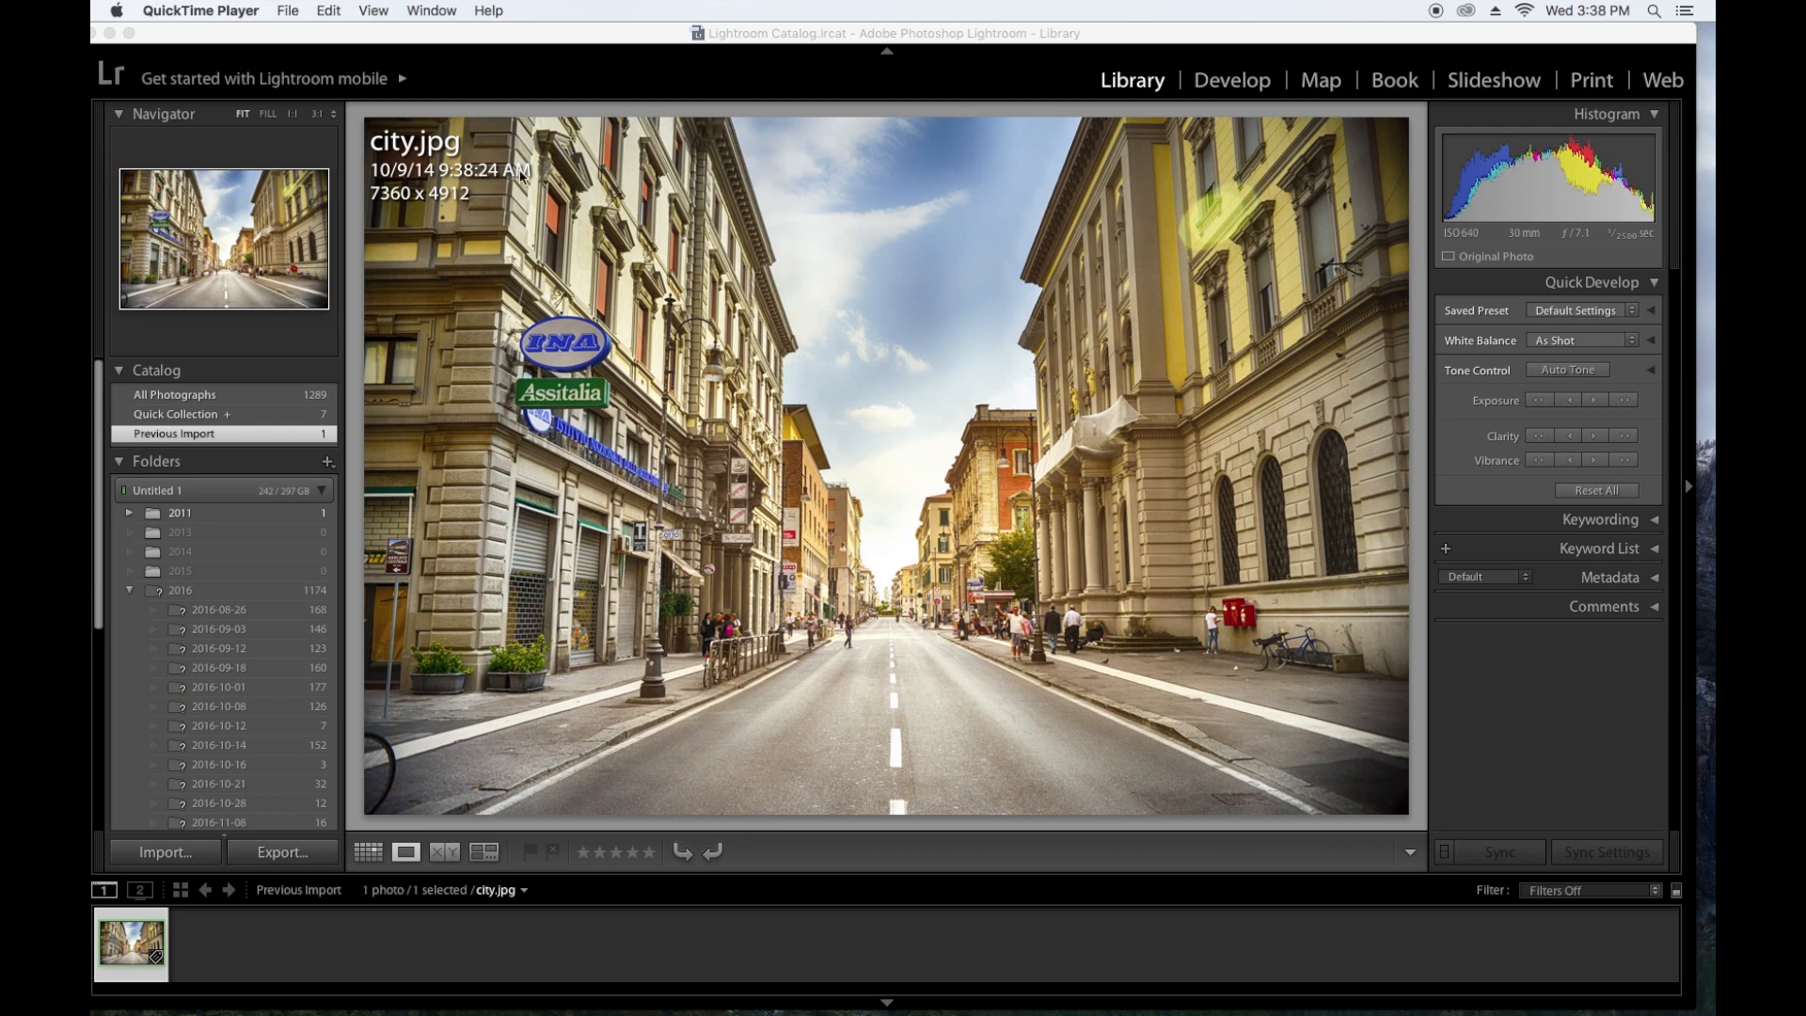
# Open the city.jpg street photo in the Develop module to edit its basic adjustments
pyautogui.moveTo(299, 41); pyautogui.dragTo(316, 41)
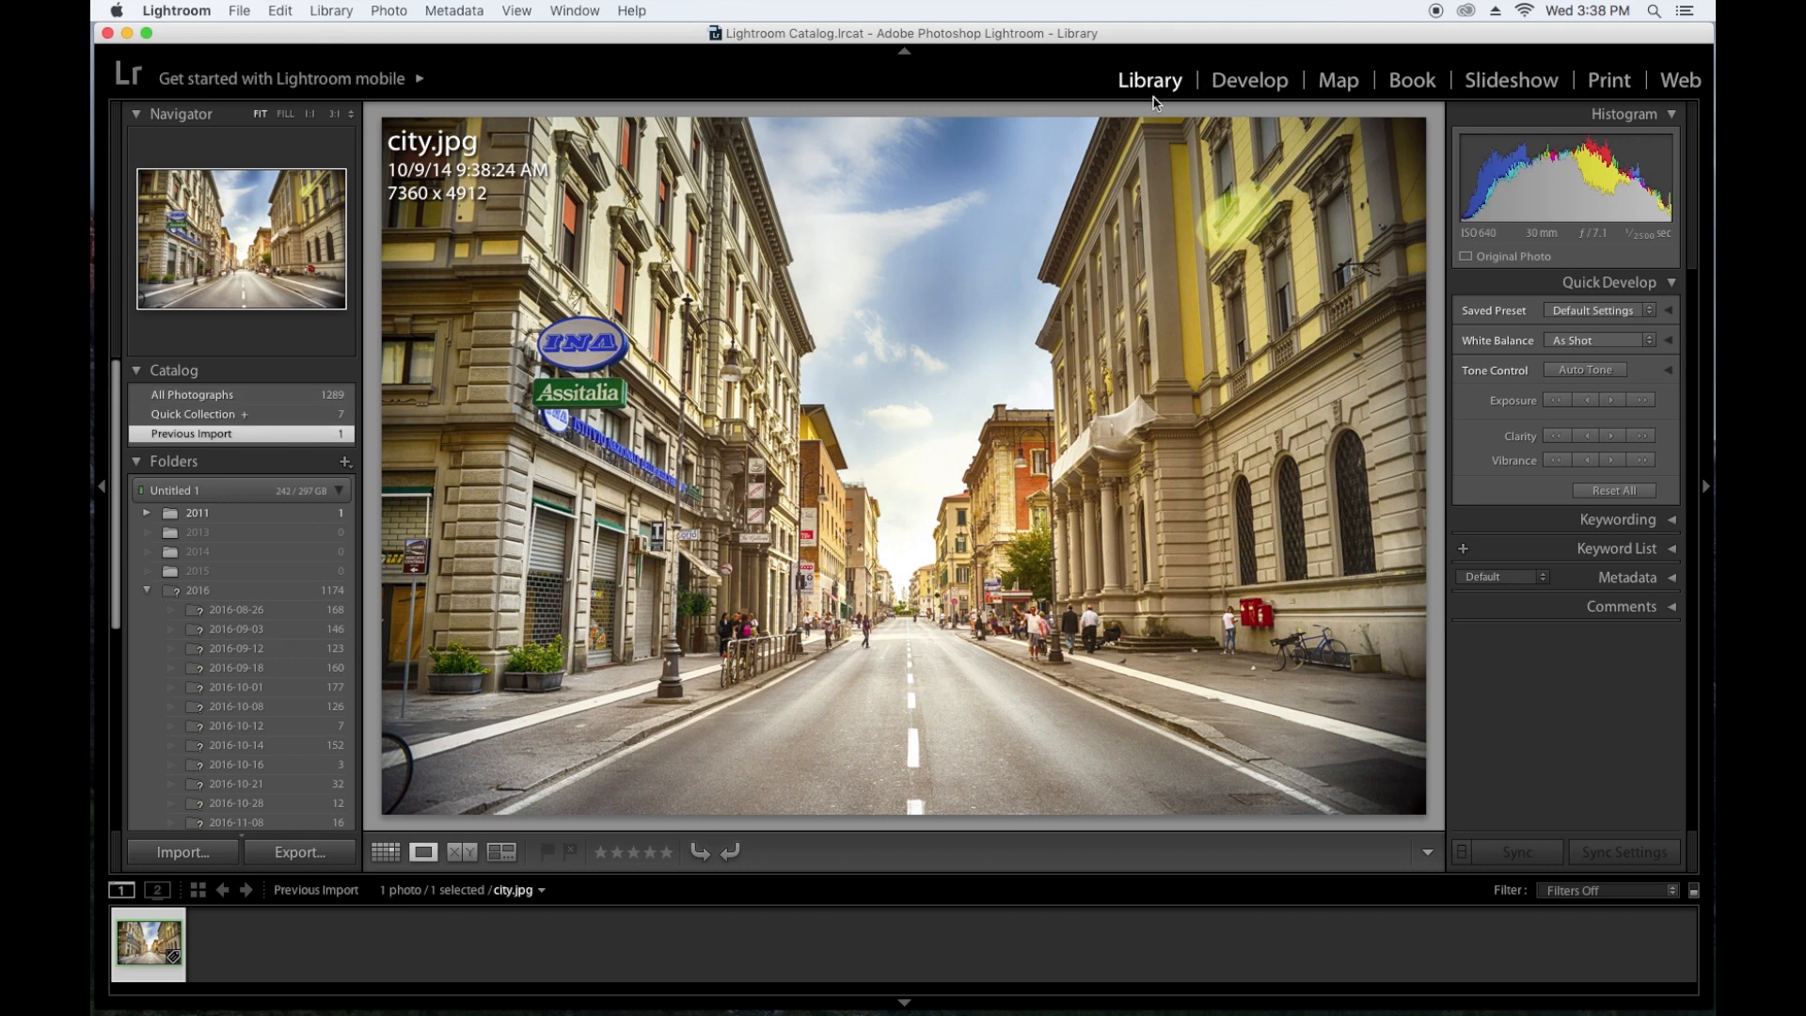
pyautogui.click(1269, 90)
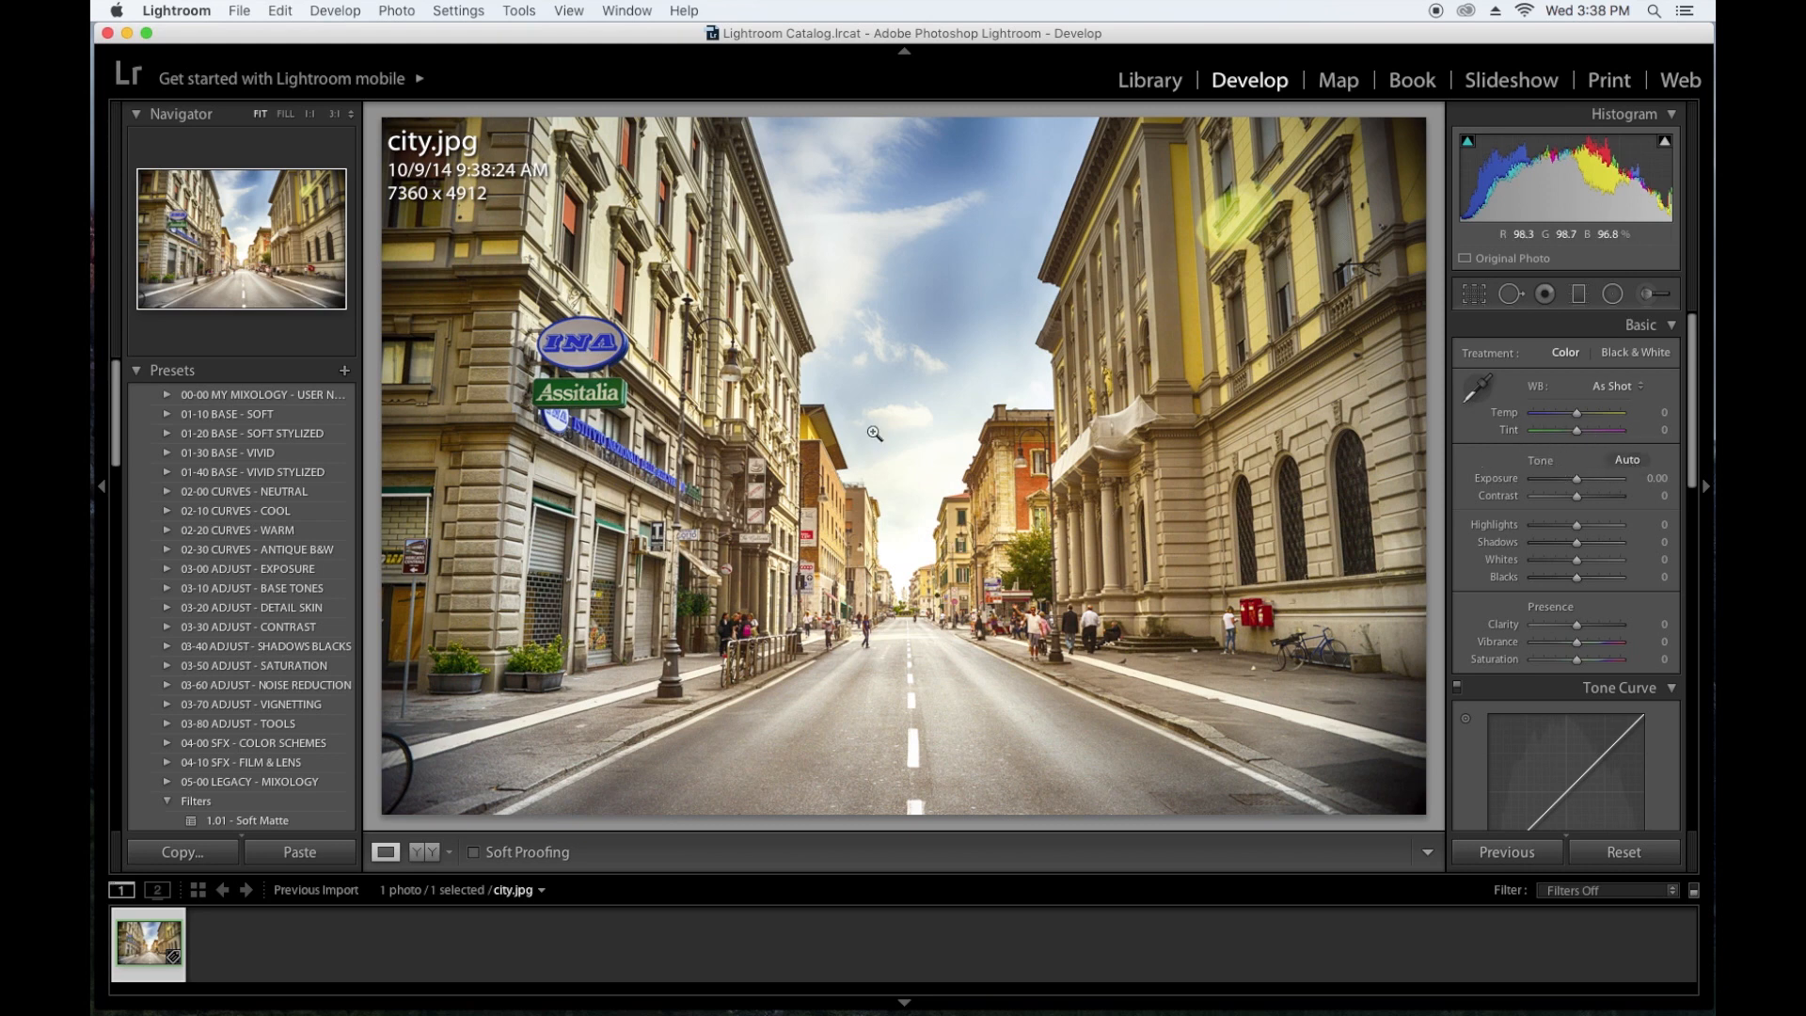
pyautogui.scroll(-1, 1461, 406)
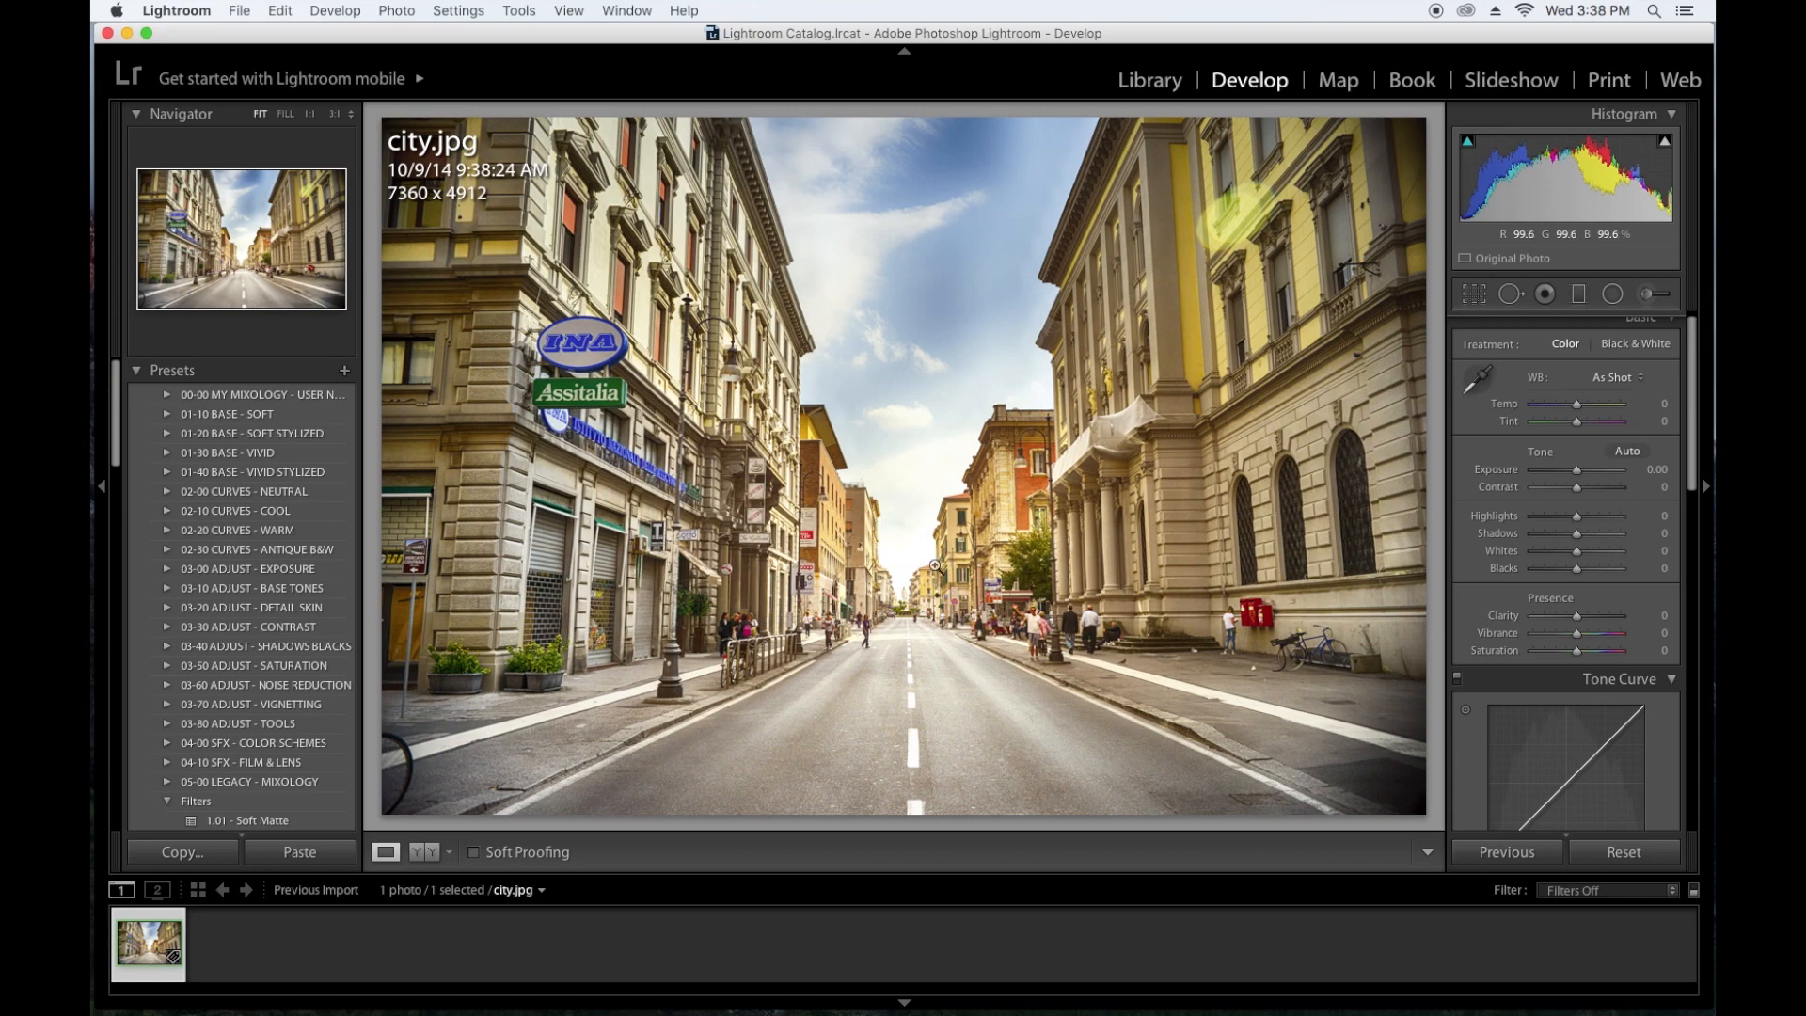
pyautogui.scroll(1, 1564, 431)
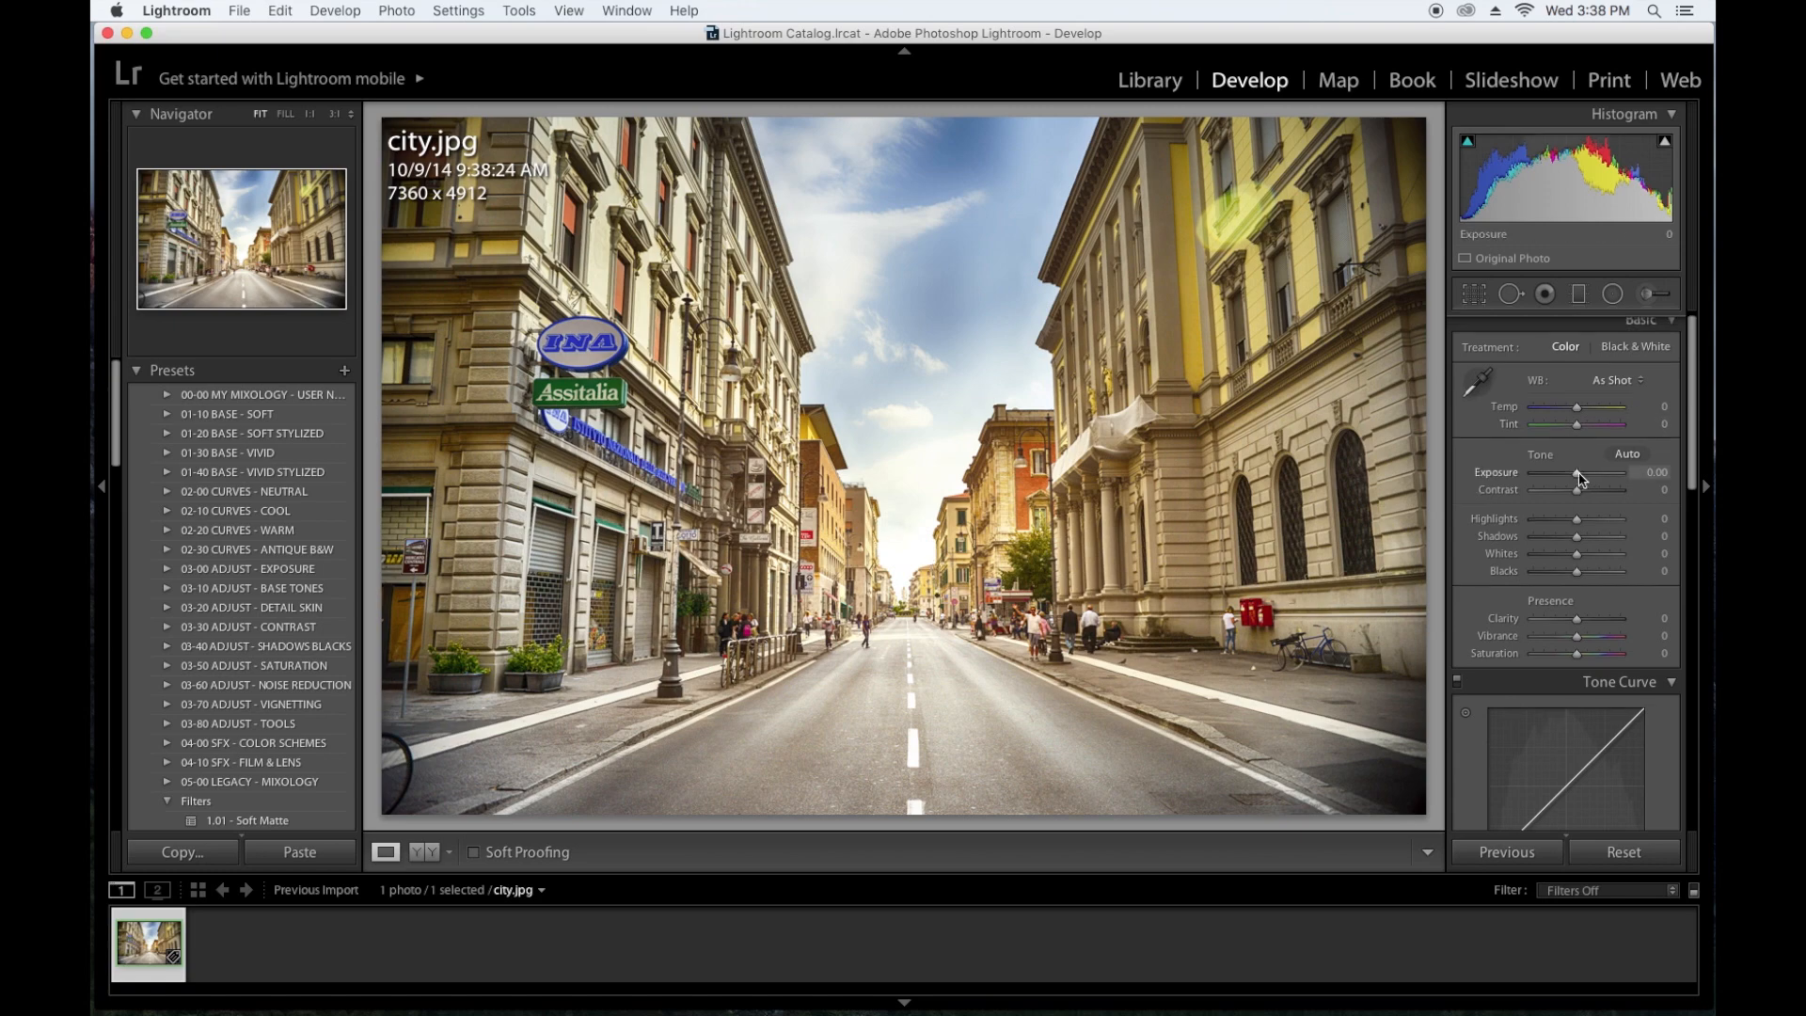
# Set Exposure to −0.40, Contrast to +4, Highlights to +21, Shadows to −63, Whites to +34 and Blacks to +23
pyautogui.moveTo(1580, 478); pyautogui.dragTo(1576, 478)
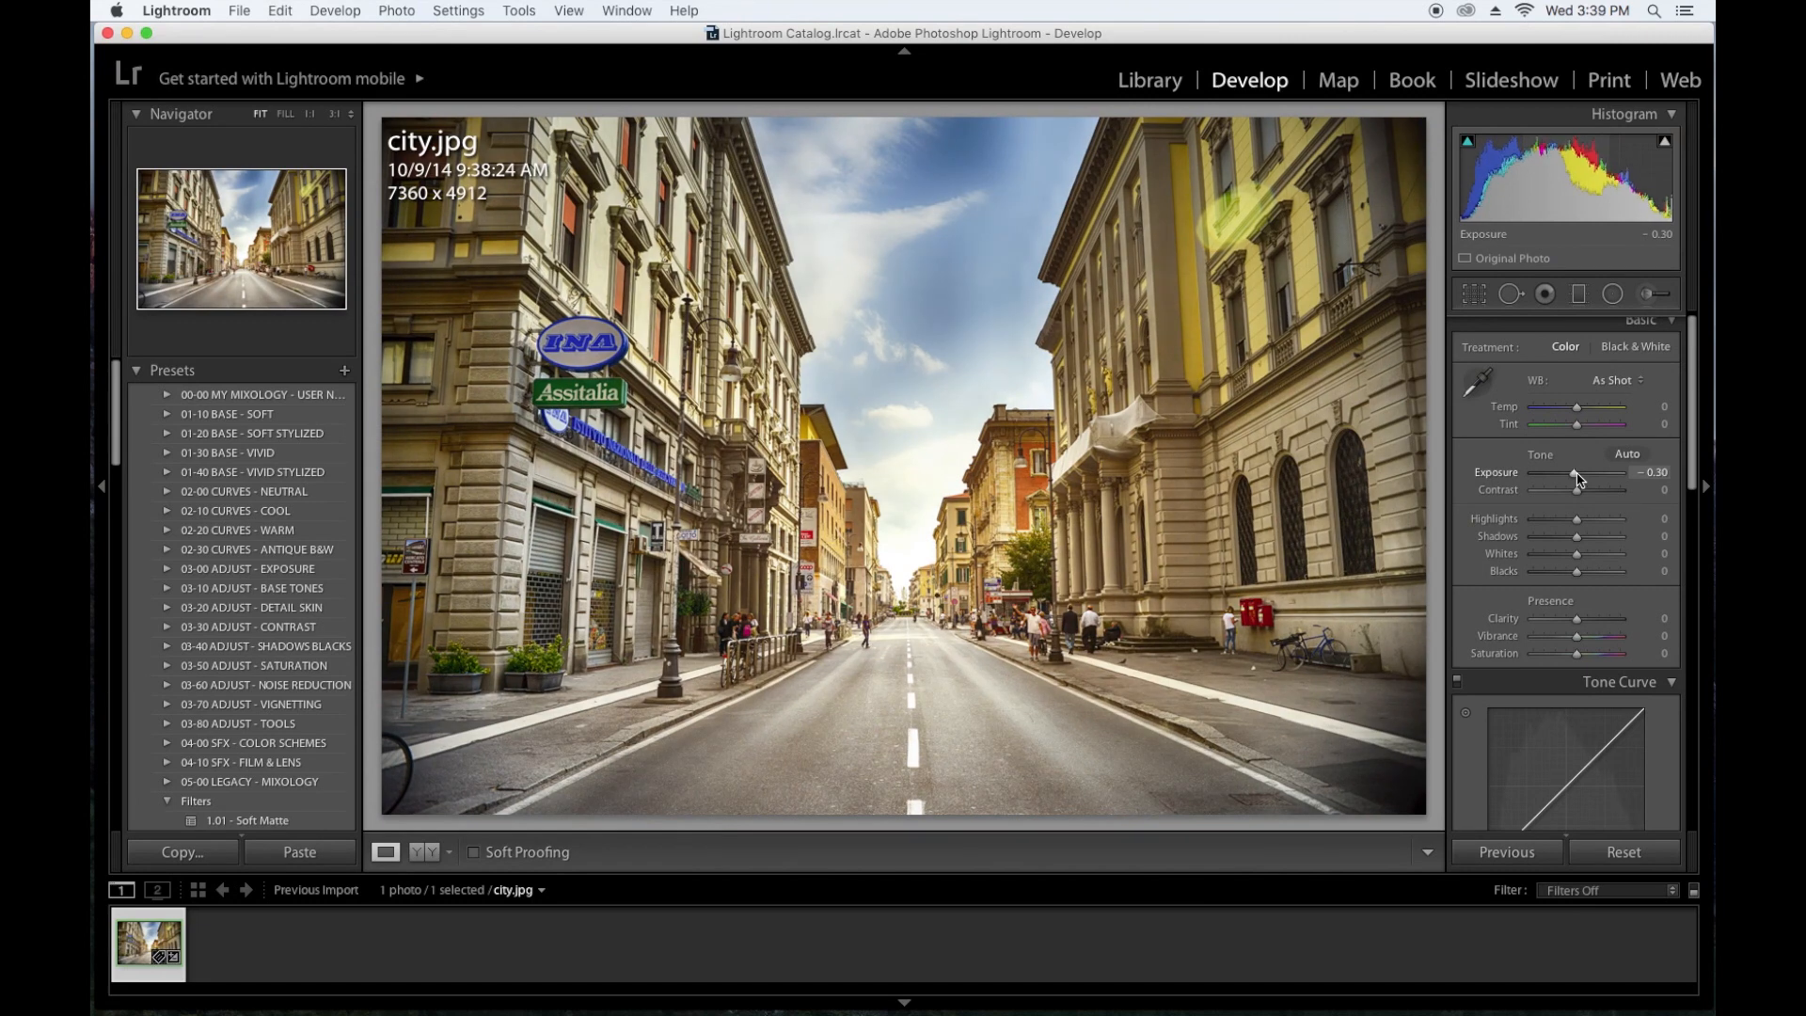
pyautogui.press('Down')
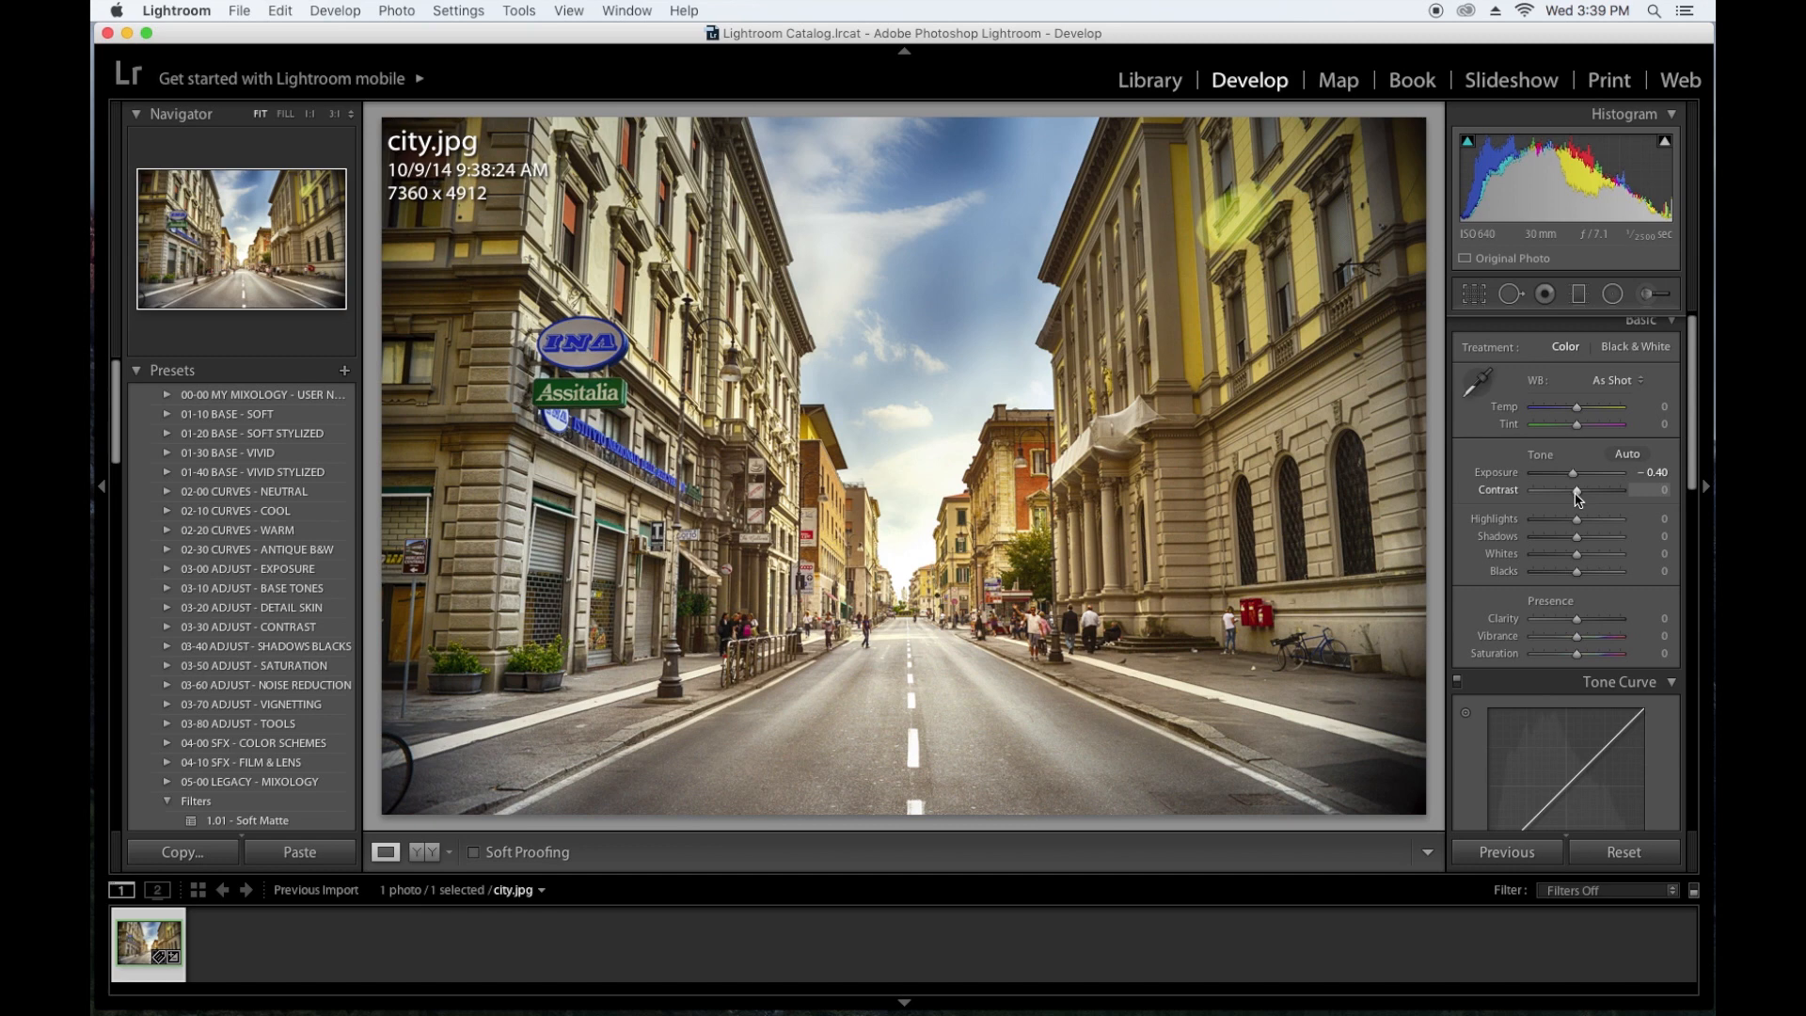
pyautogui.moveTo(1577, 491); pyautogui.dragTo(1579, 491)
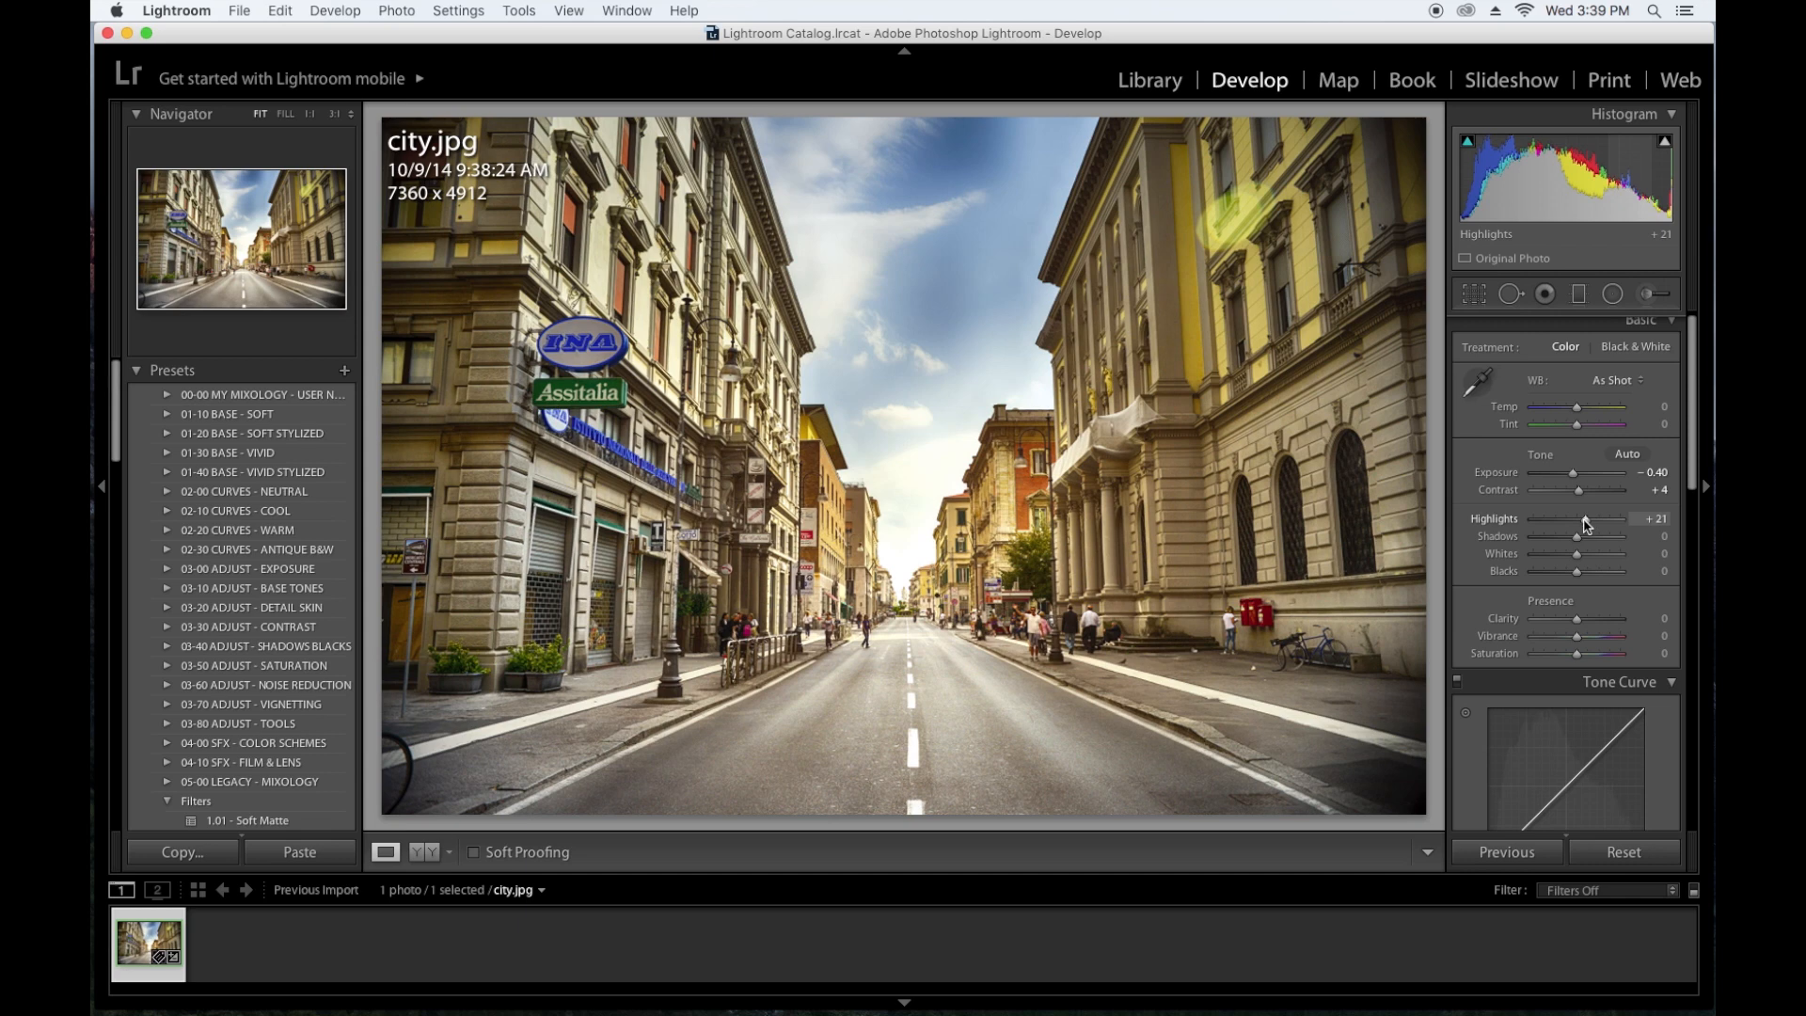
pyautogui.moveTo(1577, 537); pyautogui.dragTo(1551, 546)
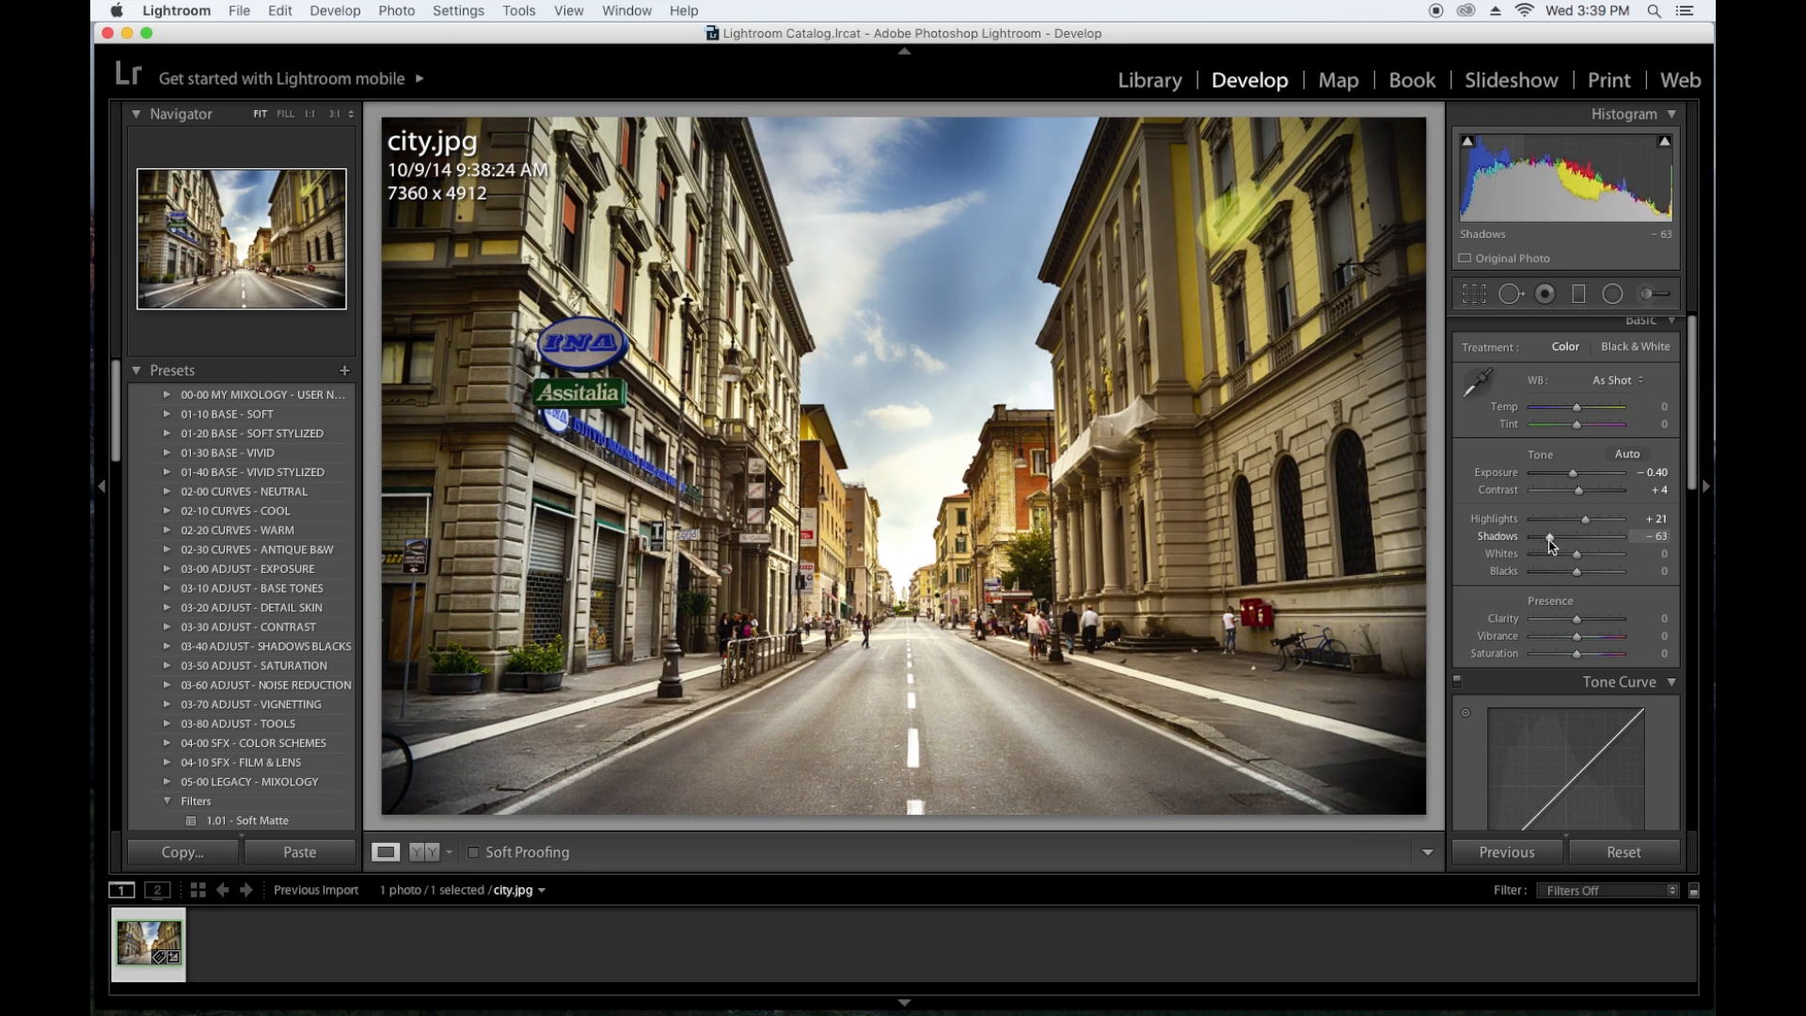
pyautogui.moveTo(1579, 564); pyautogui.dragTo(1587, 575)
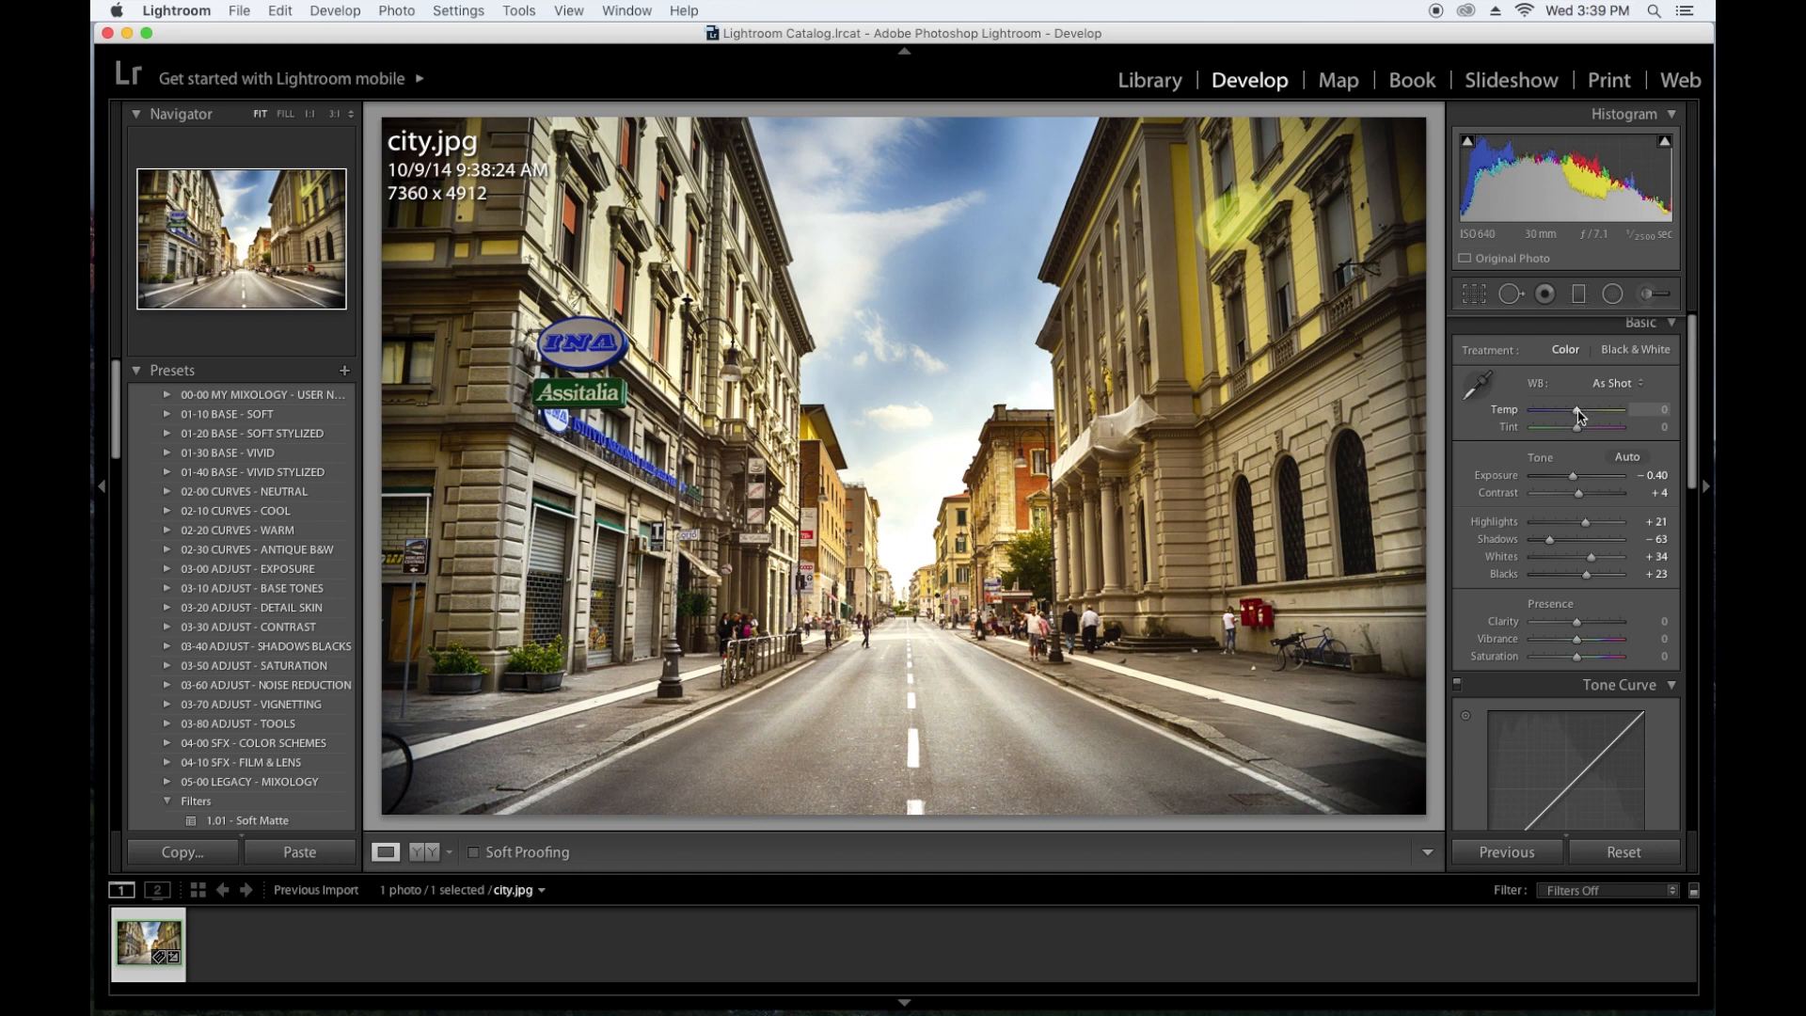
# Set the white balance Temp to +5, and try a Clarity of +20 before resetting it to 0
pyautogui.moveTo(1577, 417); pyautogui.dragTo(1577, 418)
pyautogui.moveTo(1578, 418); pyautogui.dragTo(1580, 418)
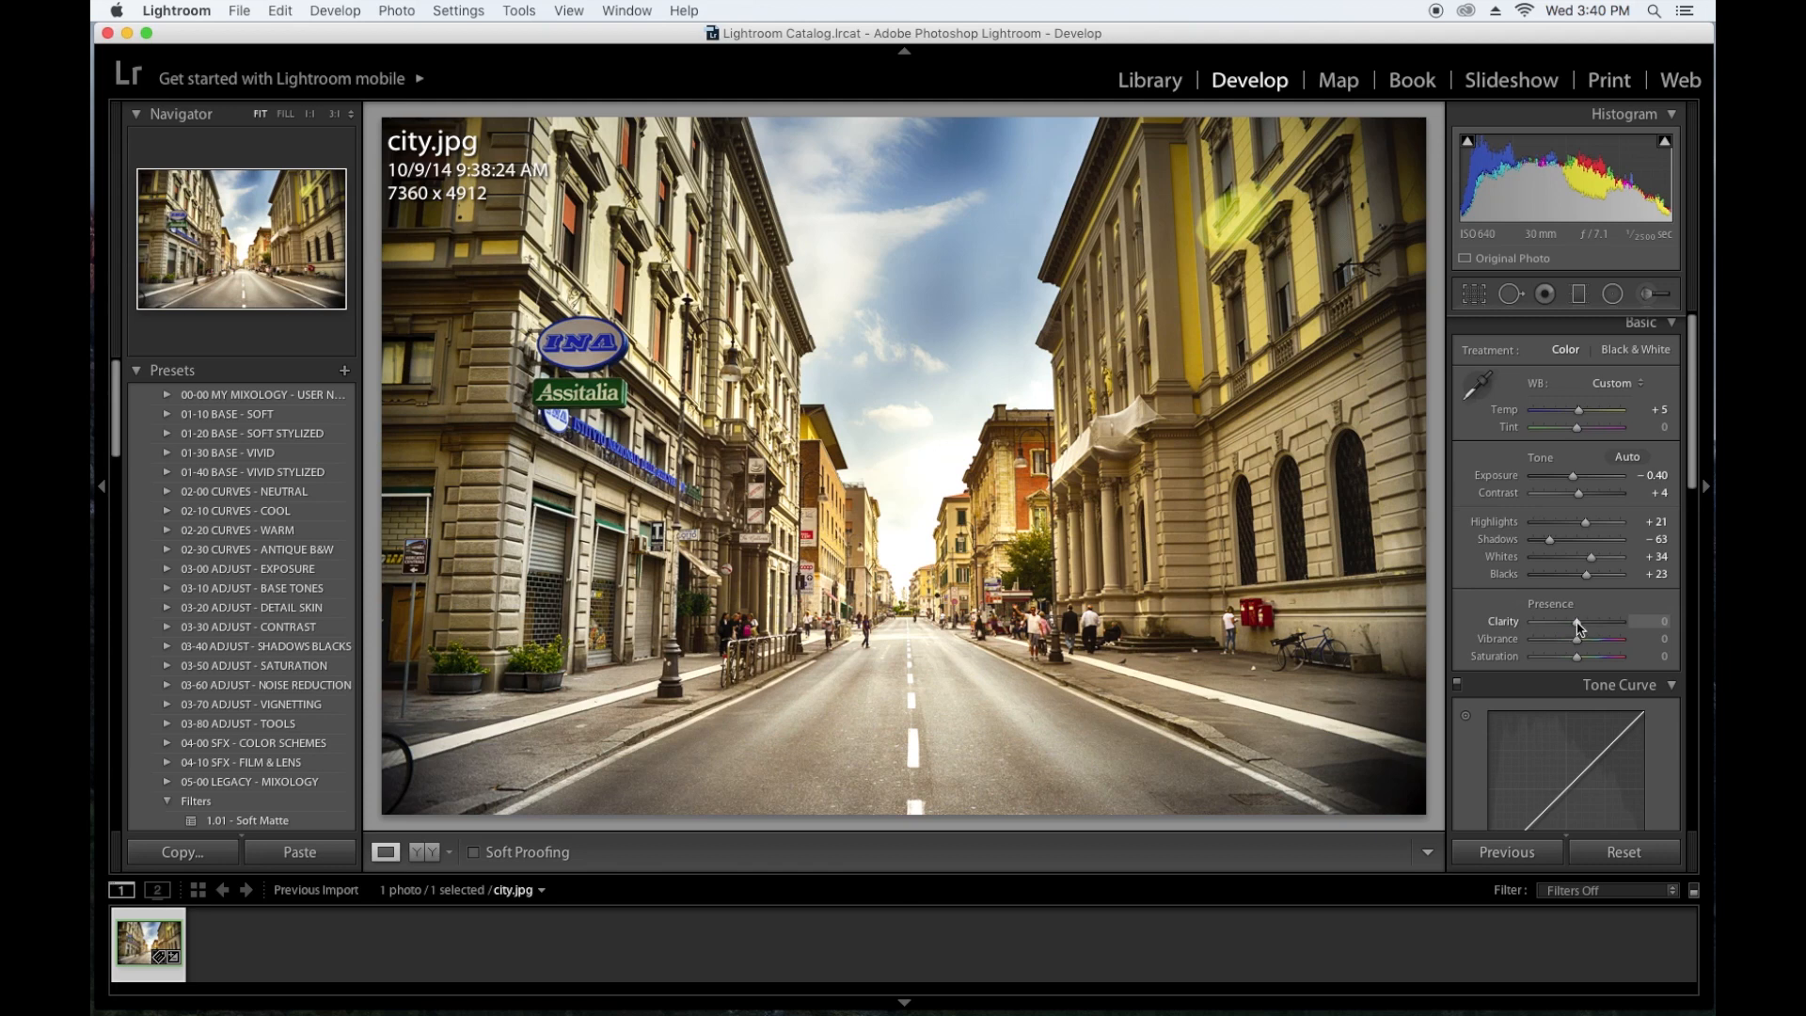
pyautogui.moveTo(1578, 628); pyautogui.dragTo(1587, 627)
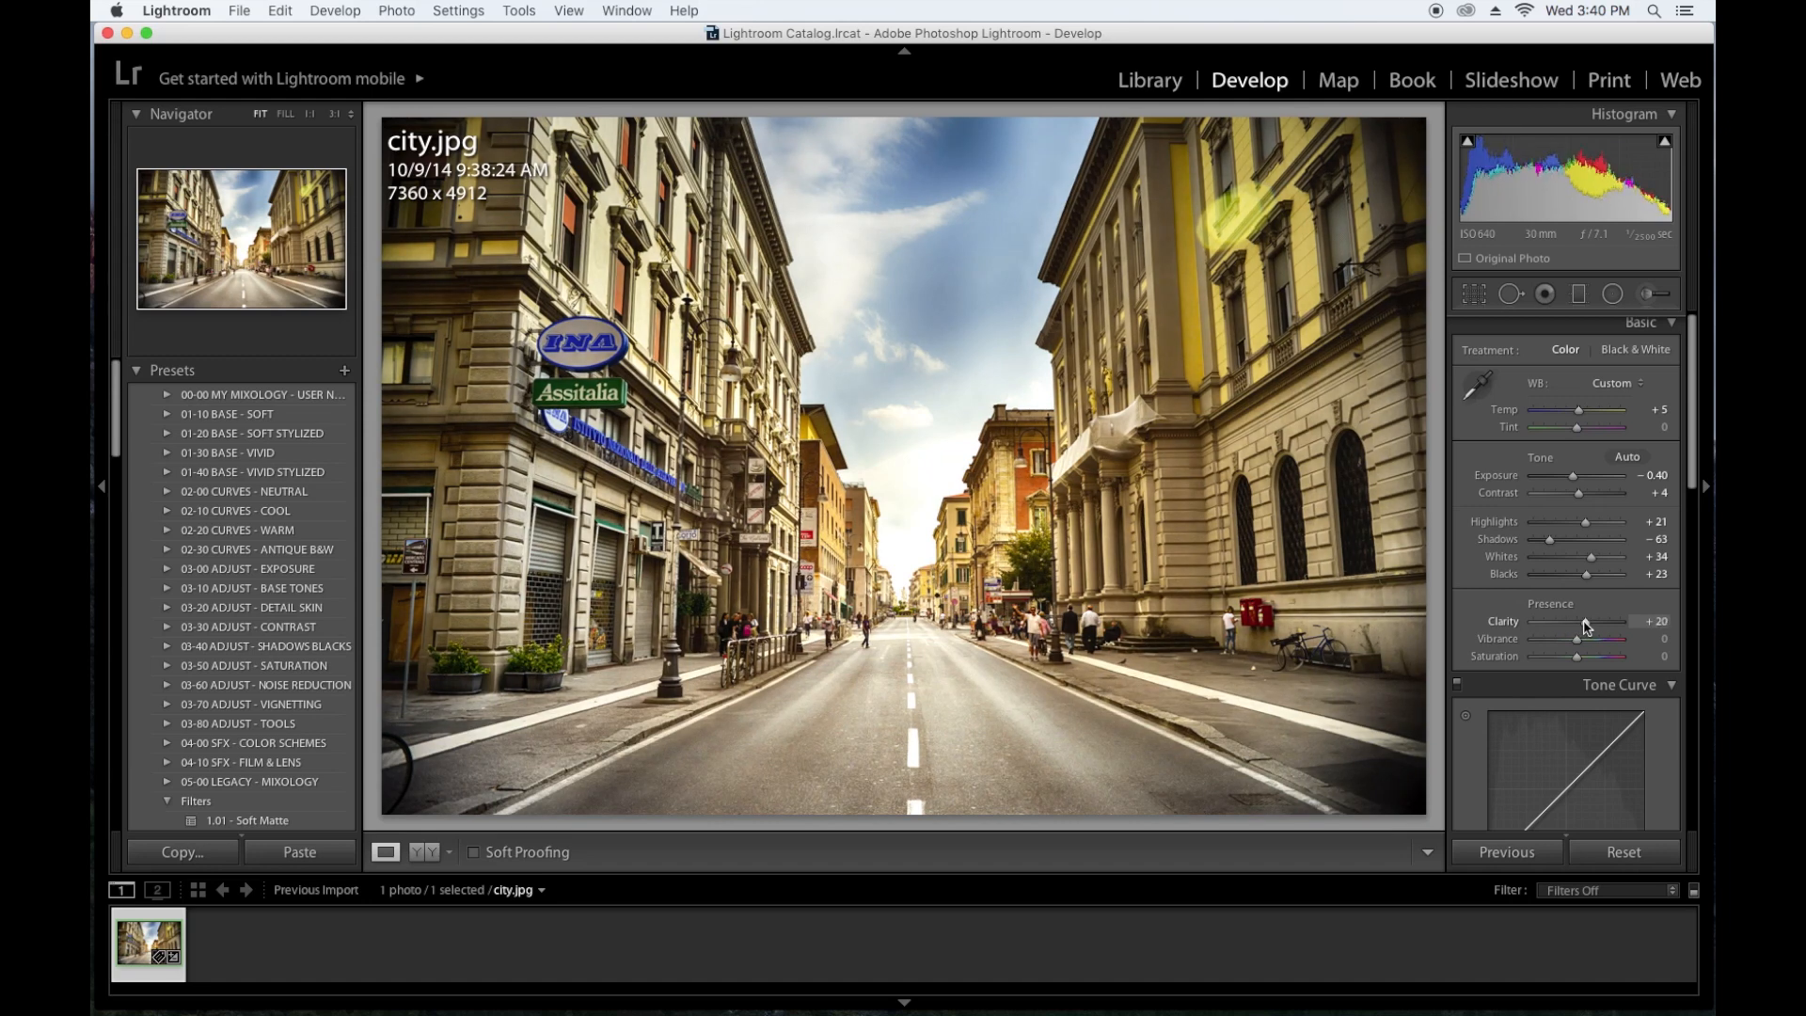
pyautogui.doubleClick(1587, 627)
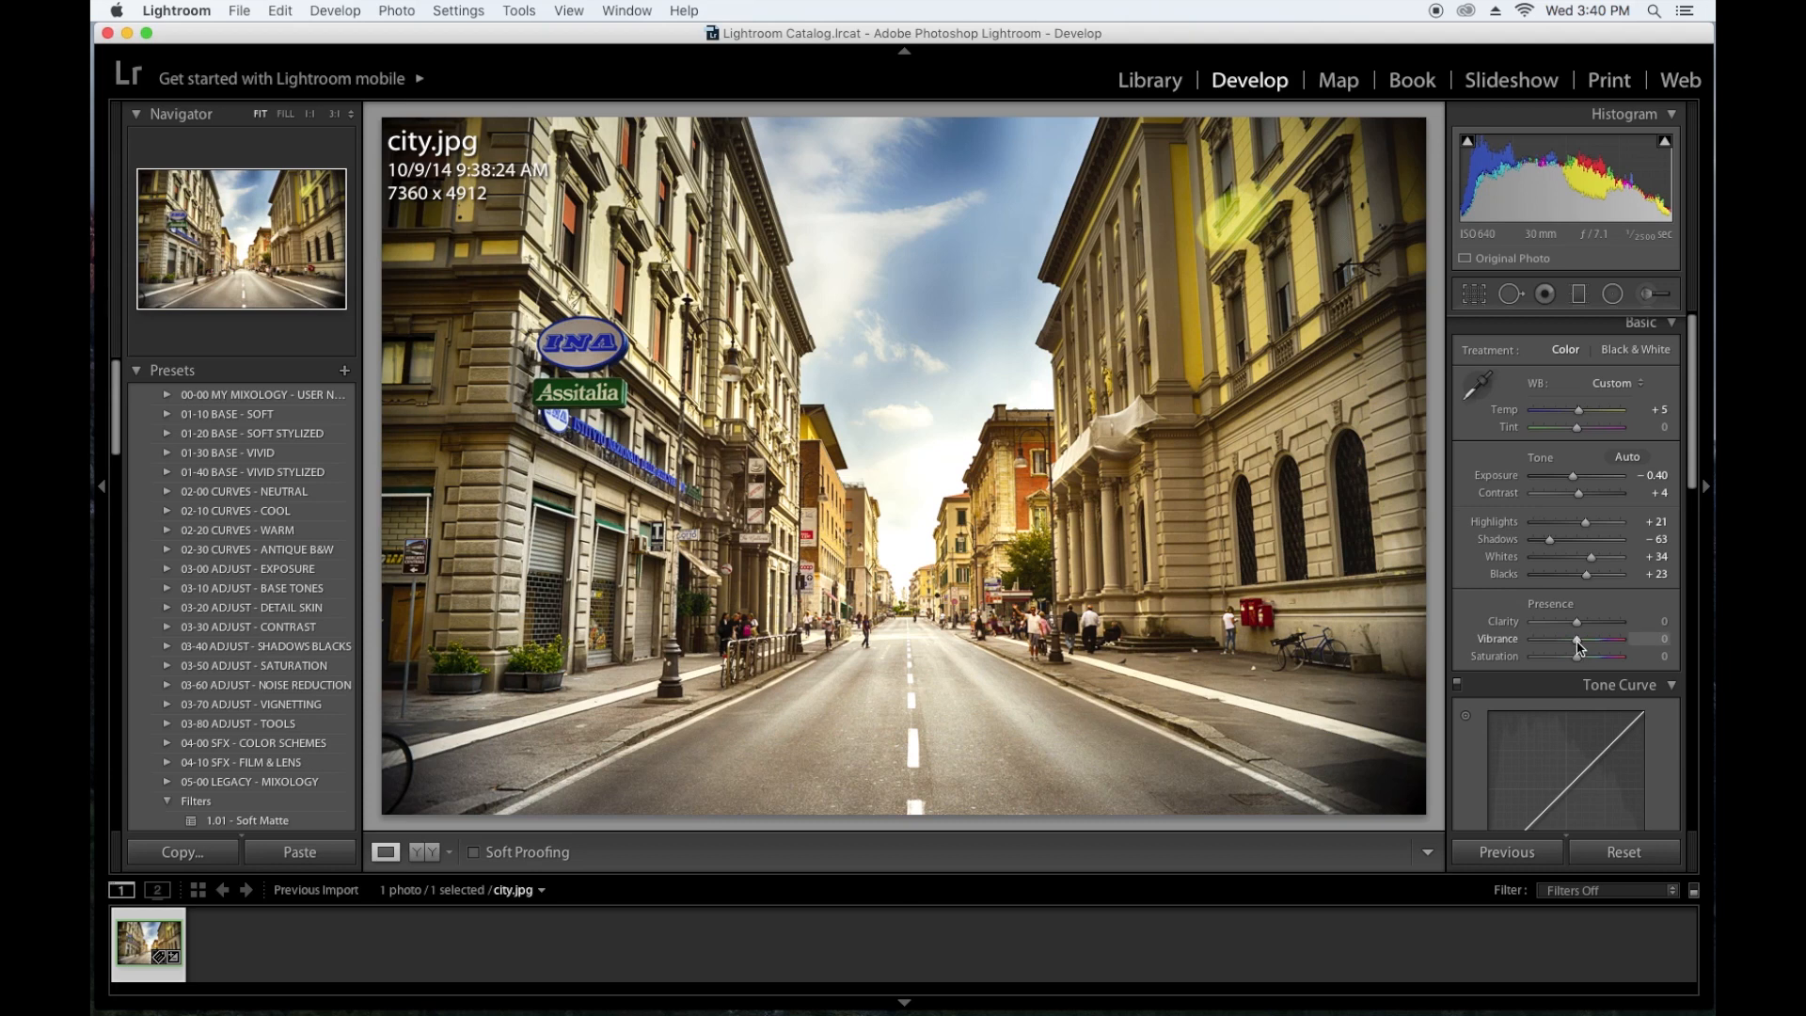
# Set Vibrance to −18 and Saturation to +5 for the street photo
pyautogui.scroll(1, 1579, 648)
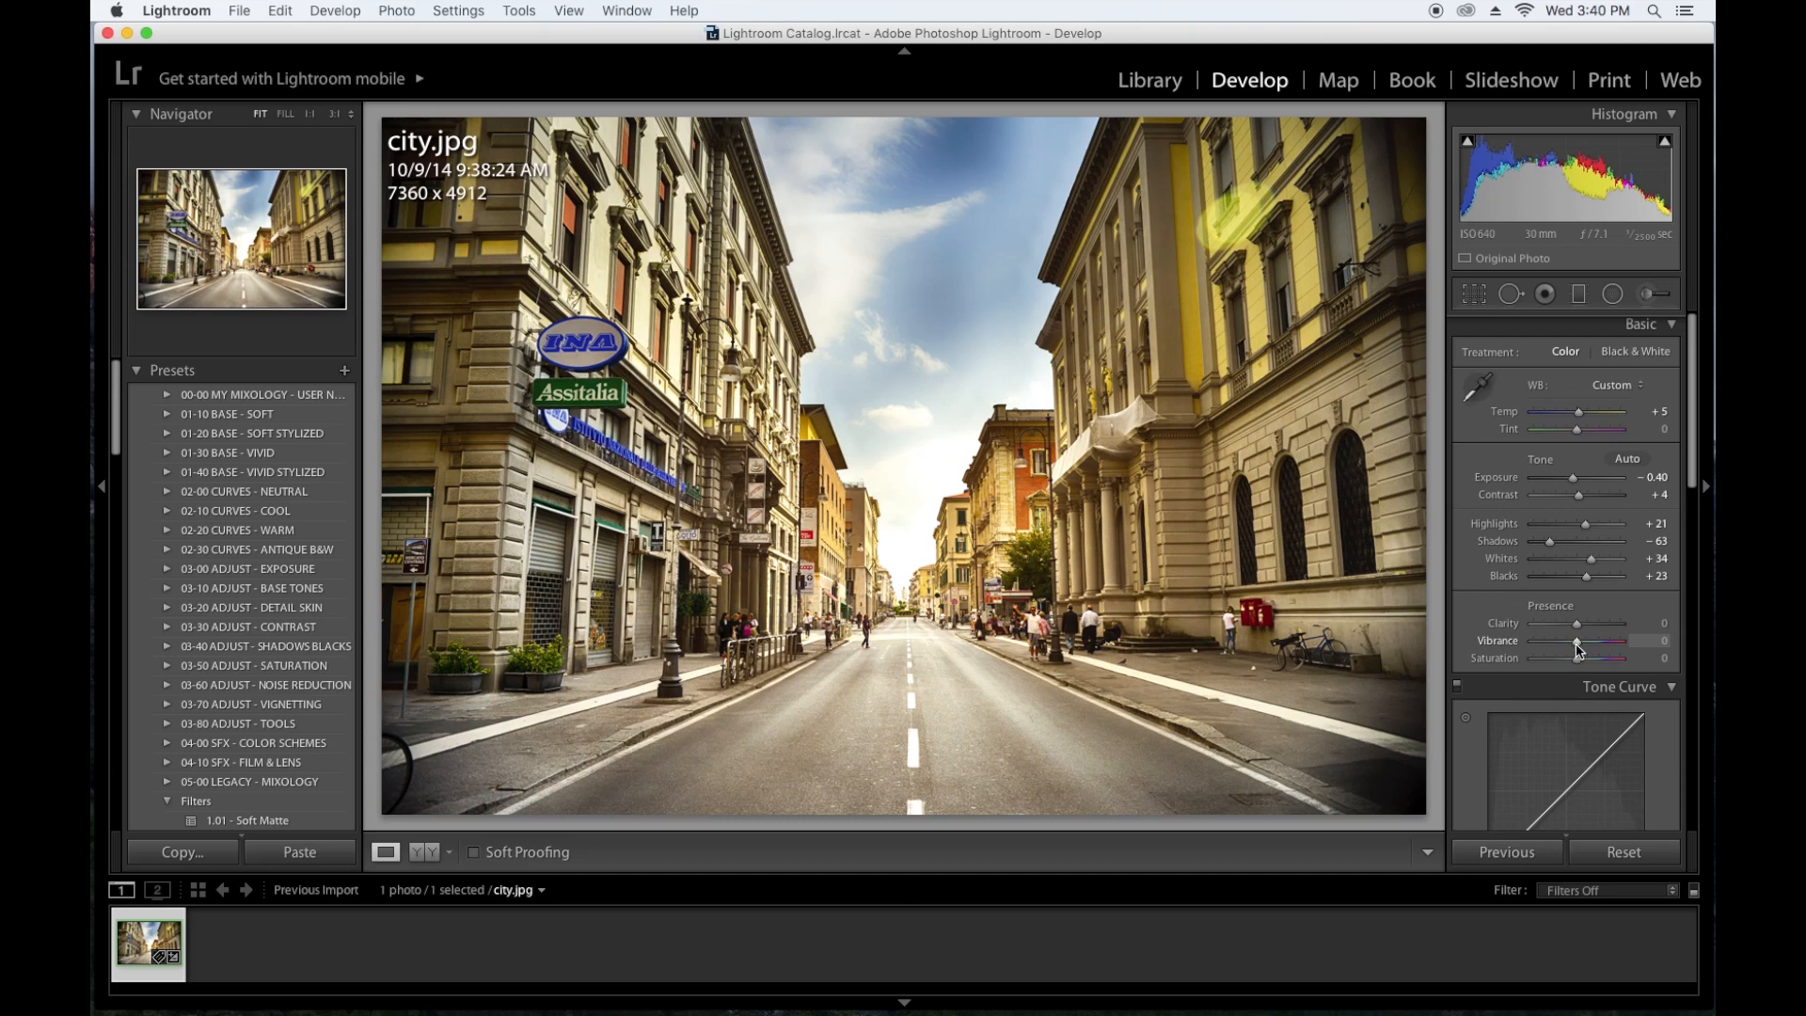
pyautogui.scroll(1, 1580, 648)
pyautogui.moveTo(1579, 649)
pyautogui.mouseDown()
pyautogui.moveTo(1599, 649)
pyautogui.moveTo(1544, 653)
pyautogui.moveTo(1619, 664)
pyautogui.moveTo(1524, 681)
pyautogui.moveTo(1569, 666)
pyautogui.mouseUp()
pyautogui.scroll(-1, 1579, 658)
pyautogui.scroll(-1, 1569, 666)
pyautogui.doubleClick(1578, 651)
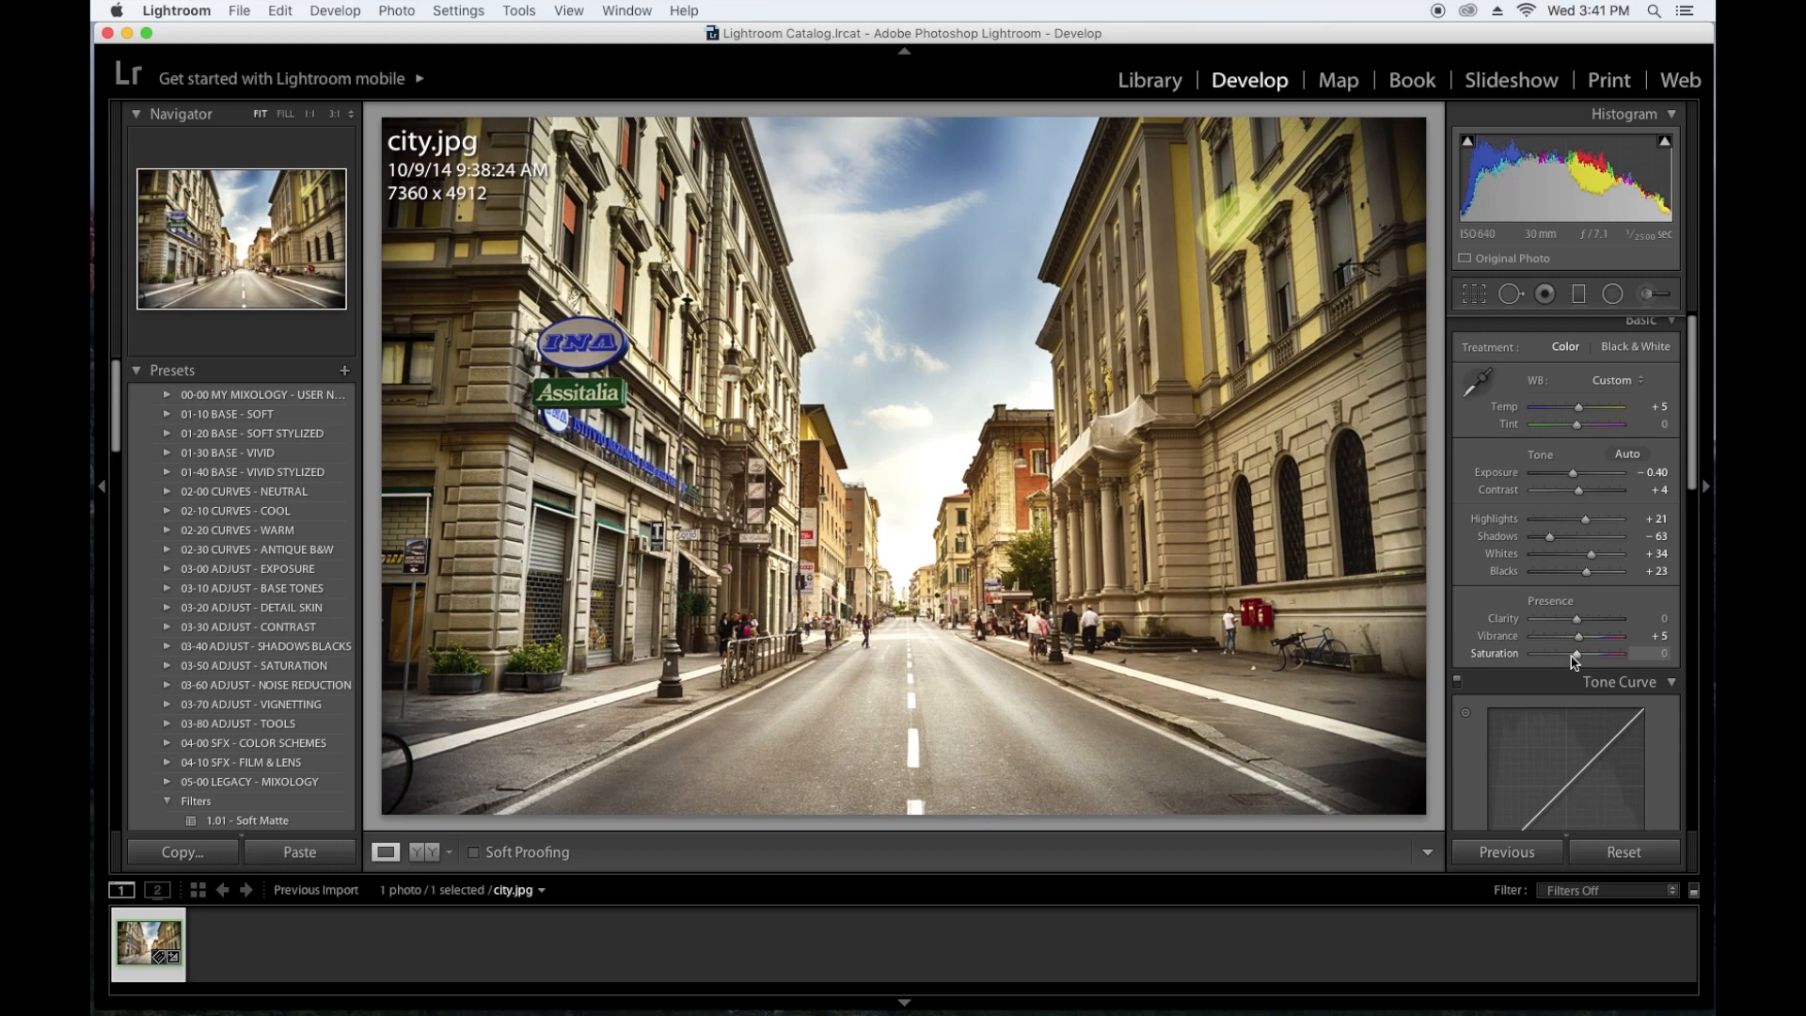
pyautogui.scroll(1, 1581, 647)
pyautogui.moveTo(1580, 647); pyautogui.dragTo(1570, 648)
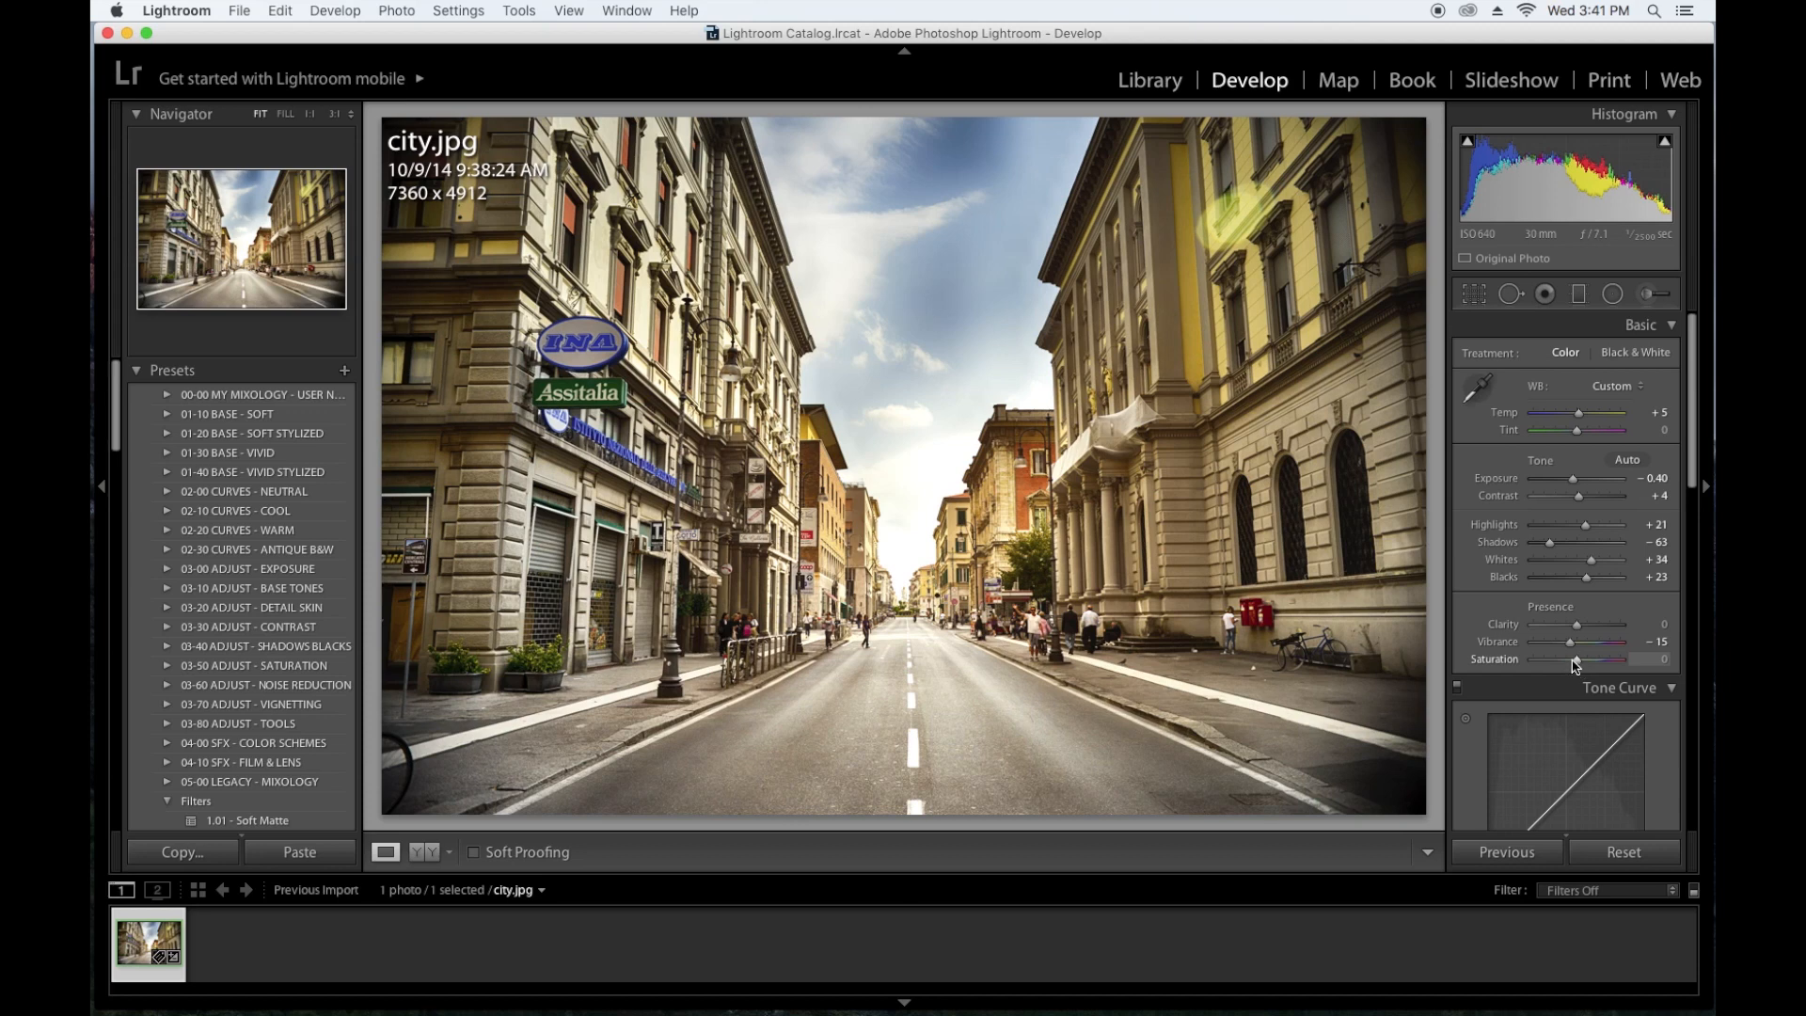
pyautogui.moveTo(1581, 651); pyautogui.dragTo(1574, 648)
pyautogui.click(1582, 662)
pyautogui.moveTo(1580, 661); pyautogui.dragTo(1578, 666)
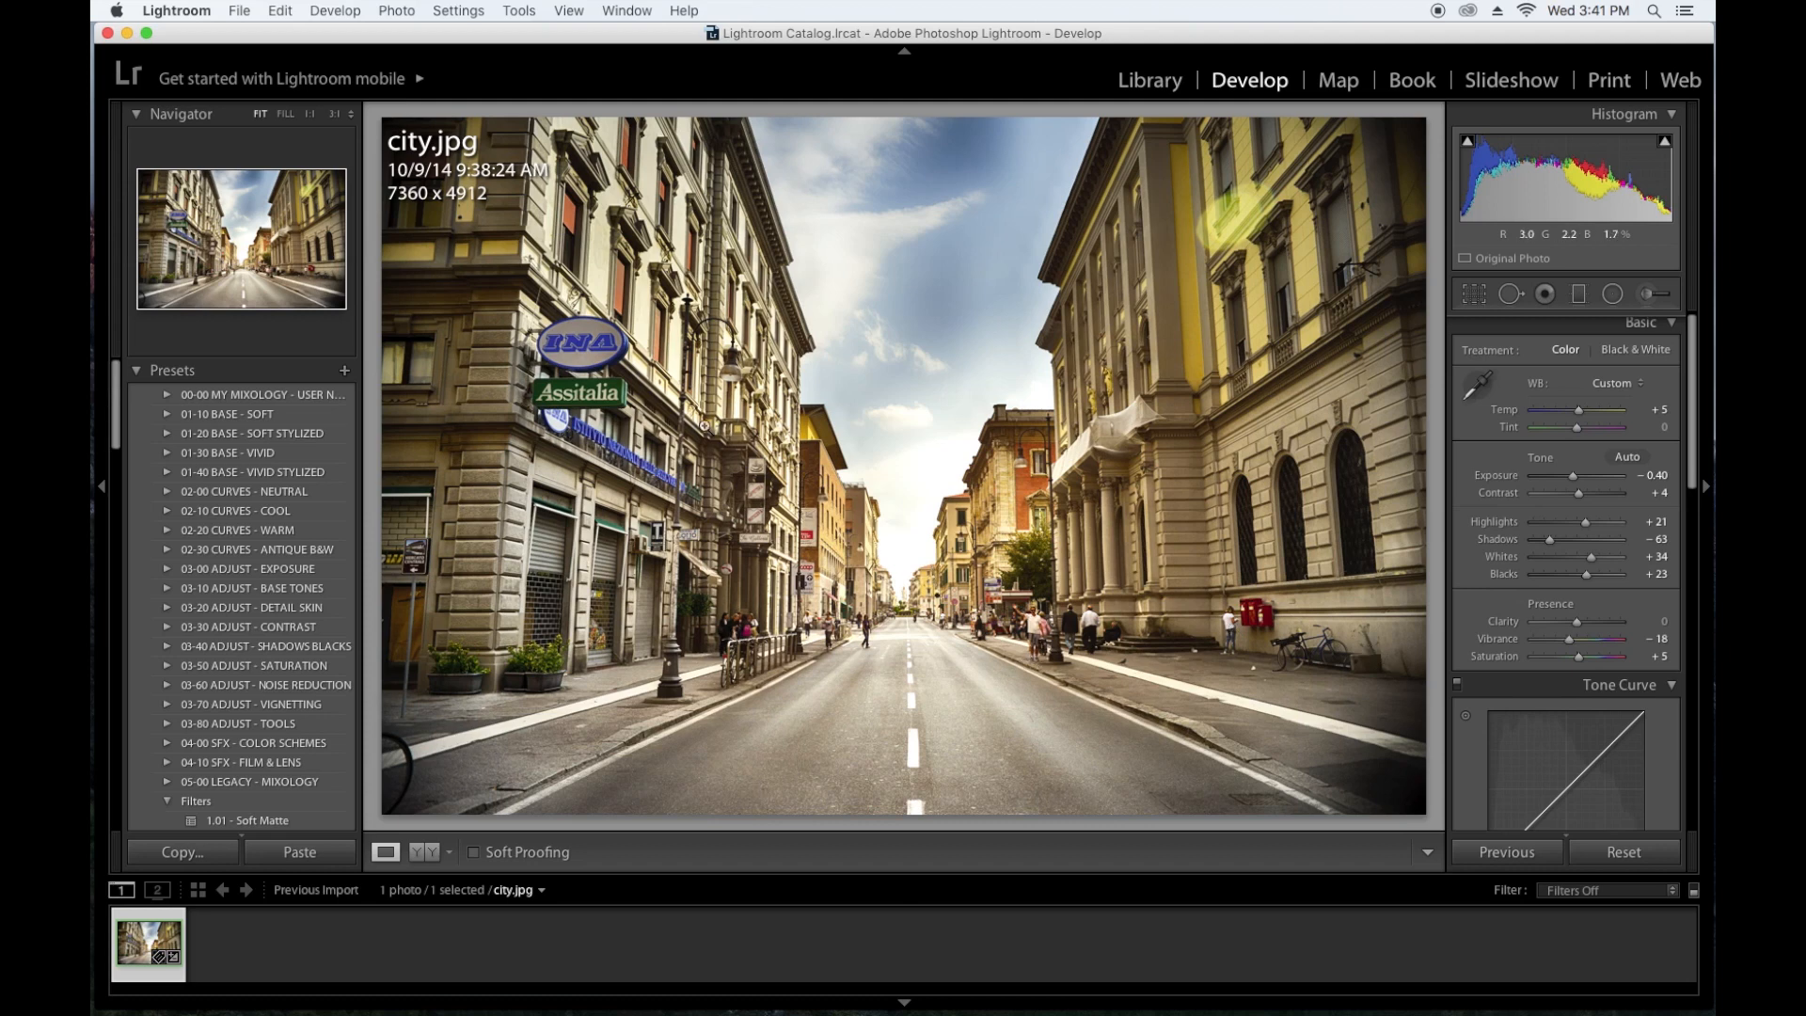
# Try adjusting the Highlights and Lights regions of the Tone Curve, and reset them to their defaults
pyautogui.scroll(-5, 1582, 611)
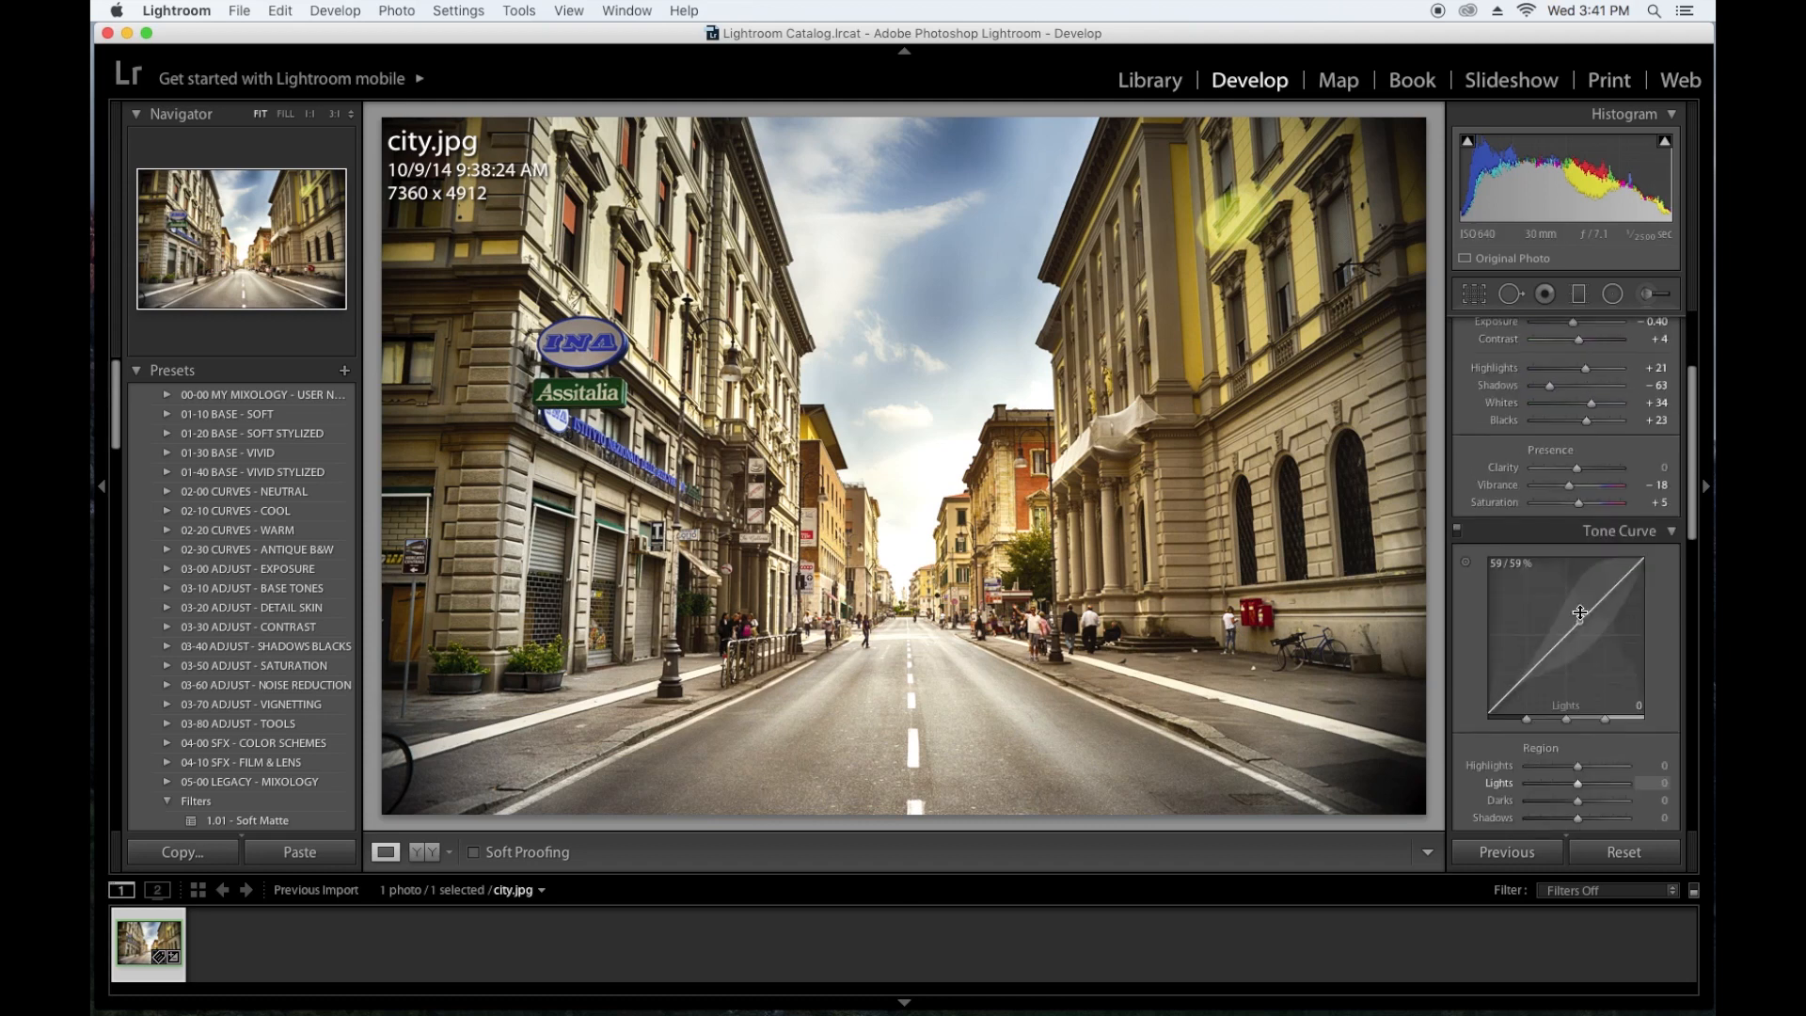
pyautogui.scroll(-1, 1582, 611)
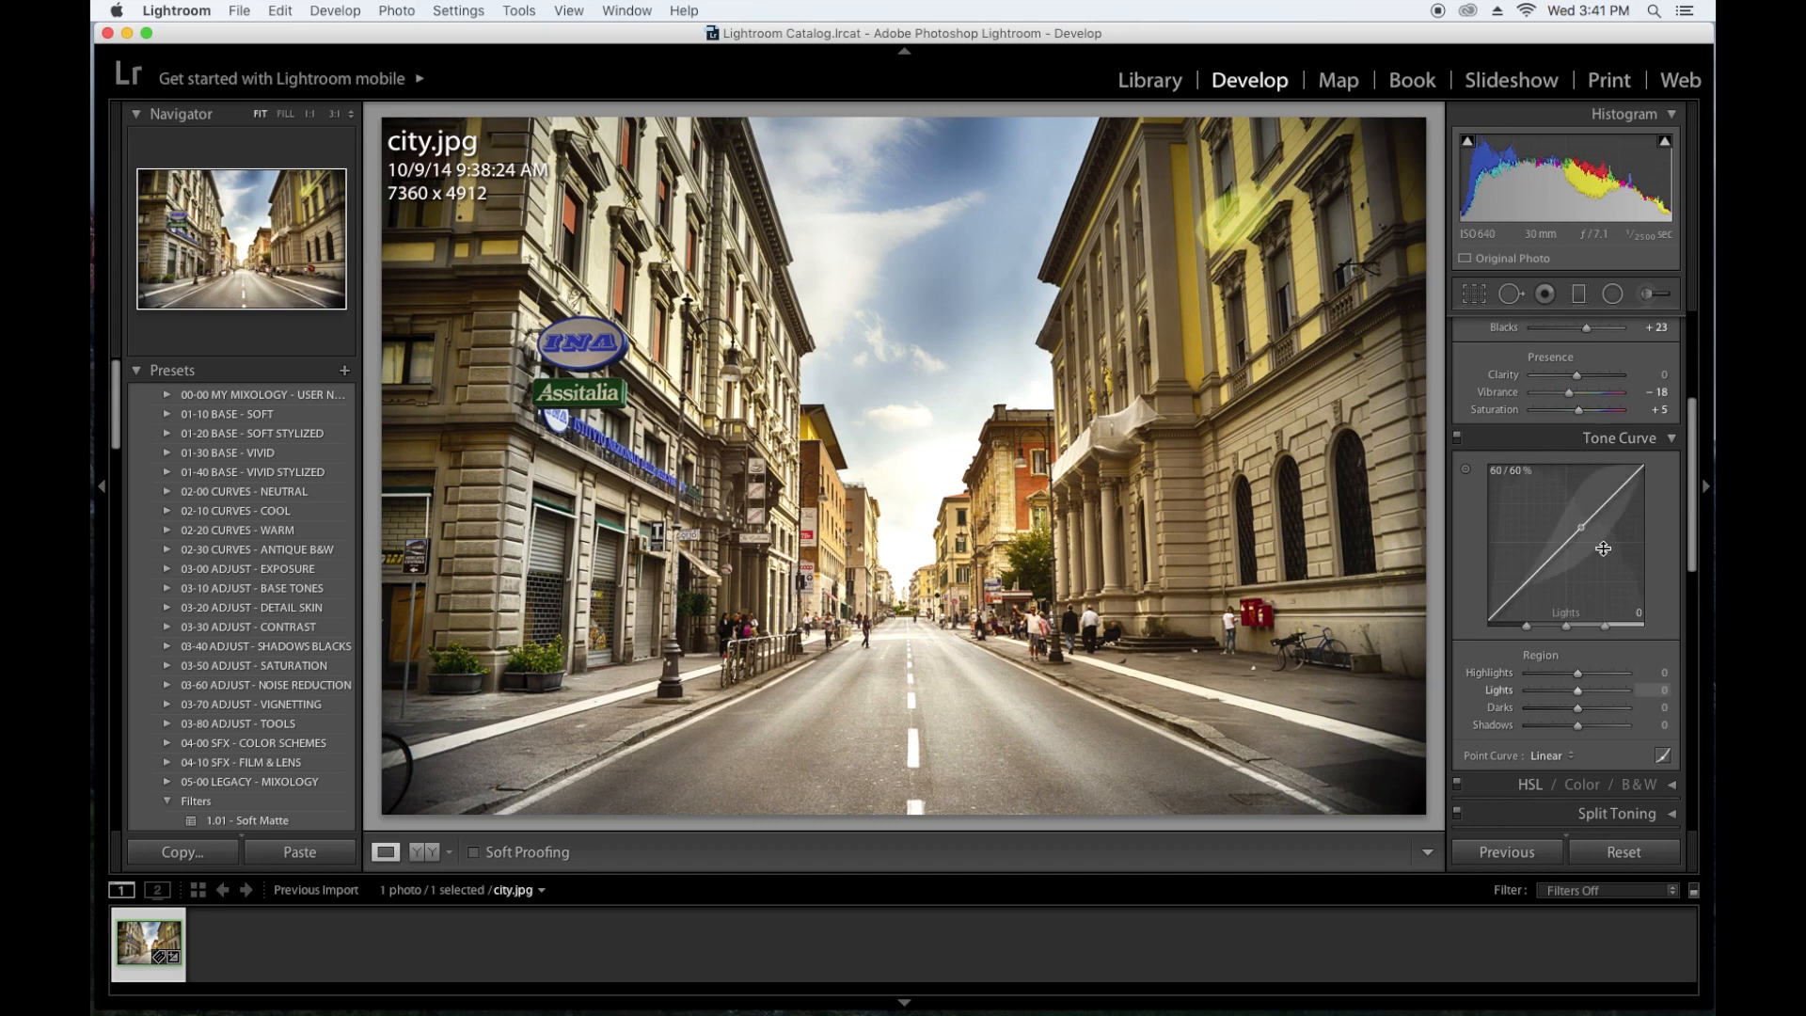
pyautogui.scroll(1, 1672, 442)
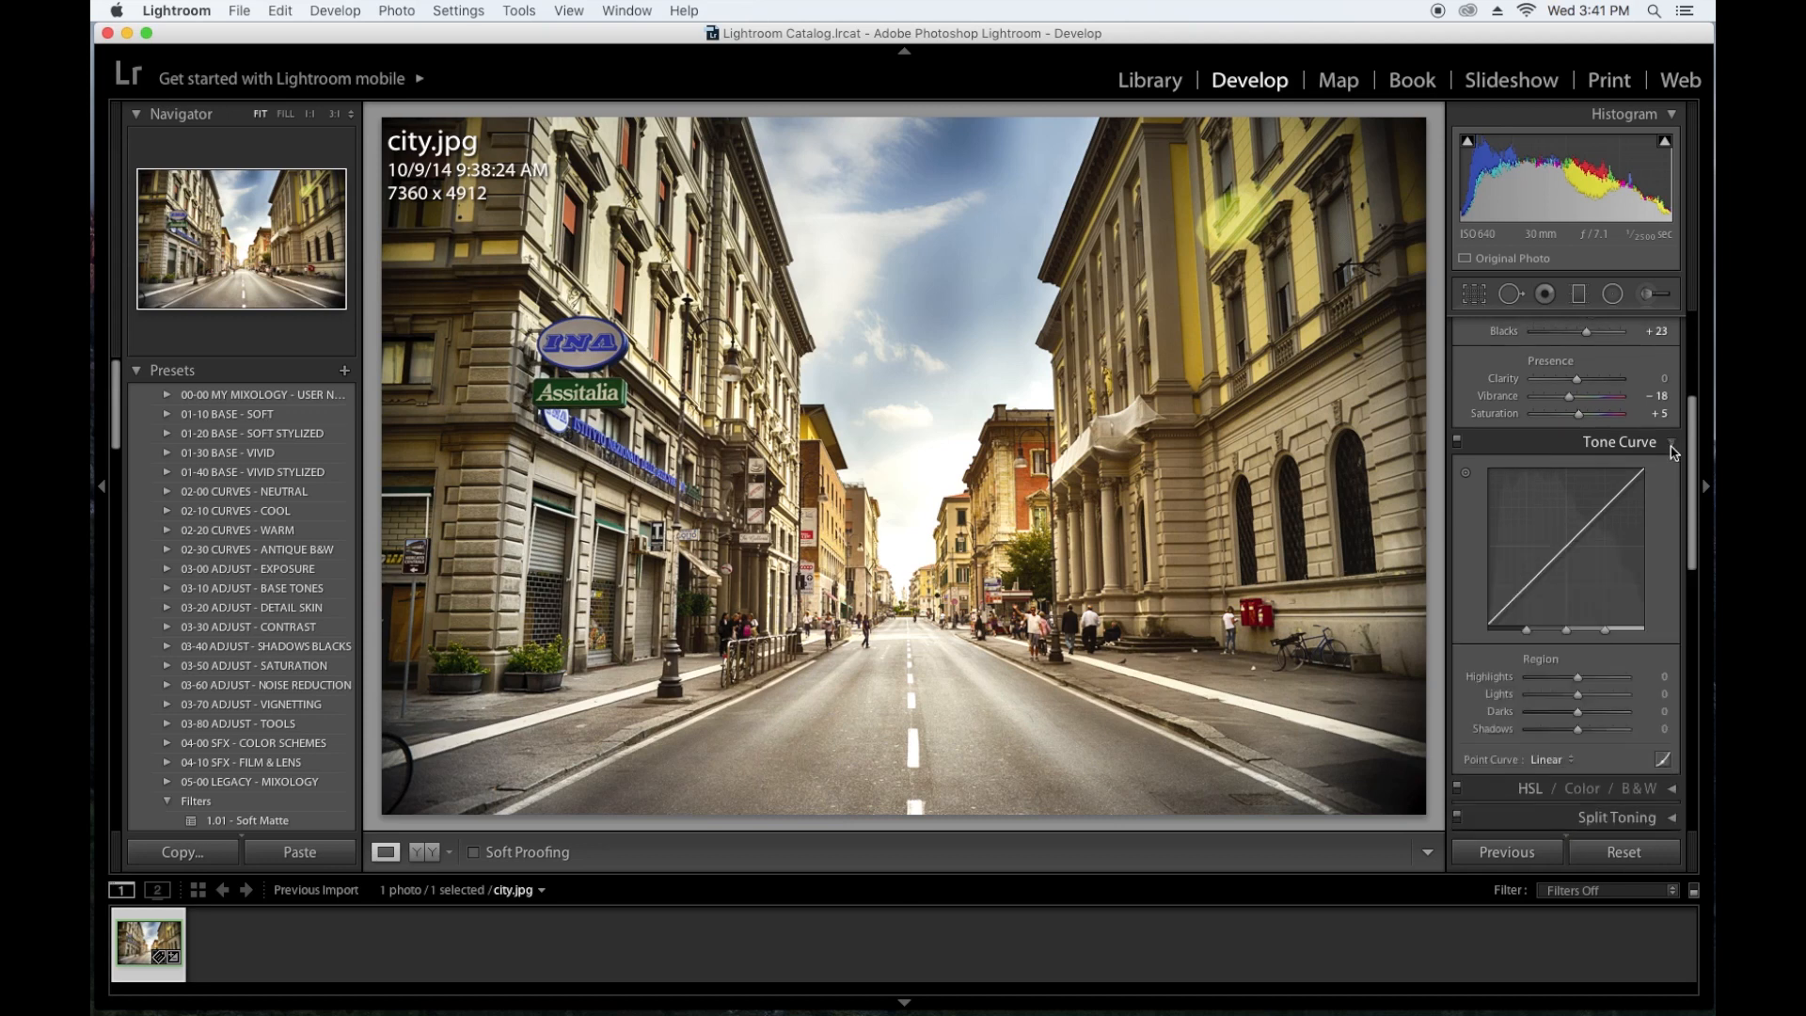
pyautogui.click(1672, 442)
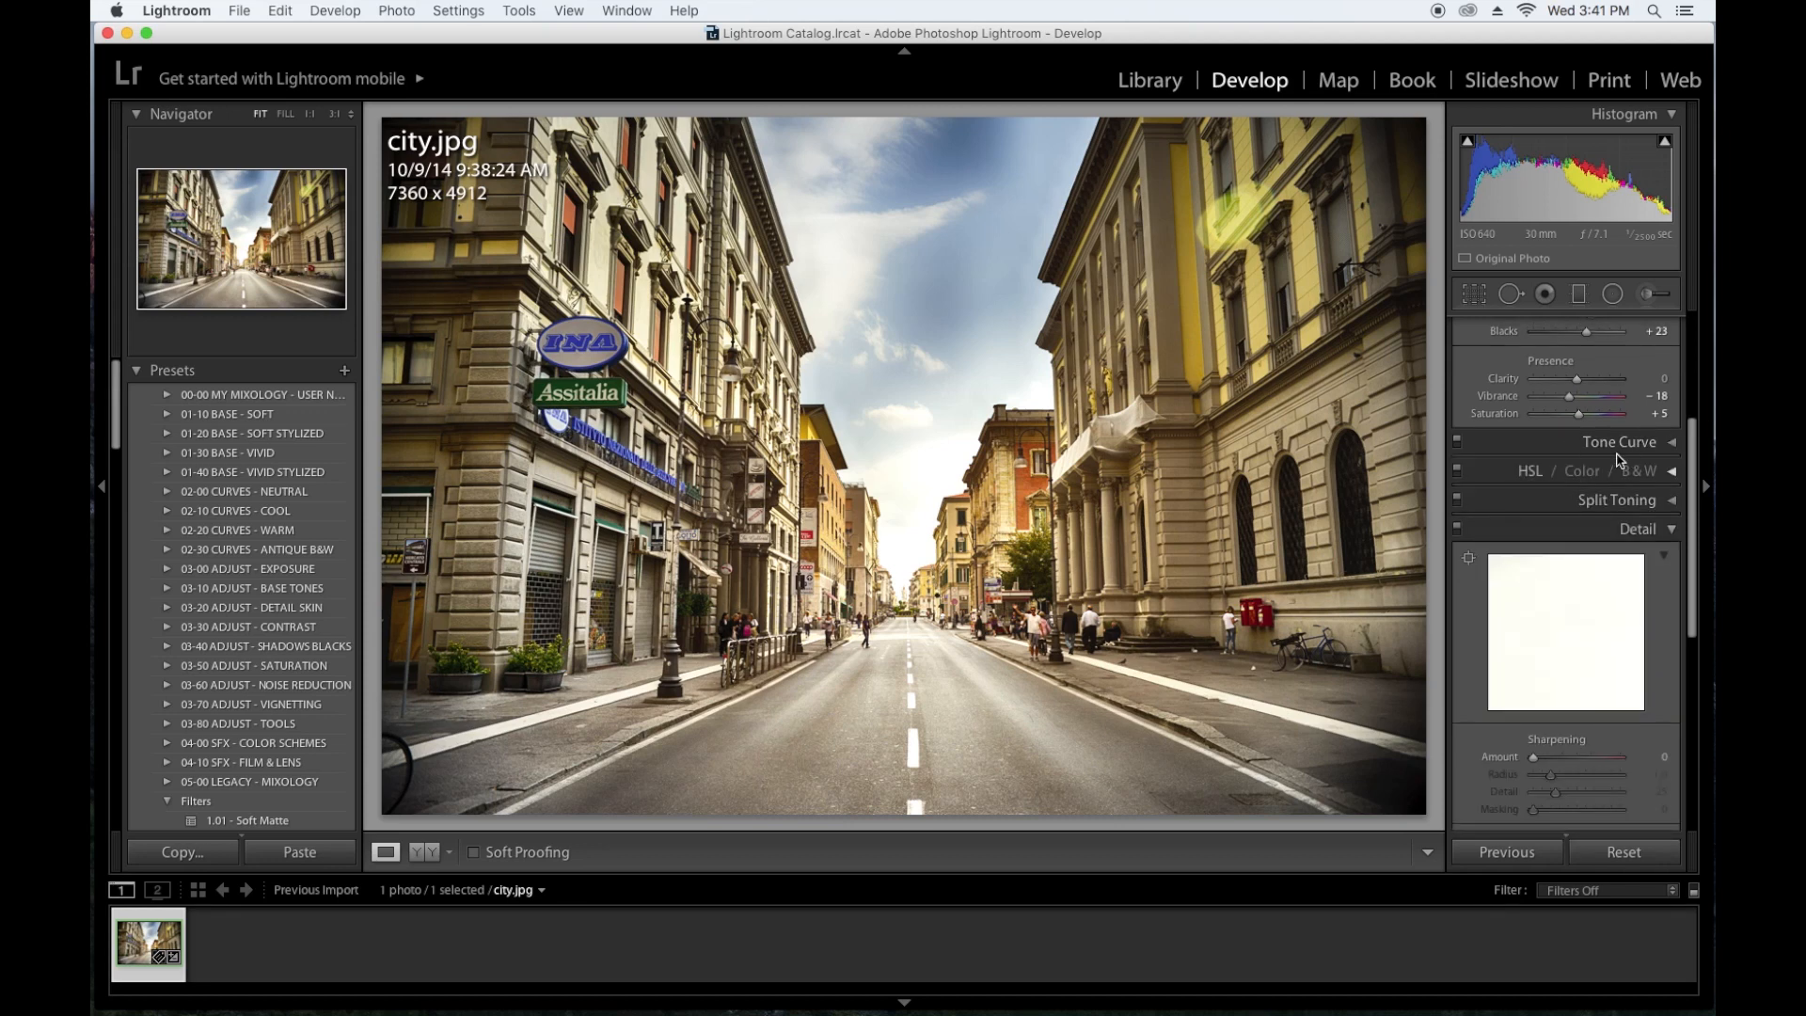
pyautogui.click(1673, 443)
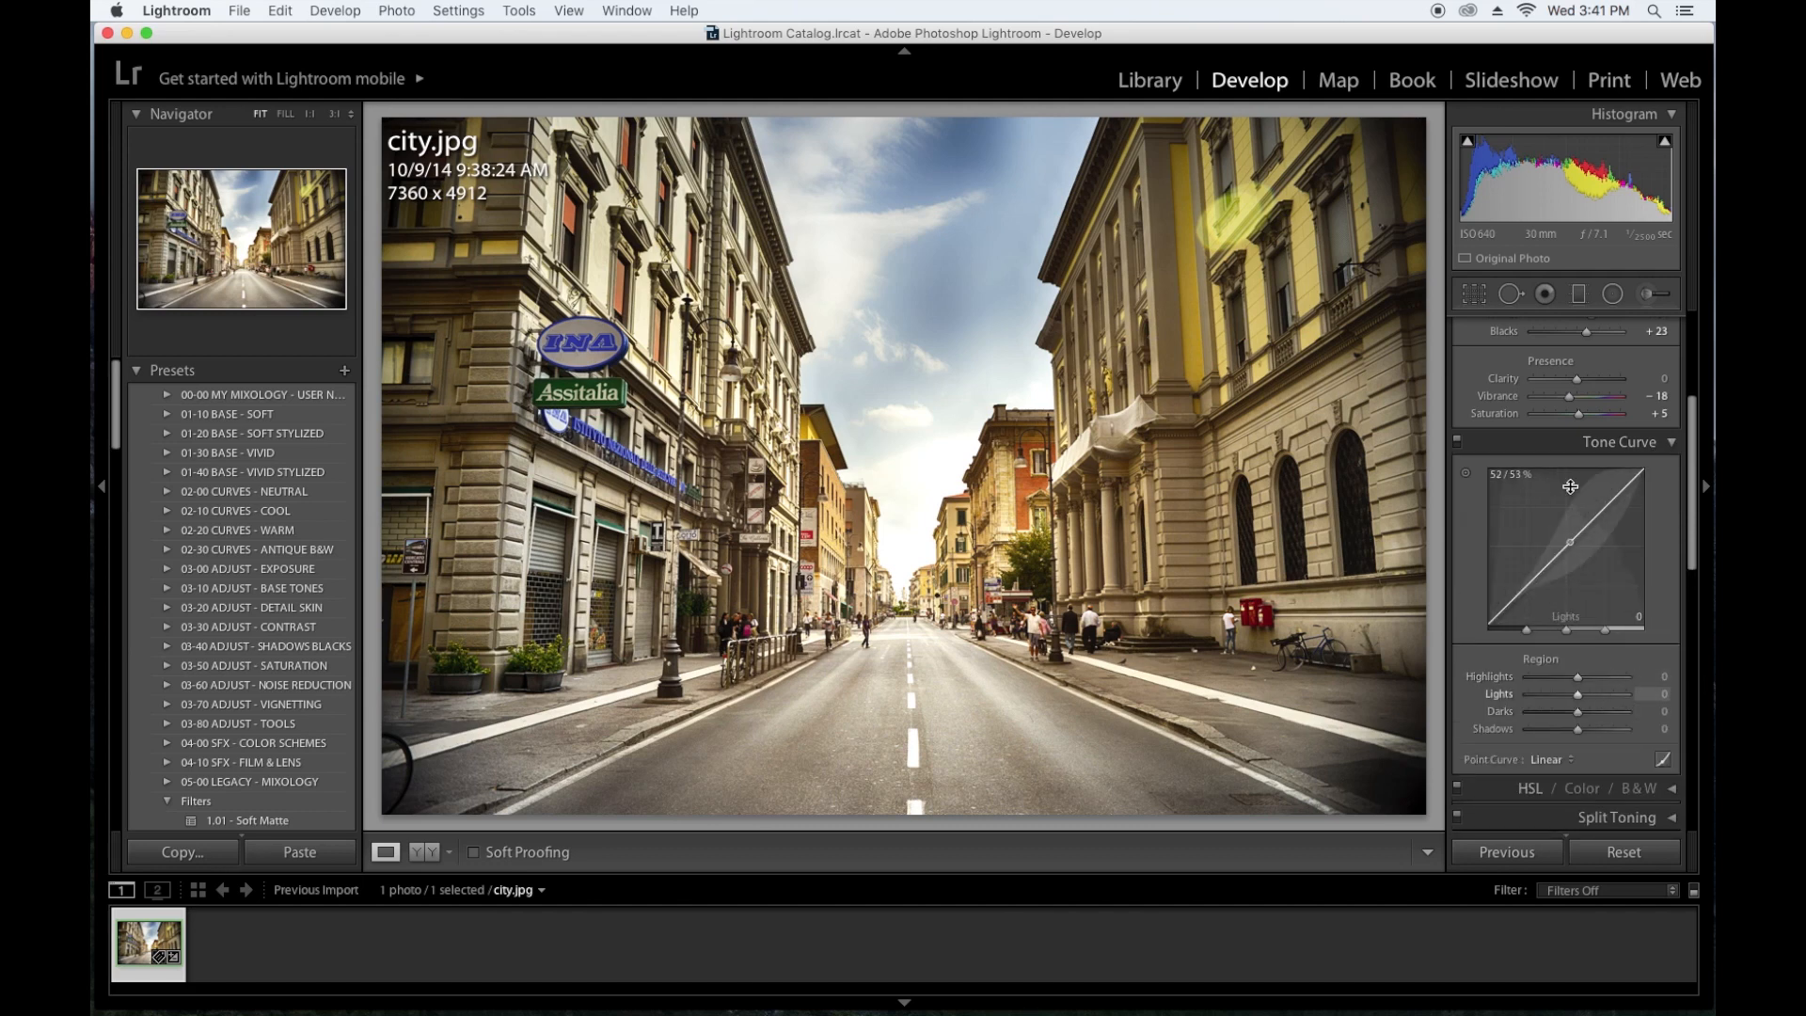
pyautogui.moveTo(1580, 679); pyautogui.dragTo(1586, 707)
pyautogui.doubleClick(1586, 705)
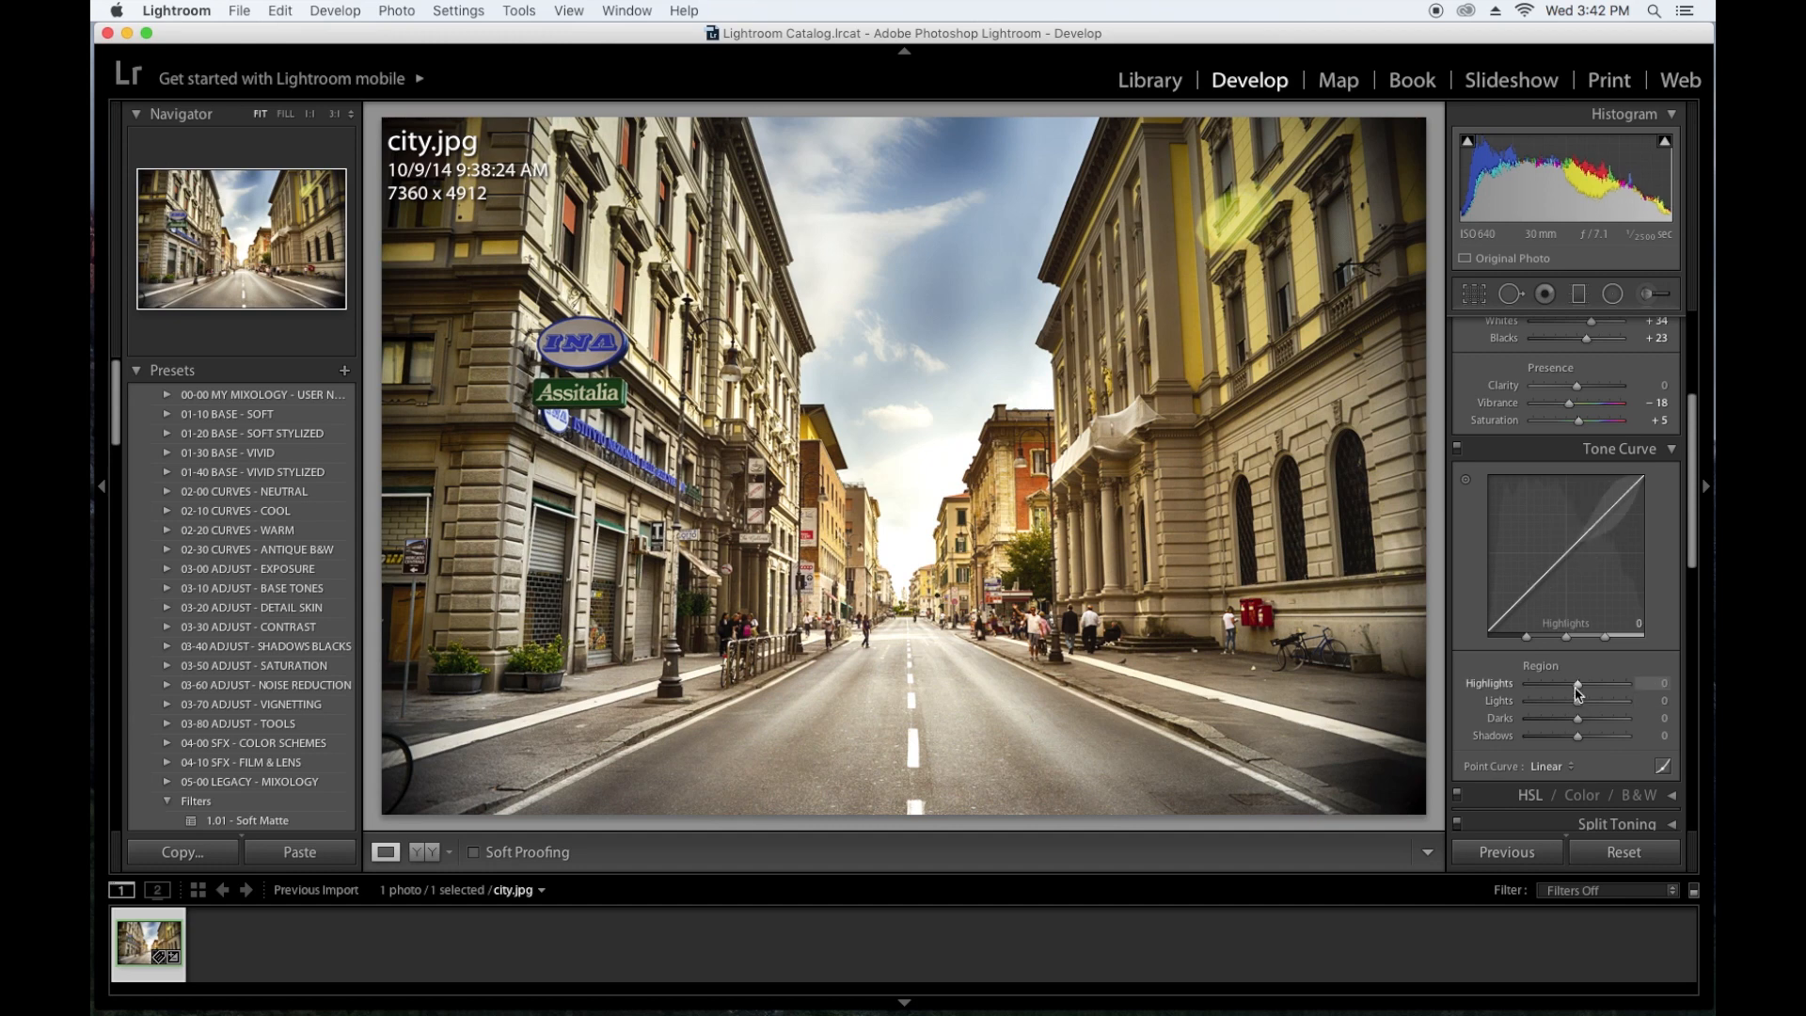
pyautogui.doubleClick(1580, 682)
# Switch the Tone Curve to point editing and add RGB control points in the shadows, midtones and highlights
pyautogui.click(1663, 769)
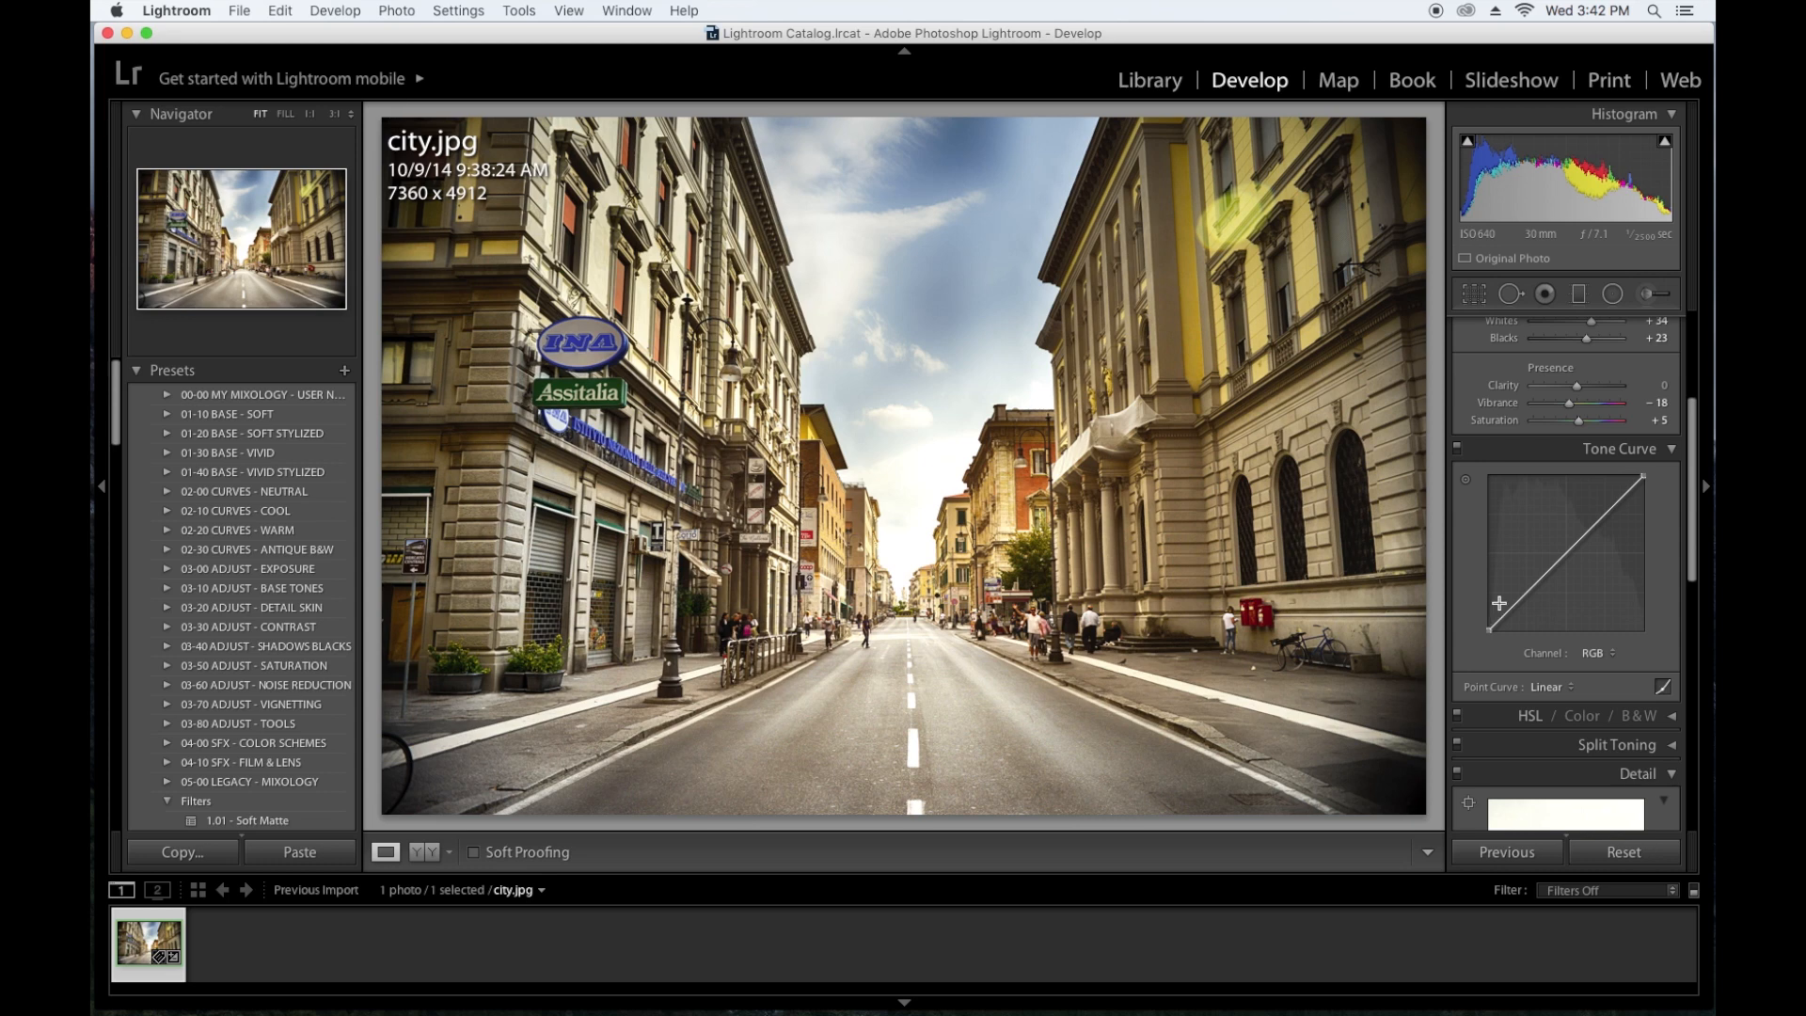
pyautogui.click(1662, 686)
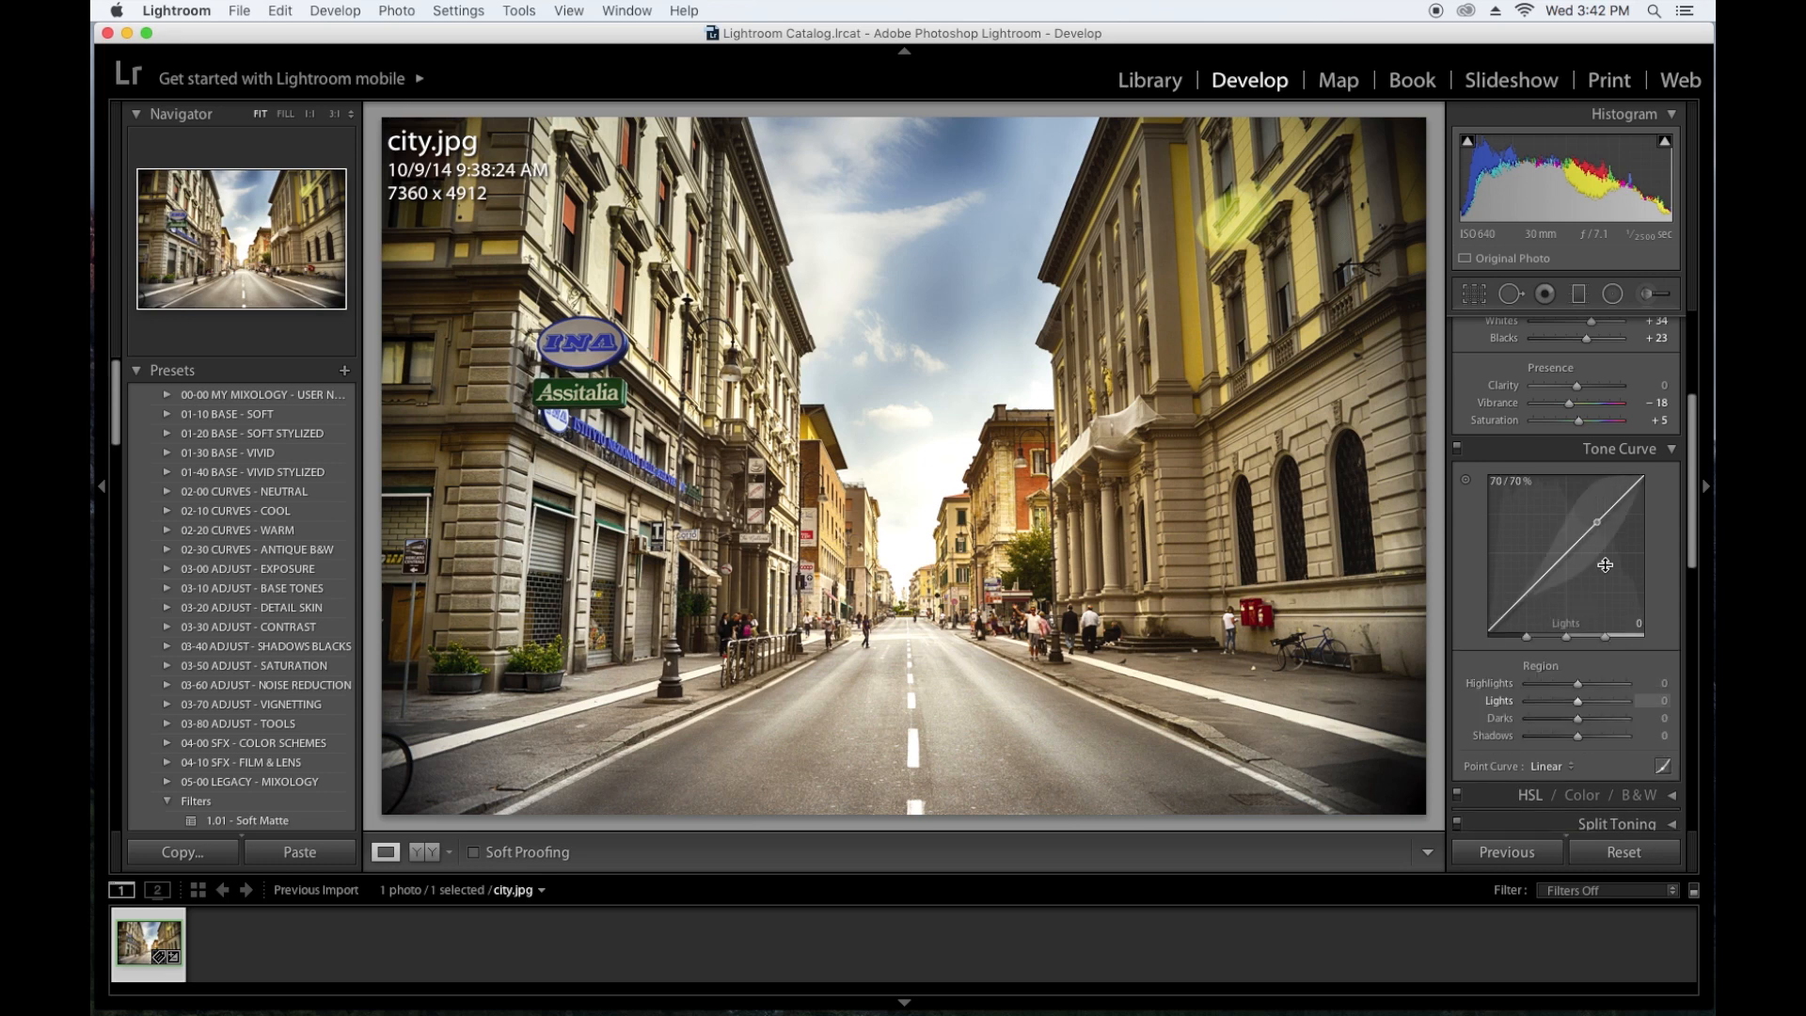
pyautogui.click(1664, 768)
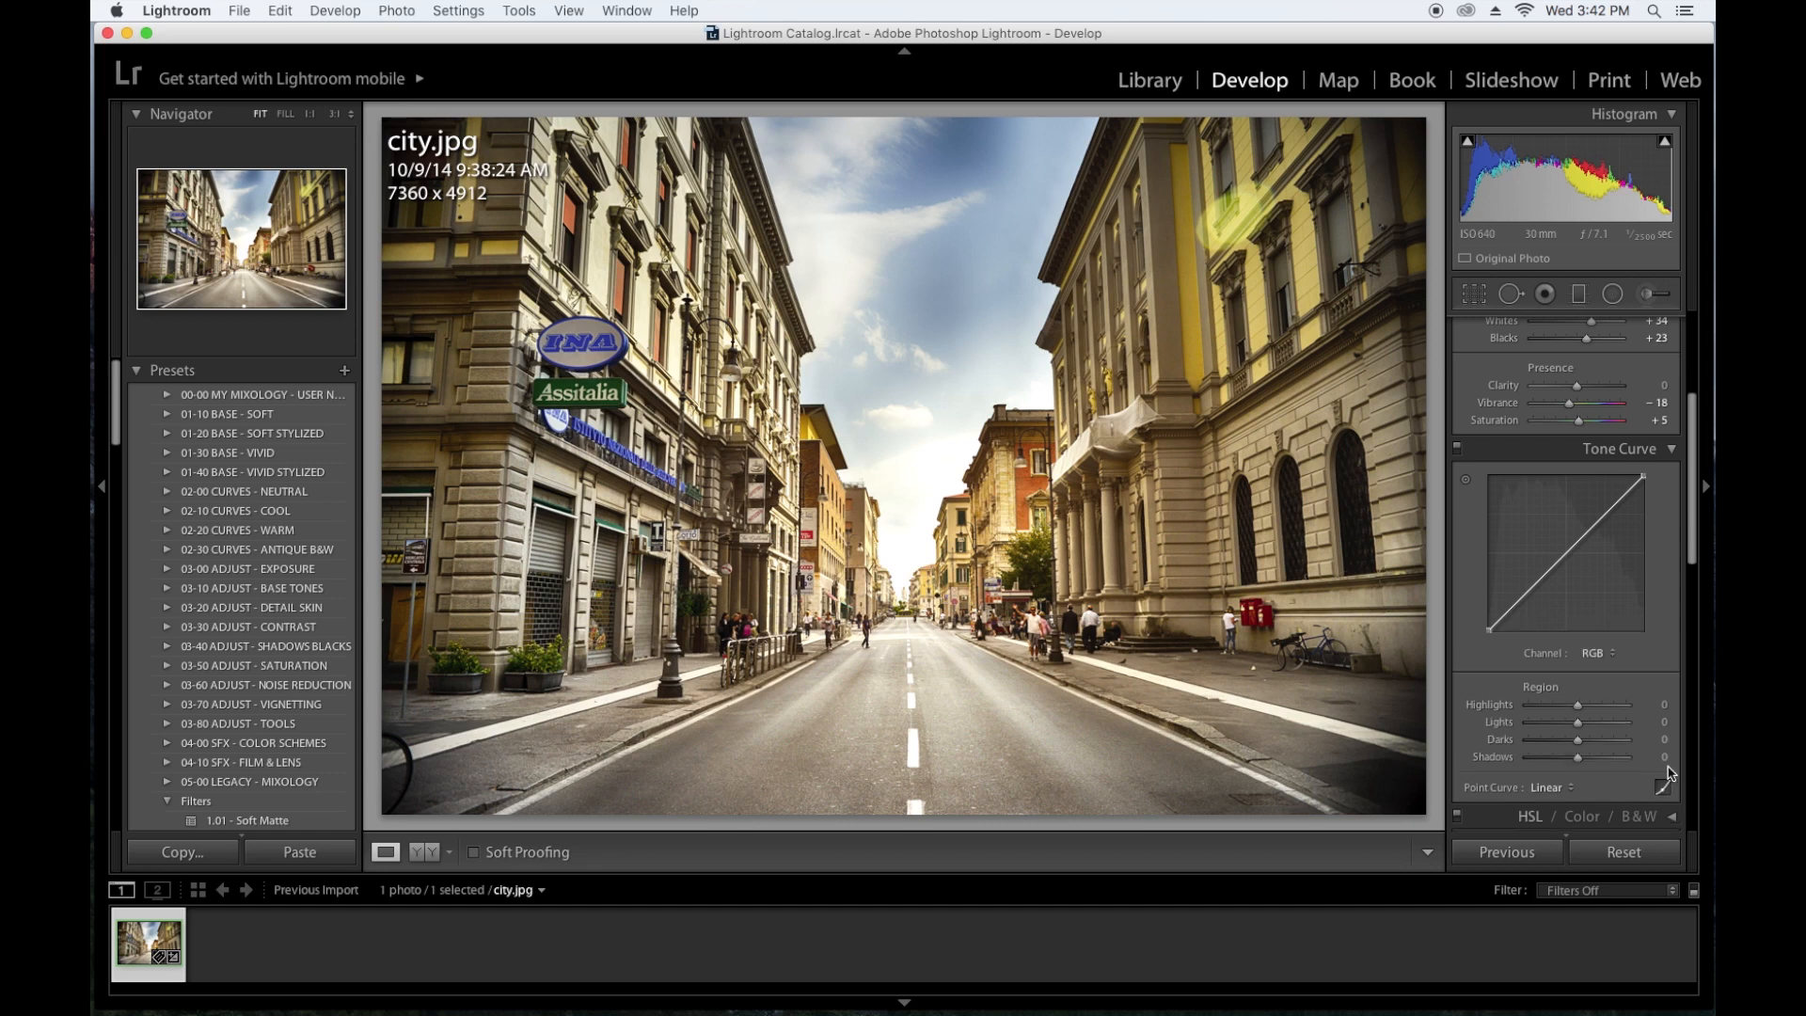
pyautogui.click(1525, 595)
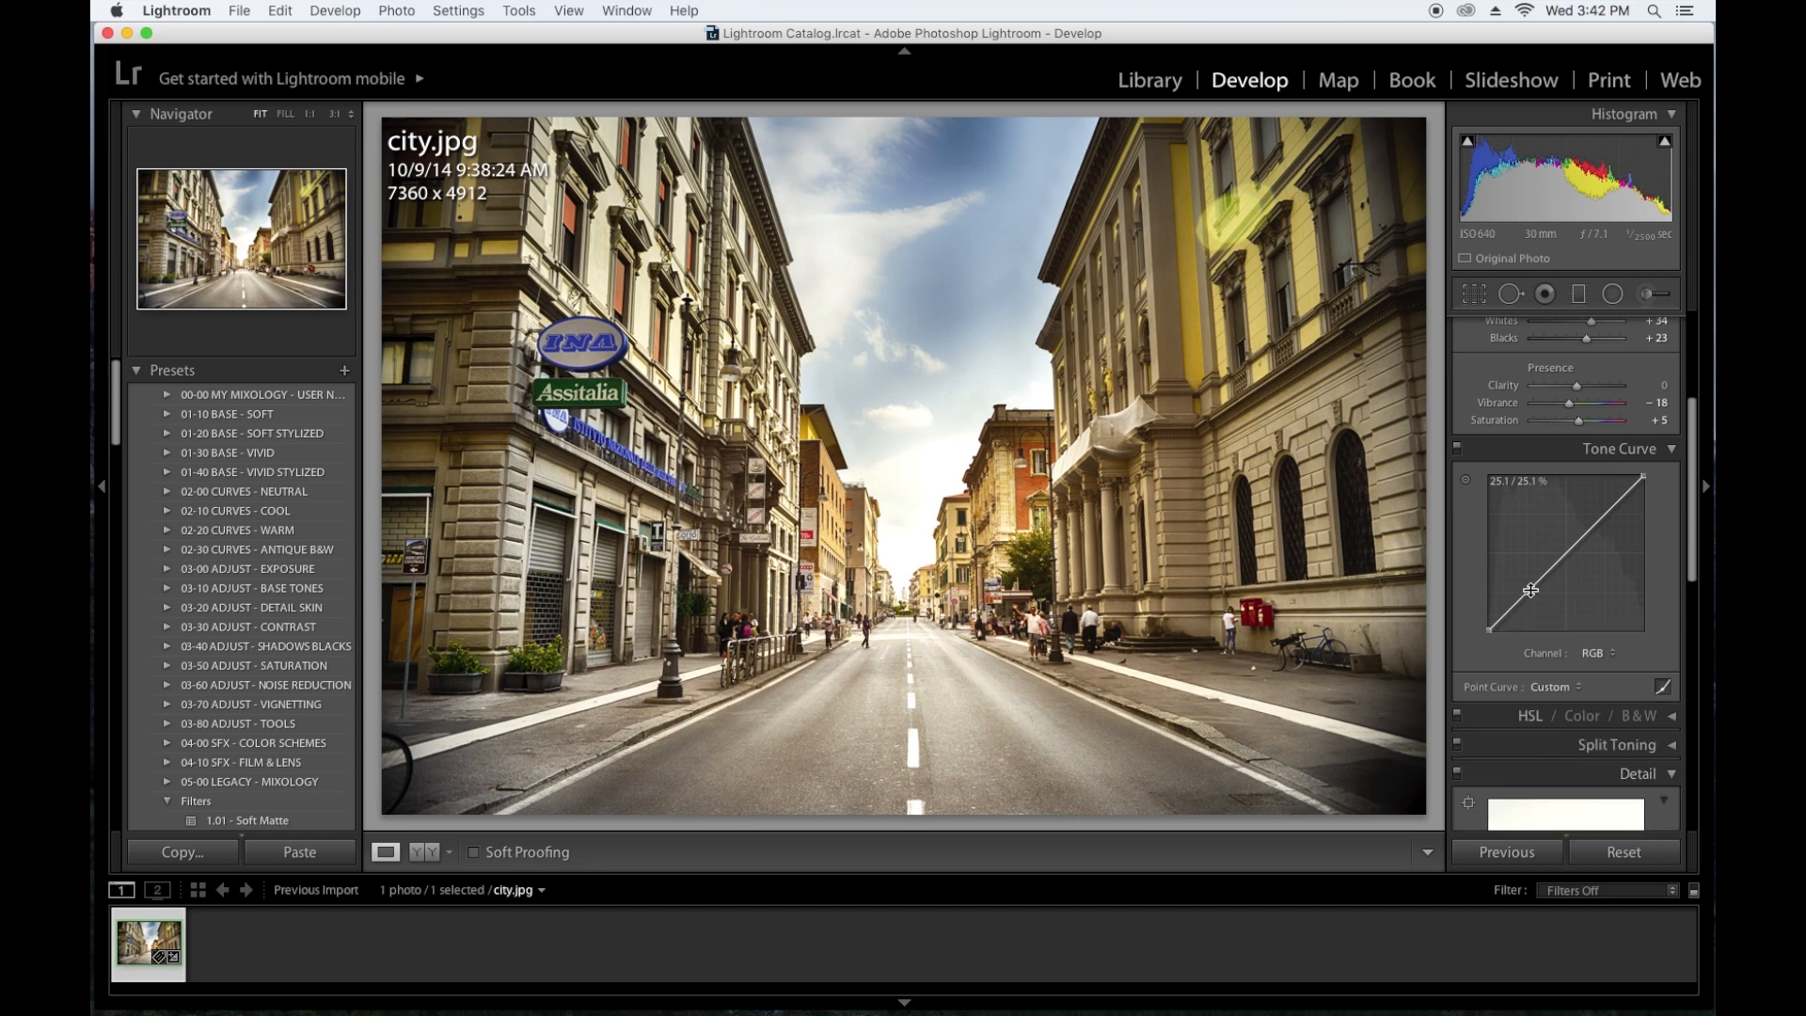
pyautogui.click(1569, 553)
pyautogui.scroll(1, 1493, 638)
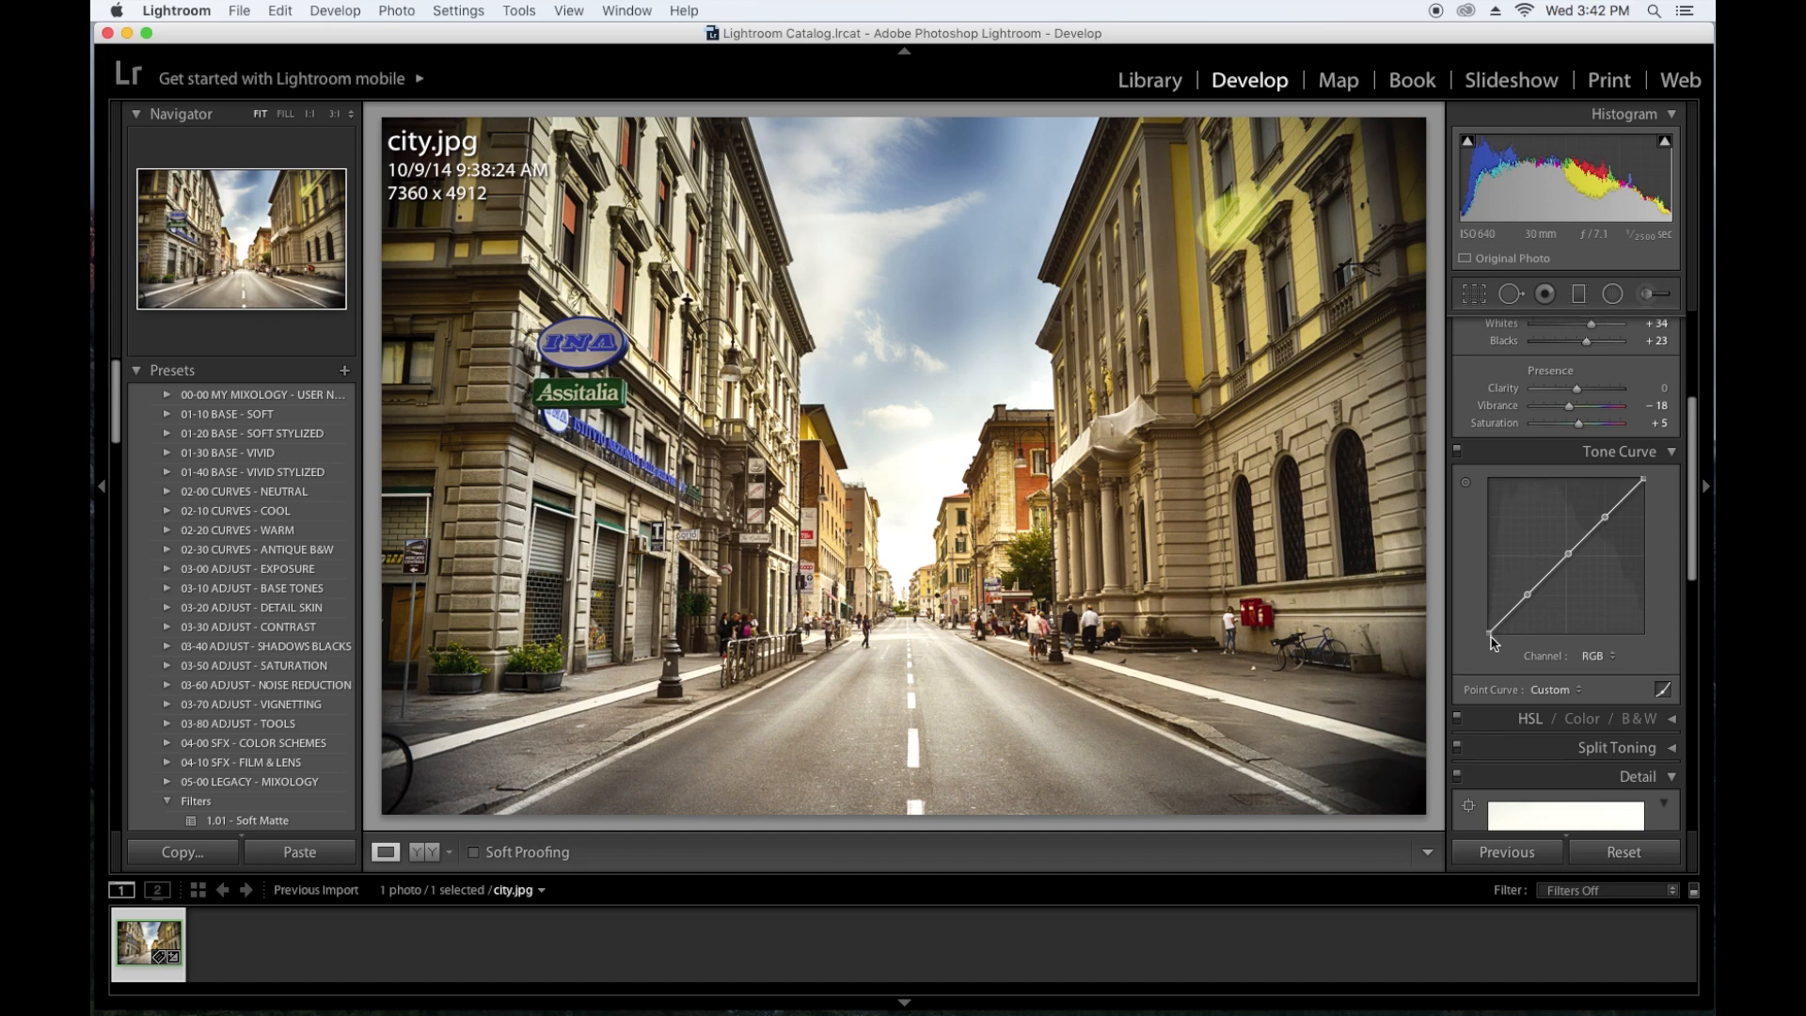
# Raise the black end point of the RGB curve and lower its white end point for a faded look
pyautogui.moveTo(1489, 634)
pyautogui.mouseDown()
pyautogui.moveTo(1489, 608)
pyautogui.moveTo(1465, 641)
pyautogui.moveTo(1490, 628)
pyautogui.moveTo(1464, 585)
pyautogui.moveTo(1488, 614)
pyautogui.mouseUp()
pyautogui.moveTo(1642, 480)
pyautogui.mouseDown()
pyautogui.moveTo(1644, 515)
pyautogui.moveTo(1643, 478)
pyautogui.mouseUp()
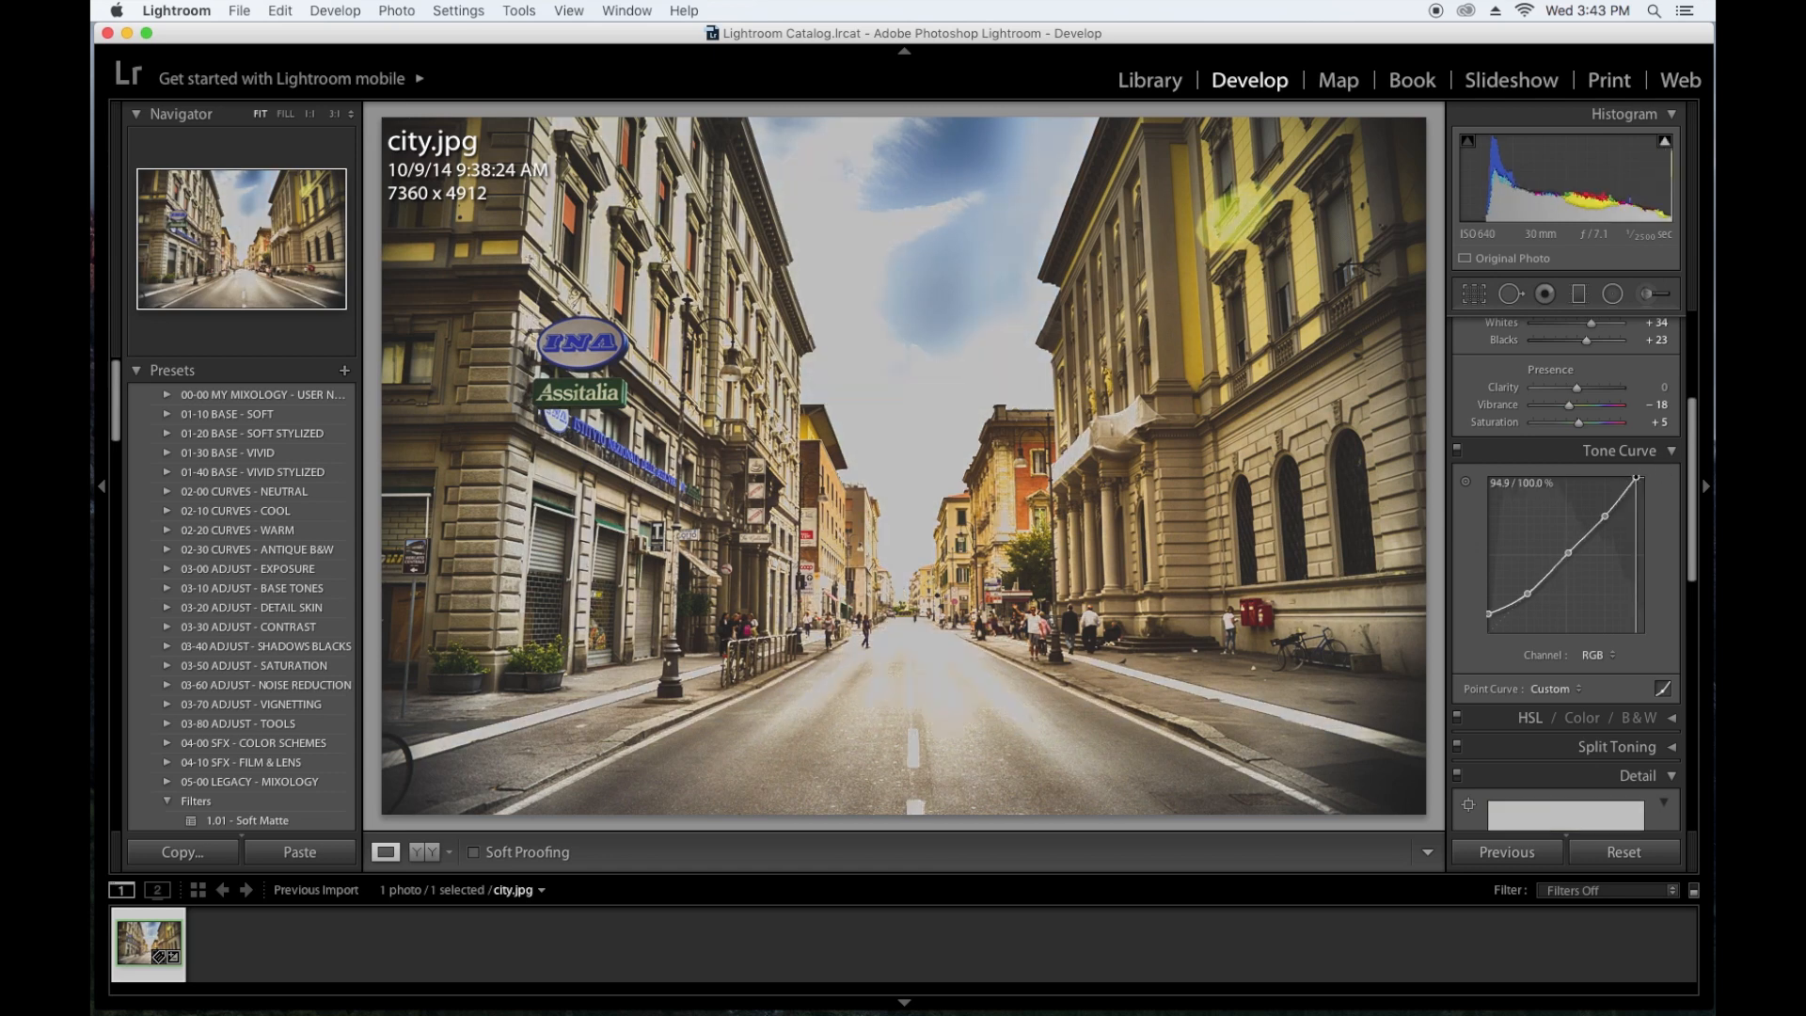
pyautogui.moveTo(1643, 478); pyautogui.dragTo(1664, 529)
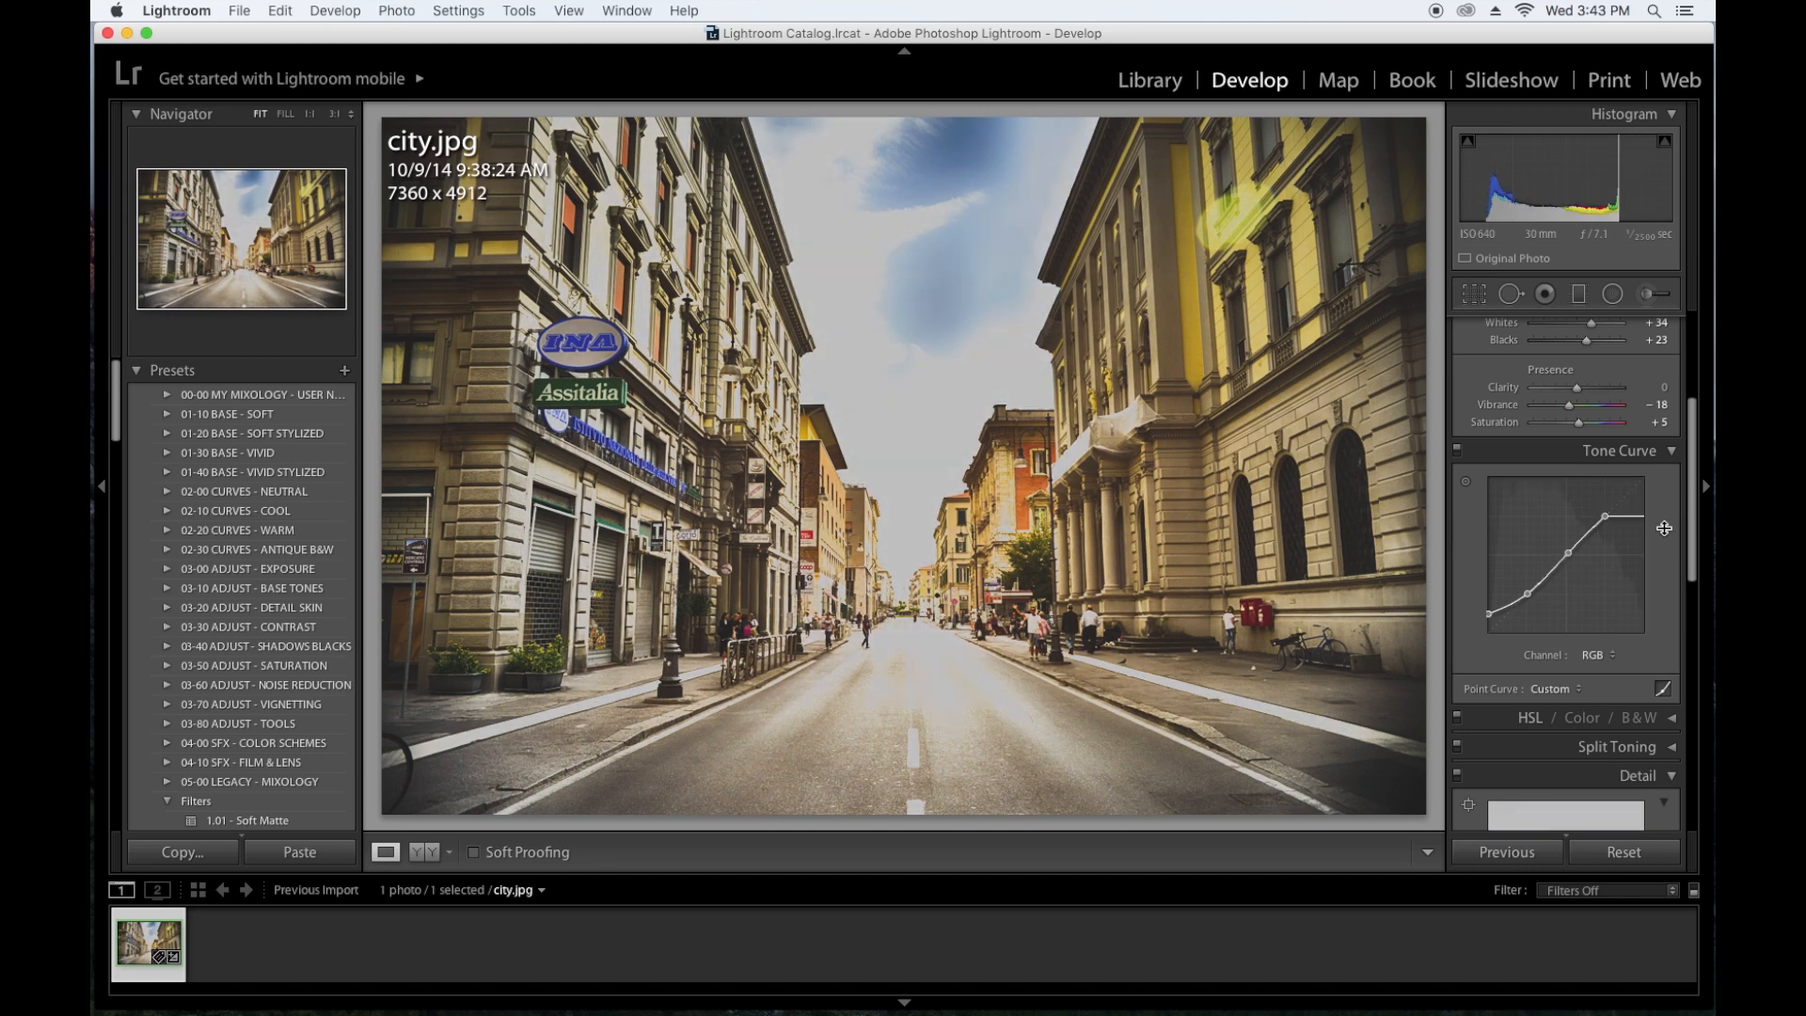
pyautogui.moveTo(1664, 522); pyautogui.dragTo(1643, 490)
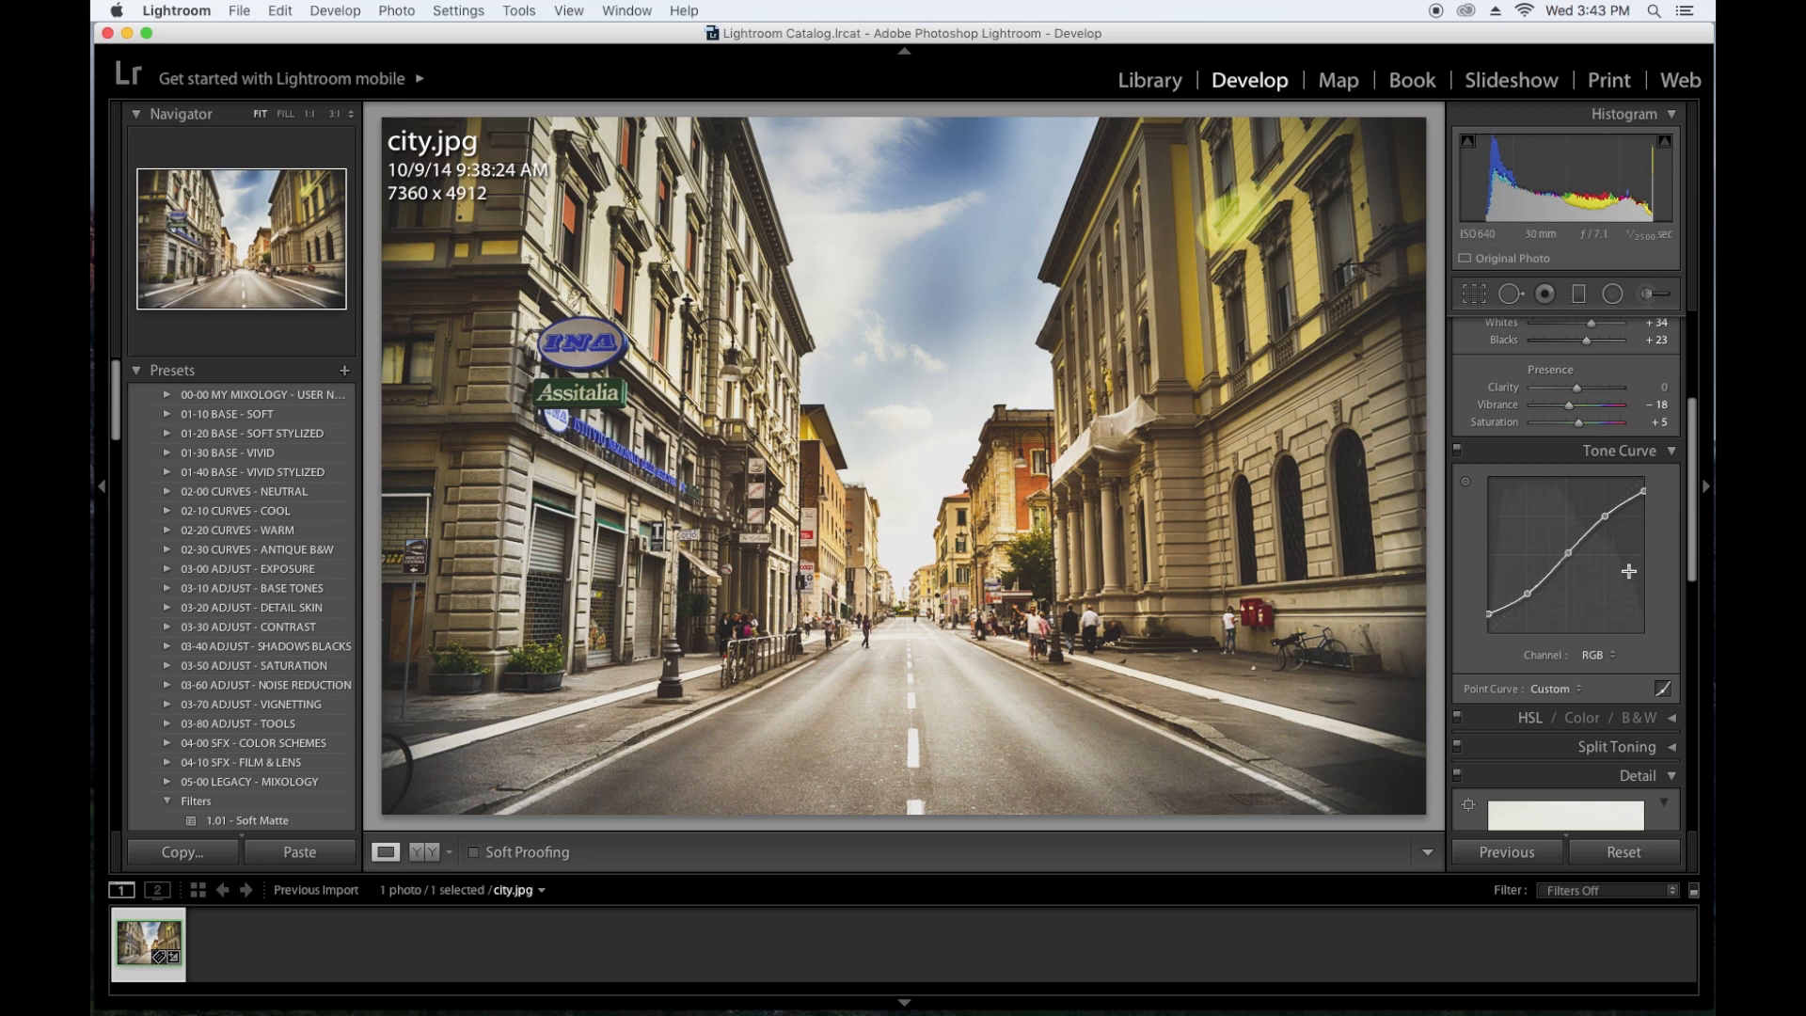
# Pull the shadow and midtone points of the RGB curve slightly down to darken those tones
pyautogui.scroll(1, 1530, 607)
pyautogui.moveTo(1529, 607); pyautogui.dragTo(1529, 615)
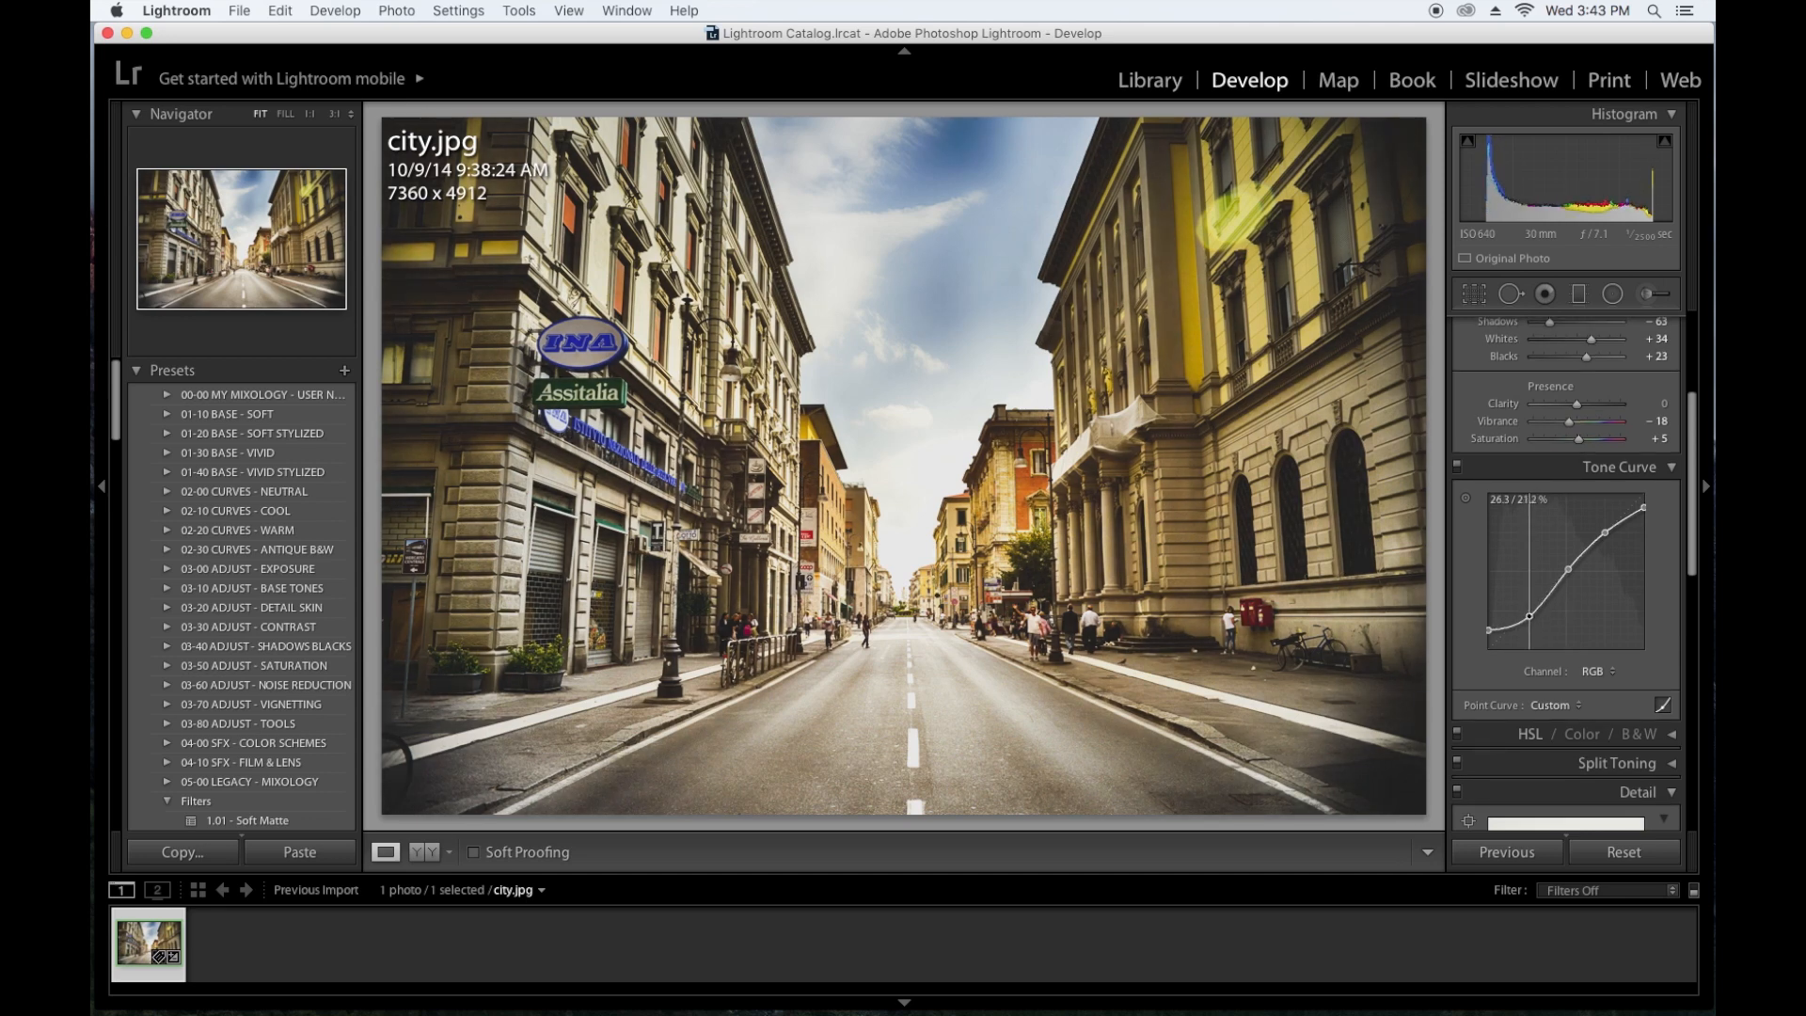
pyautogui.moveTo(1568, 576); pyautogui.dragTo(1570, 588)
pyautogui.scroll(-1, 1569, 585)
pyautogui.moveTo(1568, 577); pyautogui.dragTo(1608, 553)
# Lower the curve's highlight point to 74.9 / 69.4 % and place its white end point at 100.0 / 92.5 %
pyautogui.scroll(1, 1608, 544)
pyautogui.scroll(1, 1604, 560)
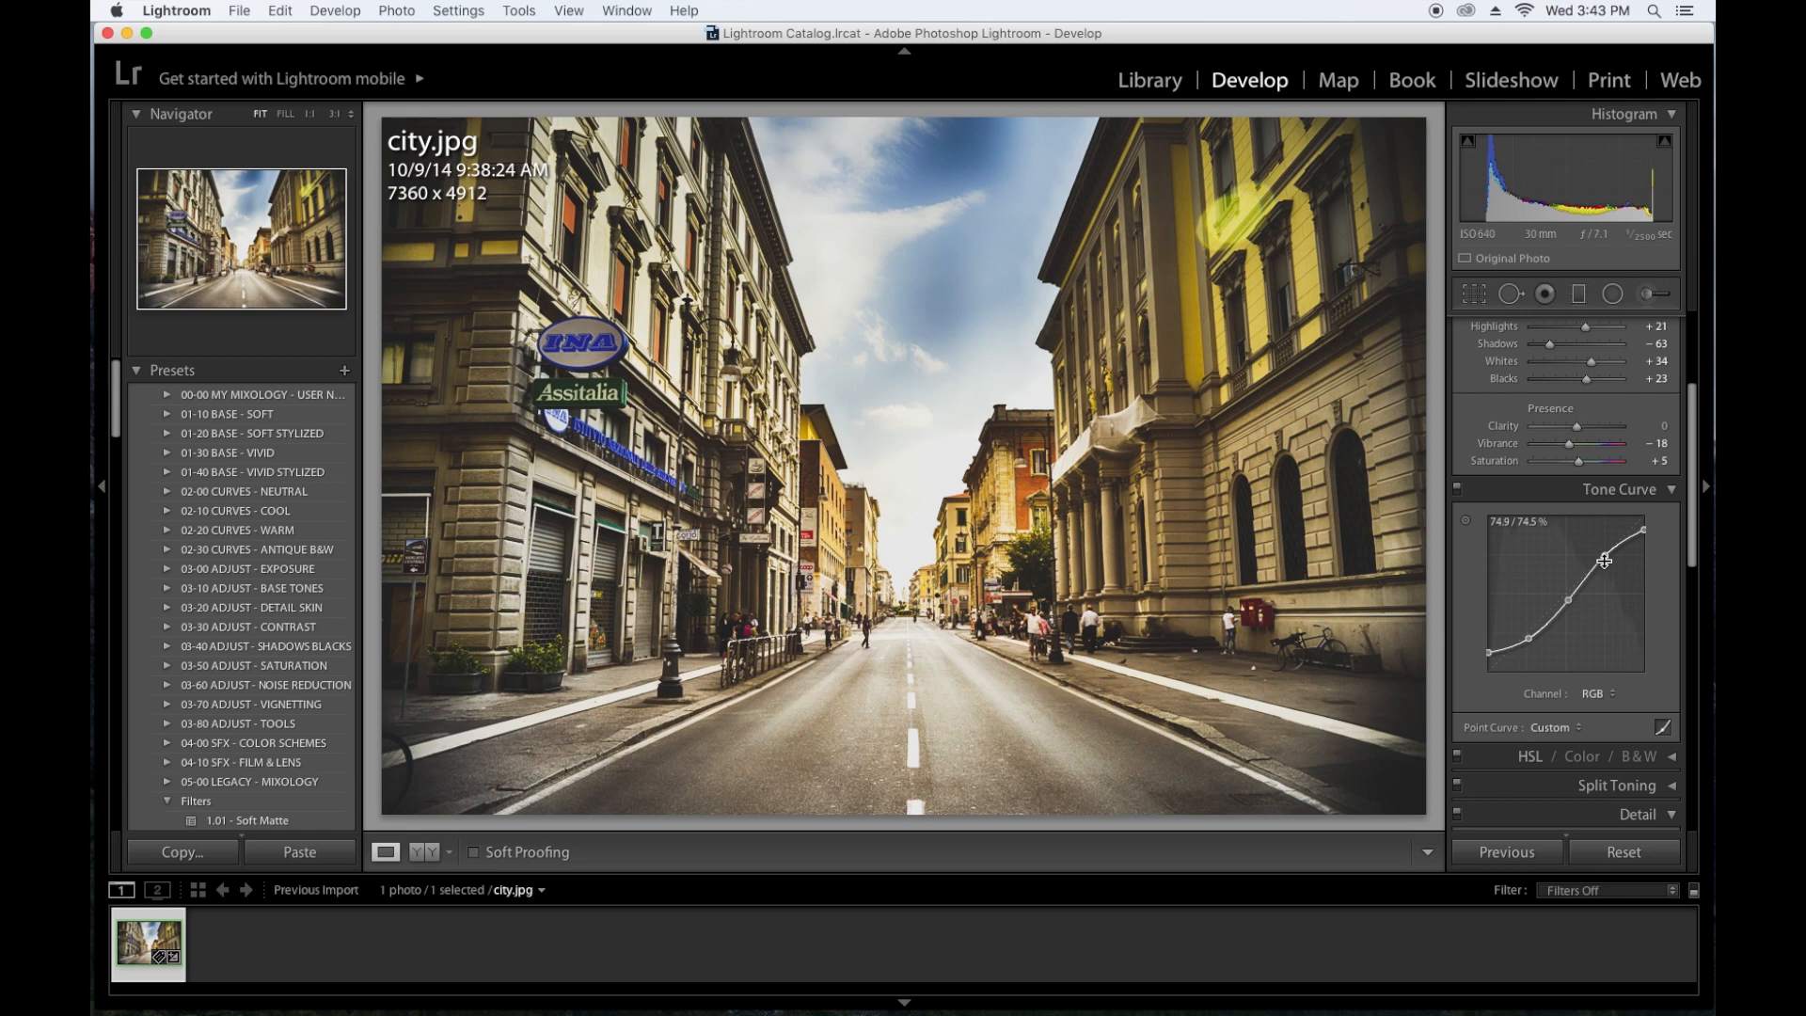
pyautogui.scroll(1, 1605, 561)
pyautogui.moveTo(1605, 560); pyautogui.dragTo(1605, 568)
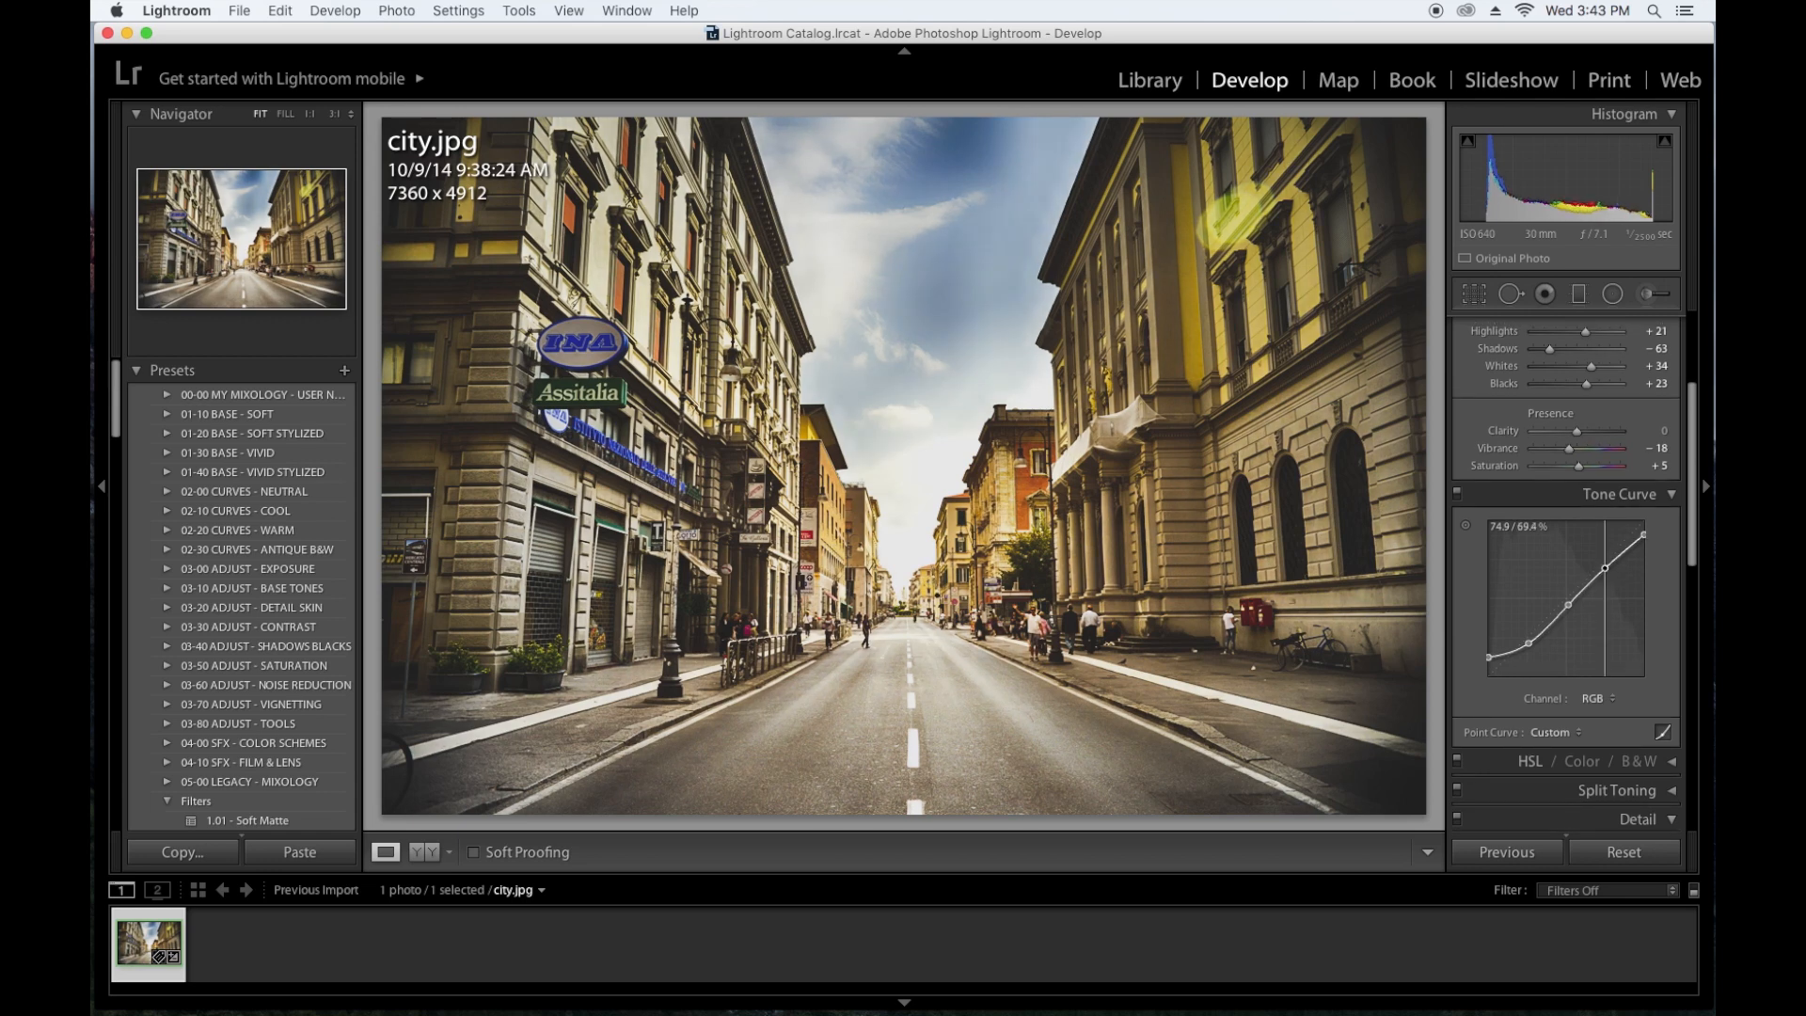
pyautogui.moveTo(1645, 535)
pyautogui.mouseDown()
pyautogui.moveTo(1664, 524)
pyautogui.moveTo(1643, 532)
pyautogui.mouseUp()
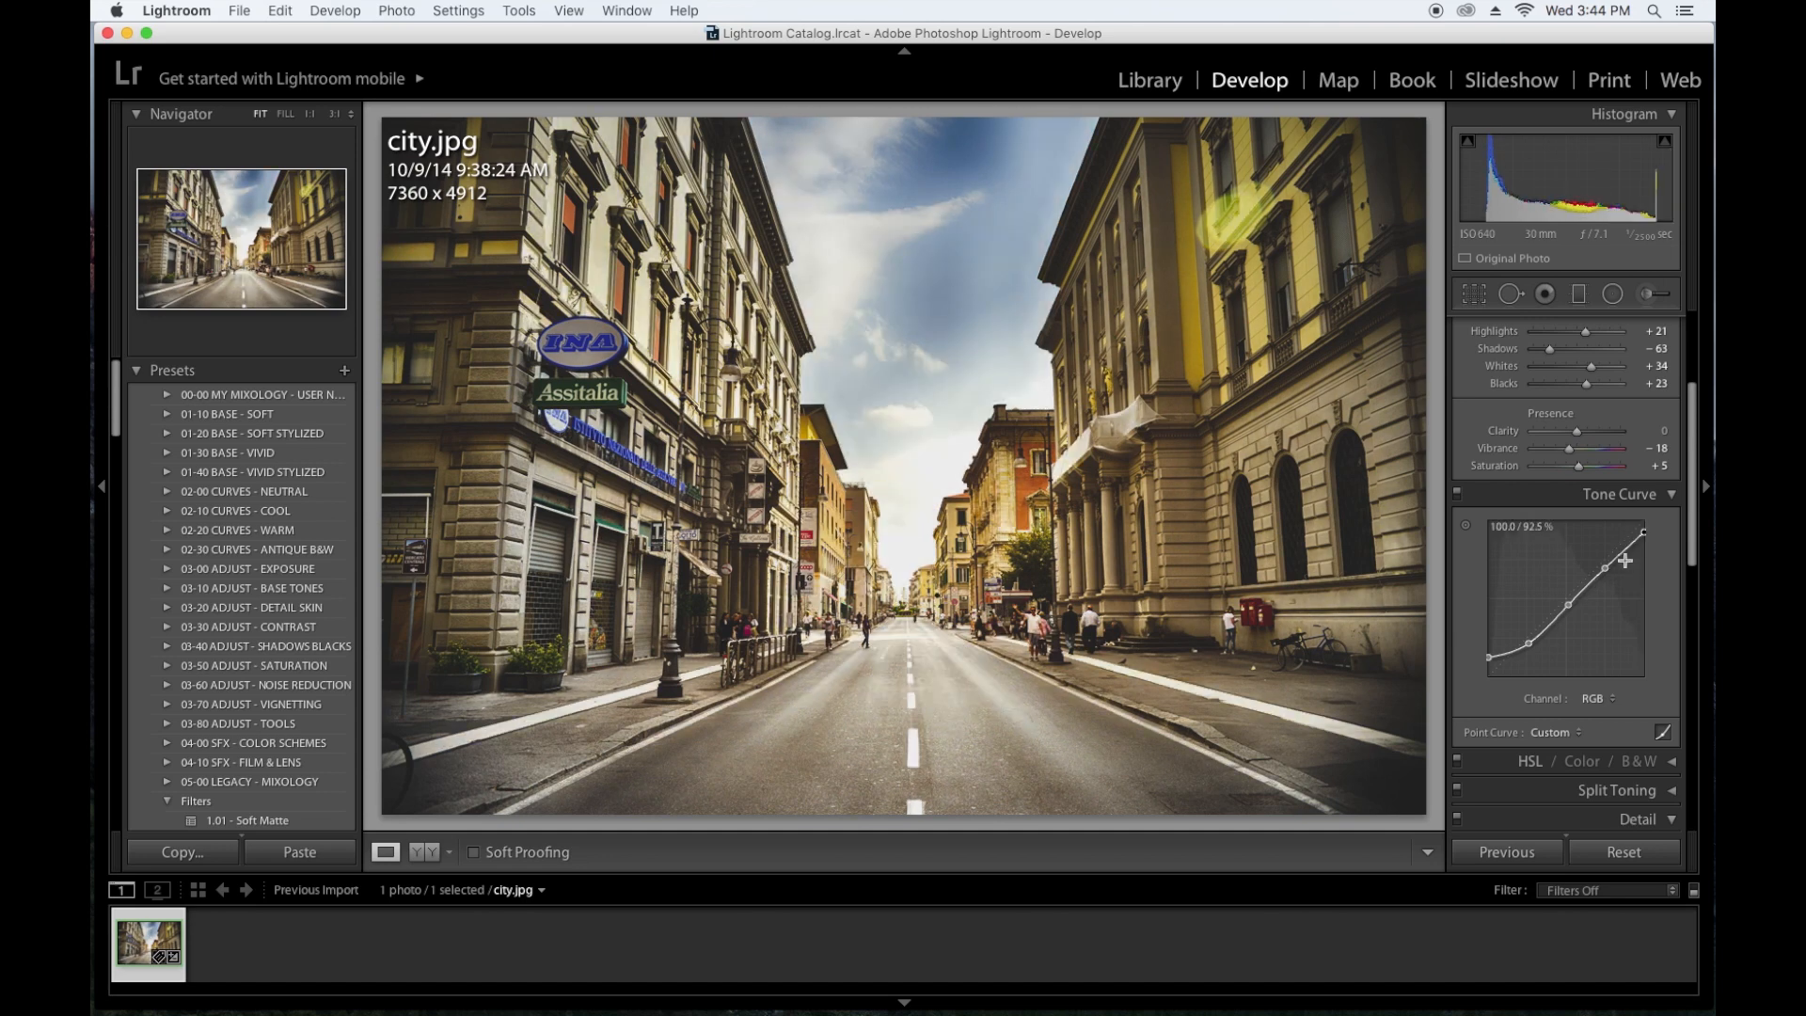
# Set the basic tone adjustments Highlights to +11 and Whites to +16
pyautogui.scroll(2, 1630, 453)
pyautogui.scroll(1, 1627, 452)
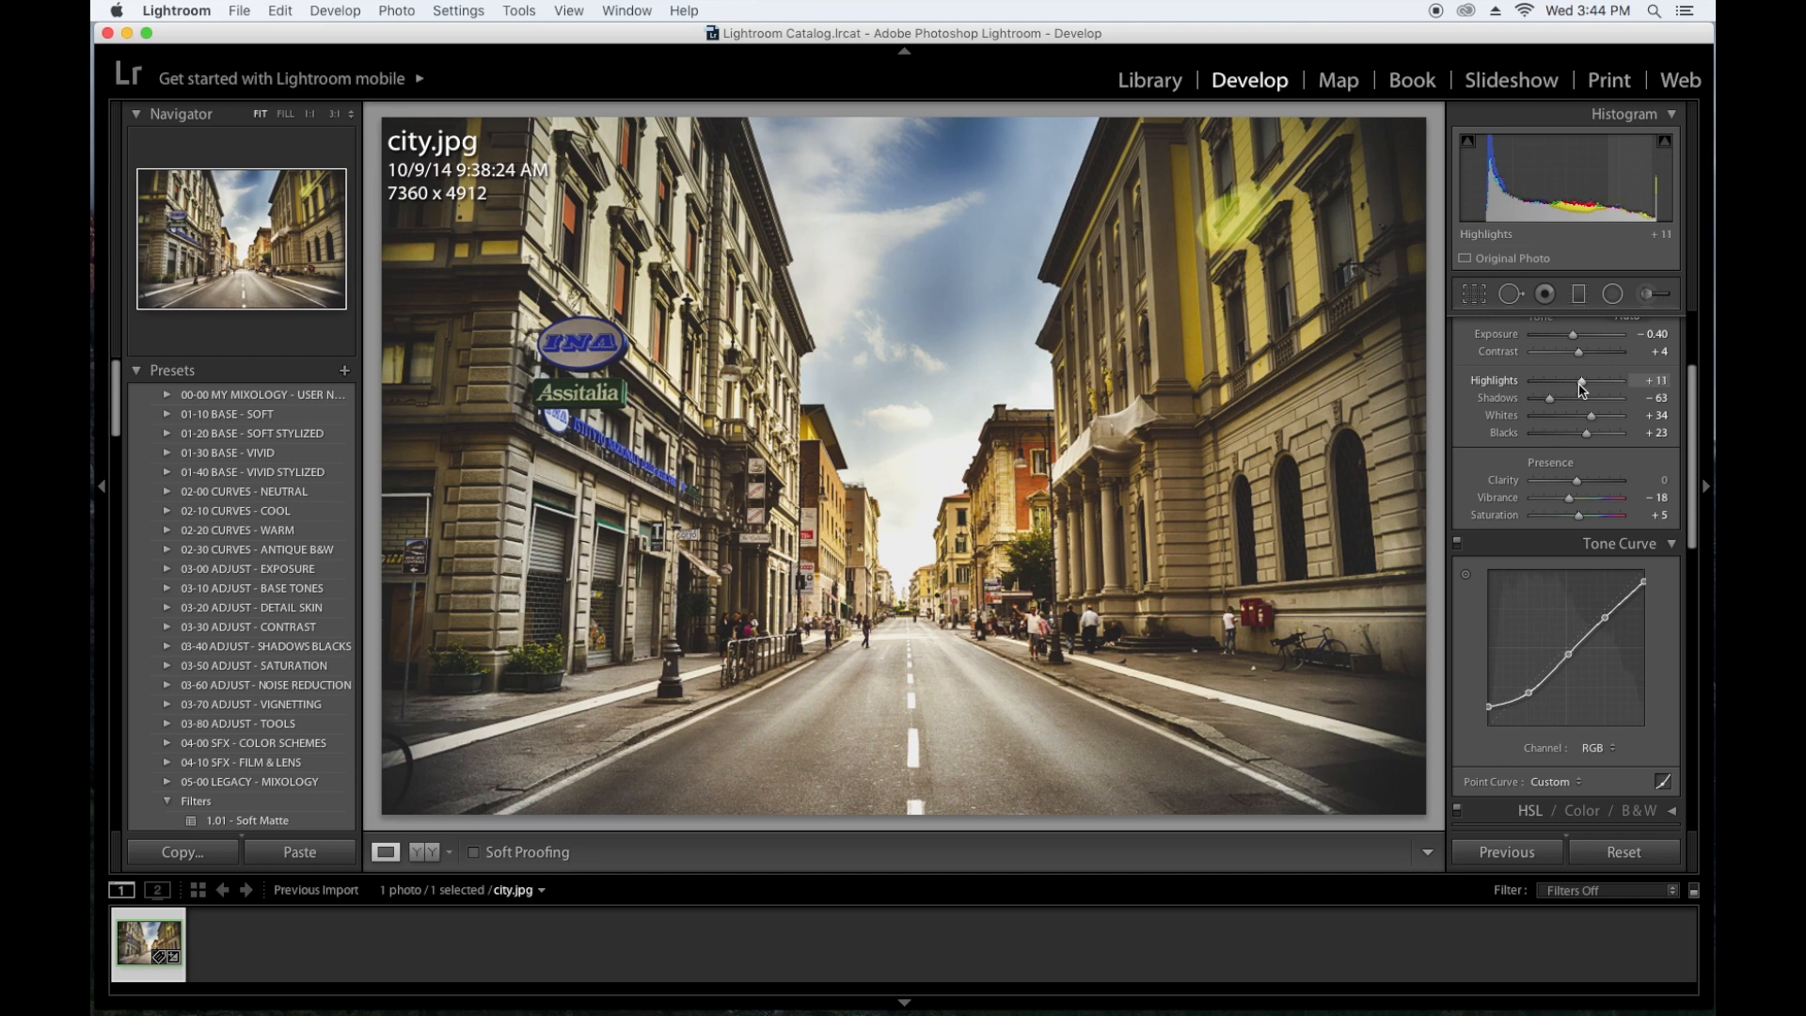
pyautogui.moveTo(1592, 417); pyautogui.dragTo(1585, 420)
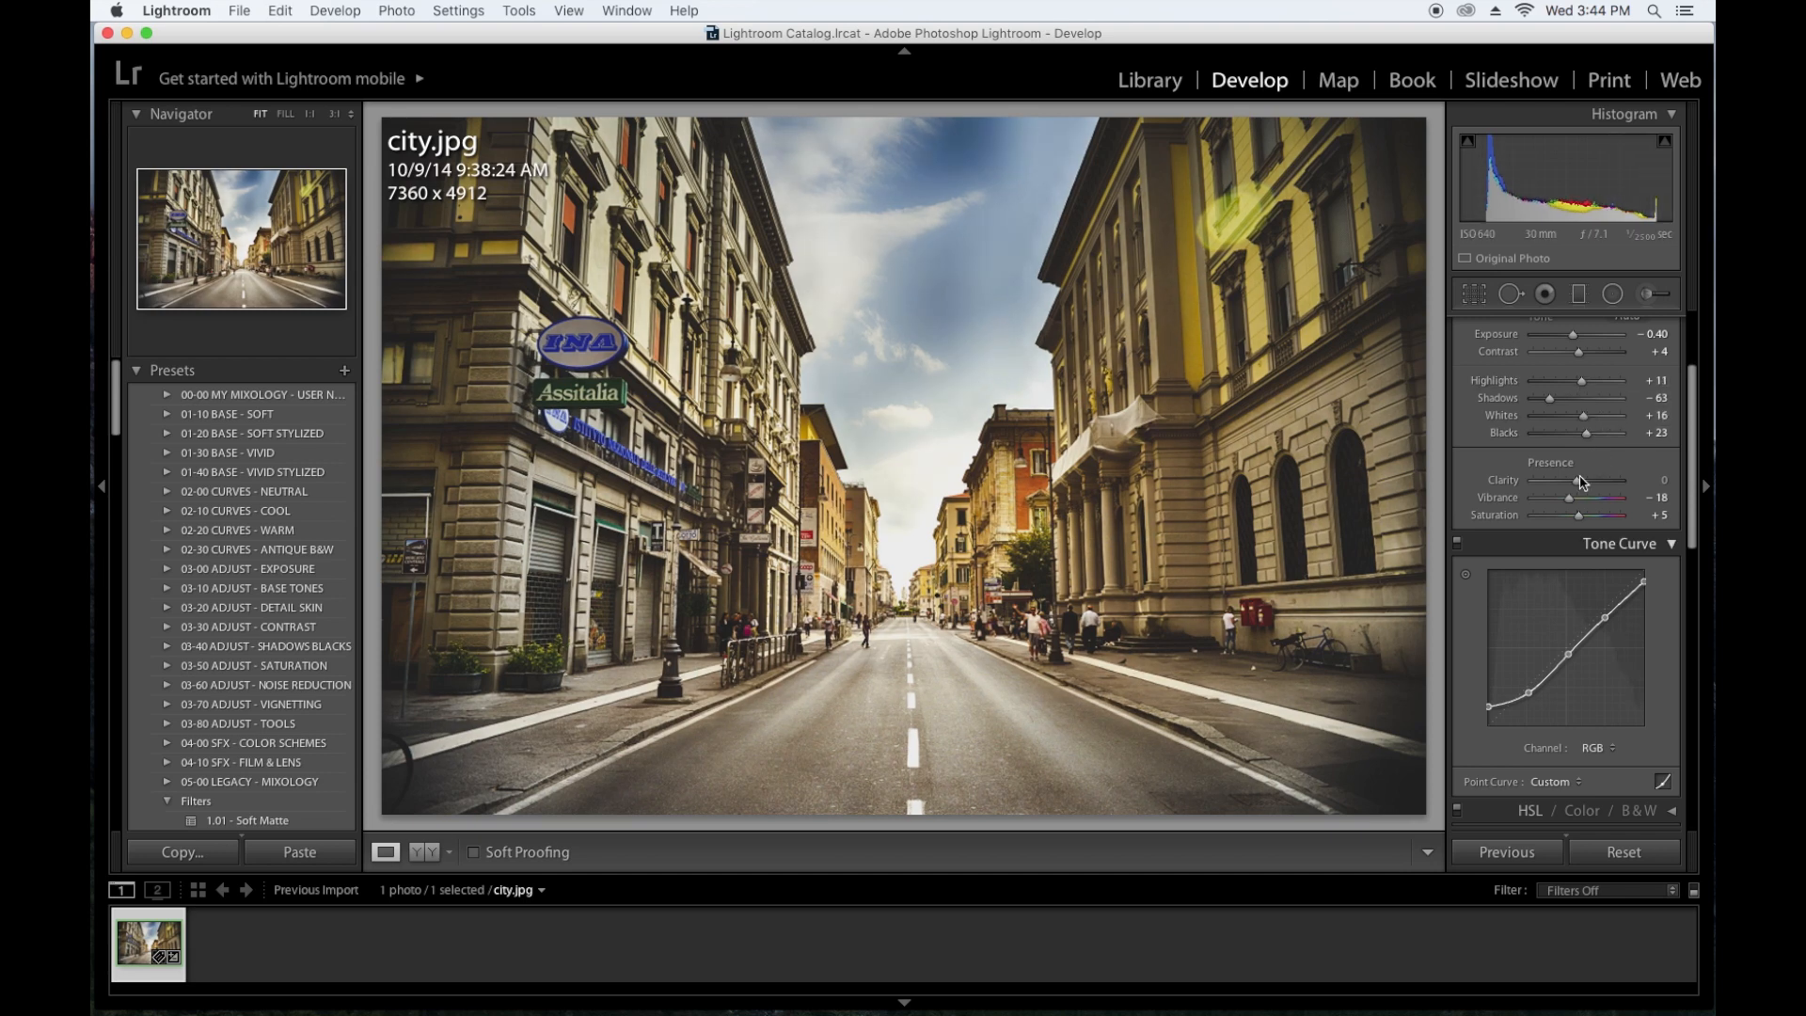
# Open the HSL hue adjustments, try the Yellow hue at -56 and reset it to 0
pyautogui.scroll(-6, 1562, 516)
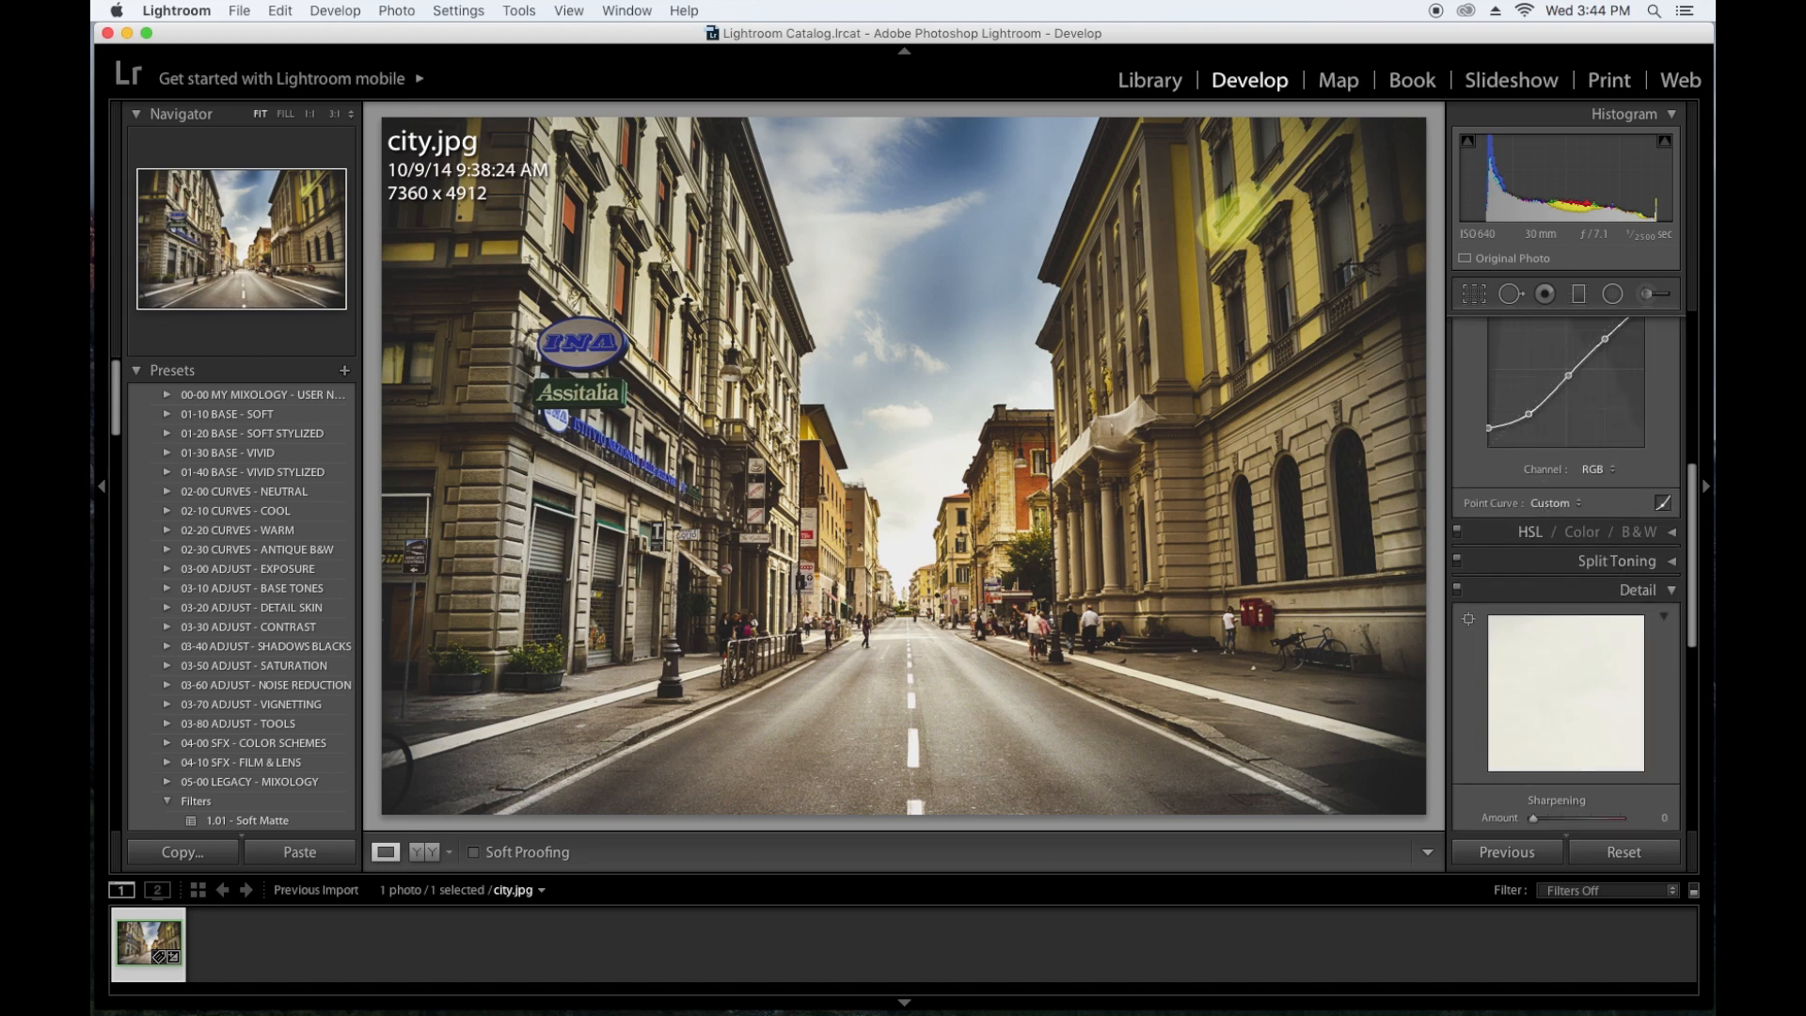
pyautogui.click(1671, 532)
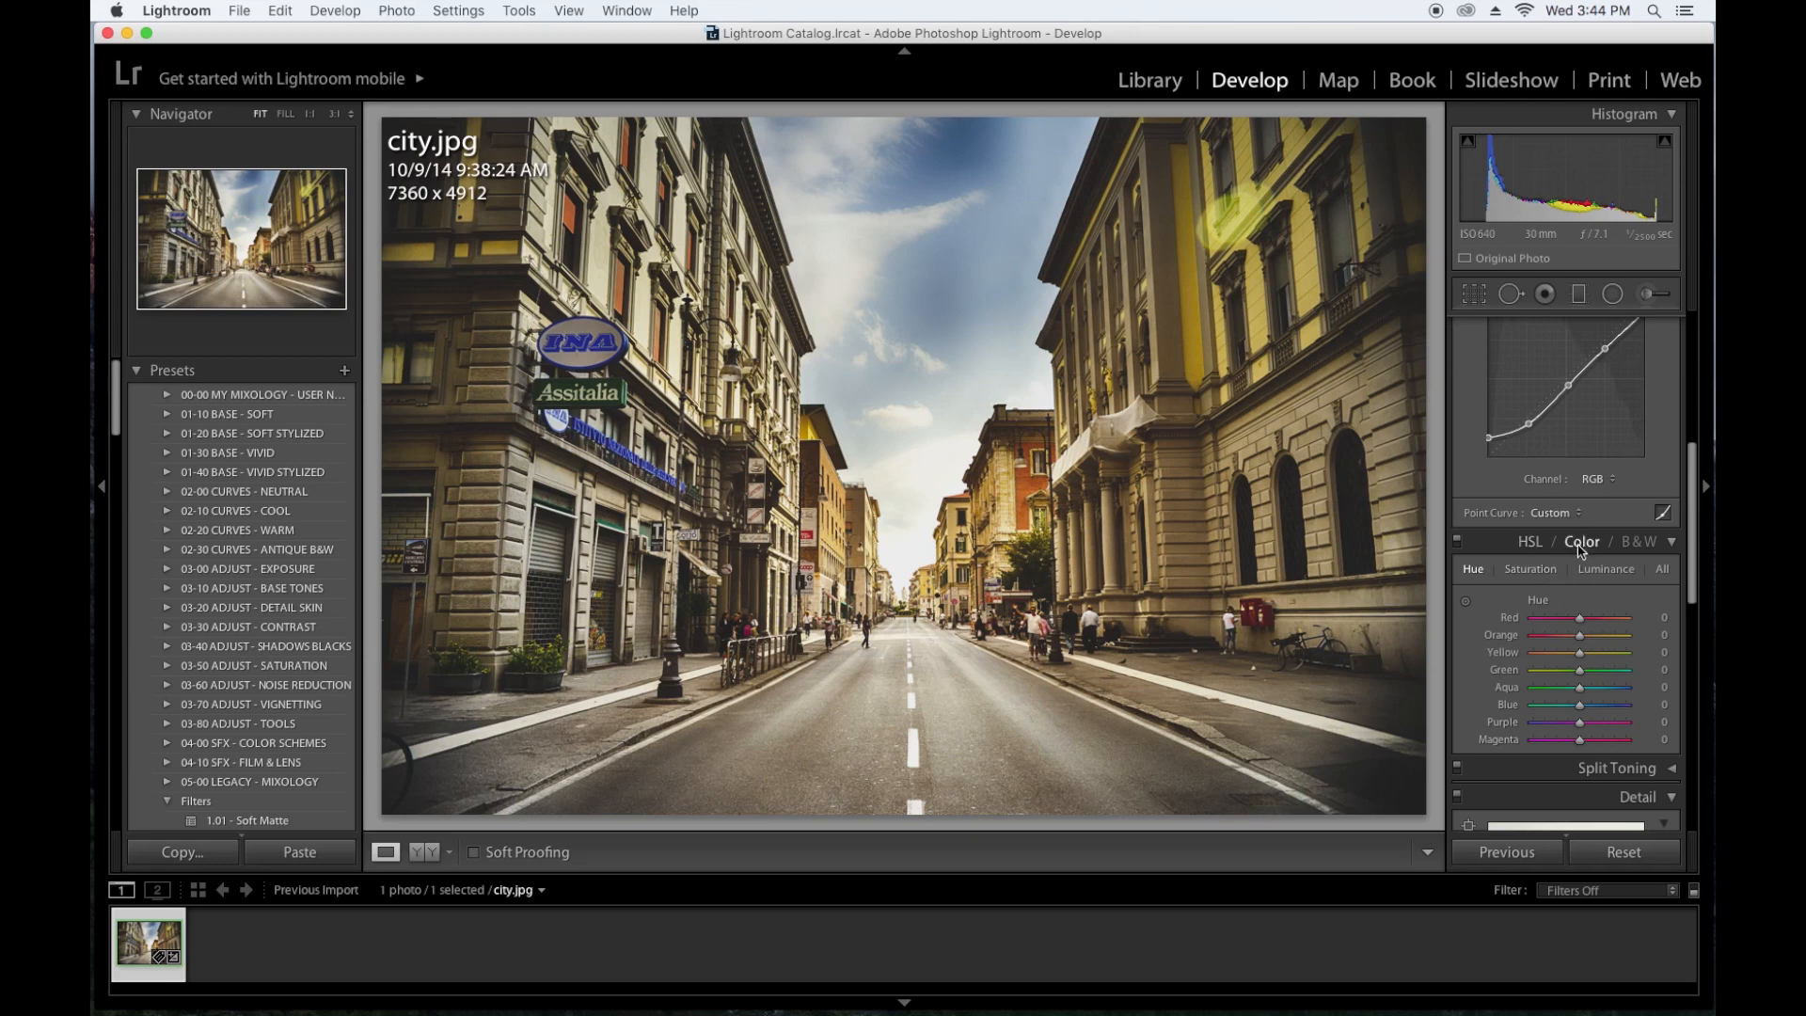
pyautogui.scroll(-1, 1570, 585)
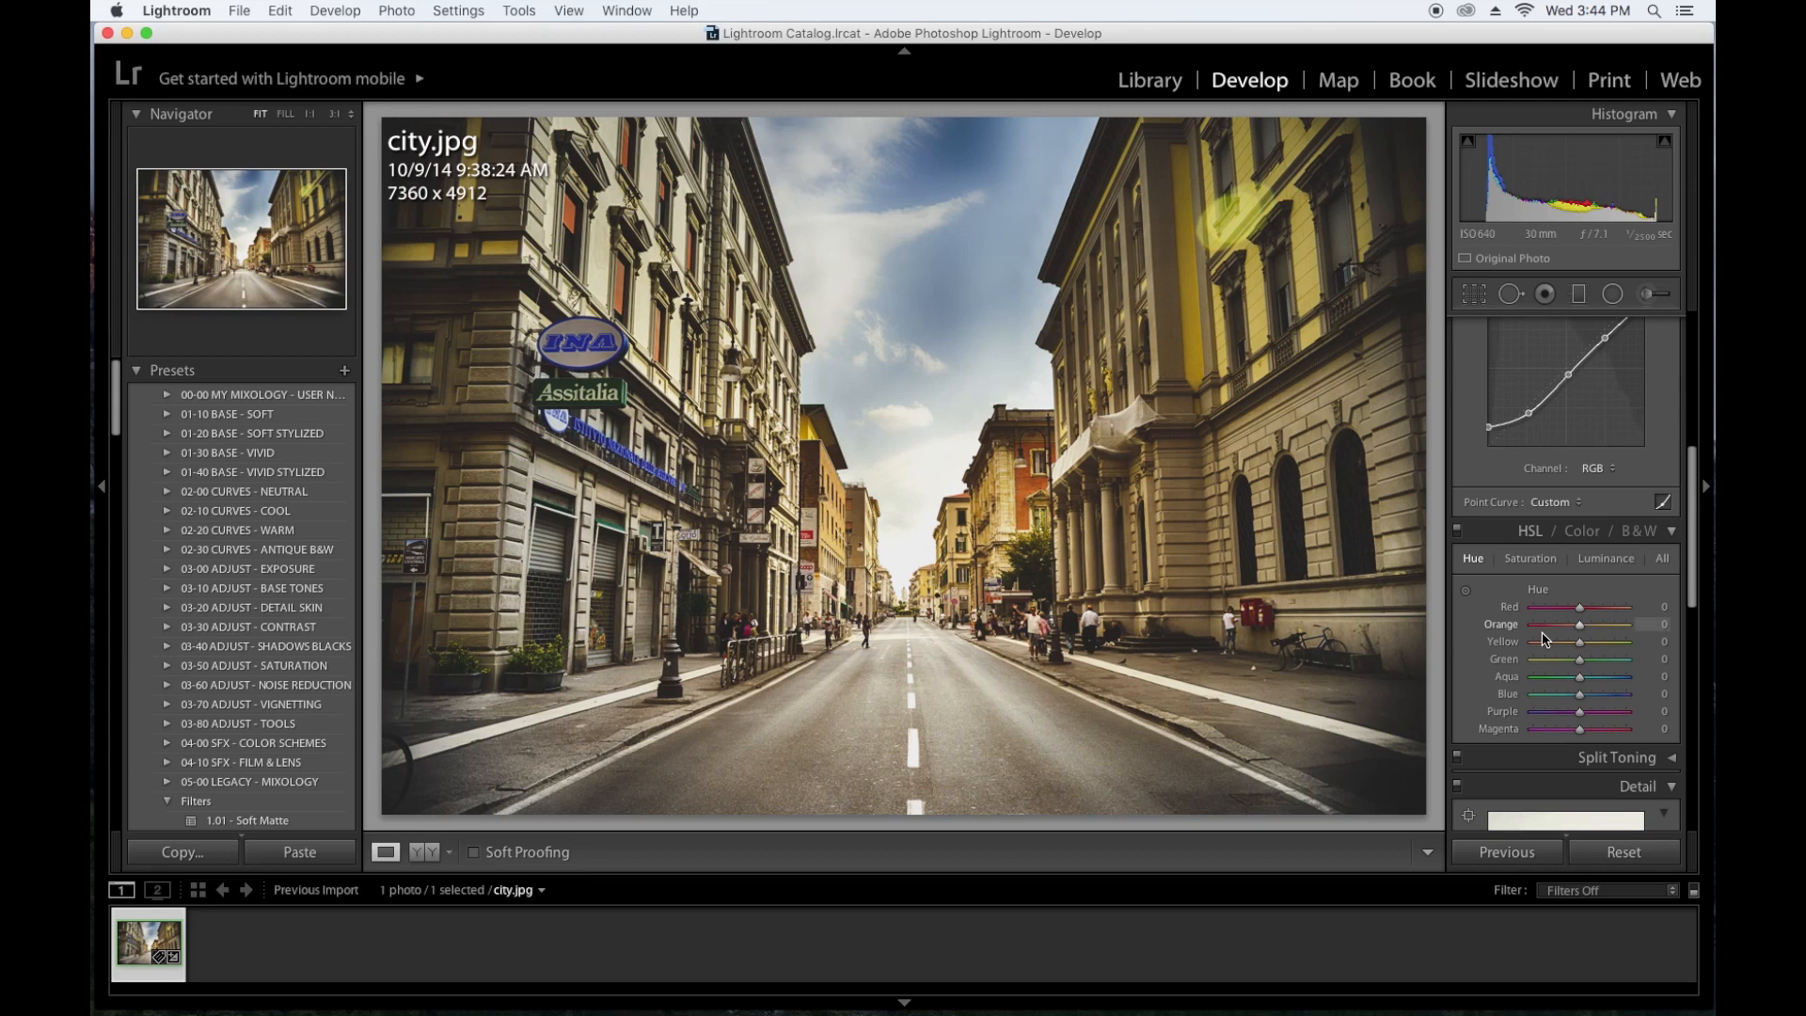
pyautogui.moveTo(1580, 644); pyautogui.dragTo(1553, 656)
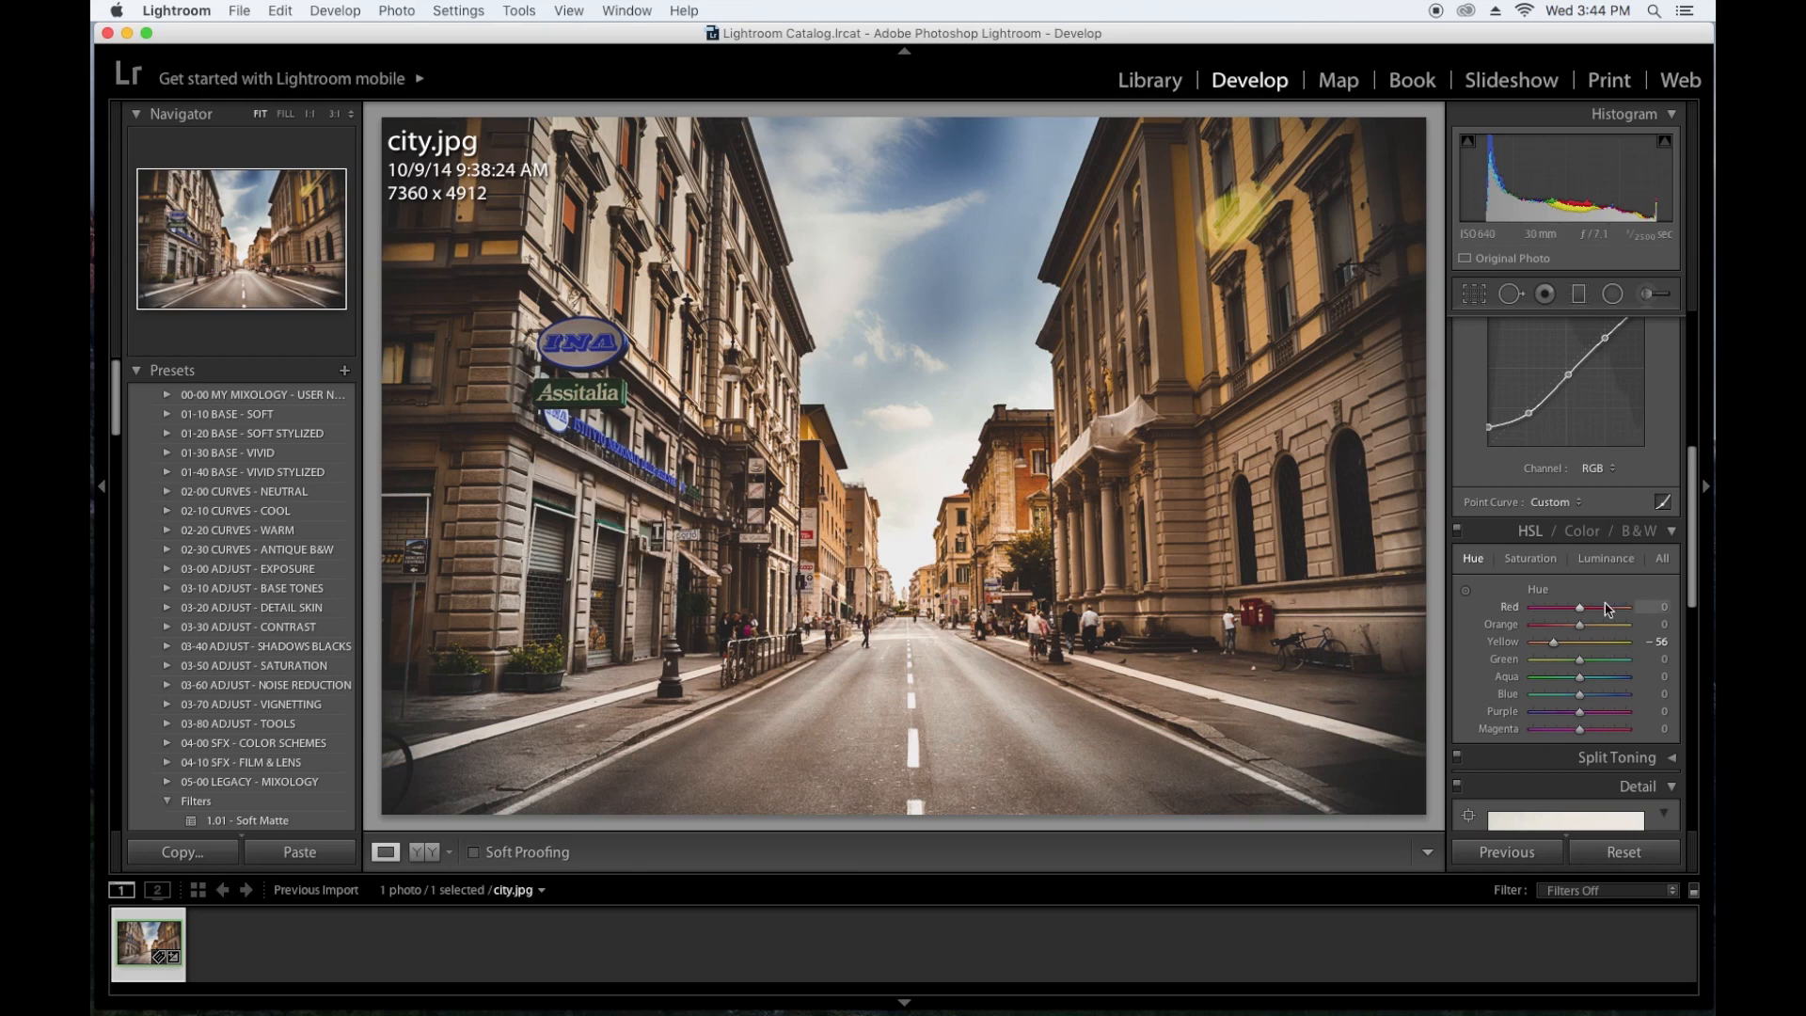
pyautogui.doubleClick(1555, 645)
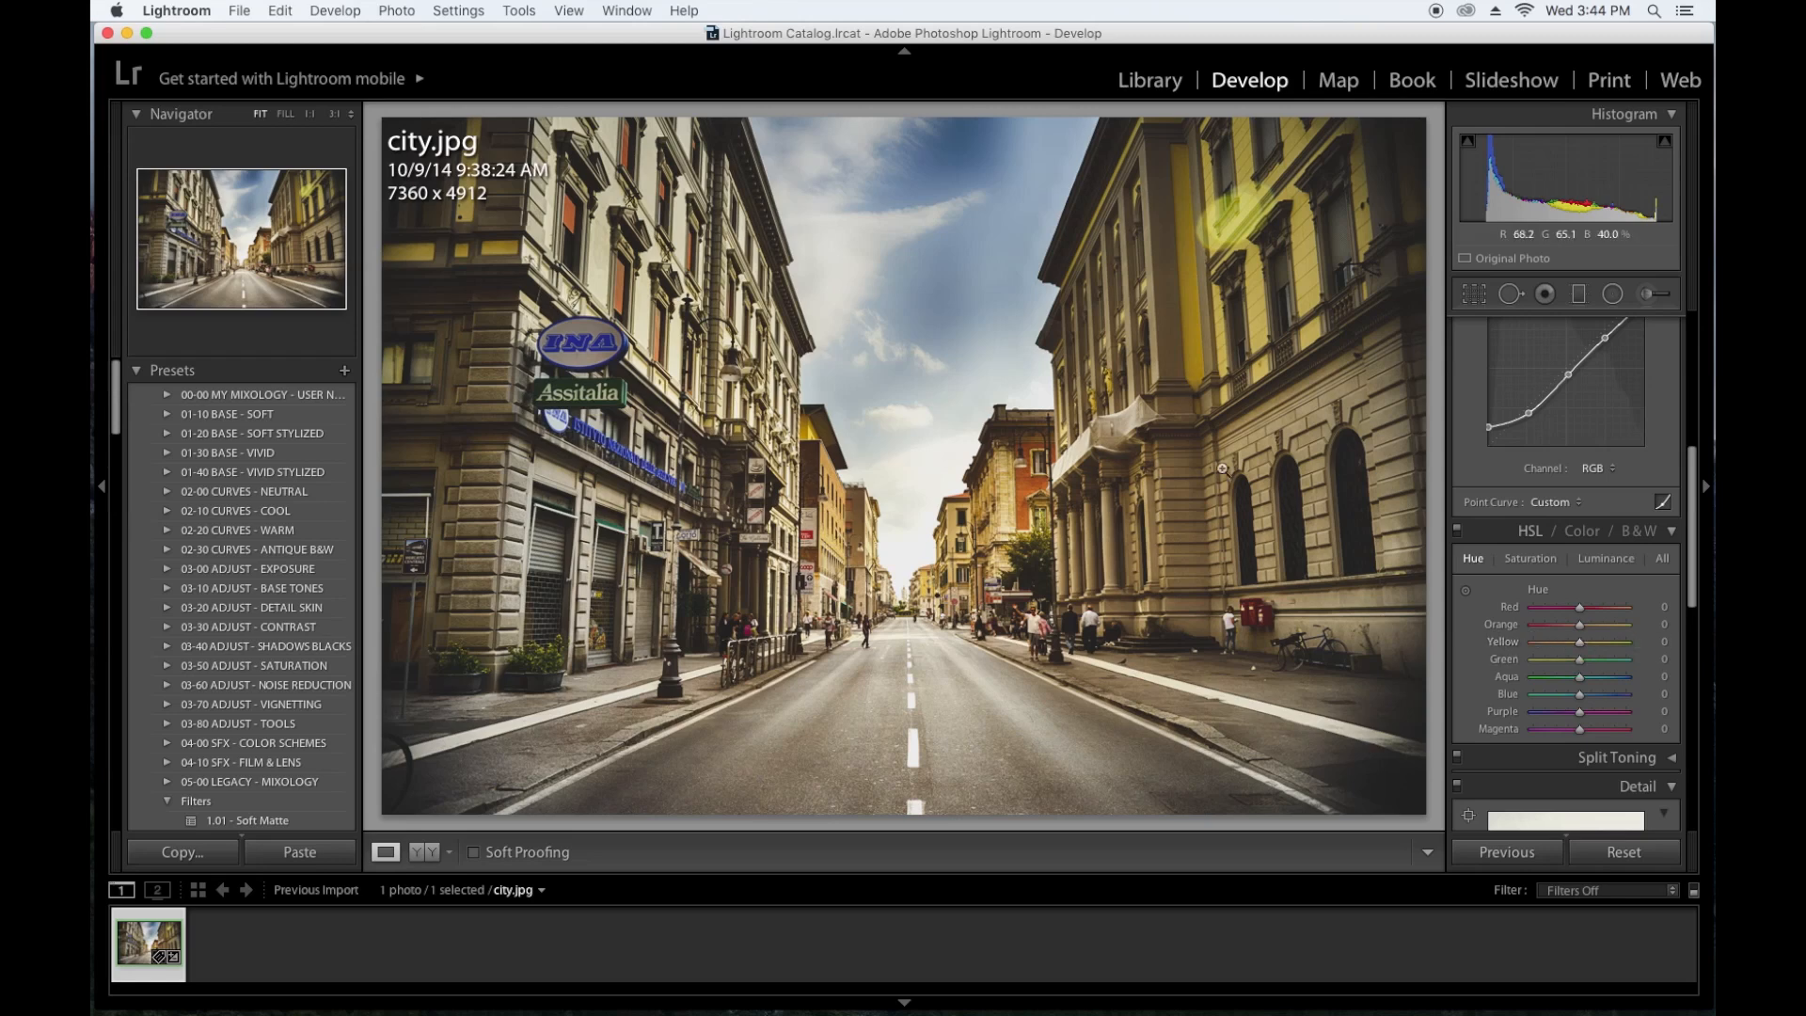
# Use the targeted adjustment tool on the photo to shift the Yellow hue to +1, and leave the tool
pyautogui.click(1466, 593)
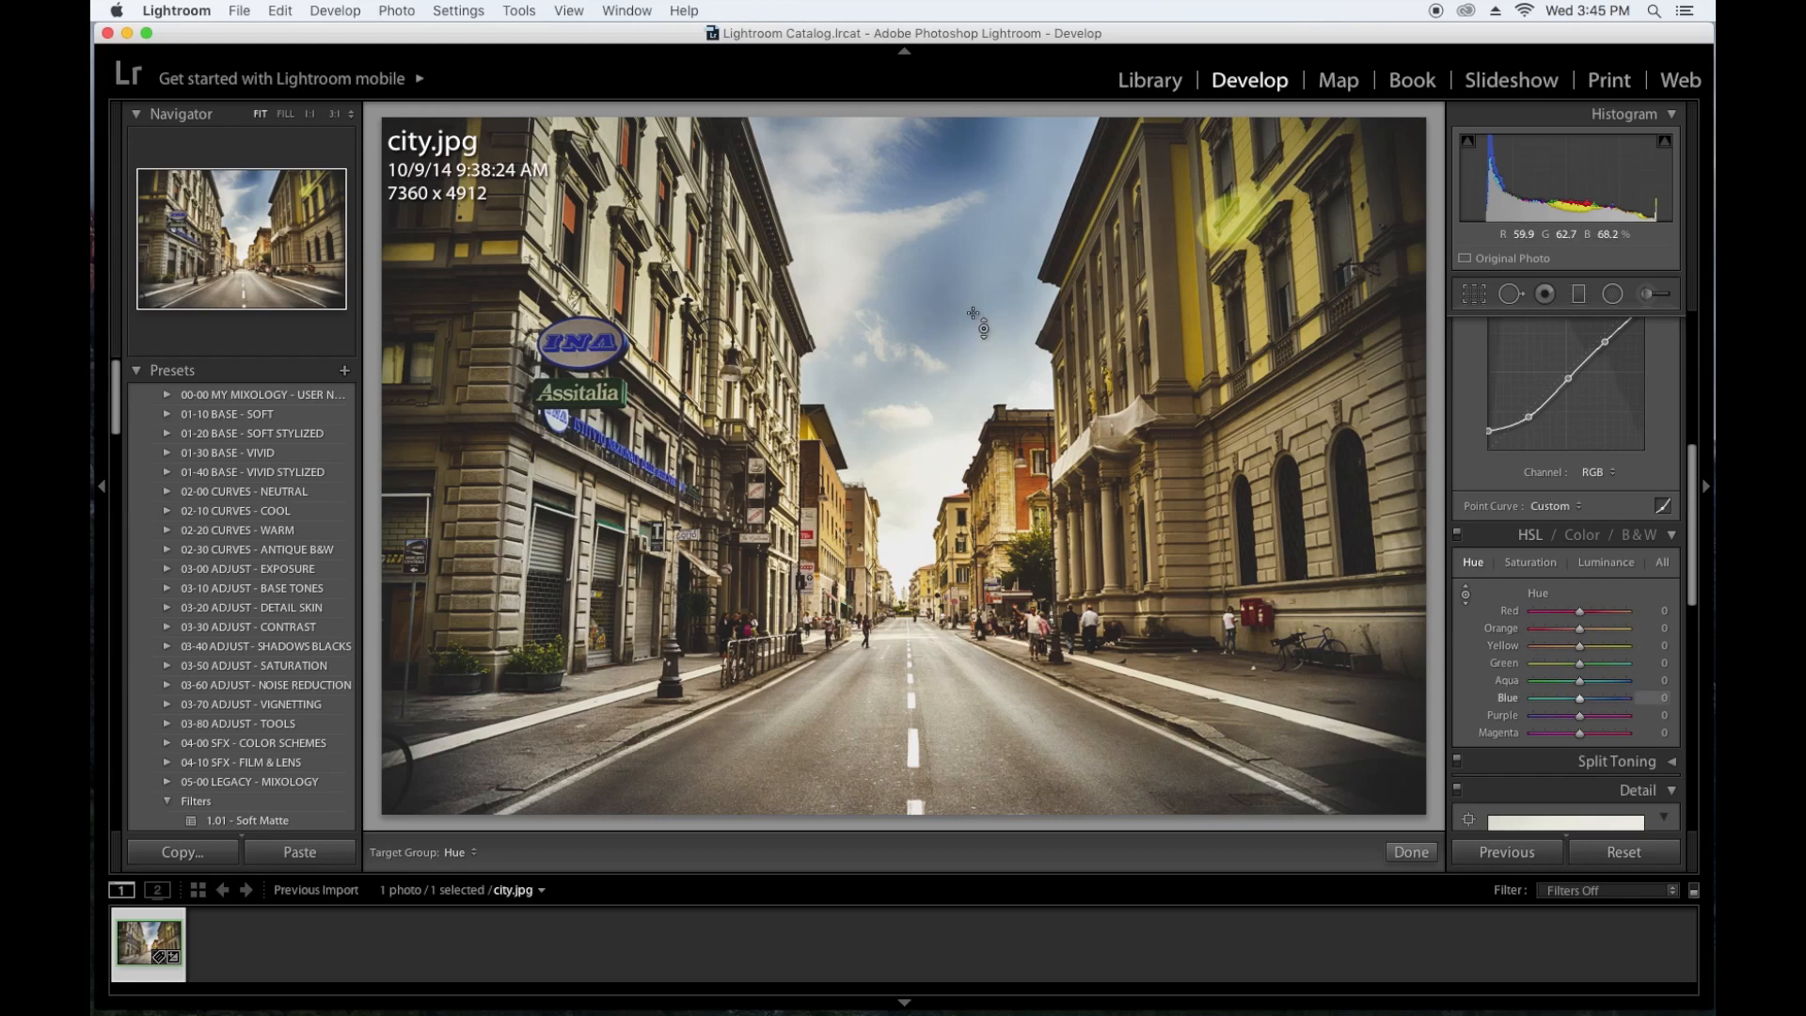
pyautogui.moveTo(899, 492); pyautogui.dragTo(902, 490)
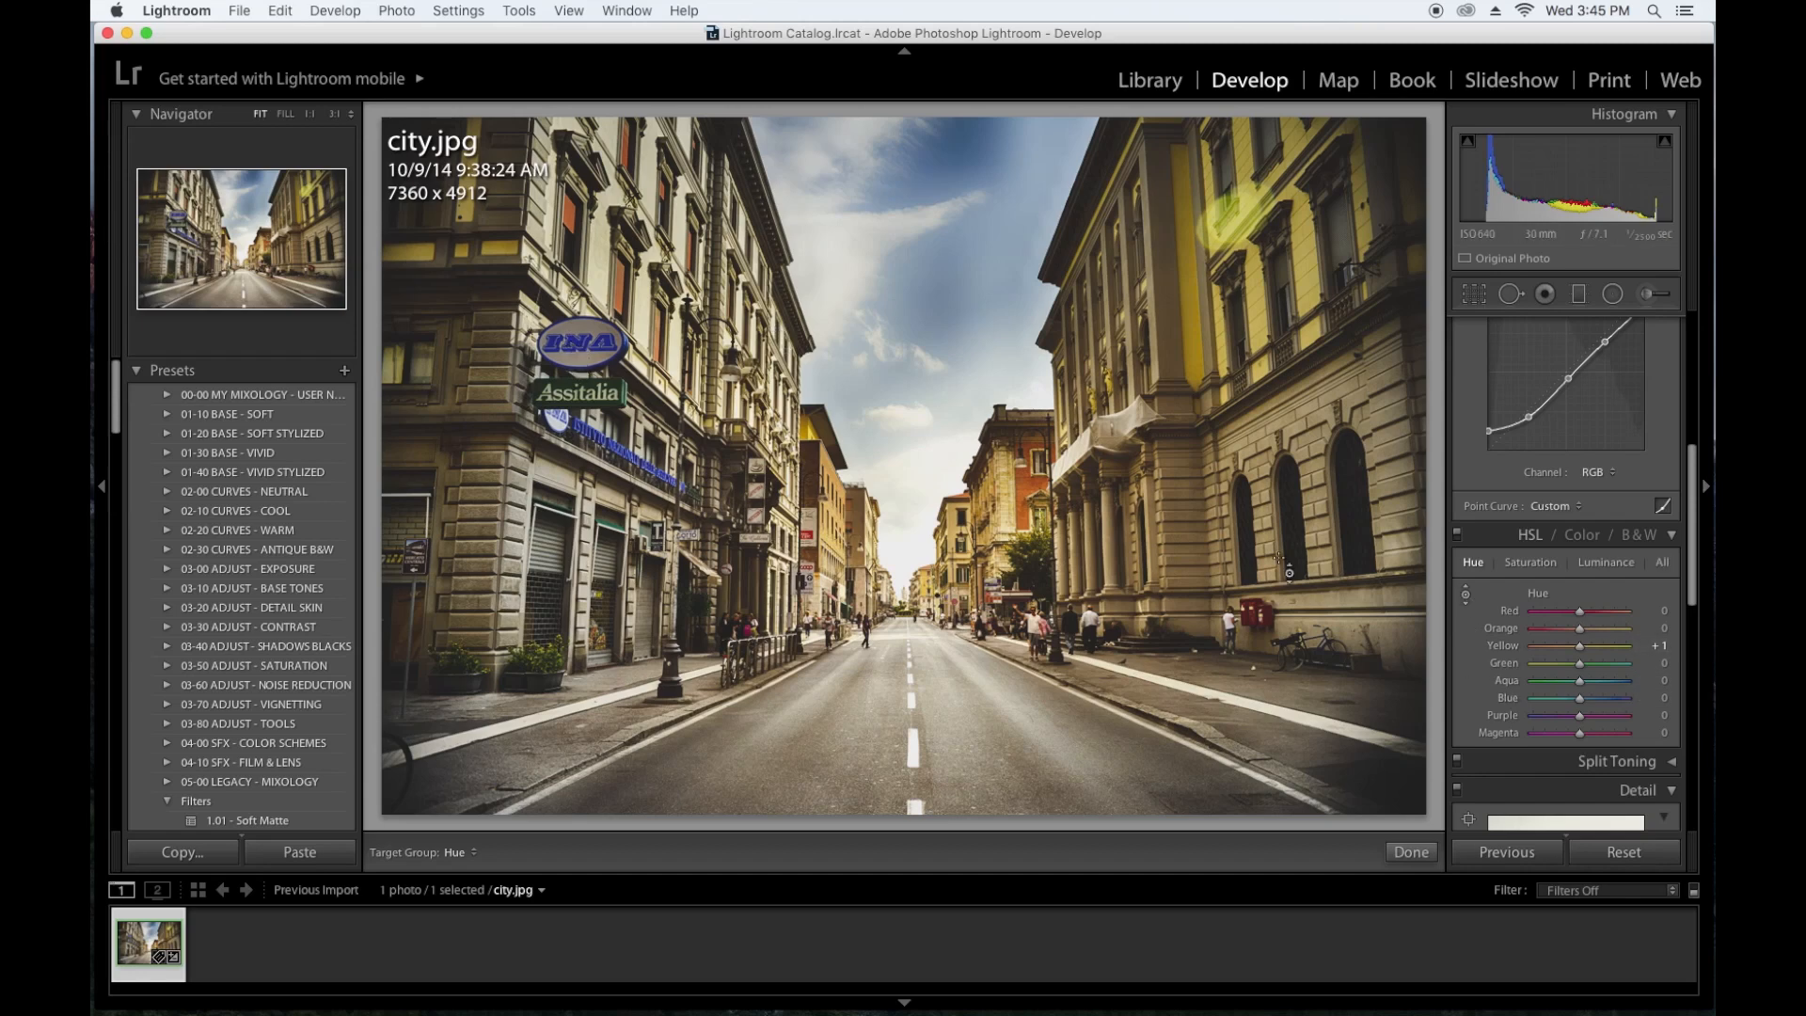
pyautogui.click(1464, 594)
pyautogui.scroll(1, 1569, 593)
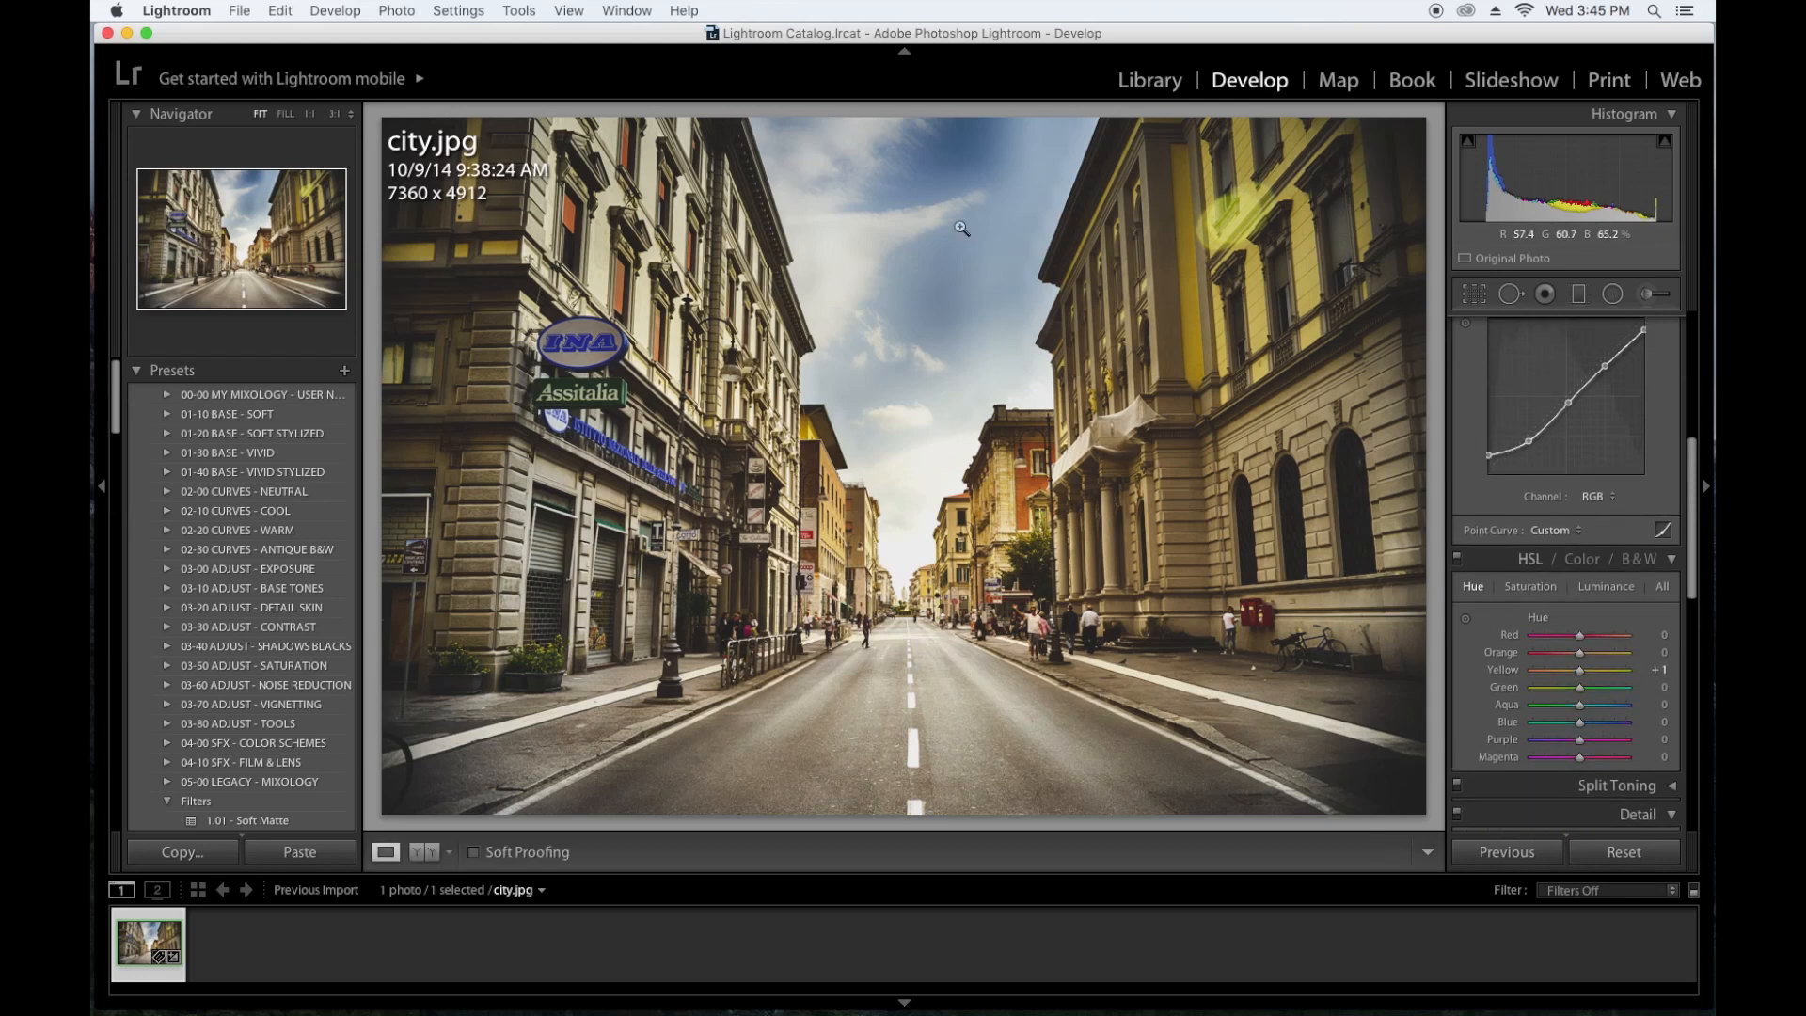
# Reactivate targeted hue adjustment and set the hues of Blue to -40, Aqua to -15 and Green to -48
pyautogui.click(1466, 619)
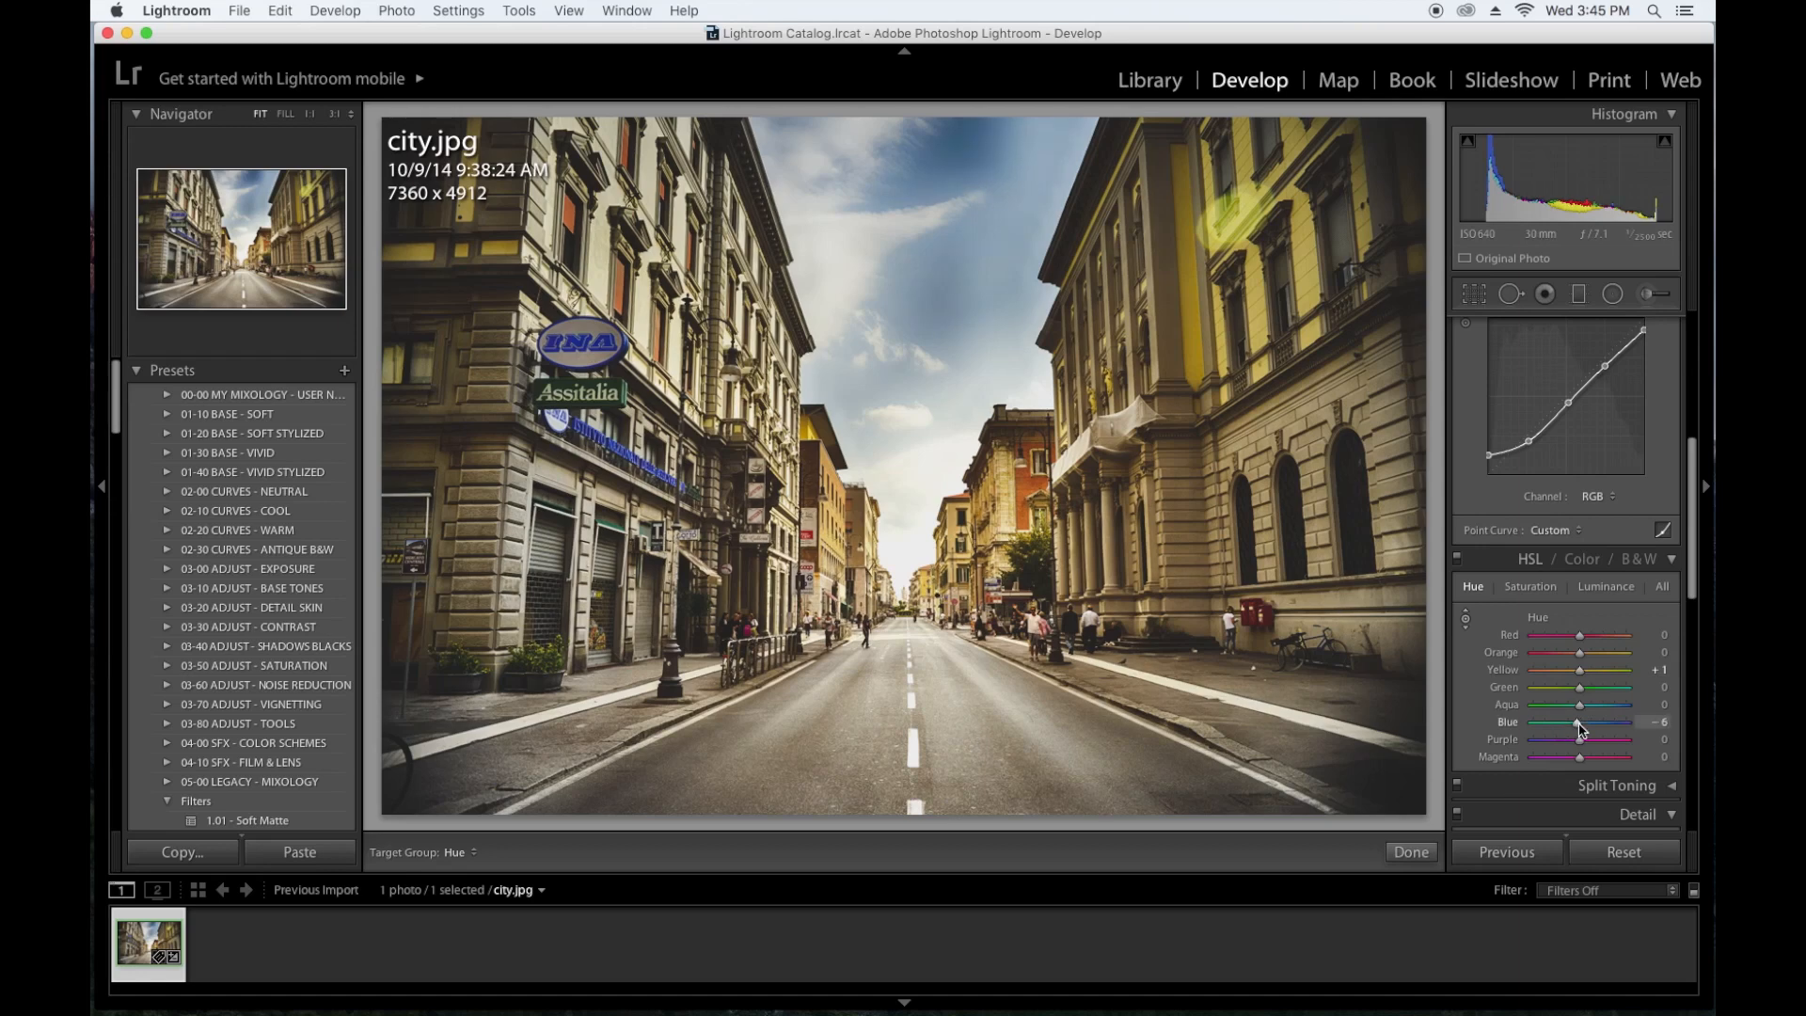
pyautogui.moveTo(1580, 727); pyautogui.dragTo(1536, 732)
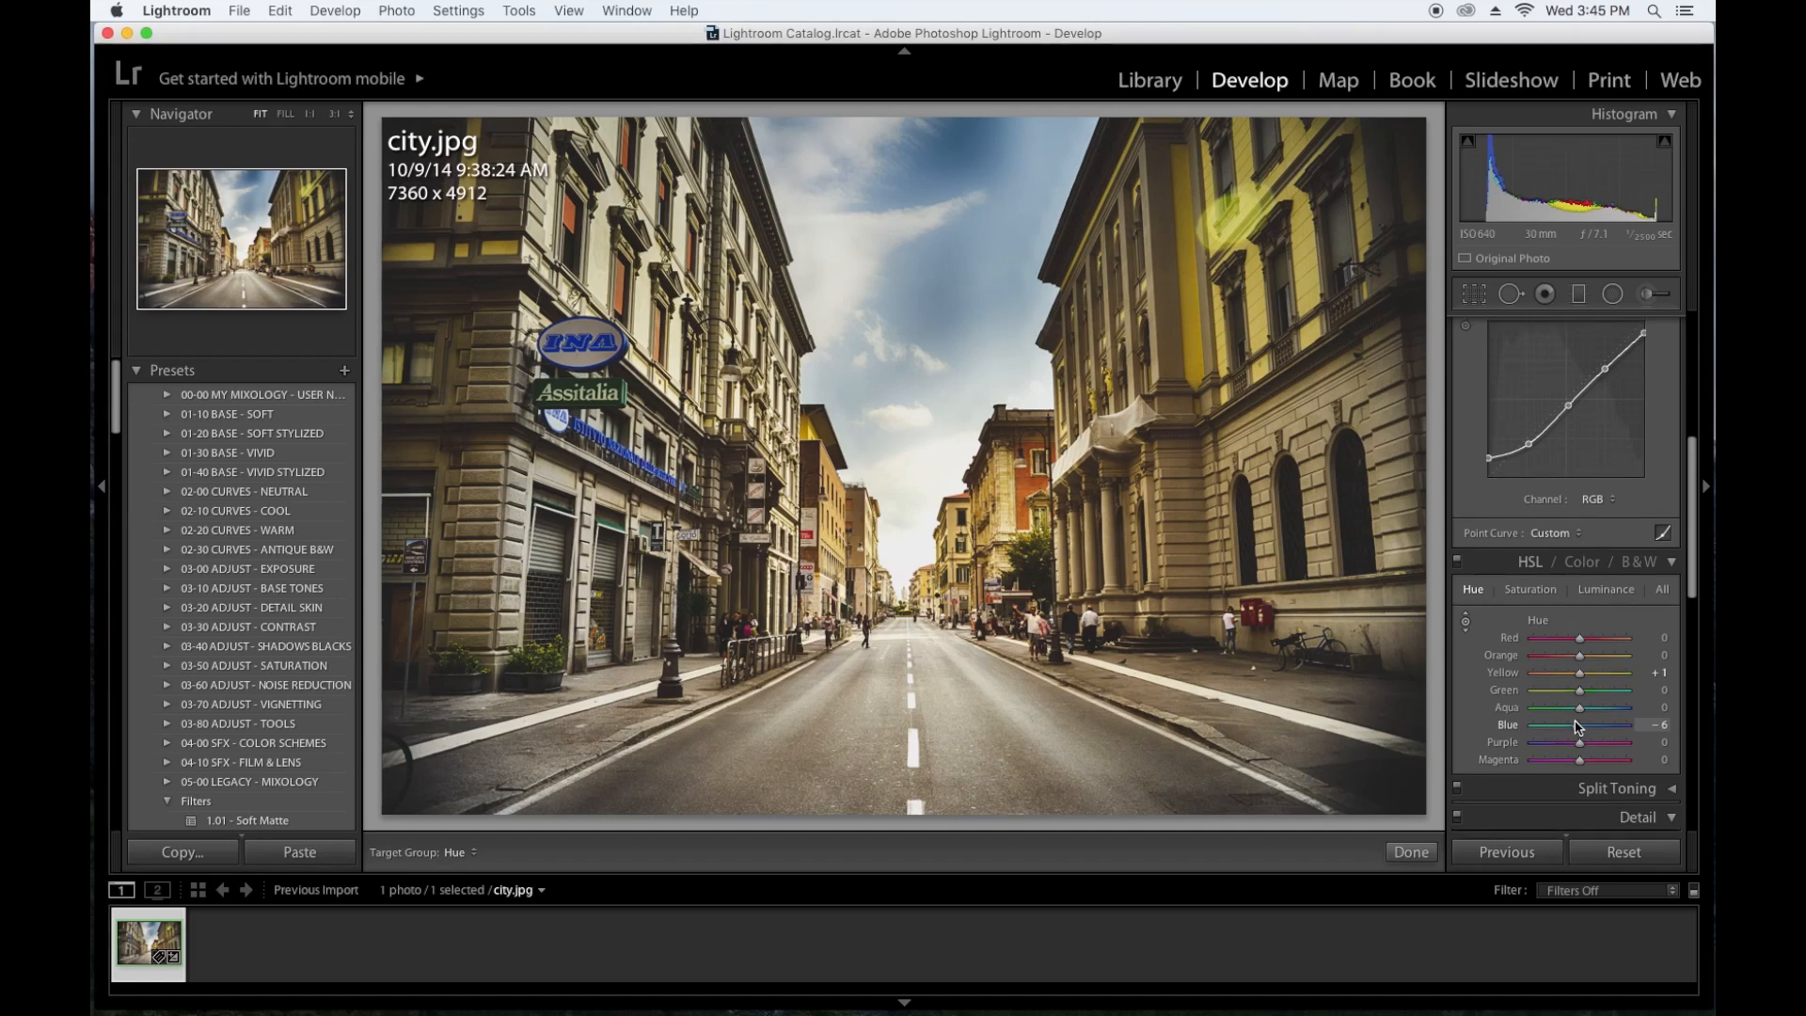
pyautogui.moveTo(1536, 732); pyautogui.dragTo(1564, 732)
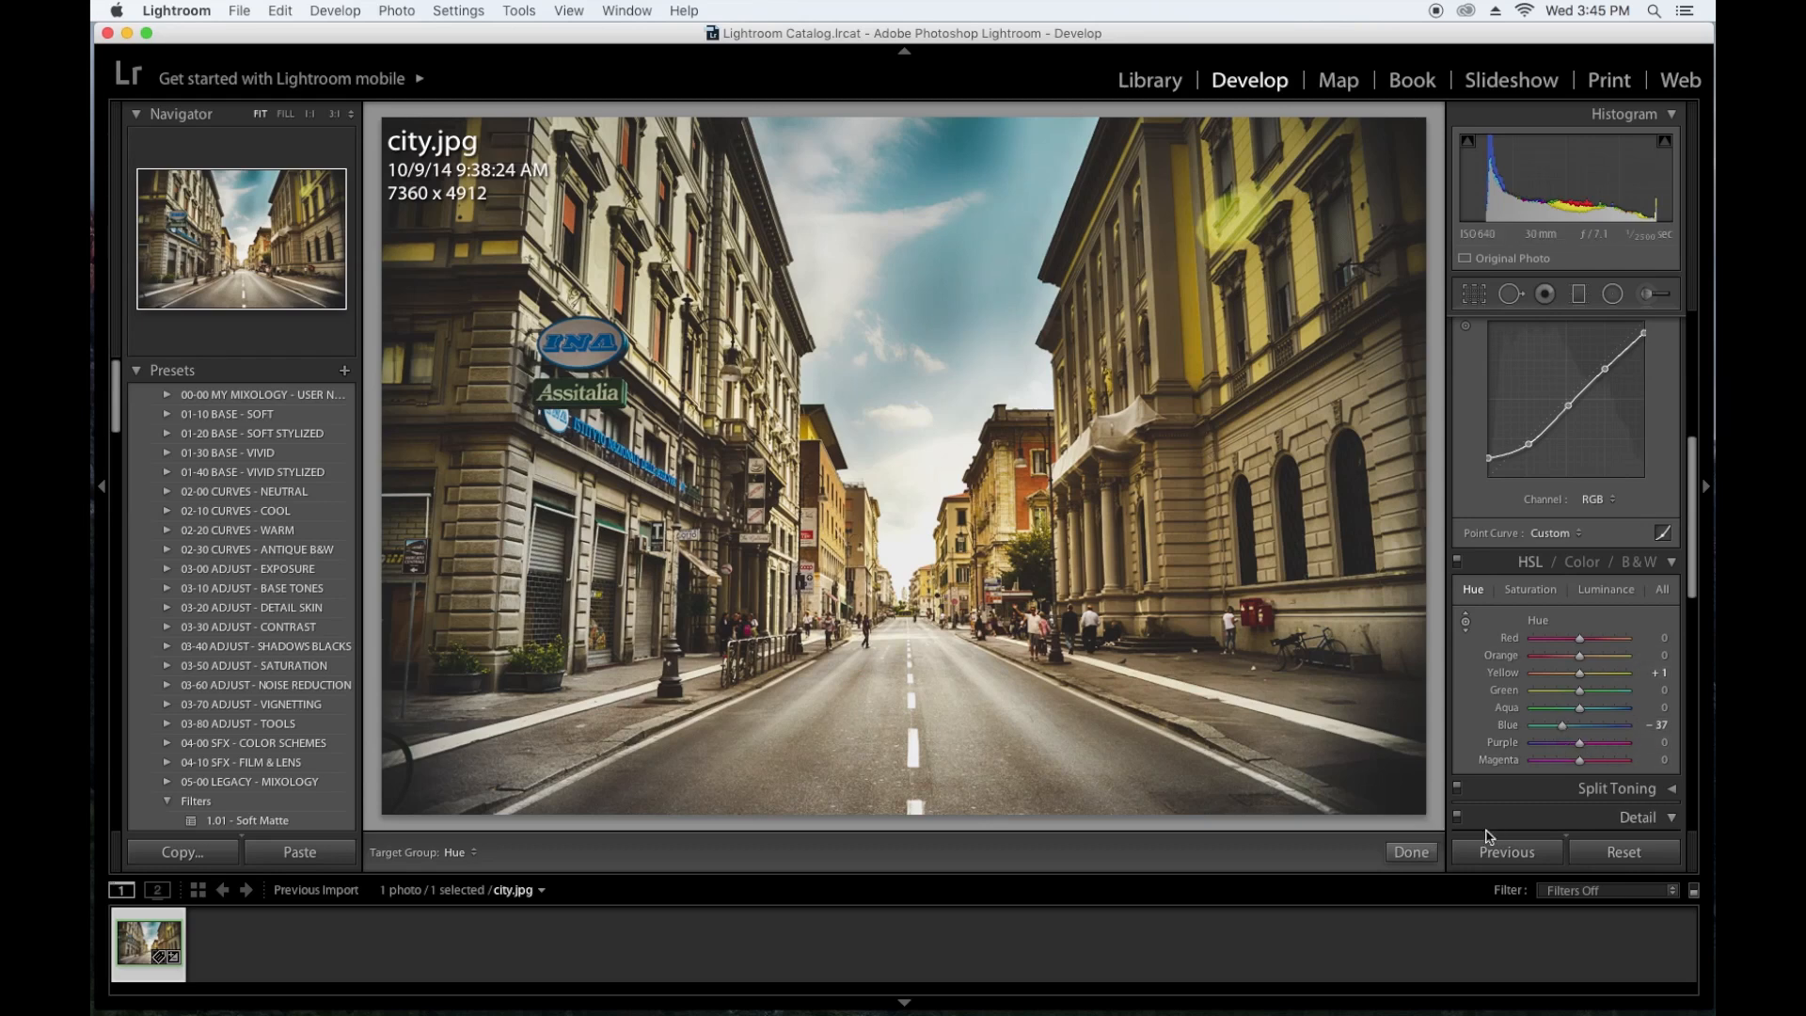
pyautogui.moveTo(1563, 726); pyautogui.dragTo(1561, 734)
pyautogui.scroll(1, 1580, 717)
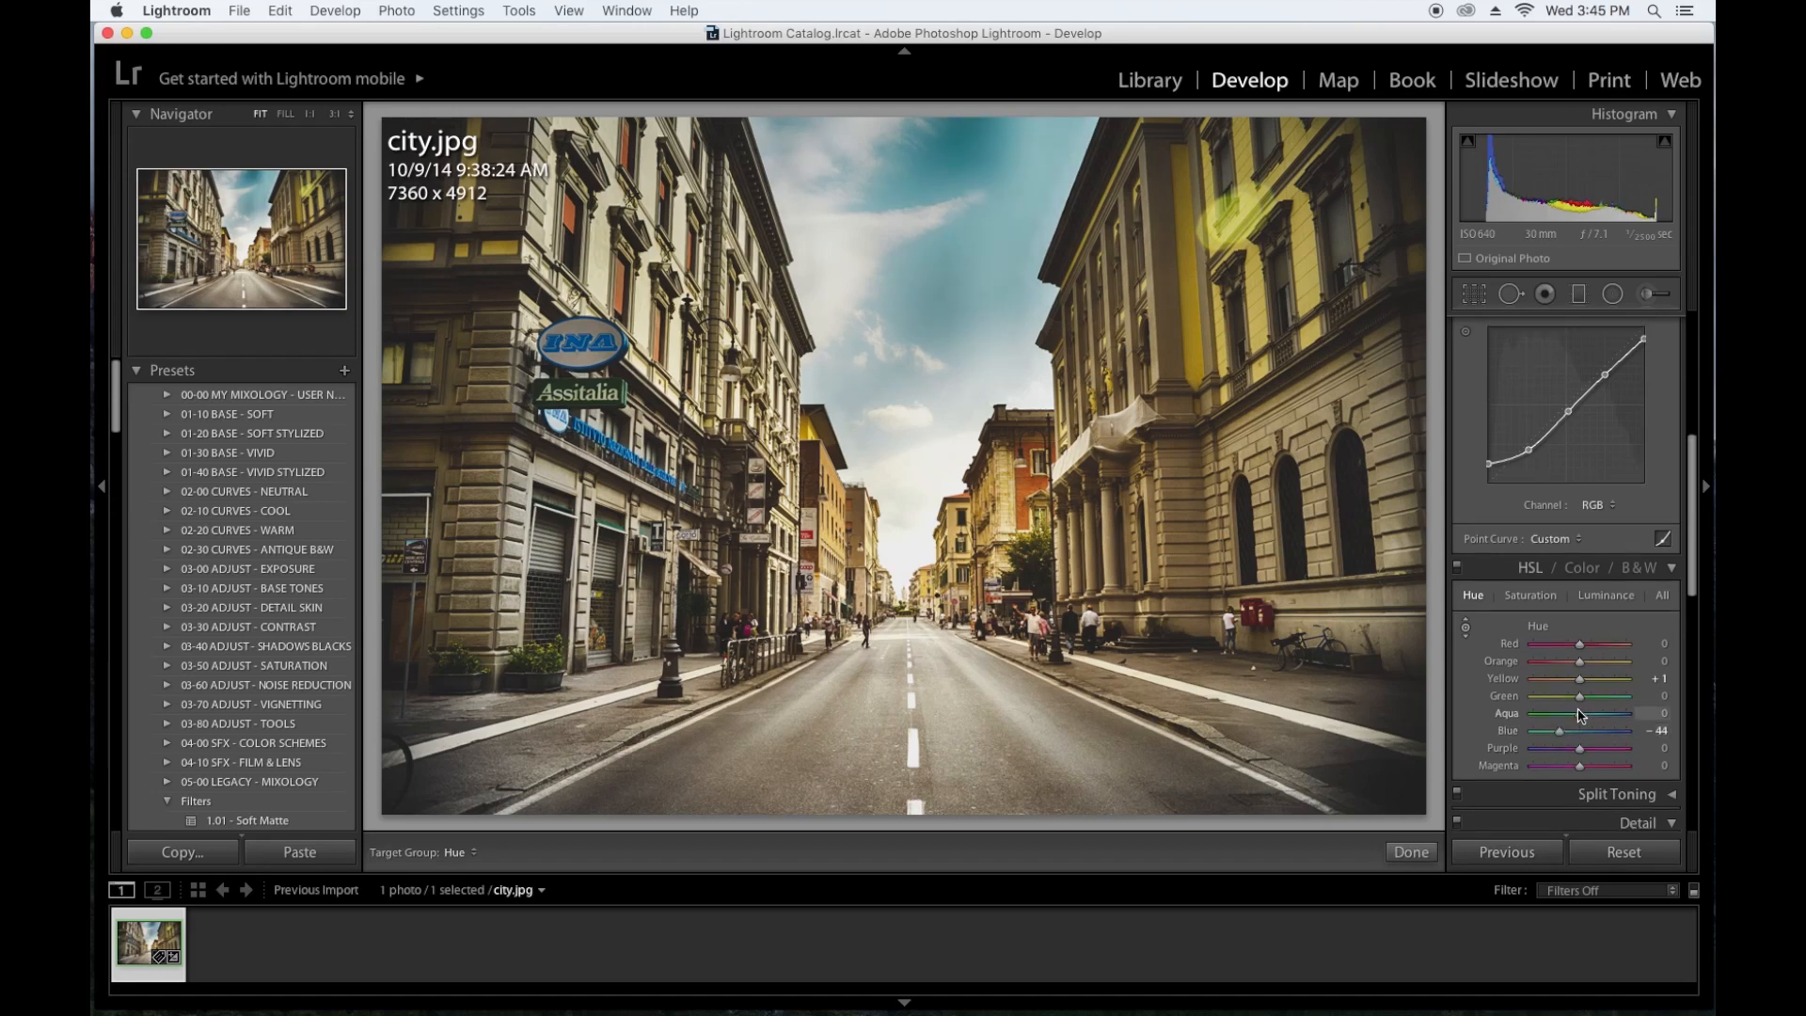
pyautogui.moveTo(1583, 717); pyautogui.dragTo(1555, 699)
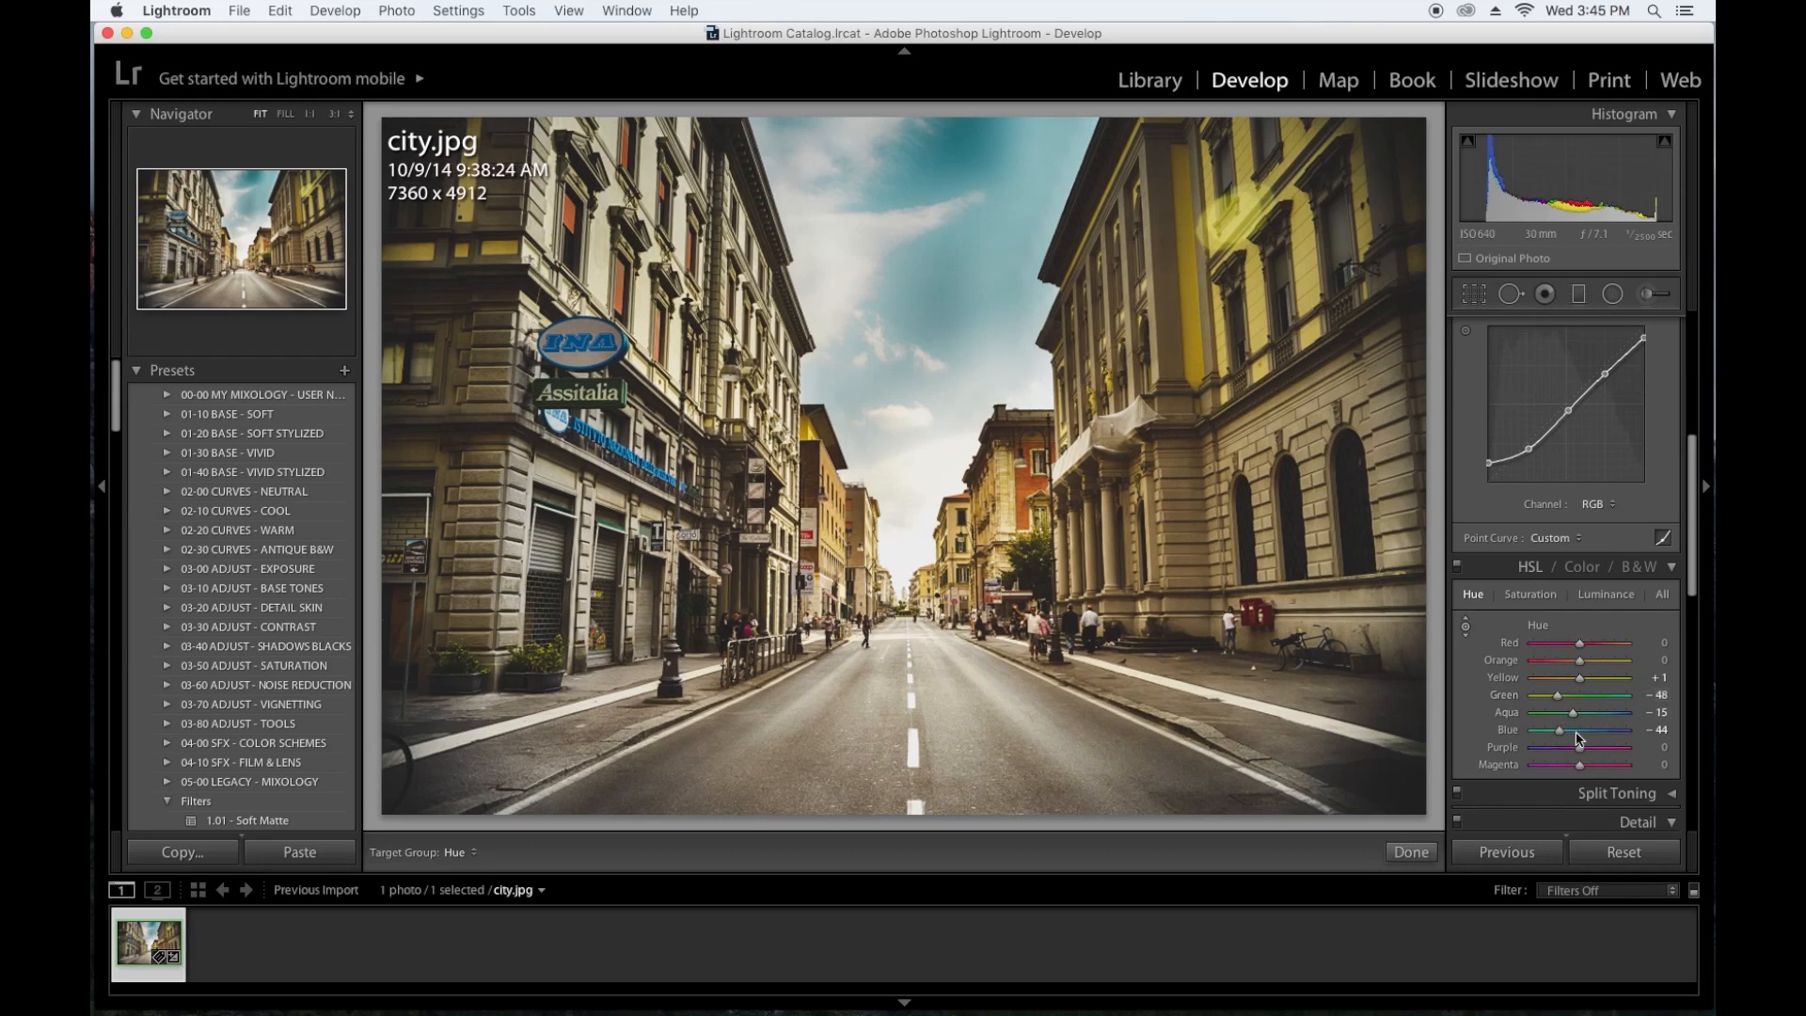
pyautogui.moveTo(1559, 731); pyautogui.dragTo(1561, 732)
# Set the Yellow hue to -13 and the Red hue to +8
pyautogui.moveTo(1153, 602); pyautogui.dragTo(1153, 598)
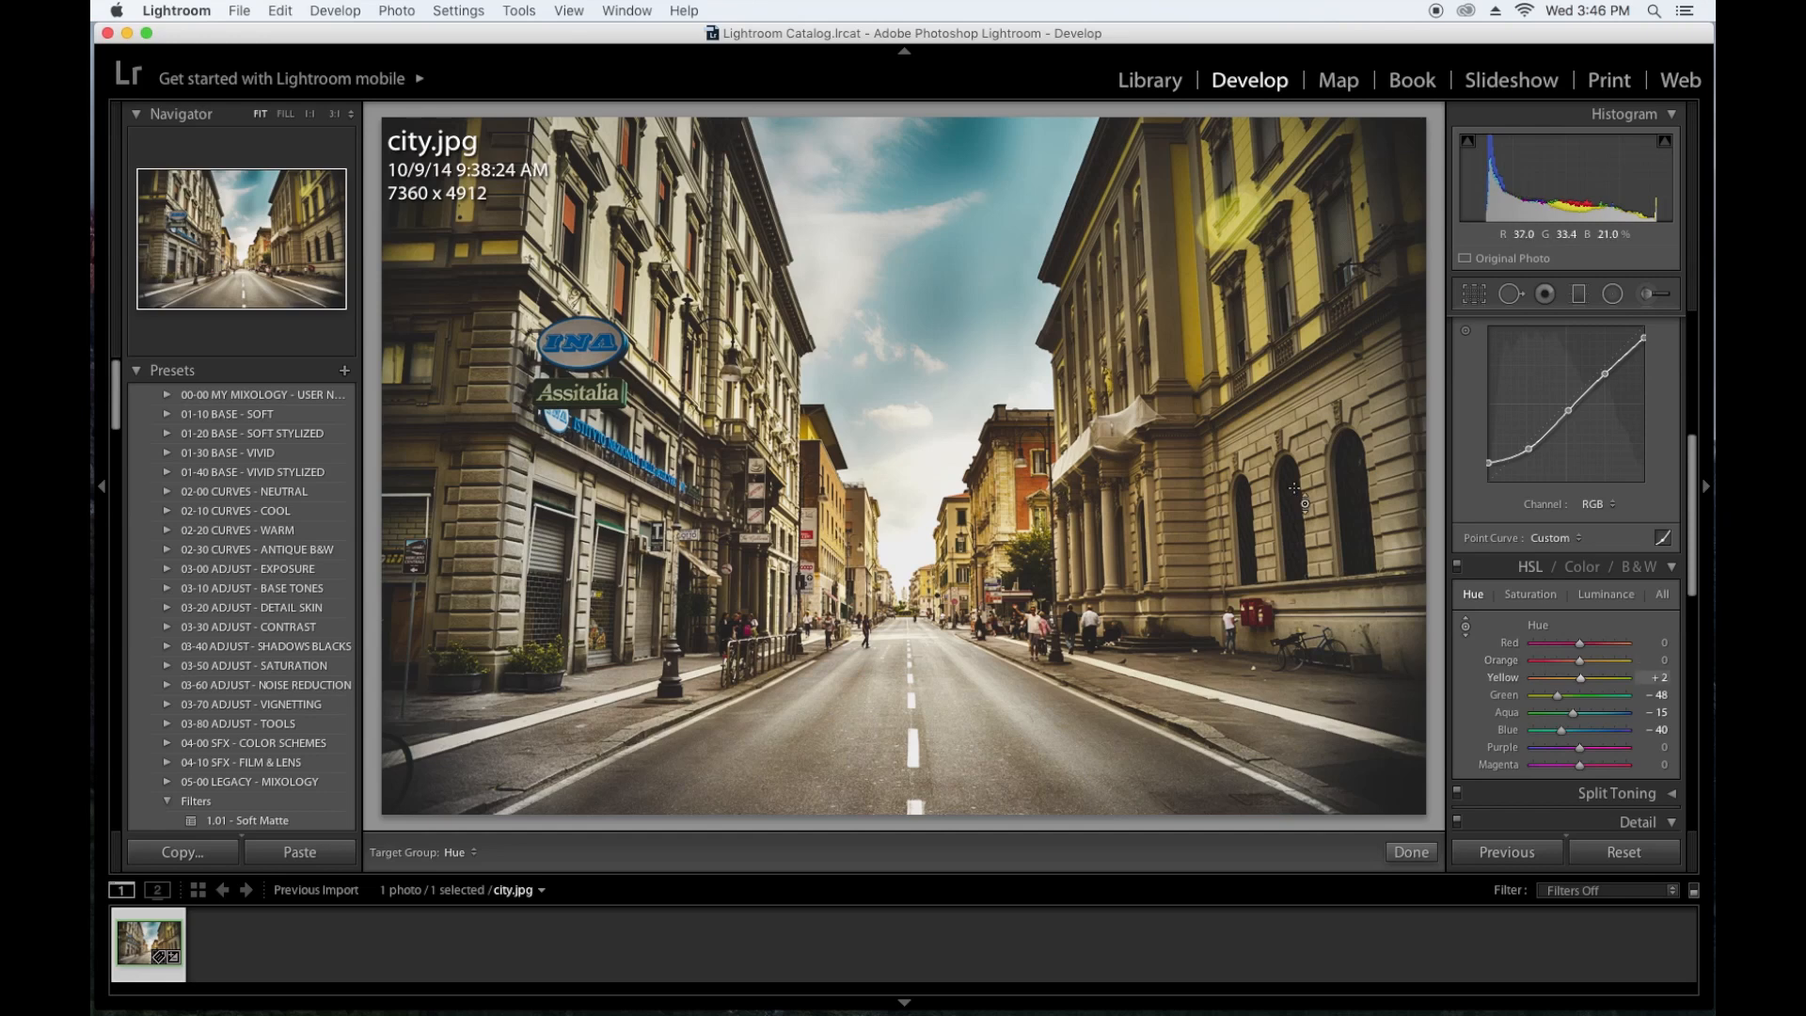
pyautogui.moveTo(1580, 678); pyautogui.dragTo(1576, 681)
pyautogui.moveTo(1580, 684); pyautogui.dragTo(1577, 683)
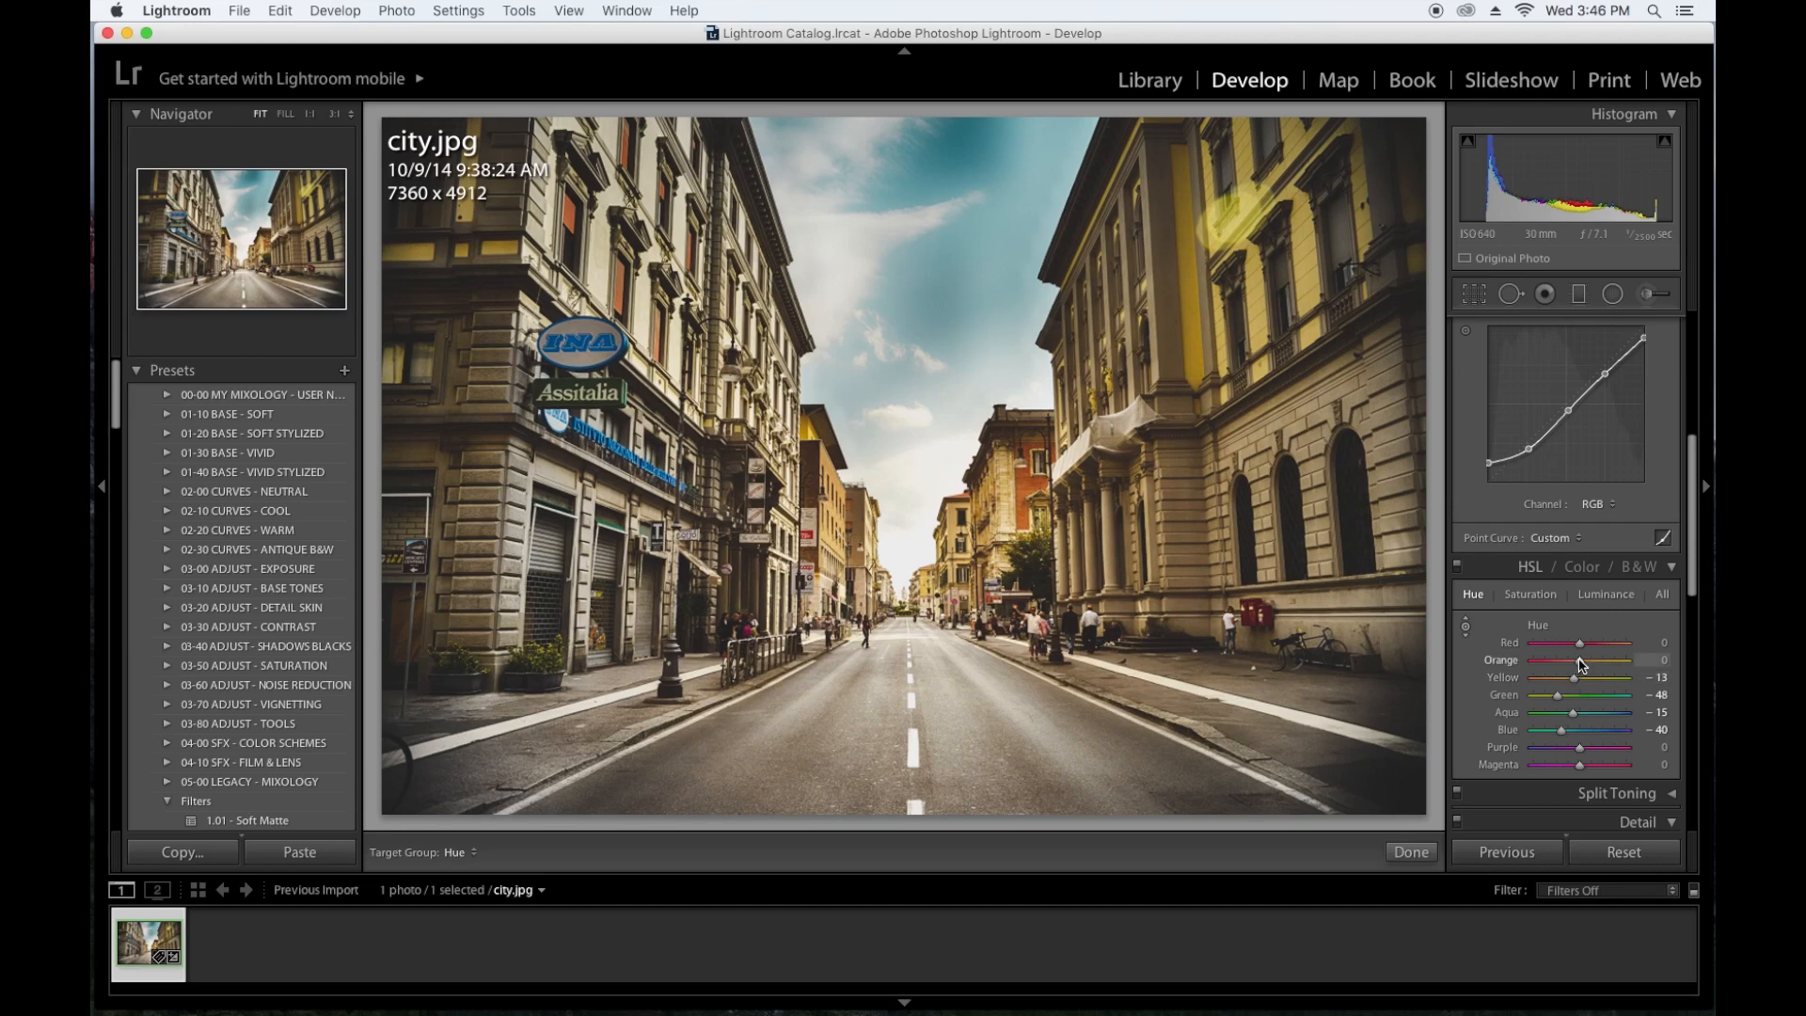
pyautogui.moveTo(1580, 647); pyautogui.dragTo(1583, 654)
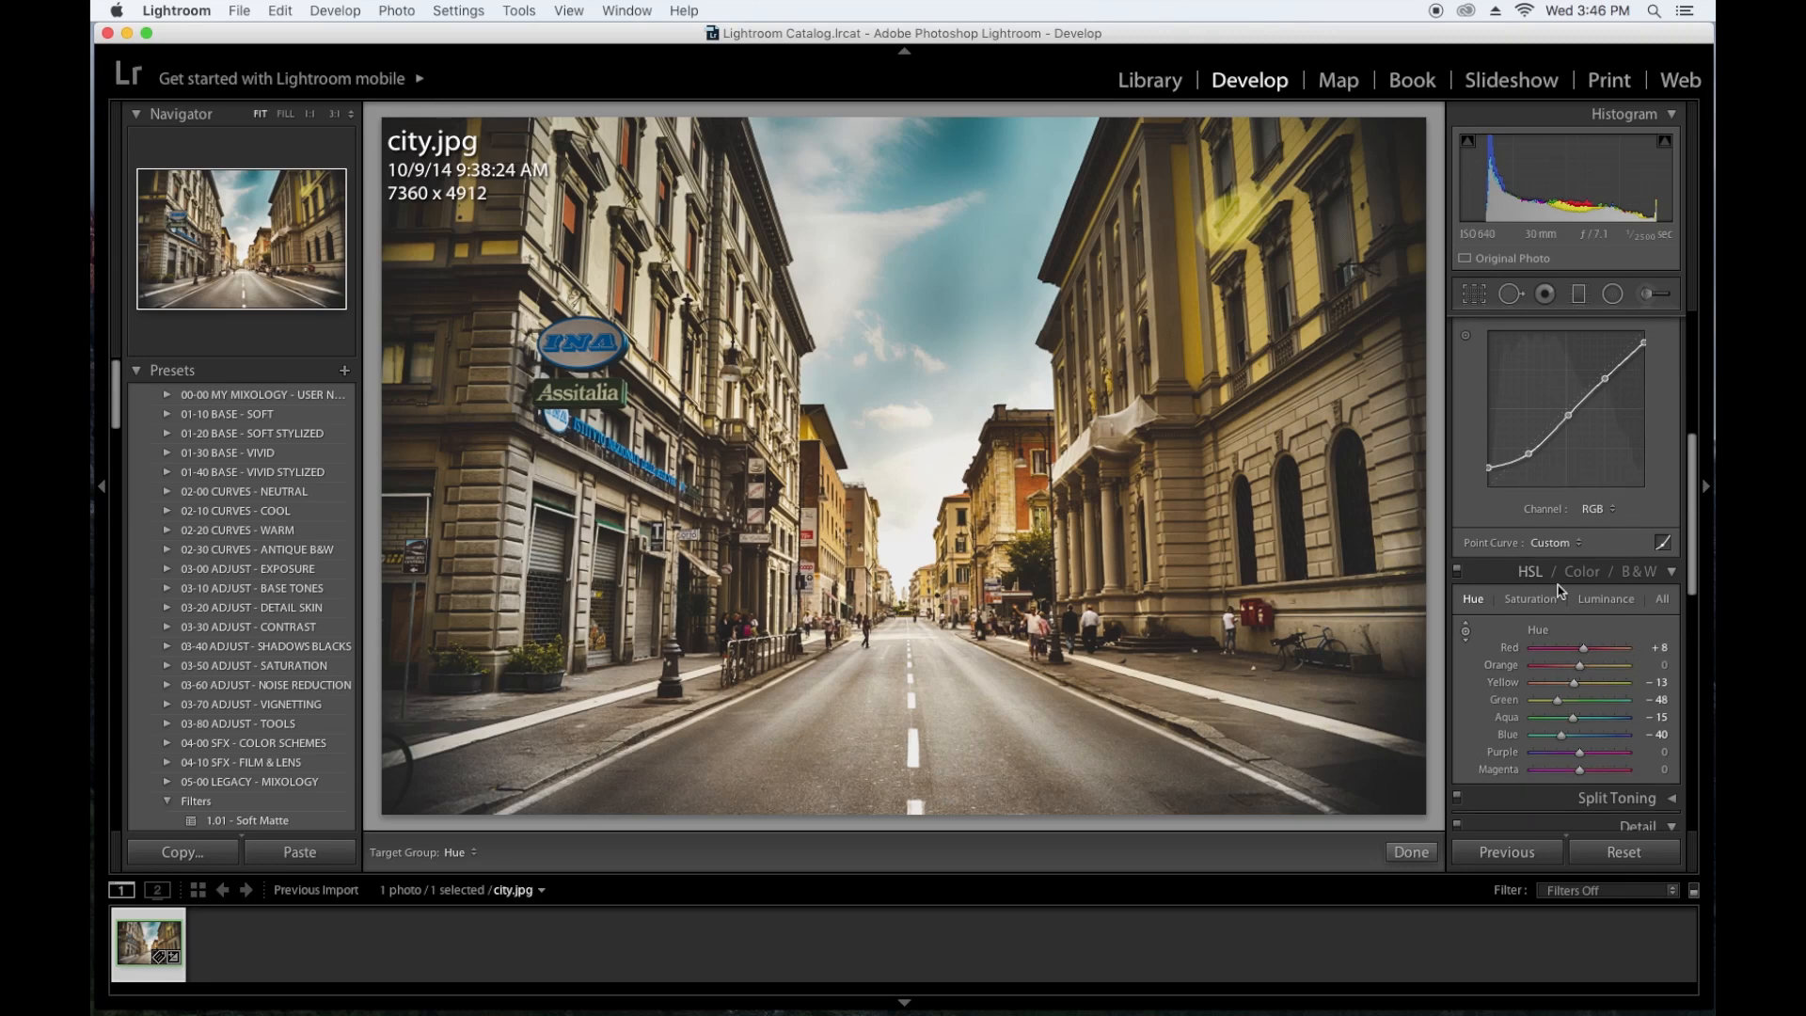
pyautogui.scroll(-1, 1576, 772)
pyautogui.scroll(-1, 1575, 770)
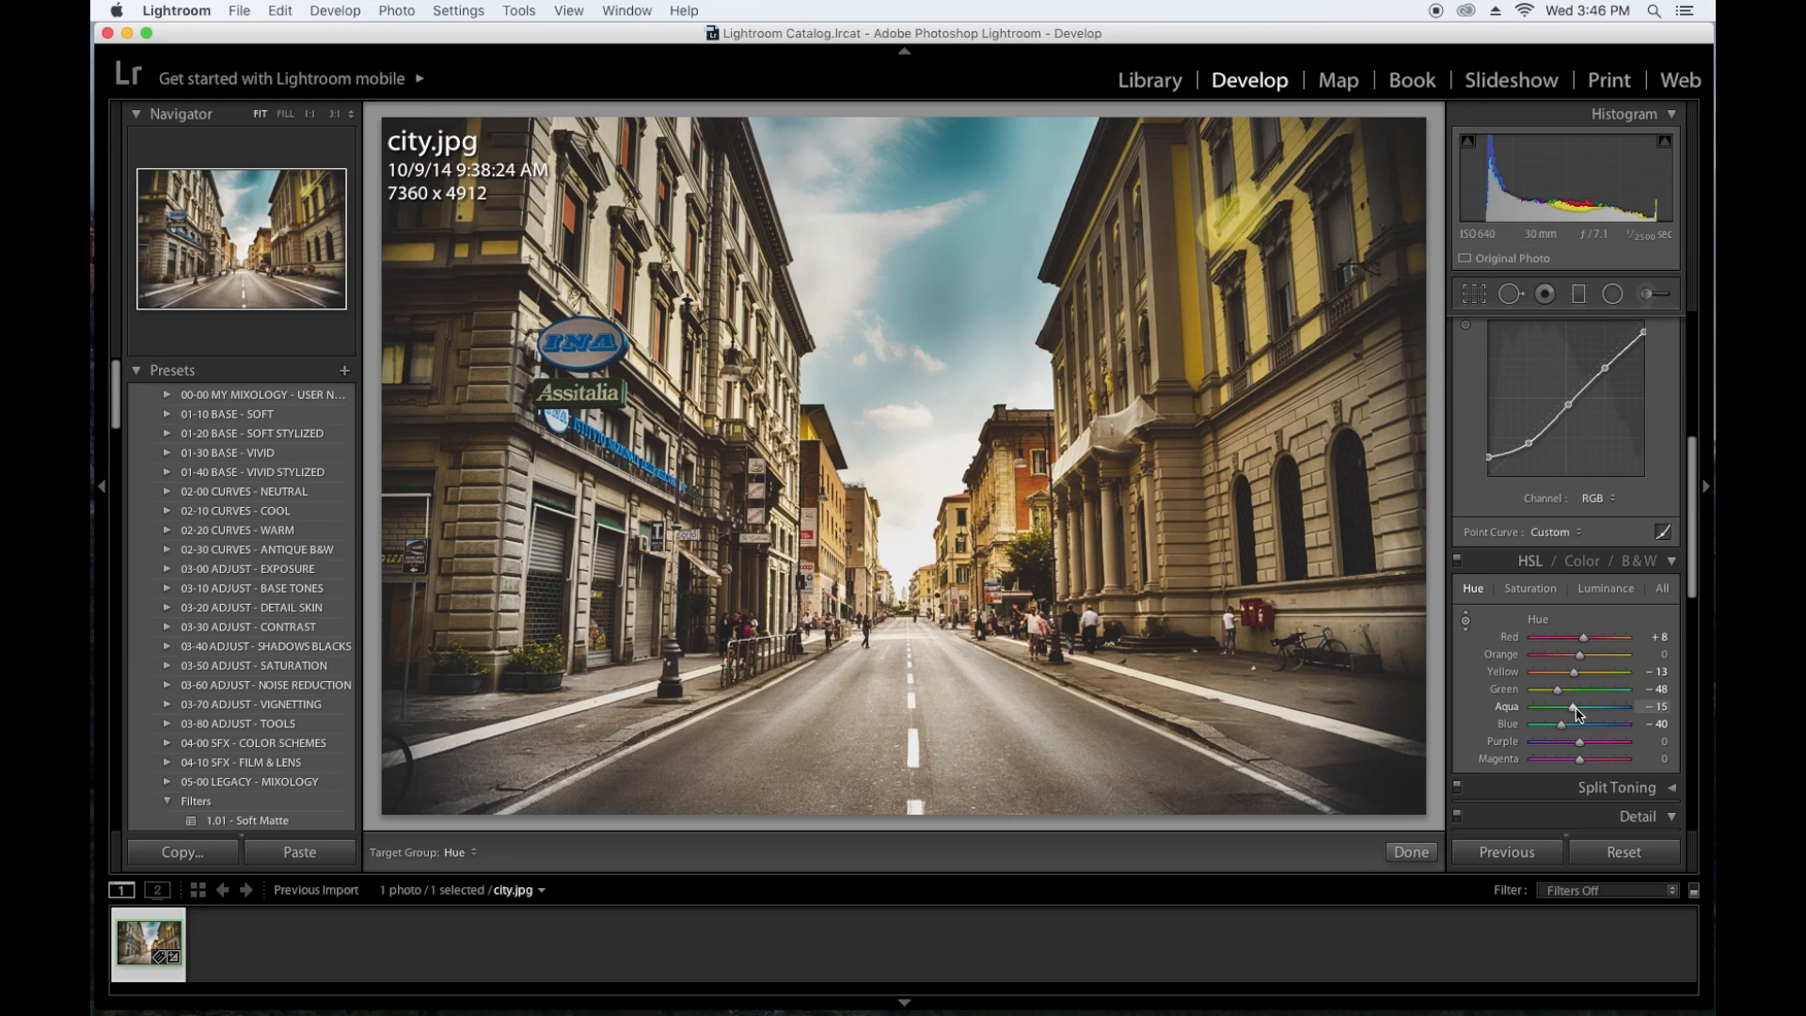
pyautogui.scroll(1, 1517, 610)
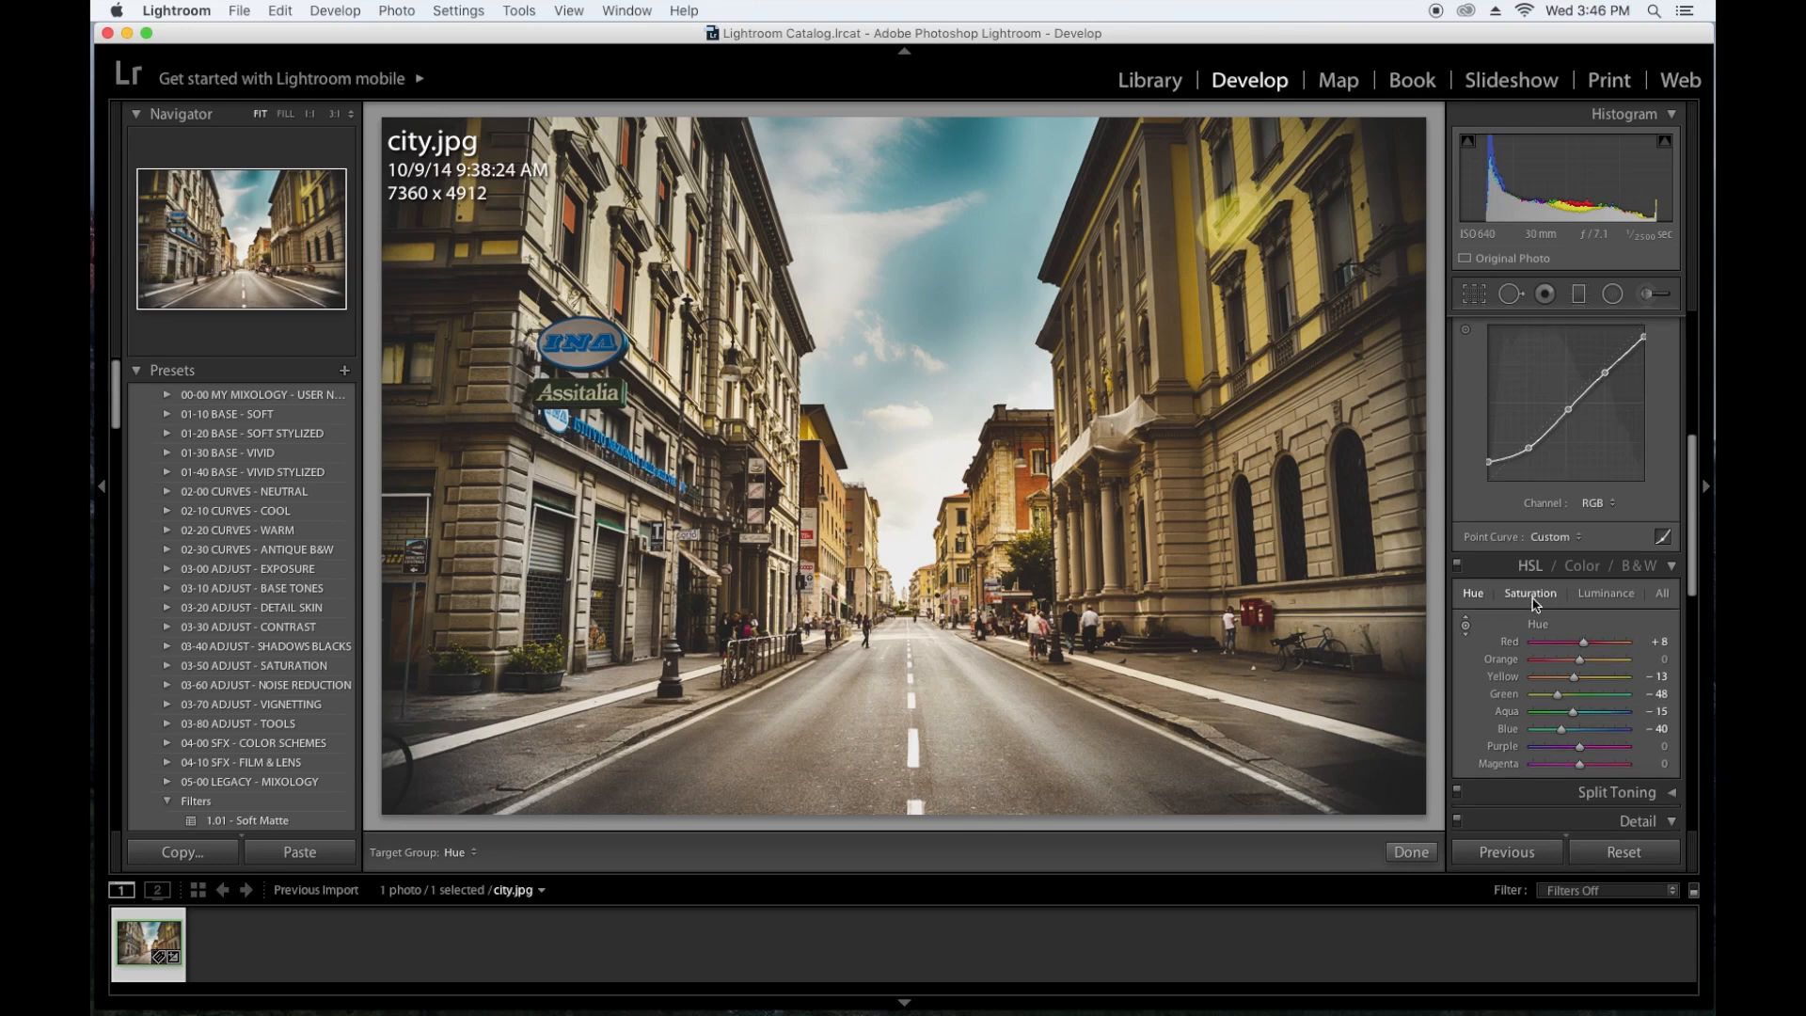
# Switch HSL to the Saturation adjustments and try a slight Red desaturation of -2
pyautogui.click(1535, 597)
pyautogui.scroll(-3, 1570, 645)
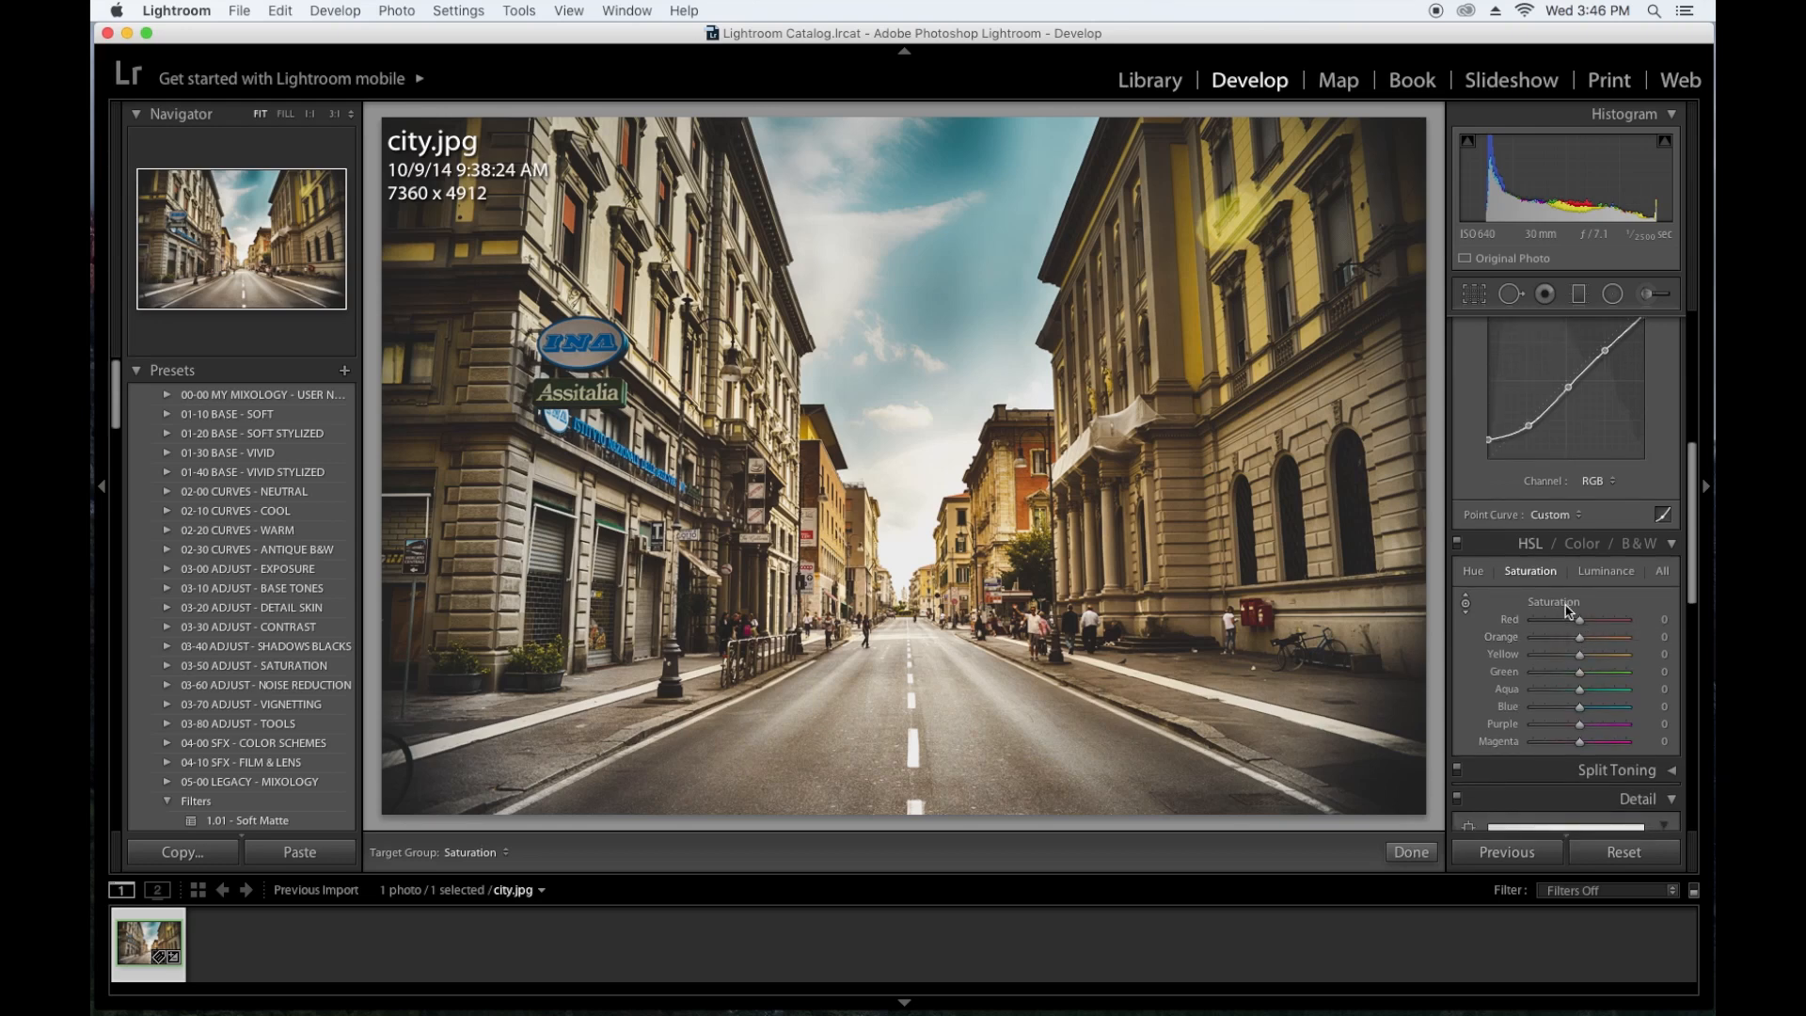
pyautogui.moveTo(1581, 621)
pyautogui.mouseDown()
pyautogui.moveTo(1531, 624)
pyautogui.moveTo(1581, 627)
pyautogui.mouseUp()
pyautogui.scroll(-1, 1581, 629)
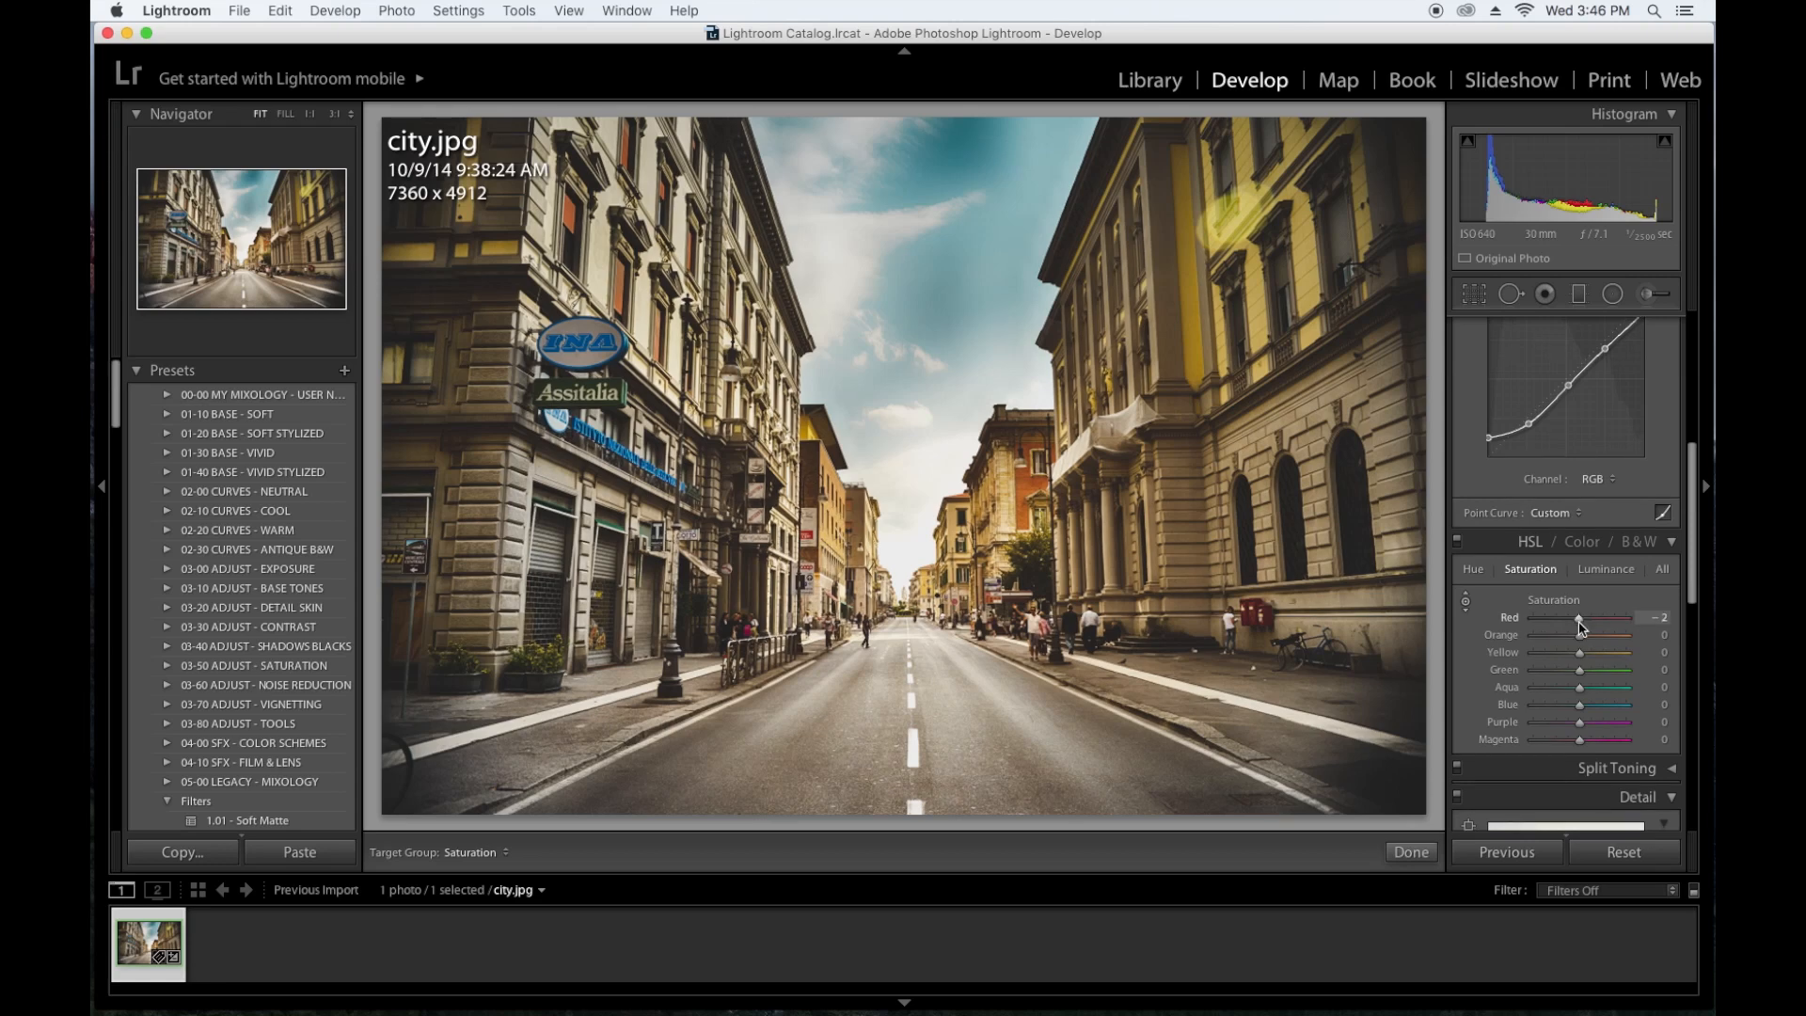
pyautogui.moveTo(1579, 624)
pyautogui.mouseDown()
pyautogui.moveTo(1544, 624)
pyautogui.moveTo(1629, 626)
pyautogui.moveTo(1579, 626)
pyautogui.mouseUp()
# Try fully desaturating the Blue tones at -100 and return them to 0
pyautogui.moveTo(1581, 712); pyautogui.dragTo(1497, 720)
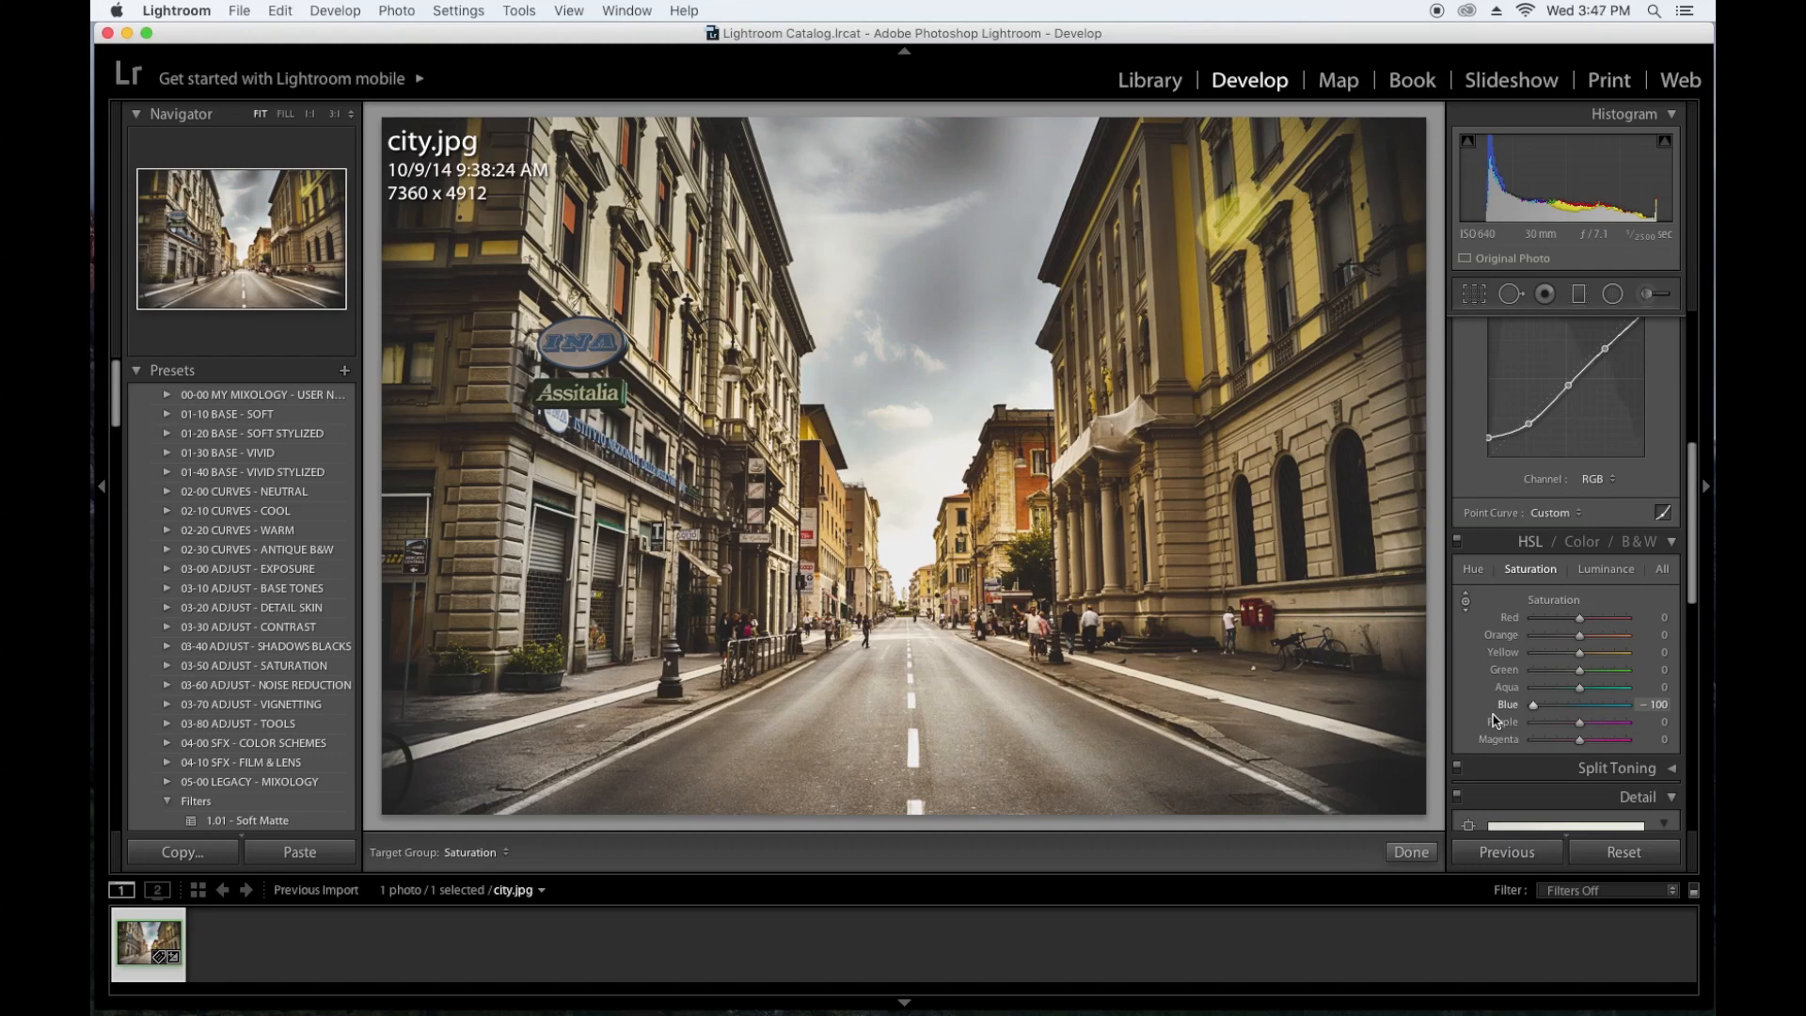
pyautogui.moveTo(1496, 720); pyautogui.dragTo(1588, 720)
pyautogui.click(1588, 706)
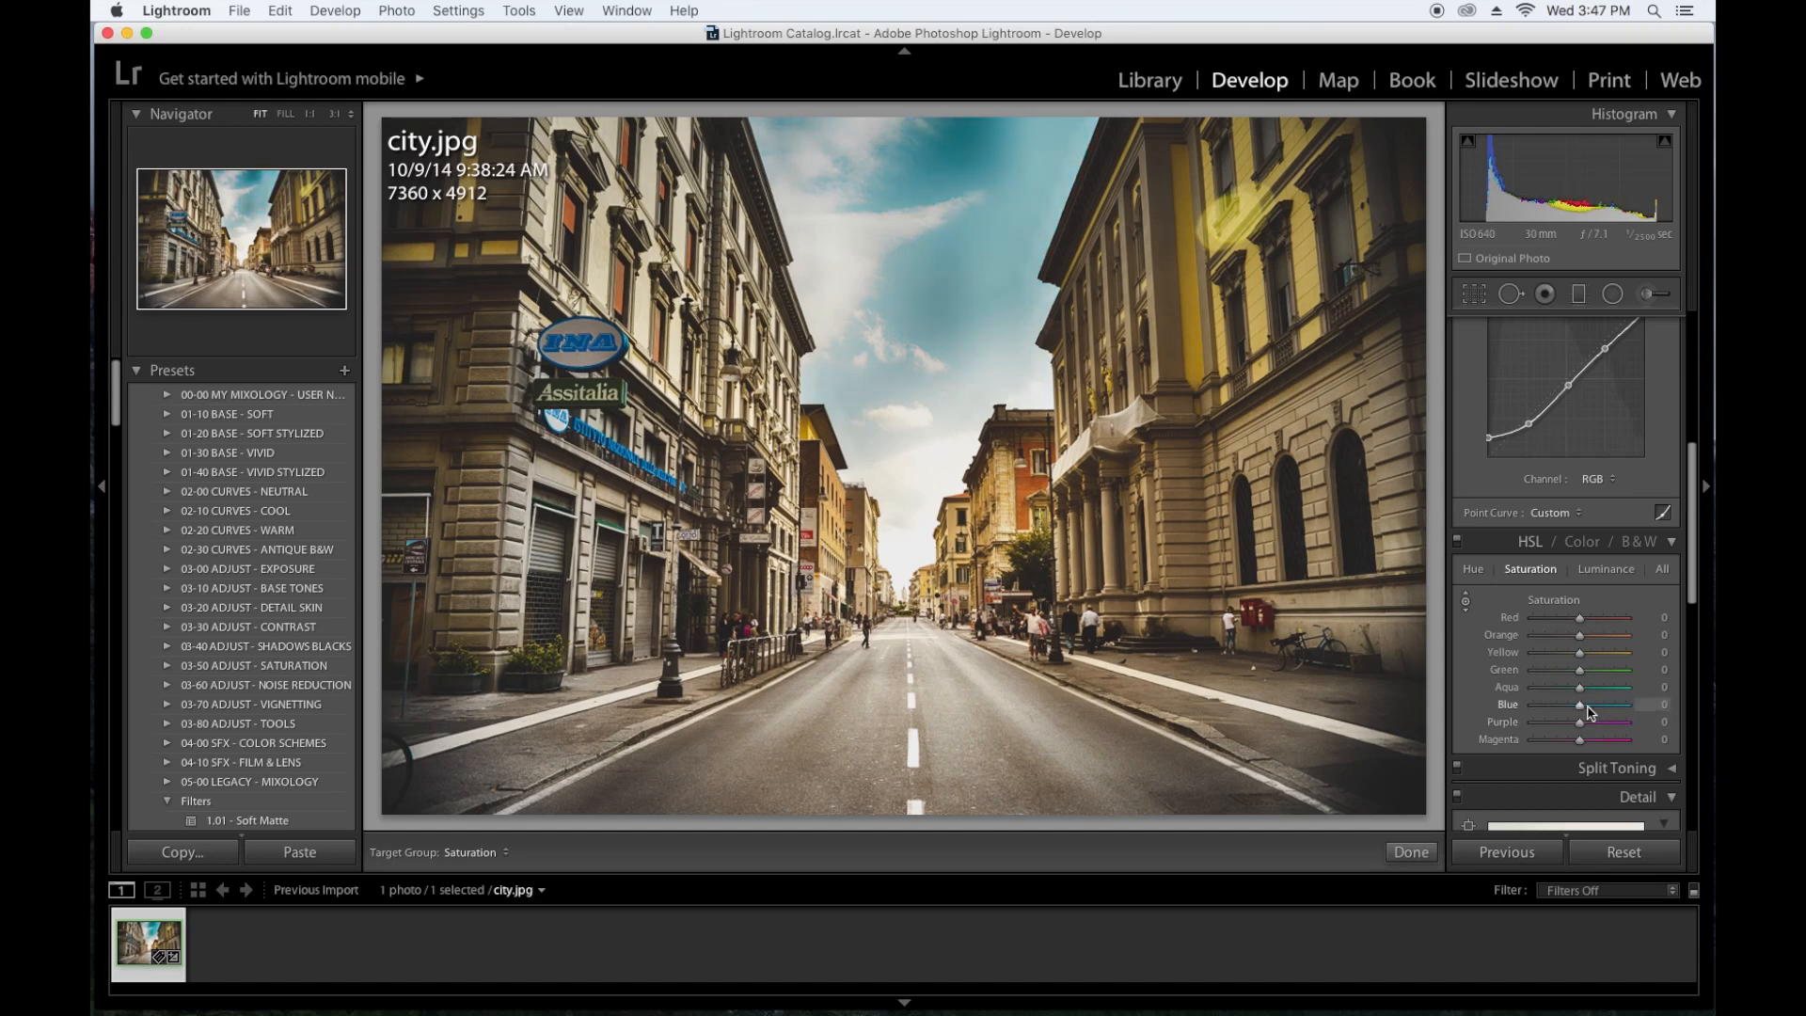
# Set the saturation of Red to +20, Orange to -40, Yellow to -17, Aqua to +18 and Blue to +17
pyautogui.moveTo(1589, 705); pyautogui.dragTo(1583, 705)
pyautogui.moveTo(1583, 617); pyautogui.dragTo(1591, 624)
pyautogui.moveTo(1581, 635); pyautogui.dragTo(1561, 639)
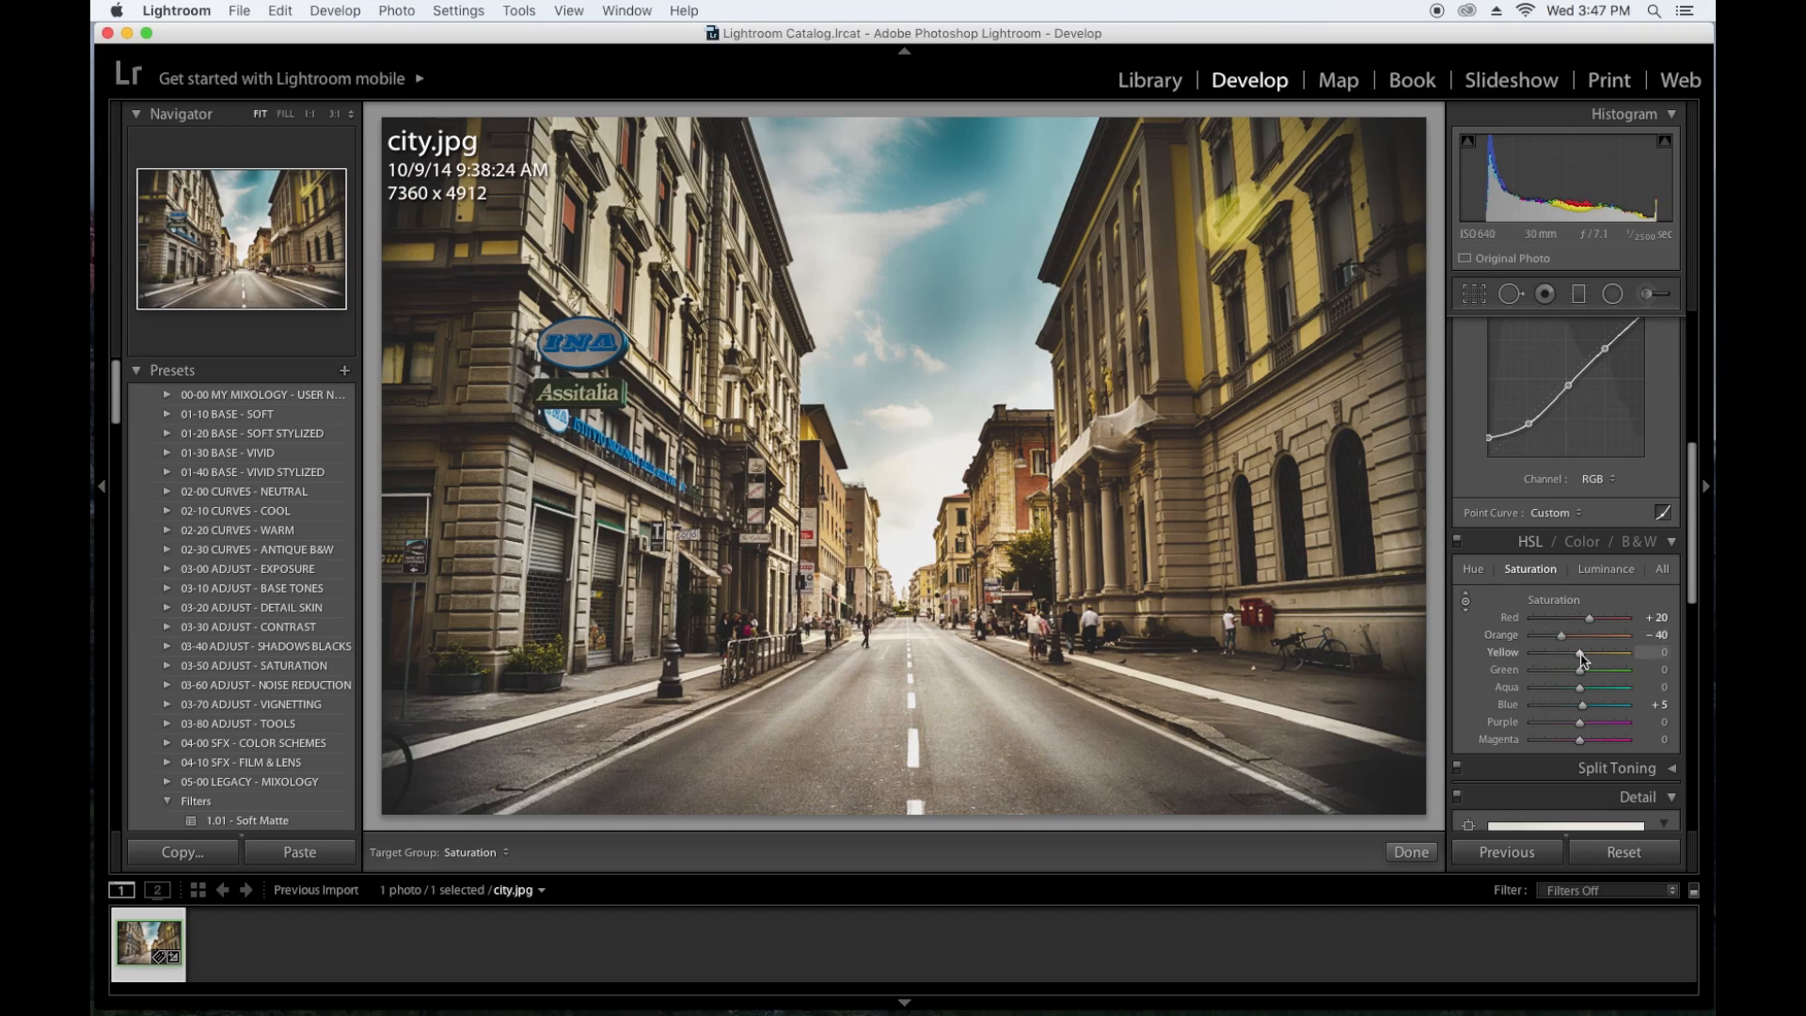
pyautogui.moveTo(1580, 658); pyautogui.dragTo(1570, 663)
pyautogui.moveTo(1580, 688); pyautogui.dragTo(1588, 688)
pyautogui.scroll(-1, 1599, 717)
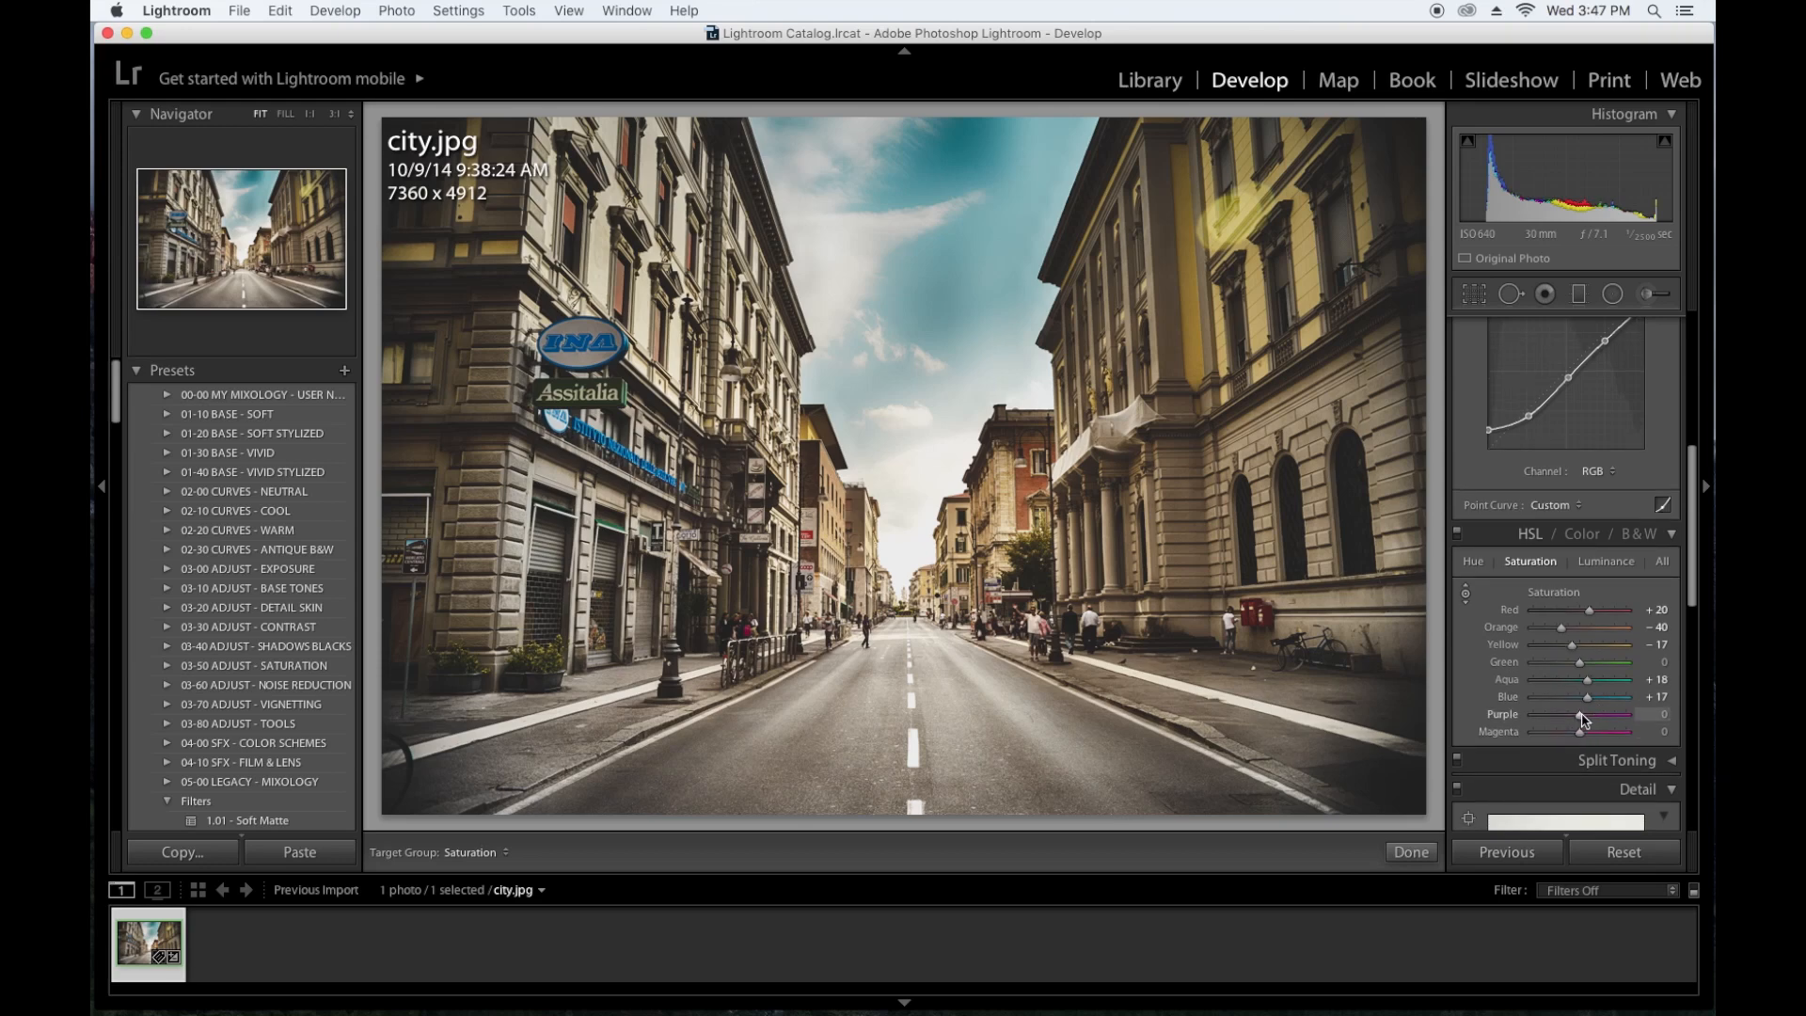
# Try small changes to the Red and Green luminance and reset both to 0
pyautogui.click(1589, 563)
pyautogui.moveTo(1583, 618)
pyautogui.mouseDown()
pyautogui.moveTo(1547, 618)
pyautogui.moveTo(1587, 618)
pyautogui.mouseUp()
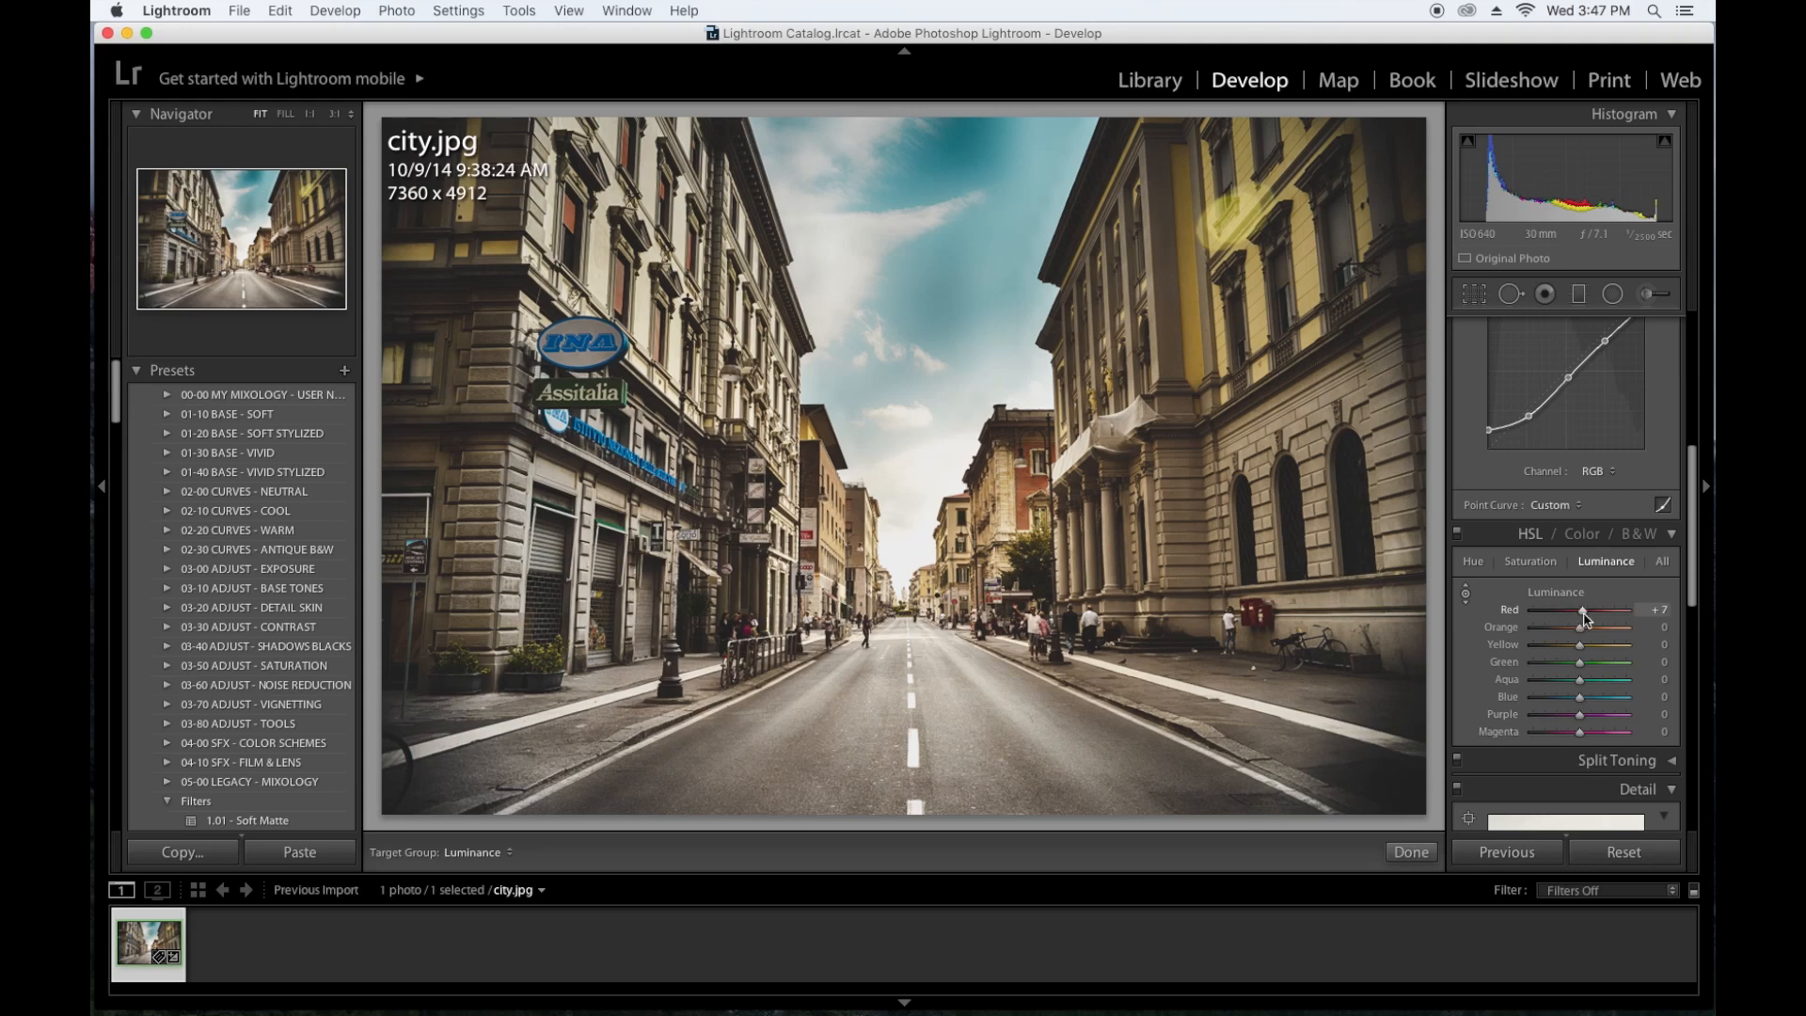
pyautogui.doubleClick(1585, 617)
pyautogui.moveTo(1580, 668); pyautogui.dragTo(1580, 666)
pyautogui.doubleClick(1580, 666)
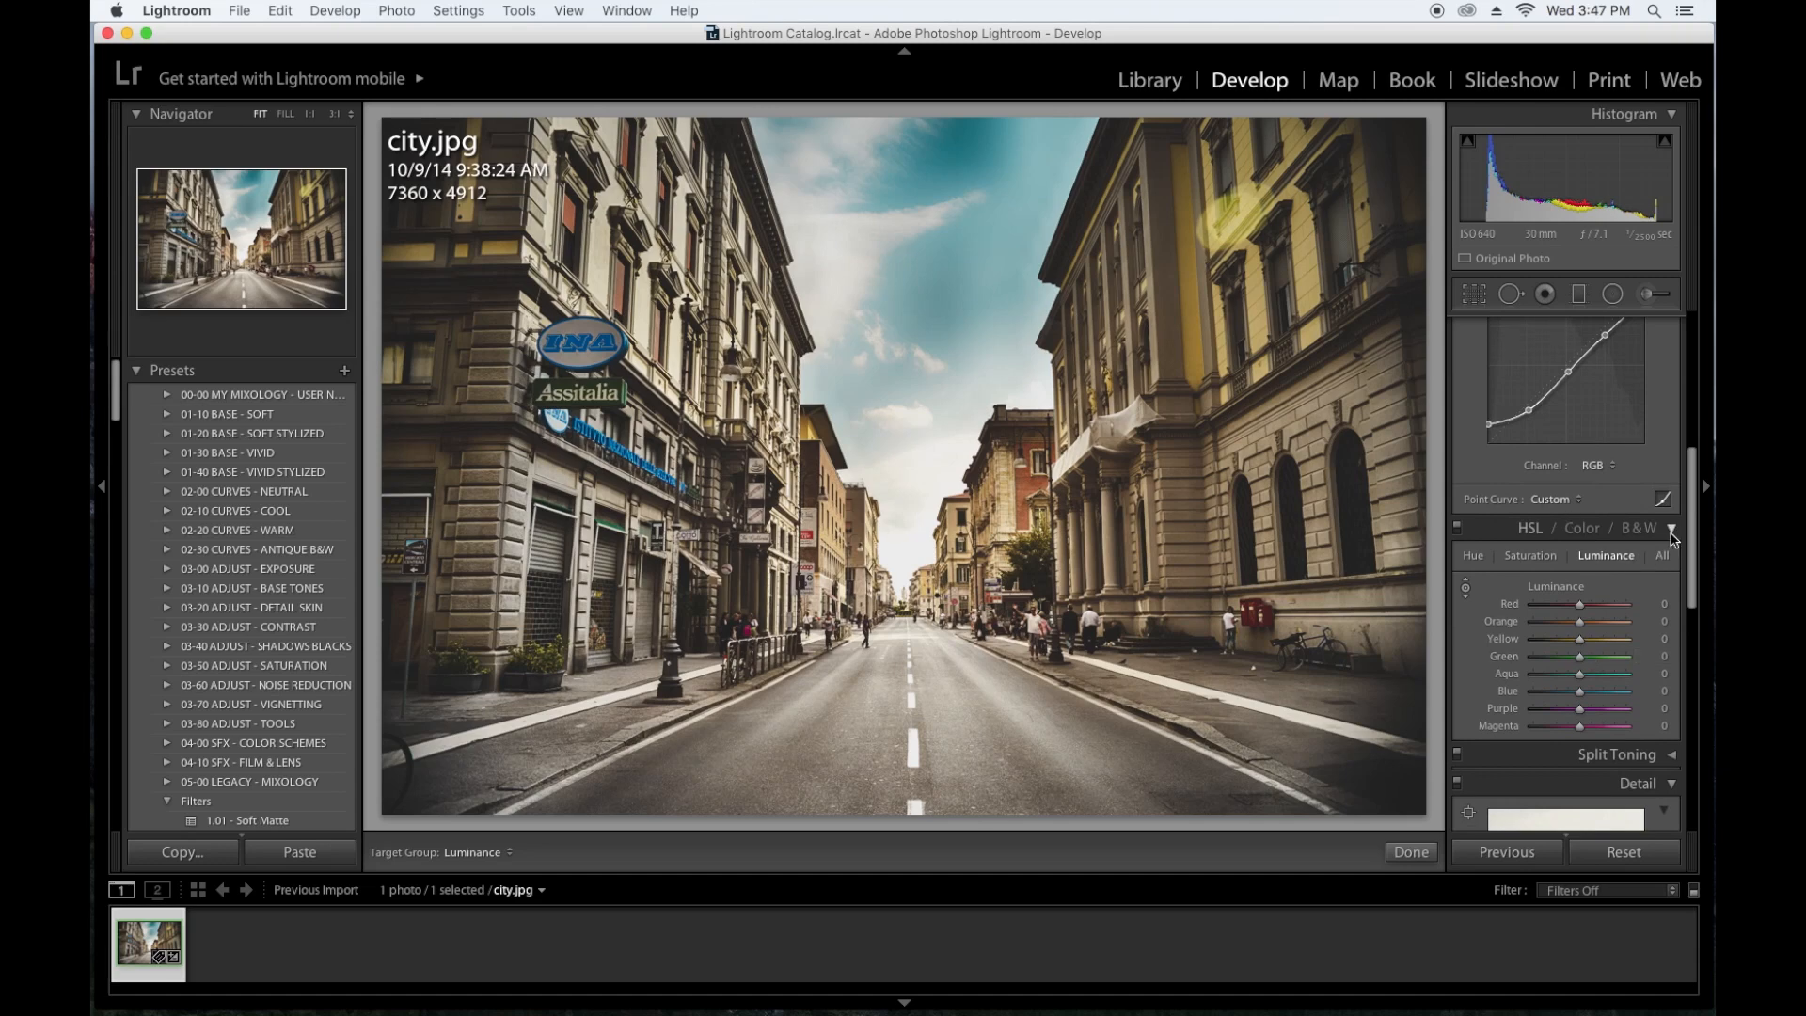
# Compare the photo with and without the HSL adjustments
pyautogui.click(1457, 529)
pyautogui.click(1457, 530)
pyautogui.click(1458, 532)
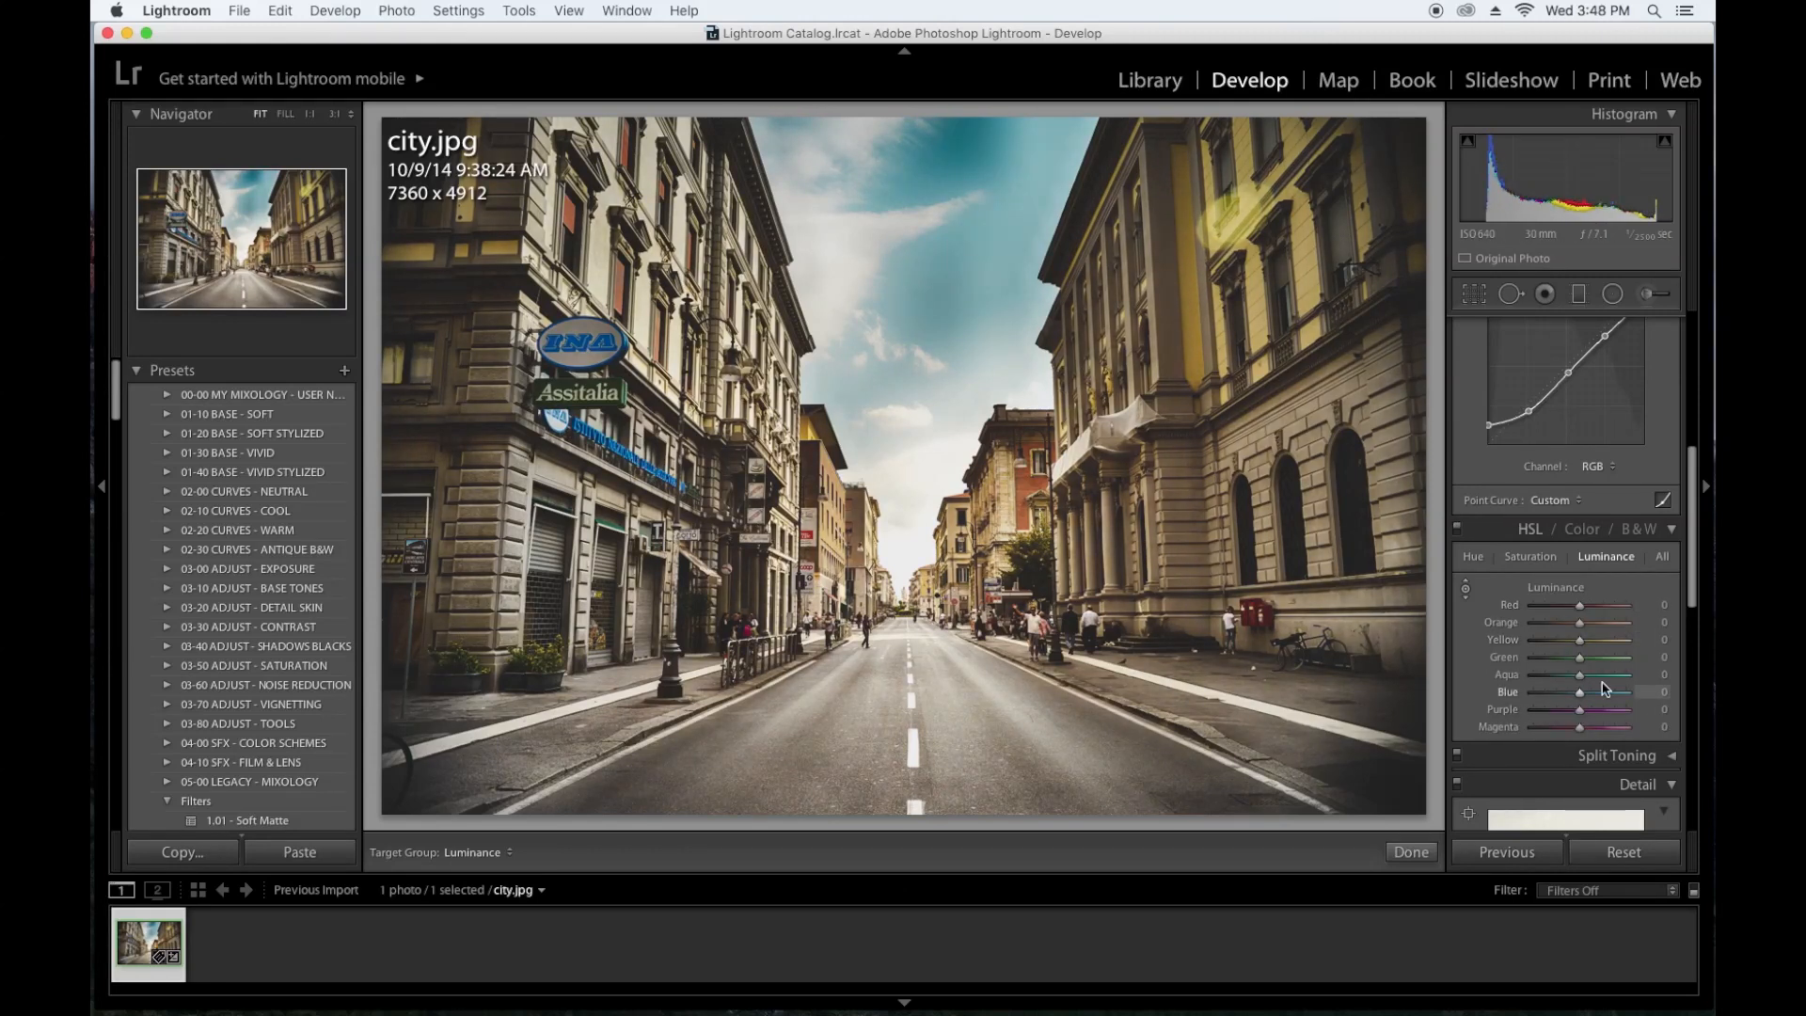
# Return to the HSL hue adjustments and set the Aqua hue to -85
pyautogui.click(1530, 555)
pyautogui.click(1474, 559)
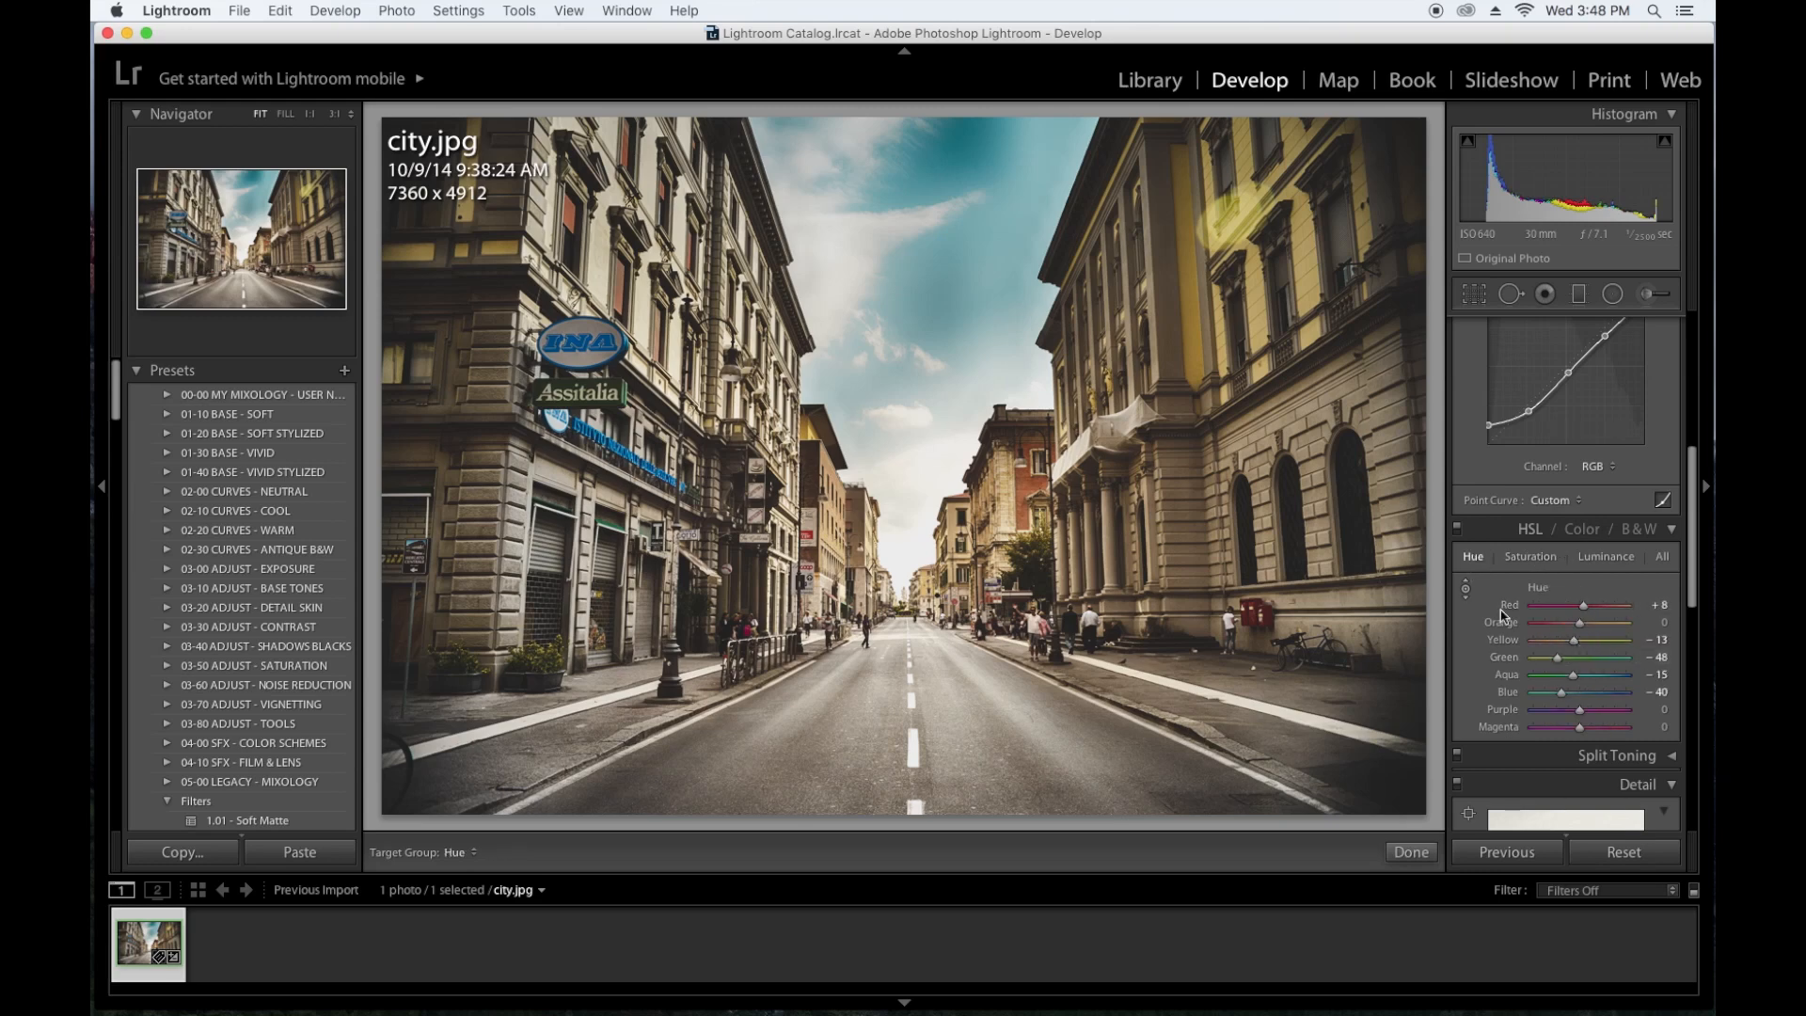
pyautogui.click(1466, 590)
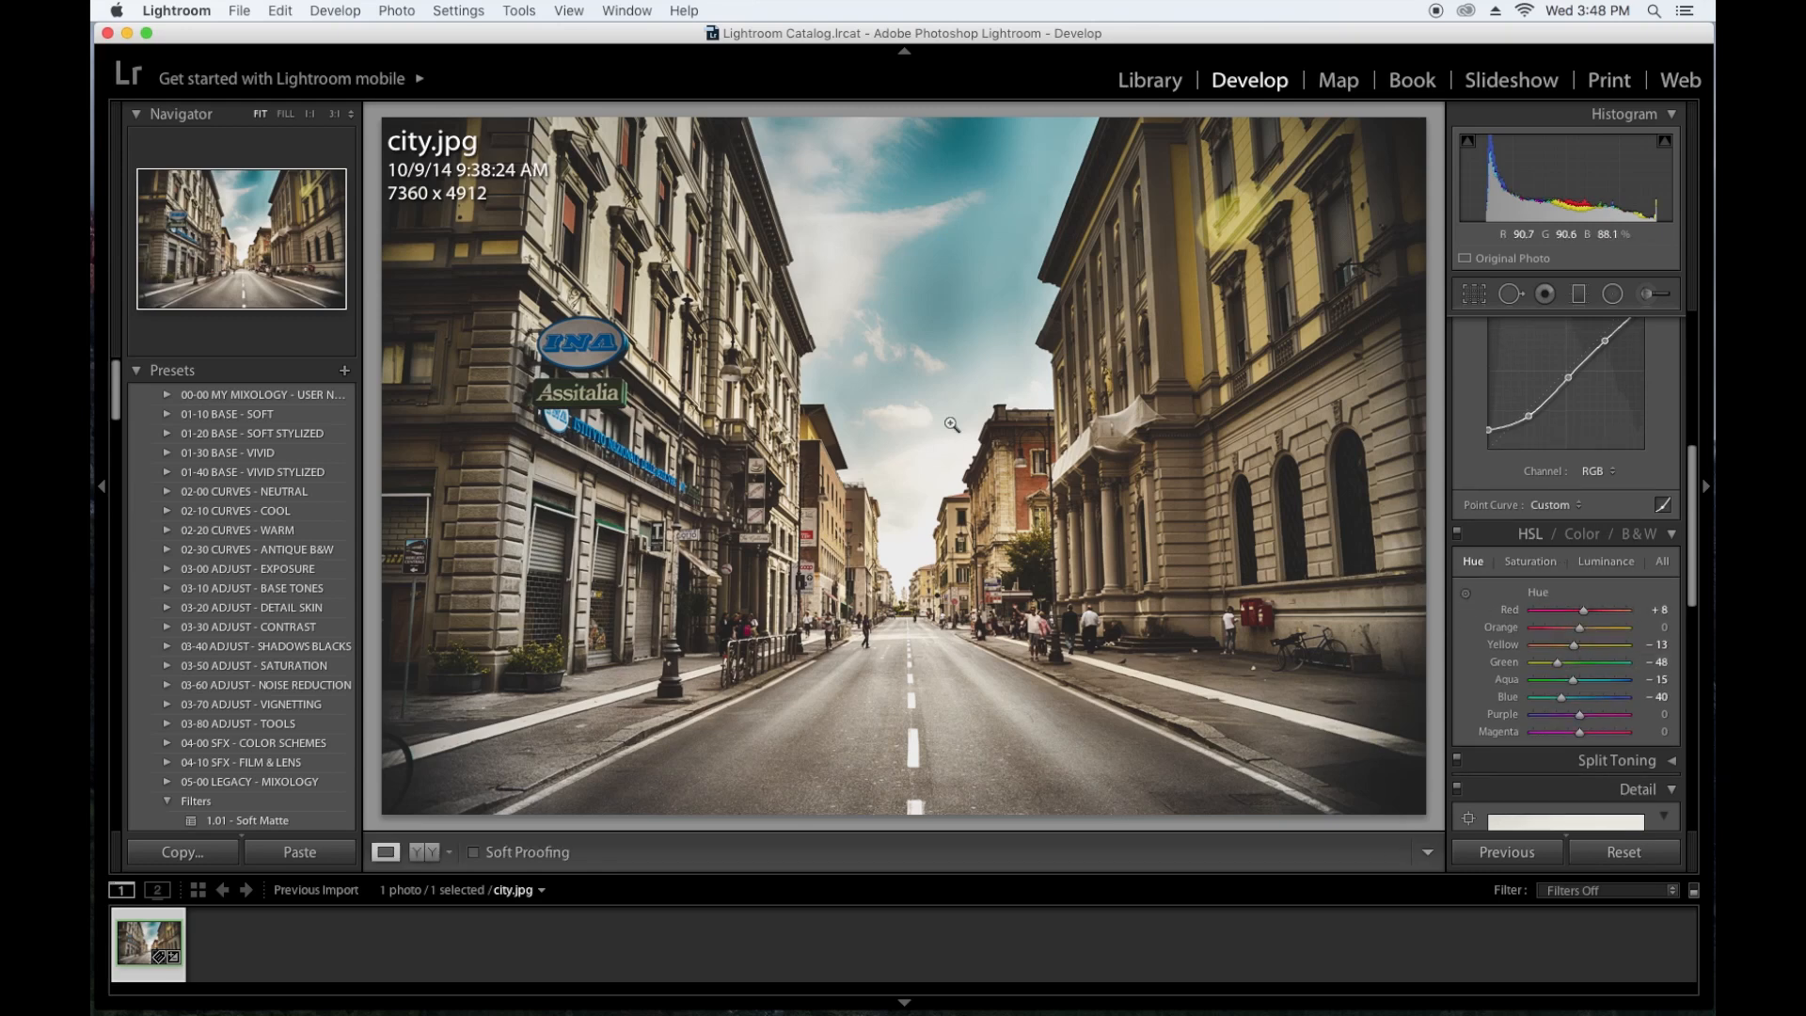
pyautogui.click(1466, 593)
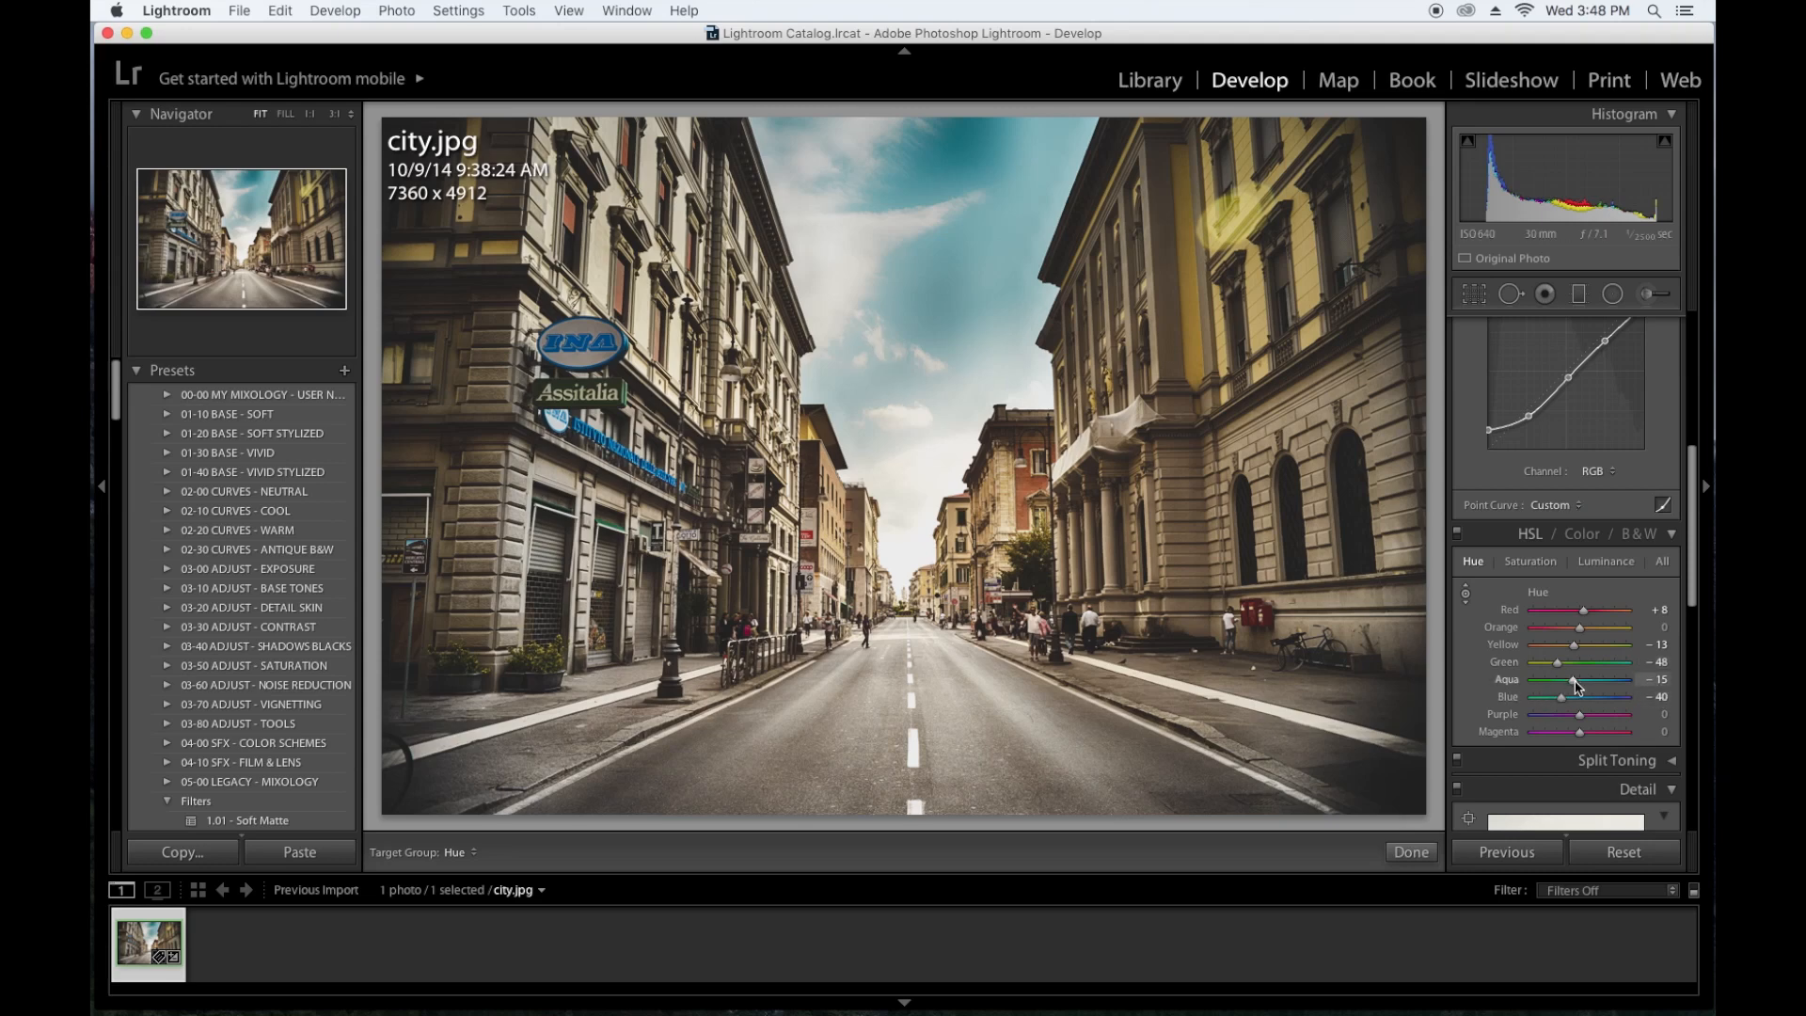
pyautogui.moveTo(1576, 687); pyautogui.dragTo(1534, 694)
pyautogui.moveTo(1533, 689); pyautogui.dragTo(1541, 689)
pyautogui.scroll(1, 1543, 688)
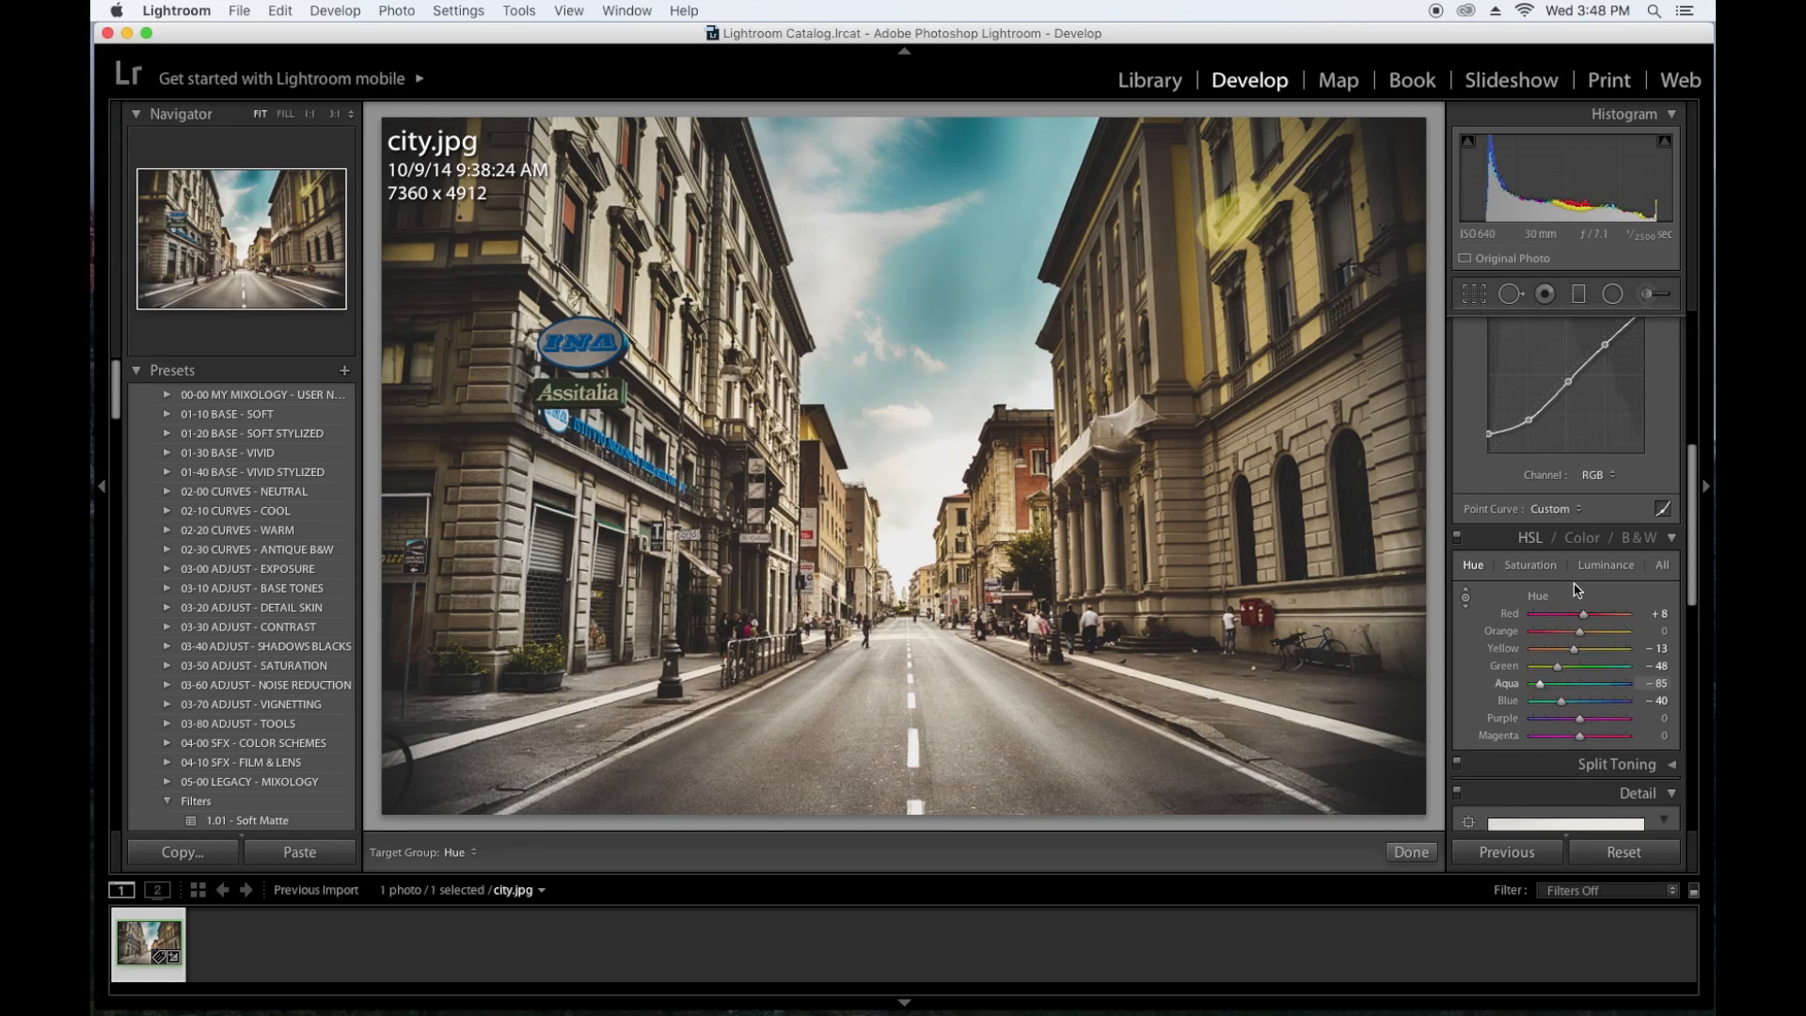
# Toggle the HSL adjustments off and on to compare the result, and collapse the HSL and Tone Curve sections
pyautogui.click(1458, 536)
pyautogui.click(1458, 537)
pyautogui.click(1458, 537)
pyautogui.click(1458, 537)
pyautogui.click(1674, 542)
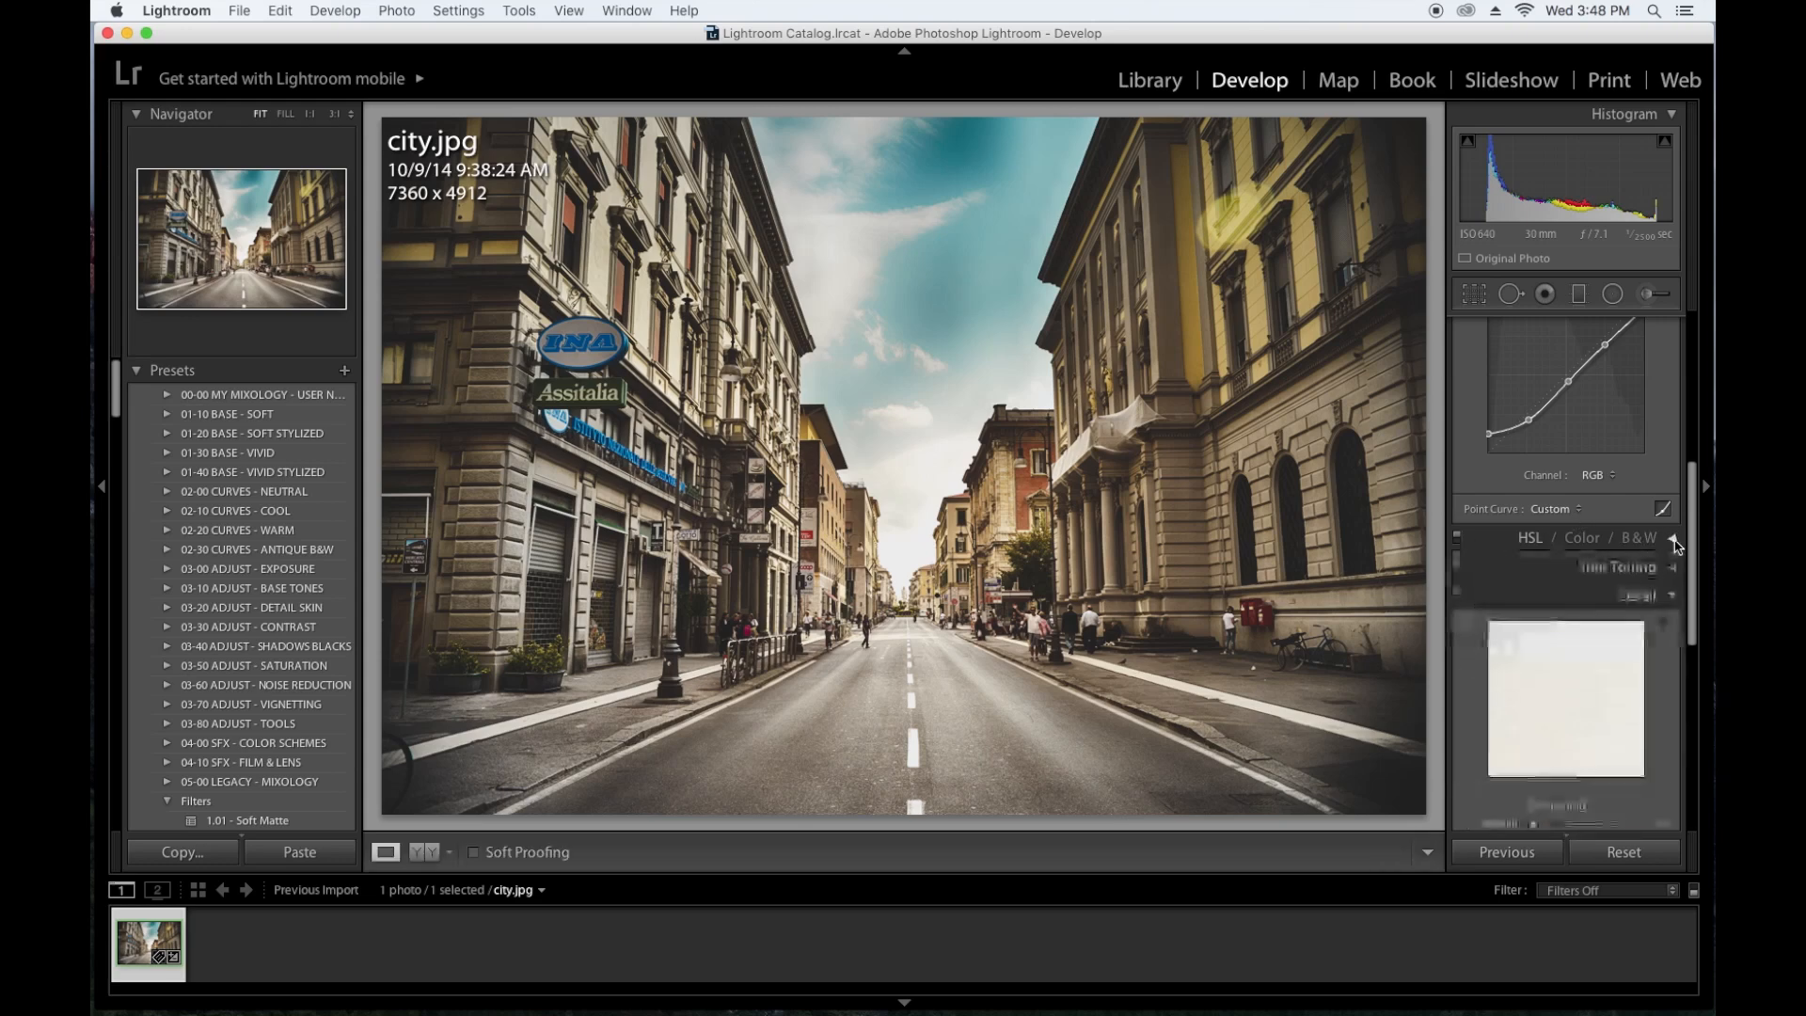
pyautogui.click(1663, 357)
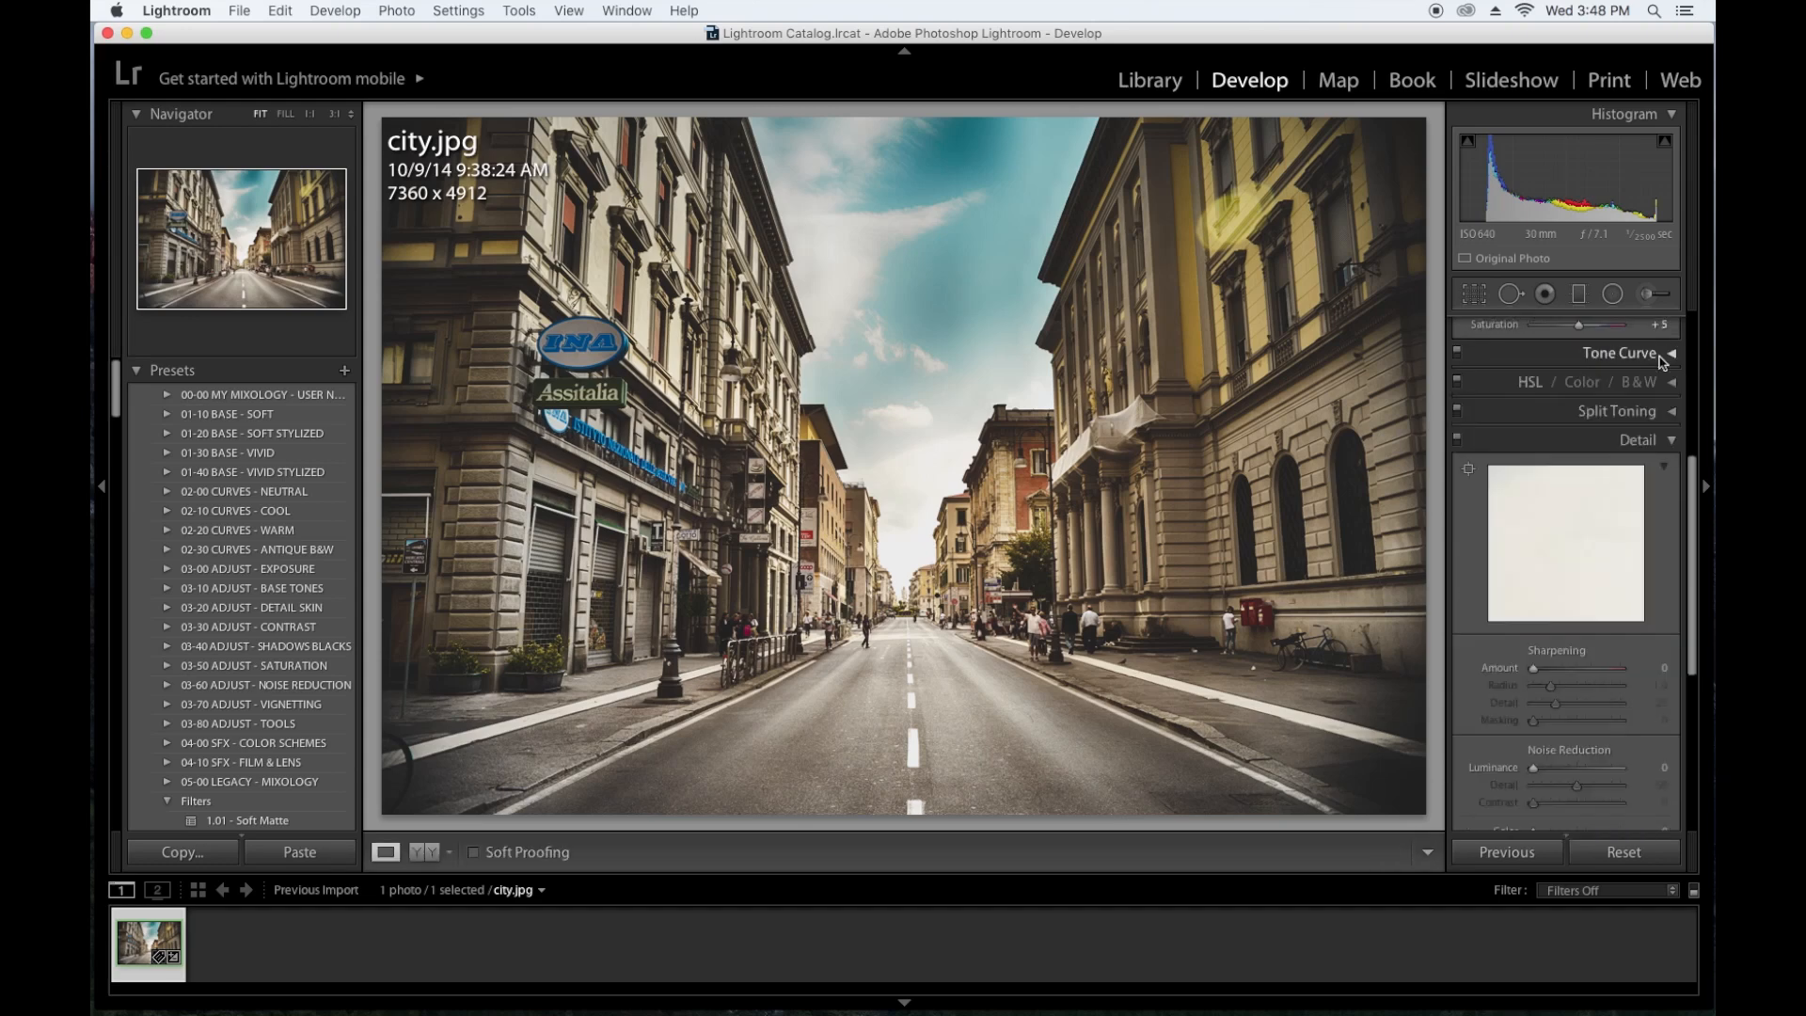
# Give the highlights a blue split-toning tint with hue 205 and saturation 59
pyautogui.click(1674, 414)
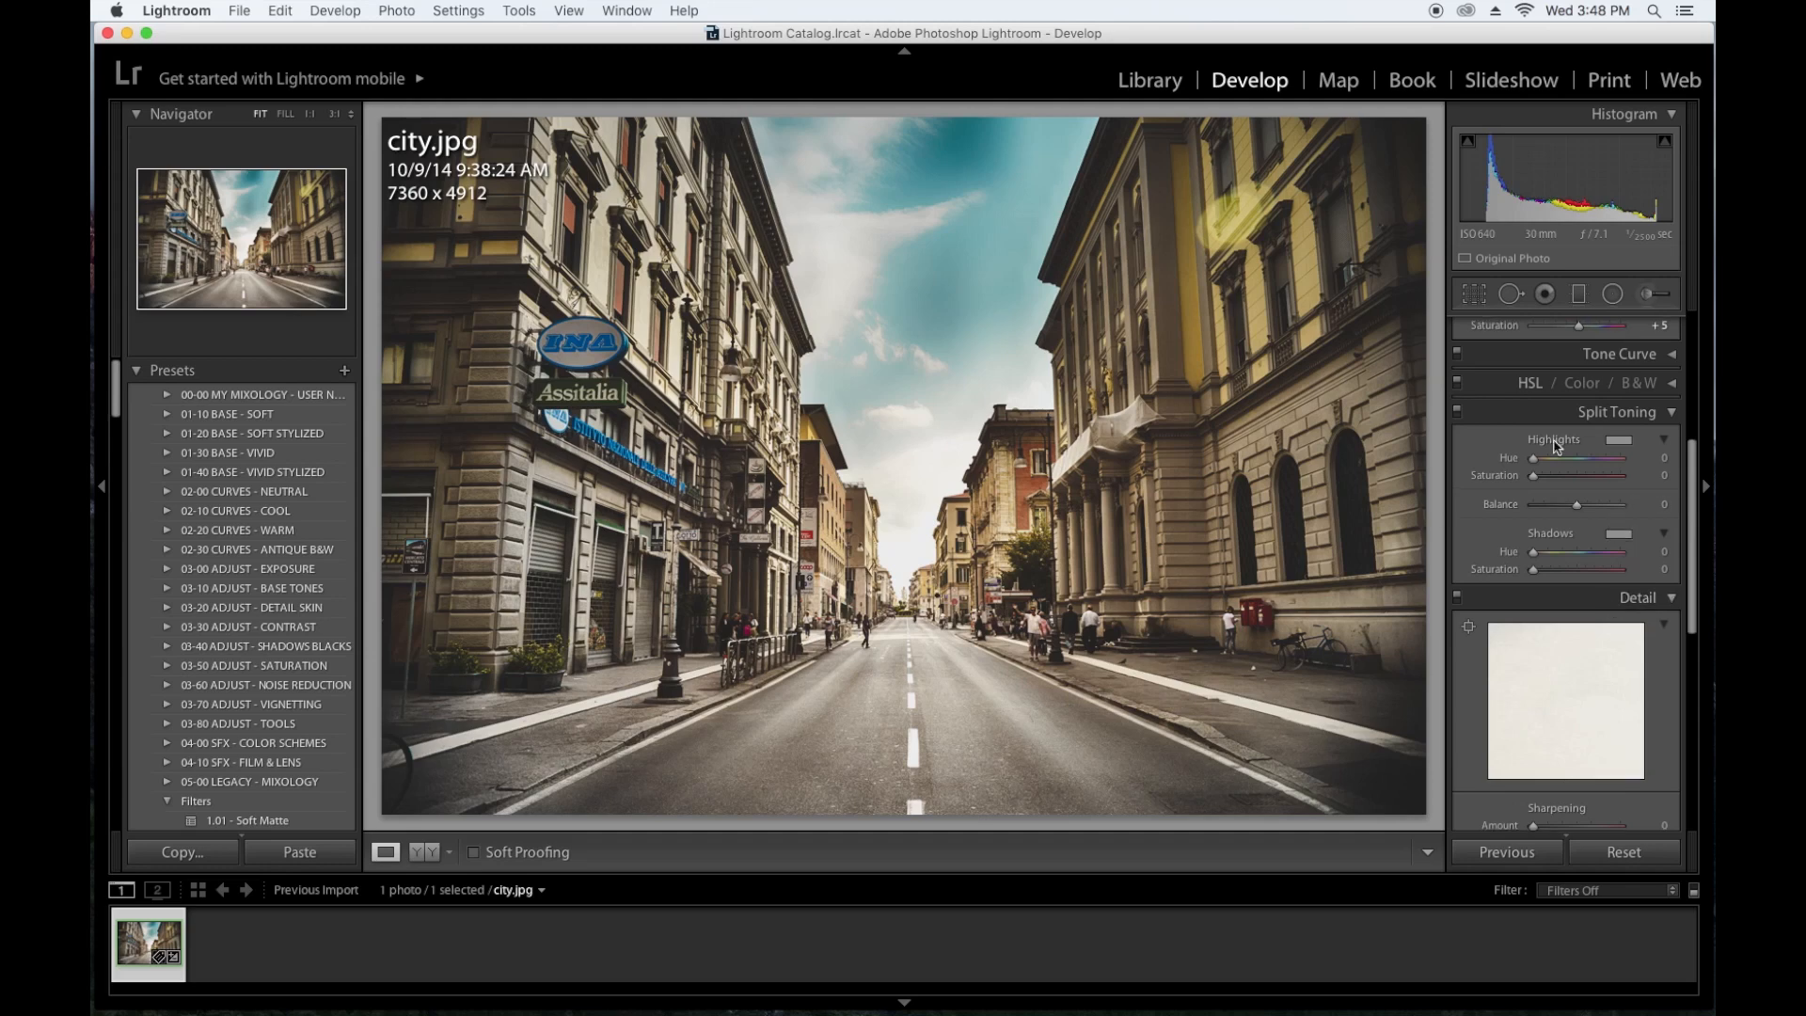
pyautogui.click(1627, 447)
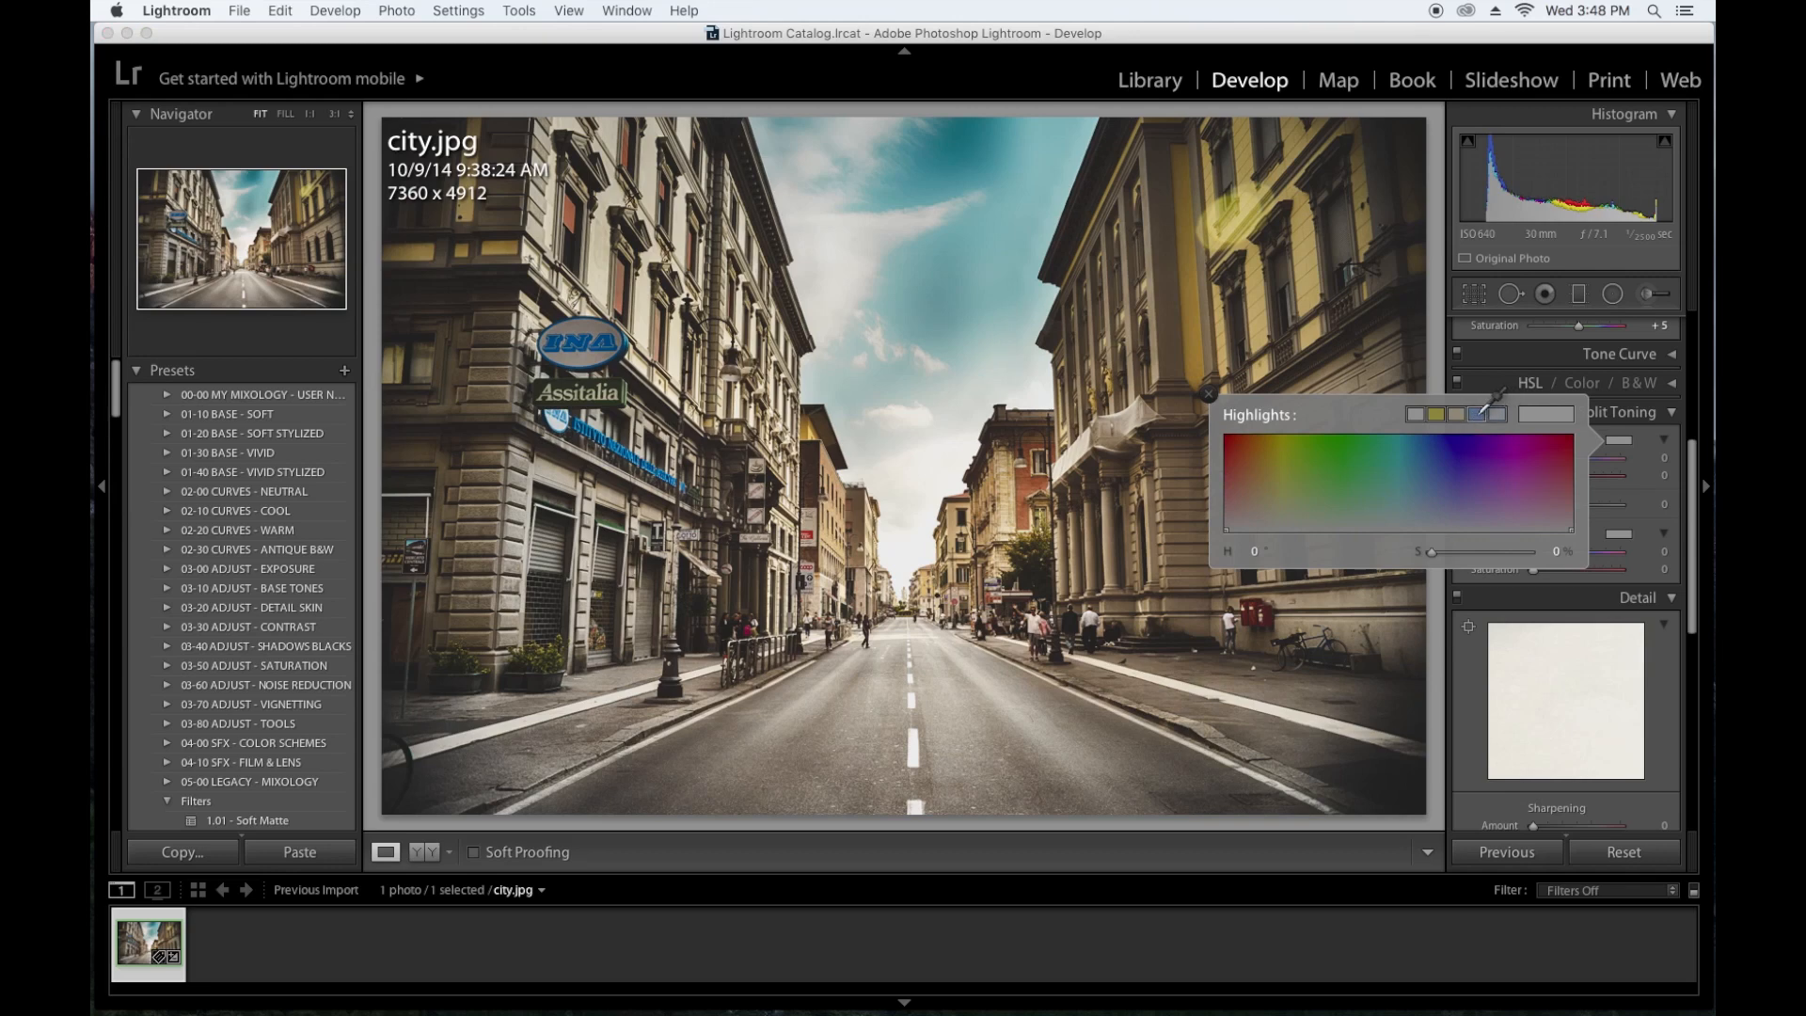
pyautogui.moveTo(1401, 446)
pyautogui.mouseDown()
pyautogui.moveTo(1421, 473)
pyautogui.moveTo(1432, 452)
pyautogui.moveTo(1422, 474)
pyautogui.mouseUp()
pyautogui.click(1209, 393)
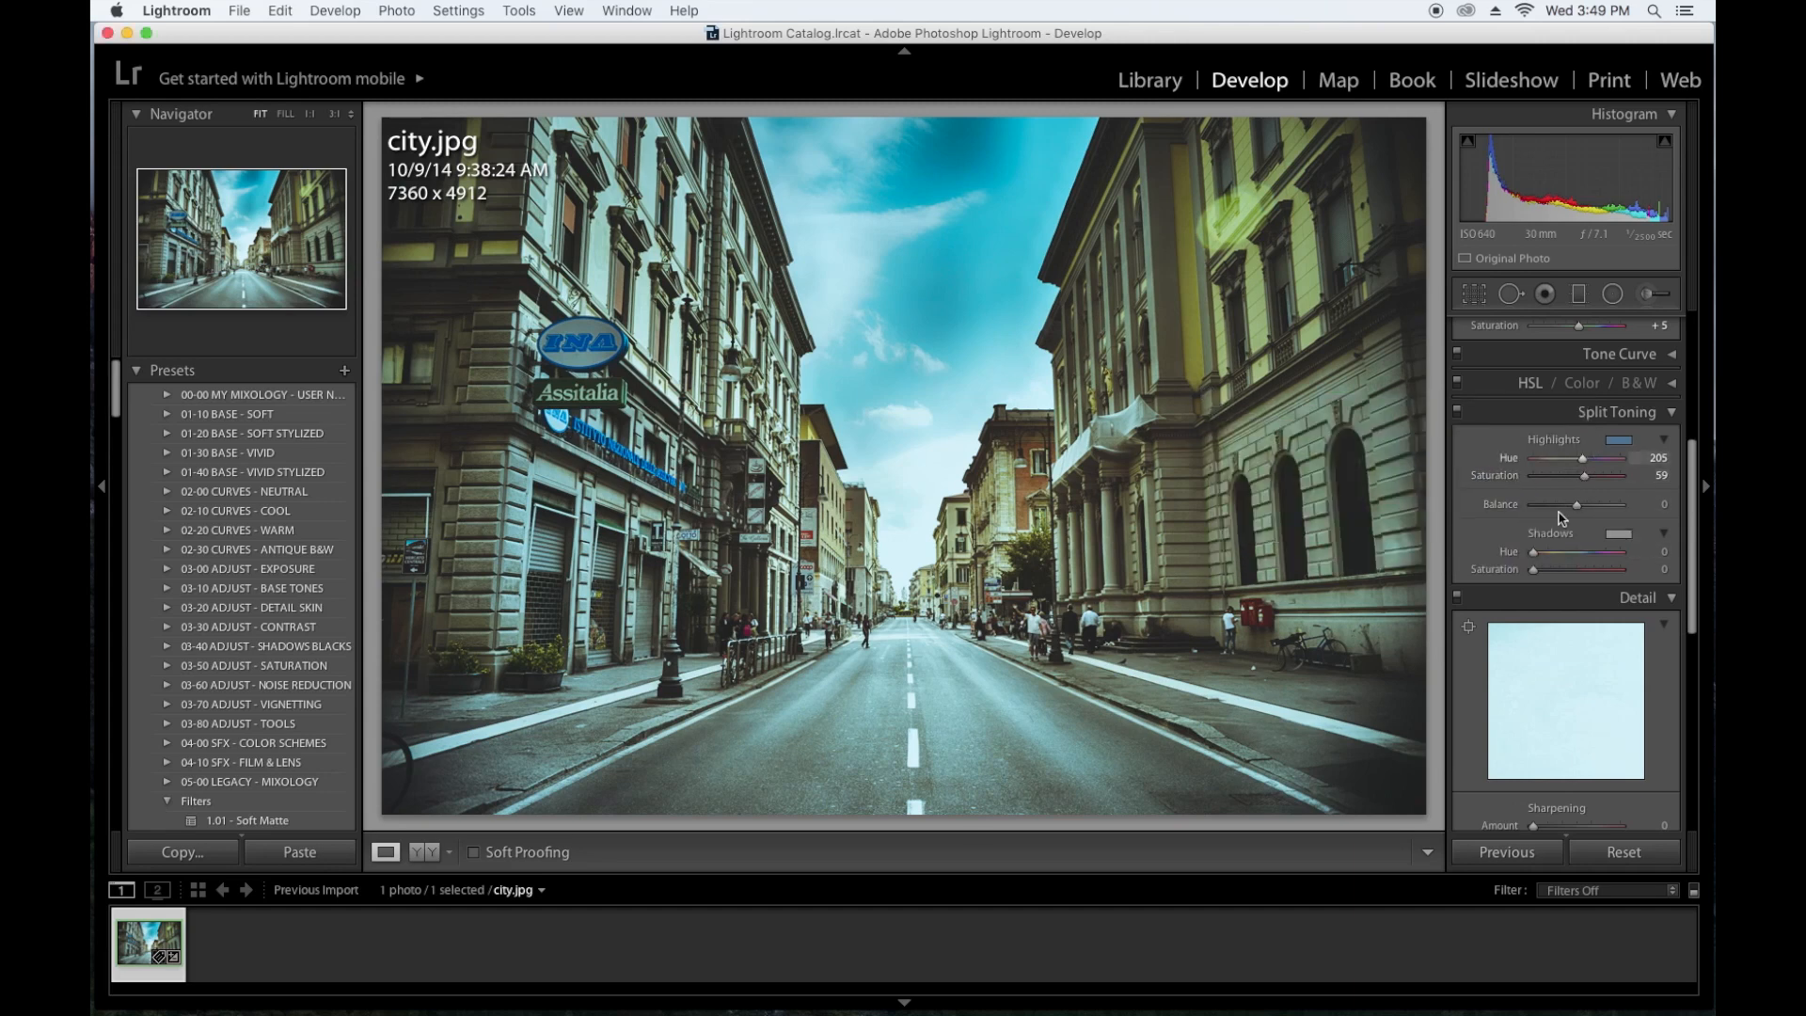
# Give the shadows a warm orange split-toning tint with hue 37 and saturation 65
pyautogui.click(1602, 533)
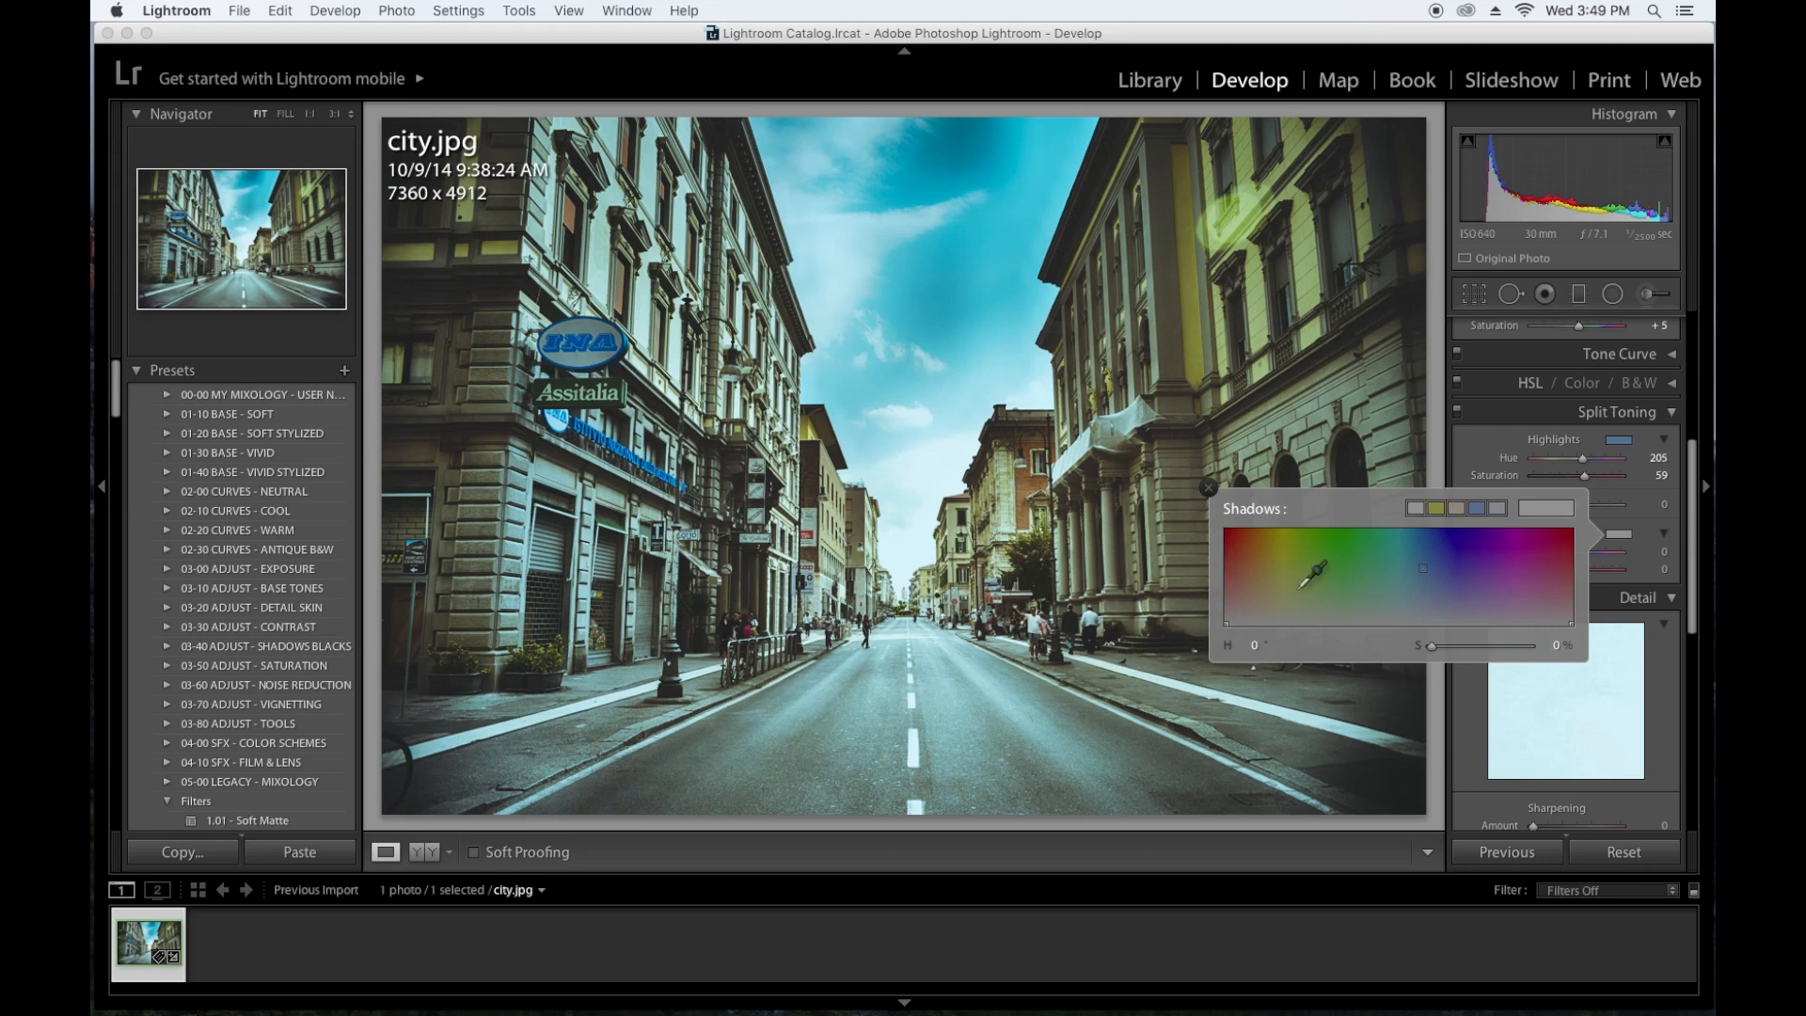
pyautogui.click(1271, 570)
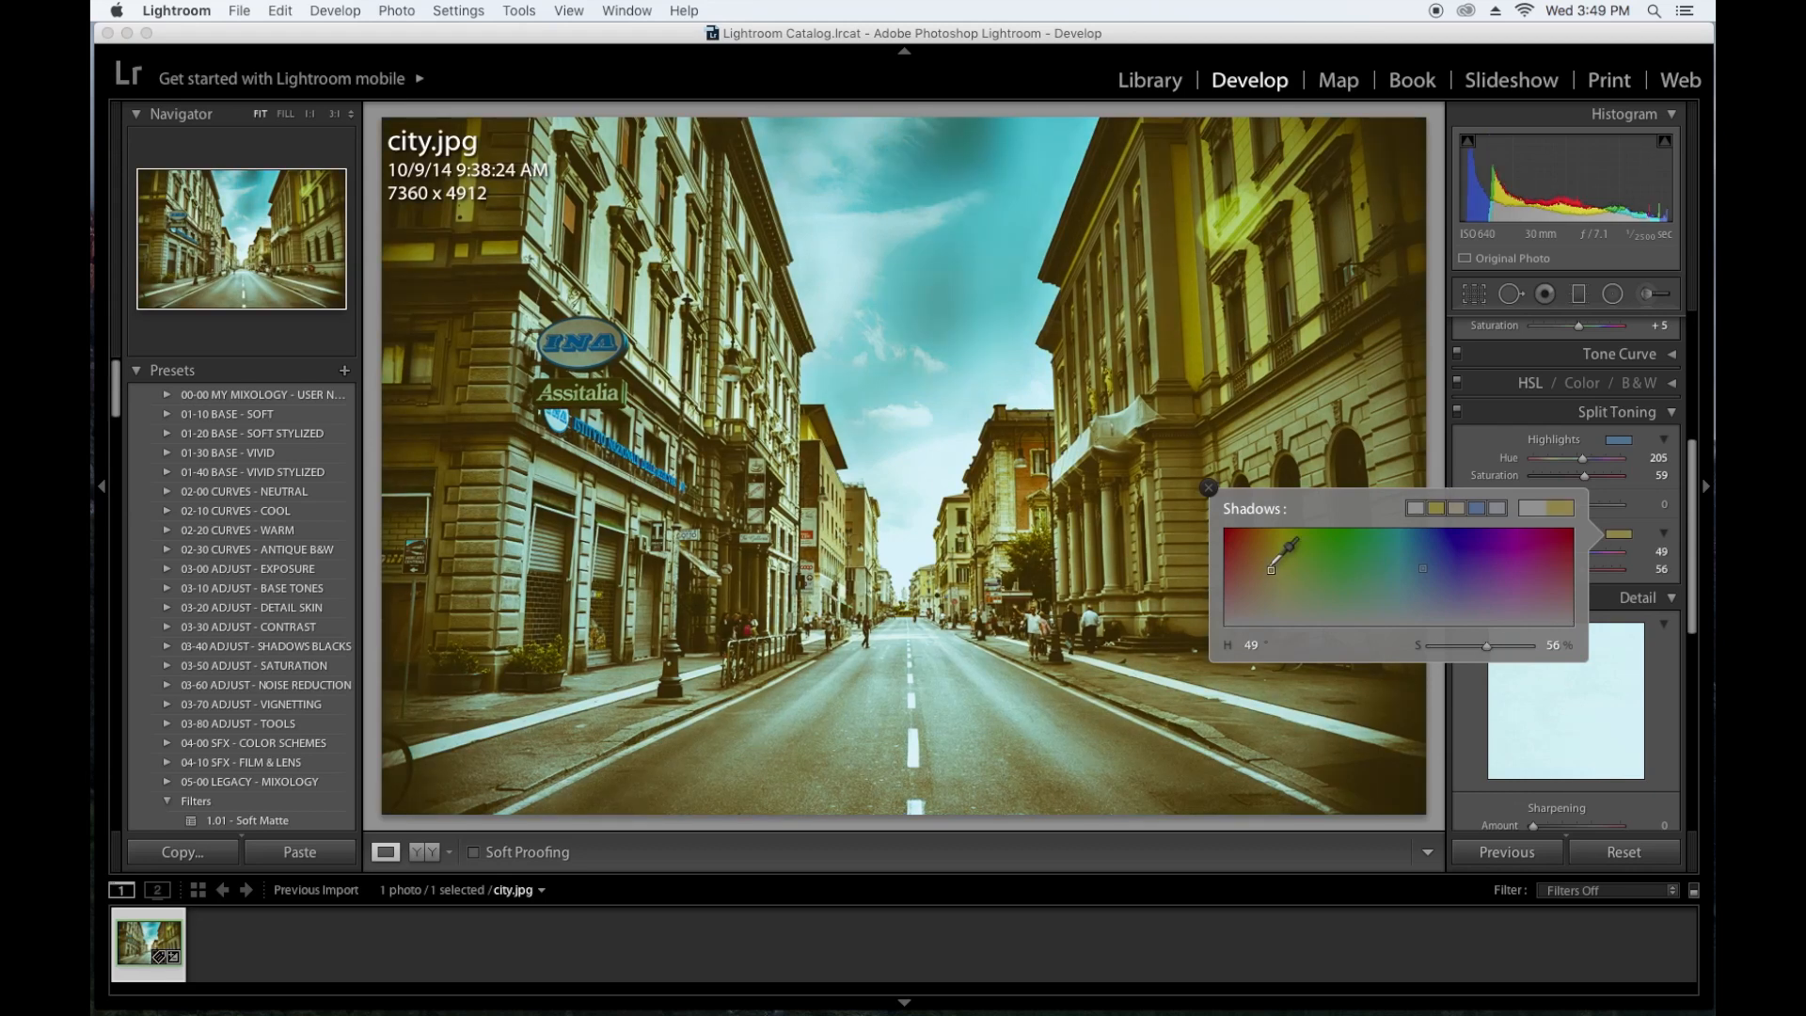
pyautogui.moveTo(1270, 570); pyautogui.dragTo(1259, 562)
pyautogui.press('Return')
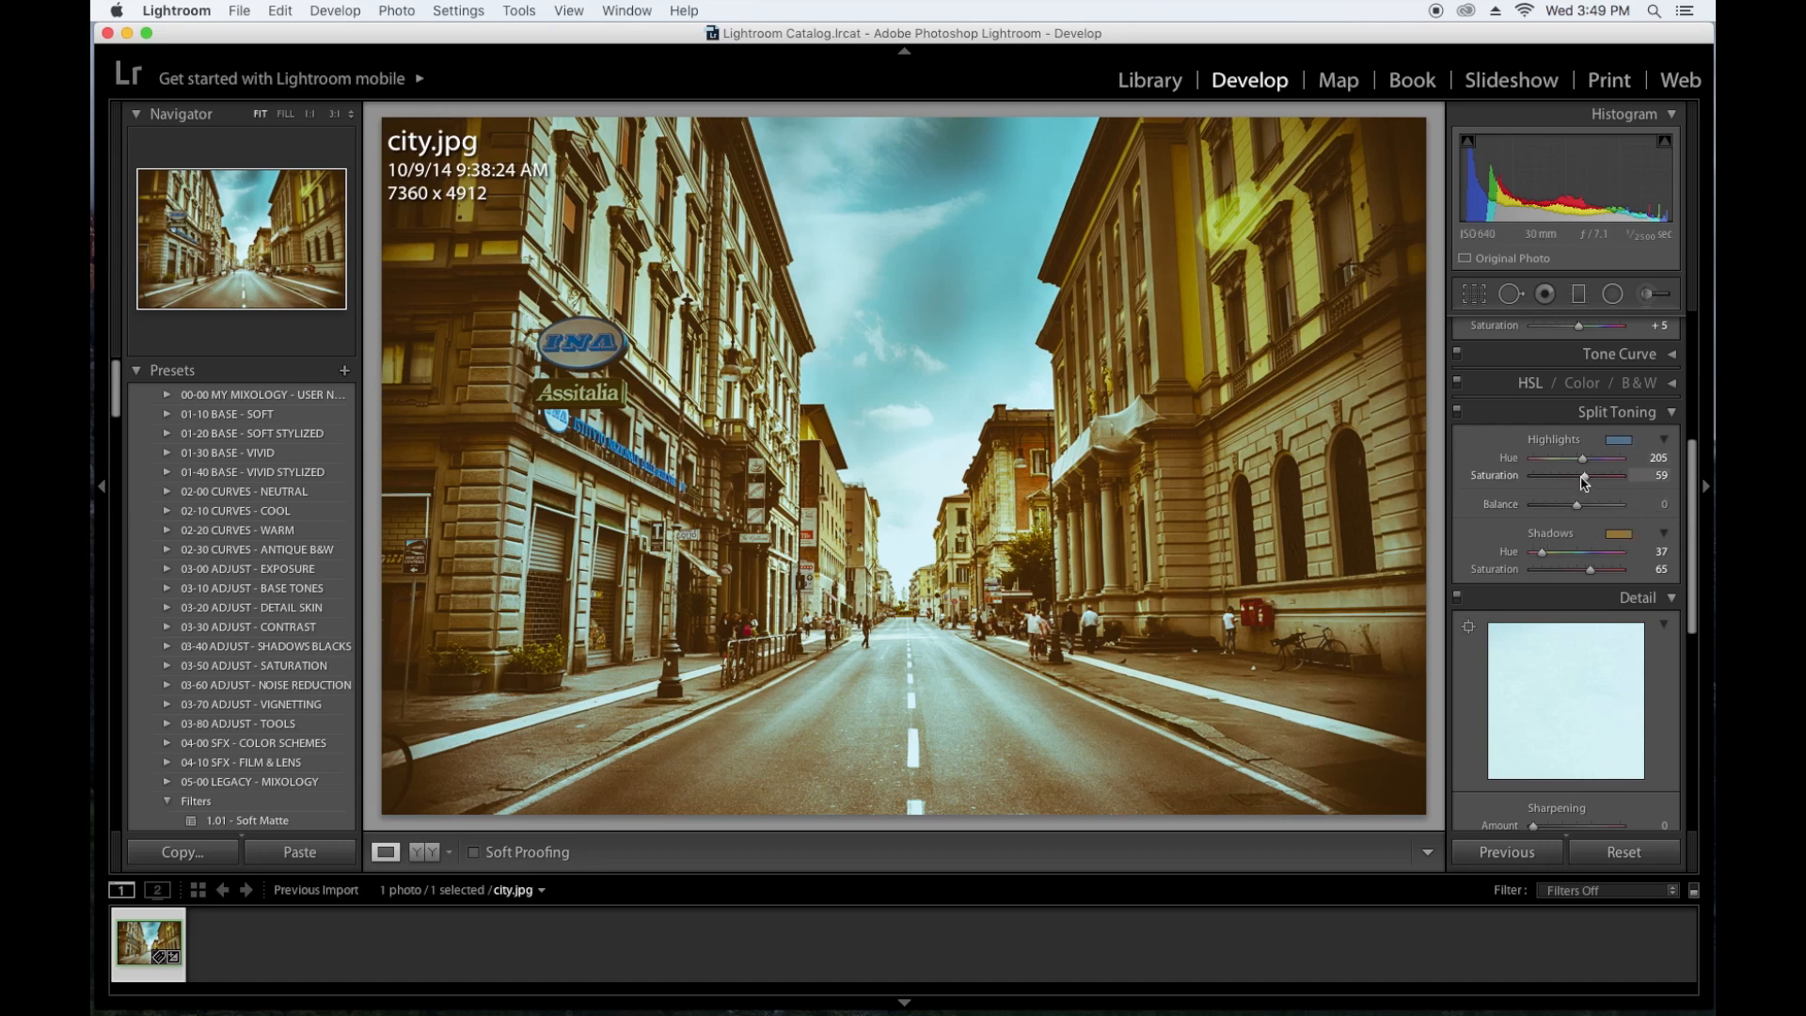
# Reduce the split-toning saturation to 7 for the highlights and 8 for the shadows
pyautogui.scroll(-1, 1586, 481)
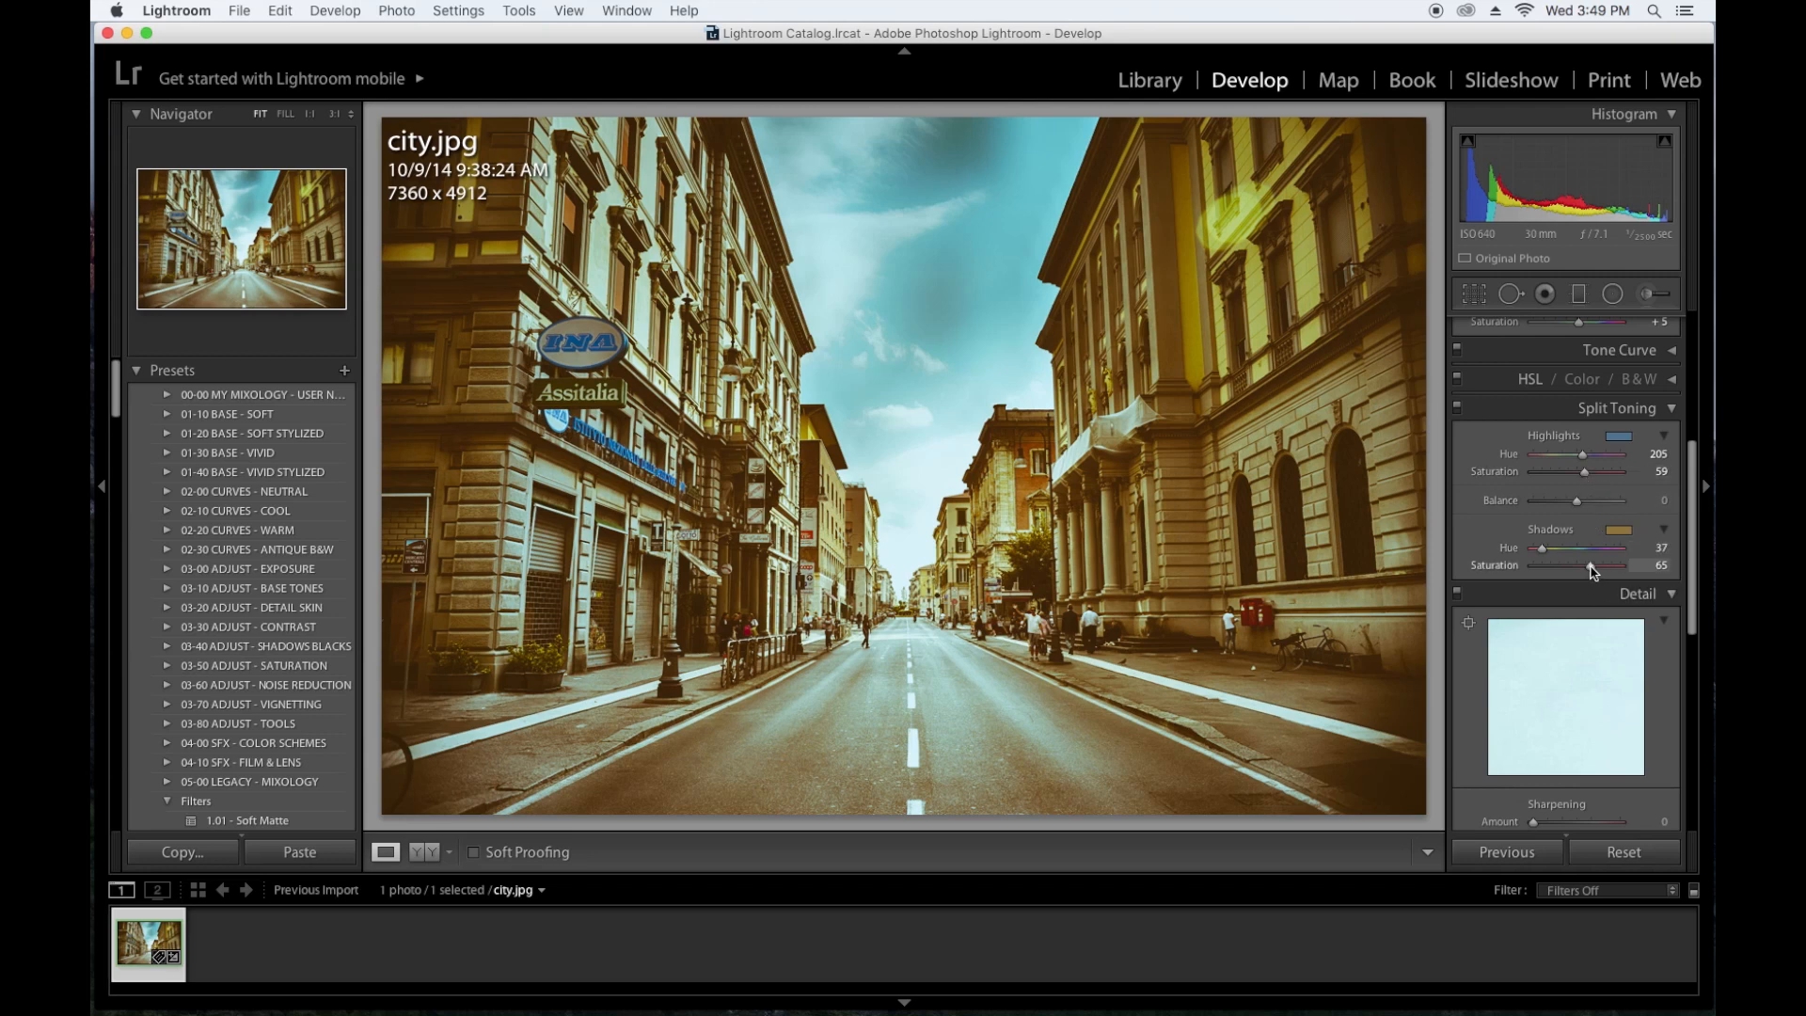
pyautogui.moveTo(1584, 471); pyautogui.dragTo(1546, 477)
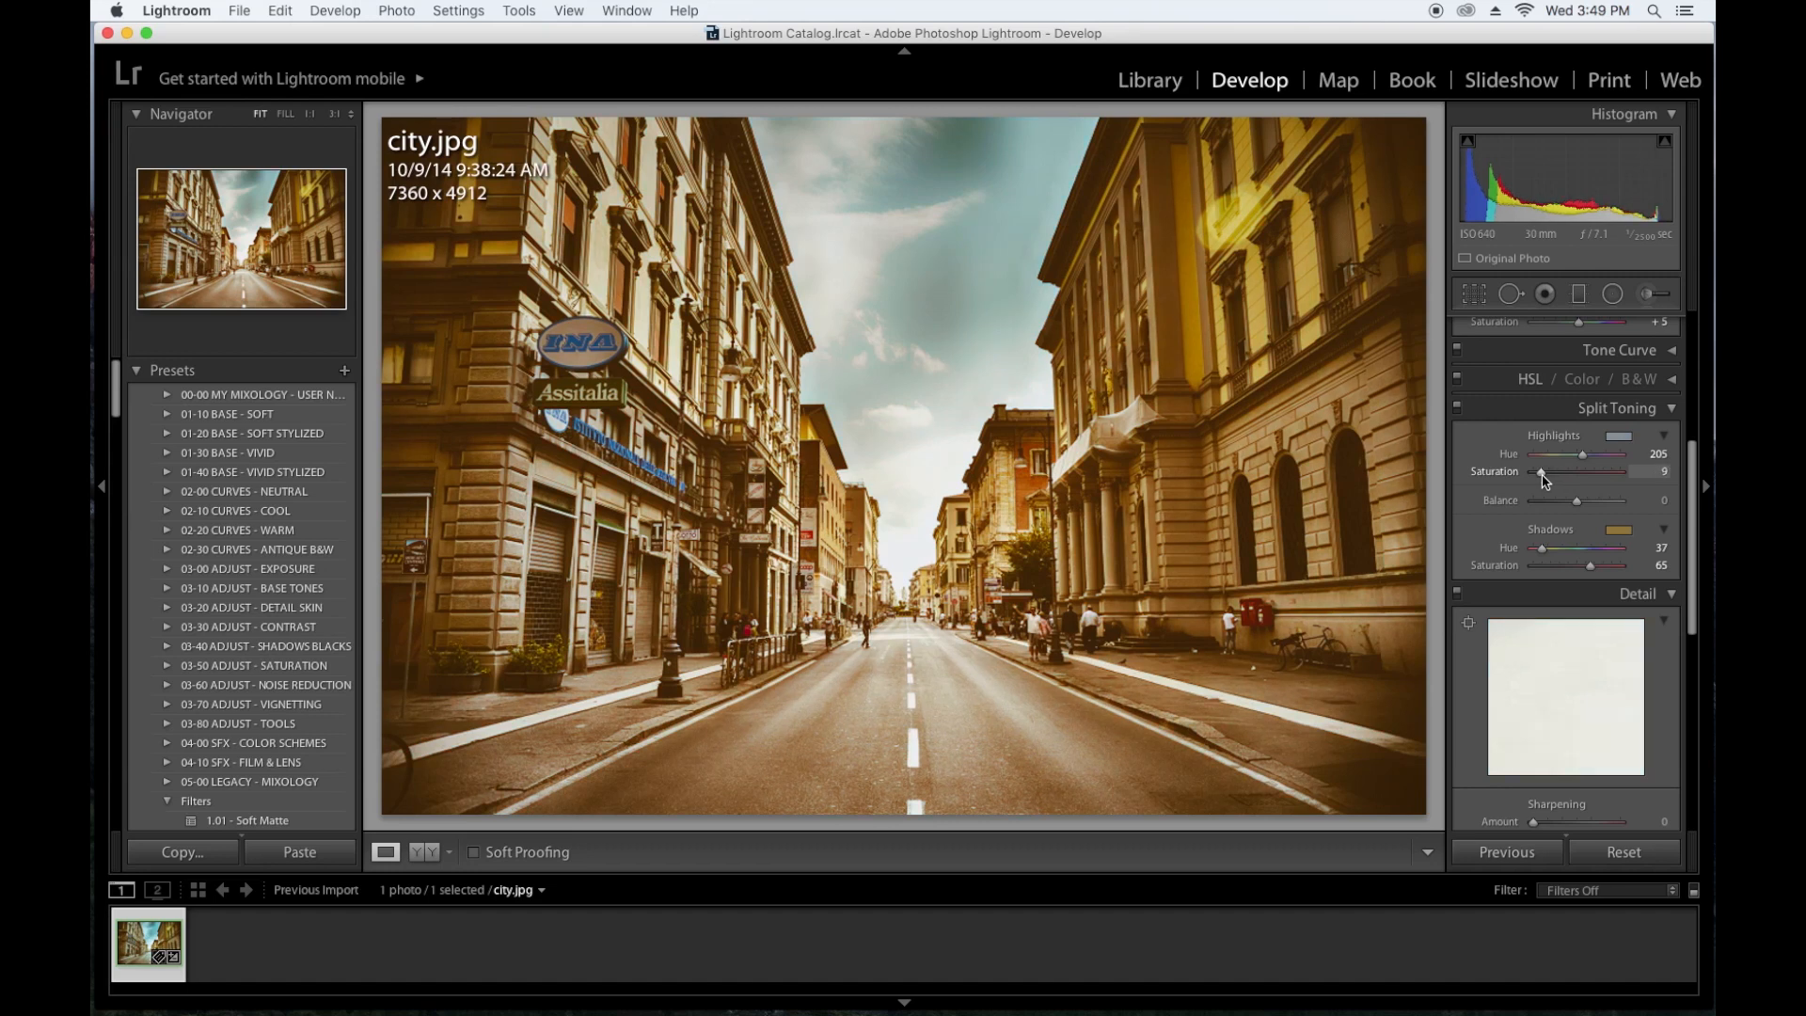
pyautogui.moveTo(1590, 568); pyautogui.dragTo(1542, 574)
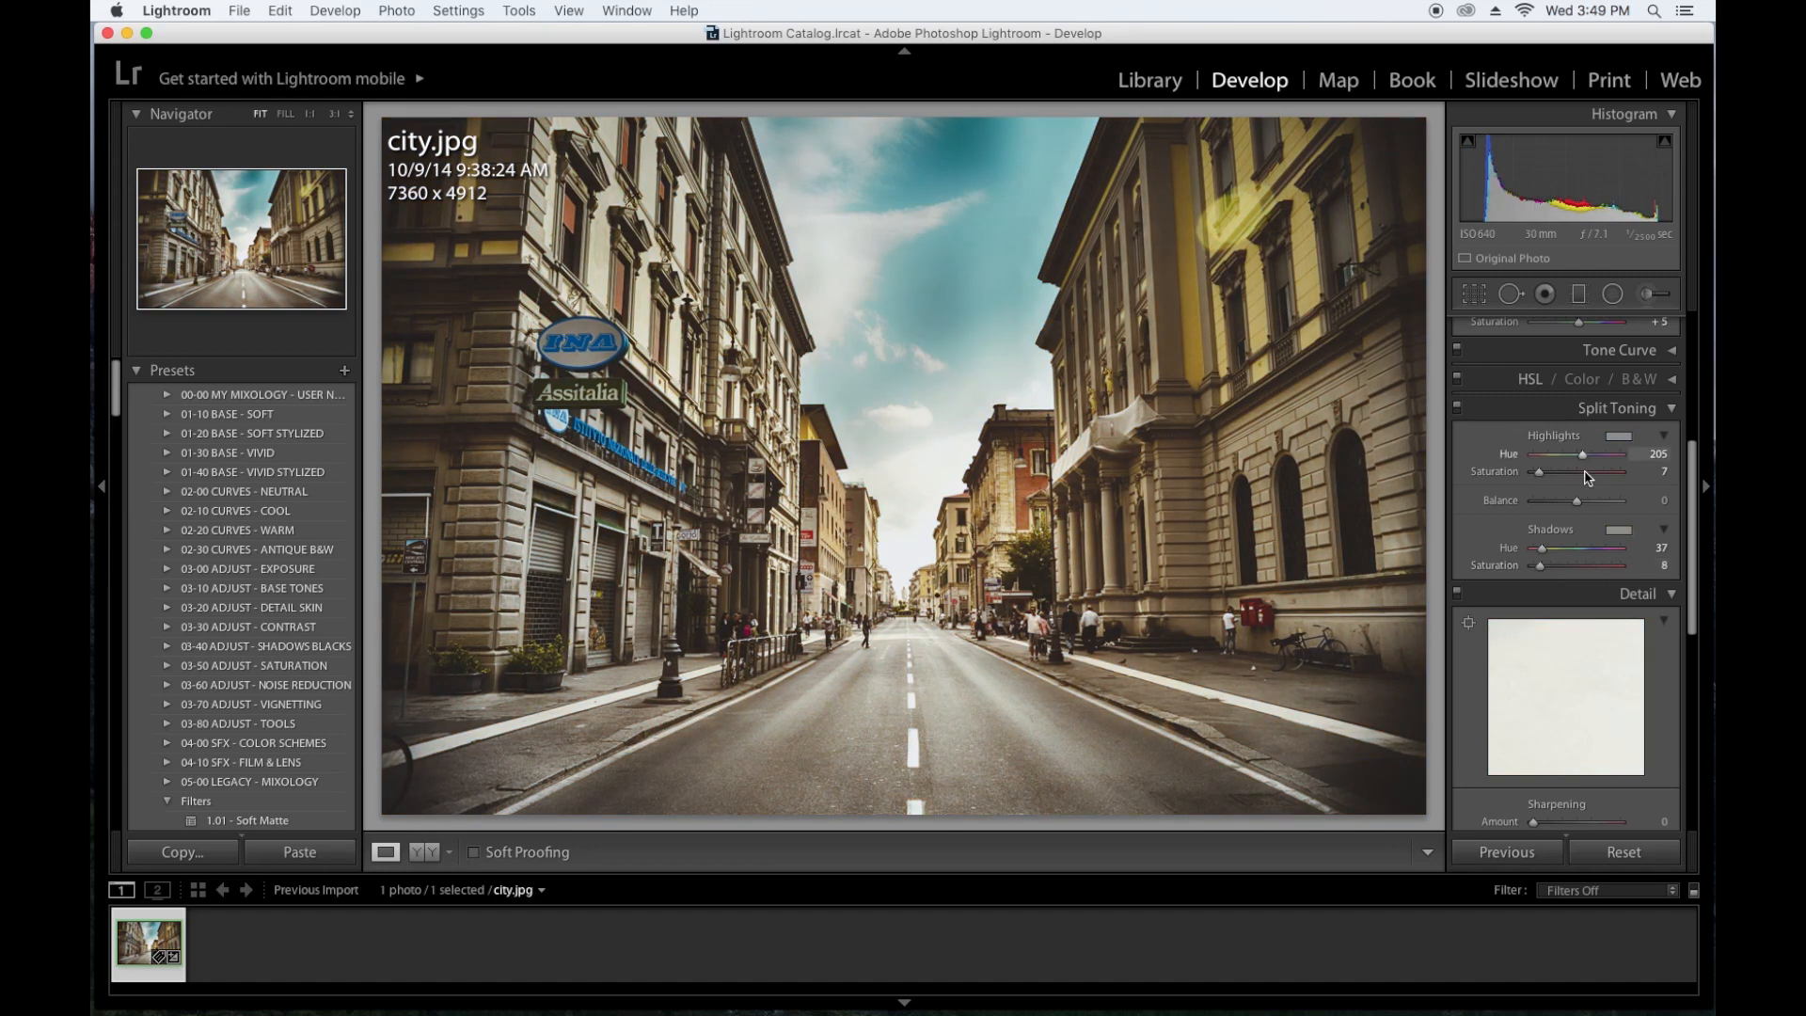
# Compare the photo with and without the split toning
pyautogui.click(1458, 408)
pyautogui.click(1458, 408)
pyautogui.click(1458, 408)
pyautogui.click(1458, 408)
pyautogui.click(1457, 411)
pyautogui.click(1457, 412)
pyautogui.click(1457, 414)
pyautogui.click(1457, 413)
# Set the split-toning saturation to 16 for highlights and 13 for shadows, and compare the photo with split toning off and on
pyautogui.moveTo(1540, 471); pyautogui.dragTo(1548, 471)
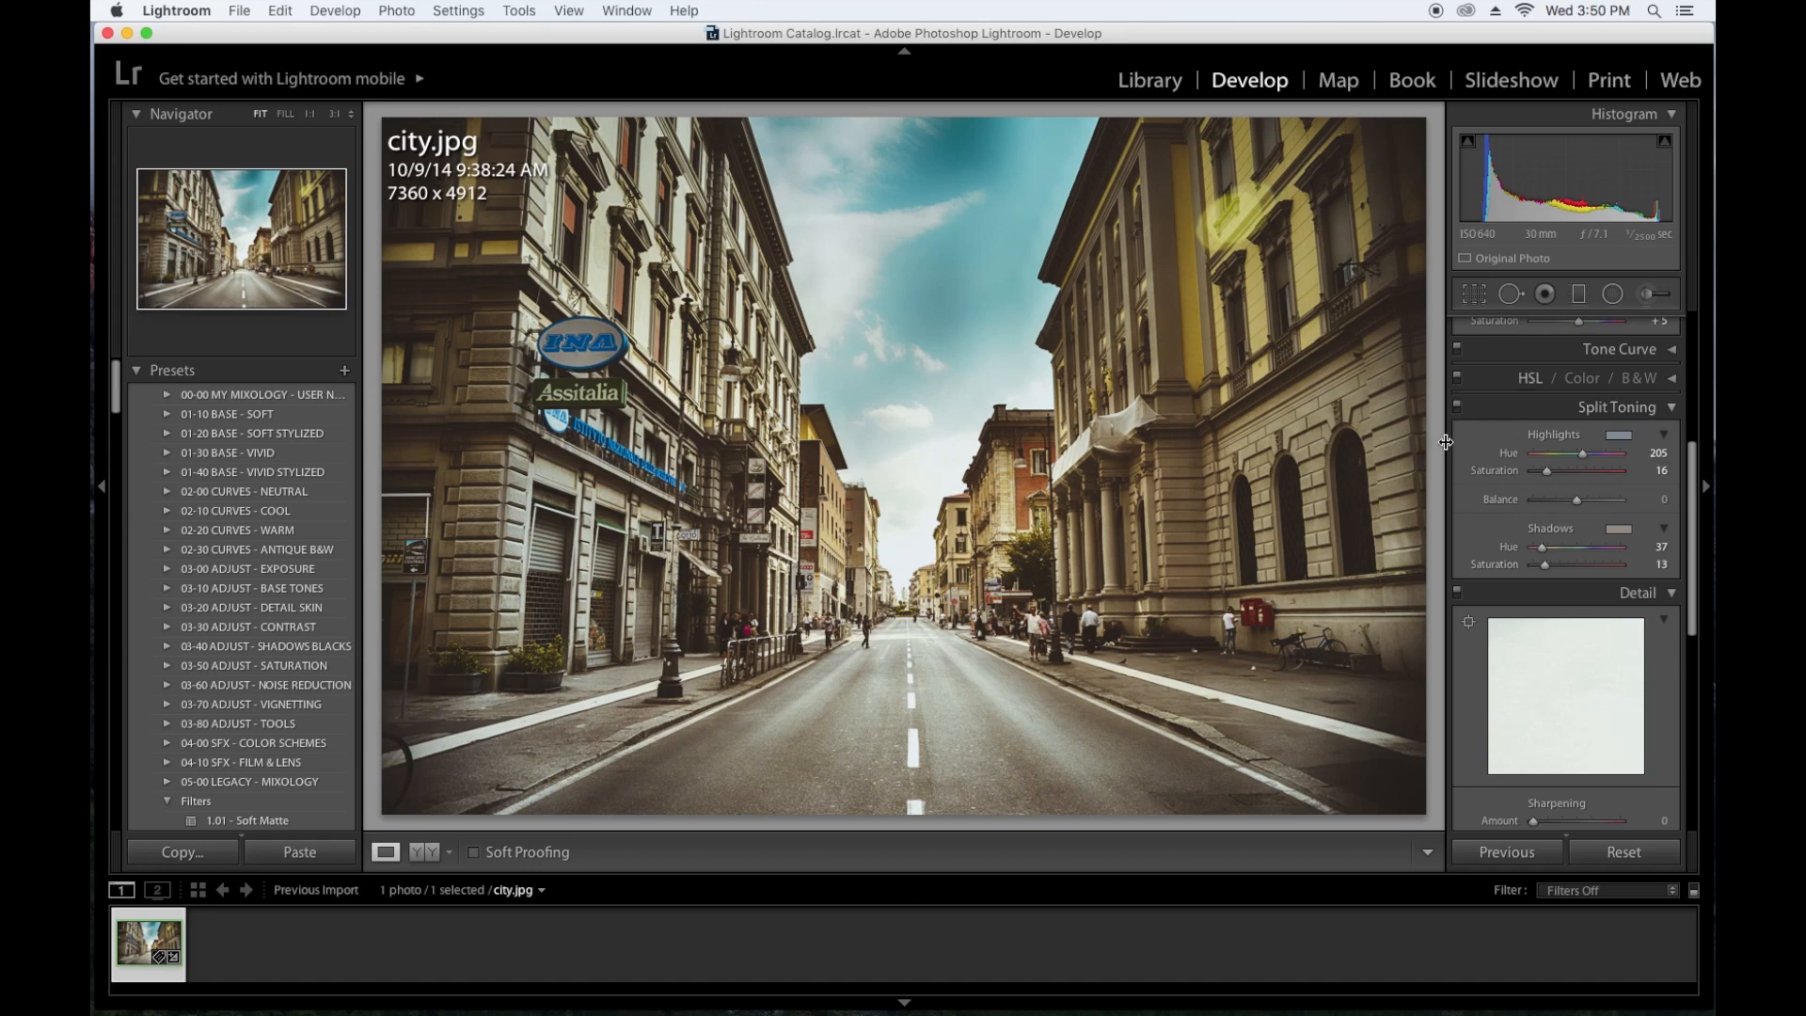
pyautogui.click(1457, 408)
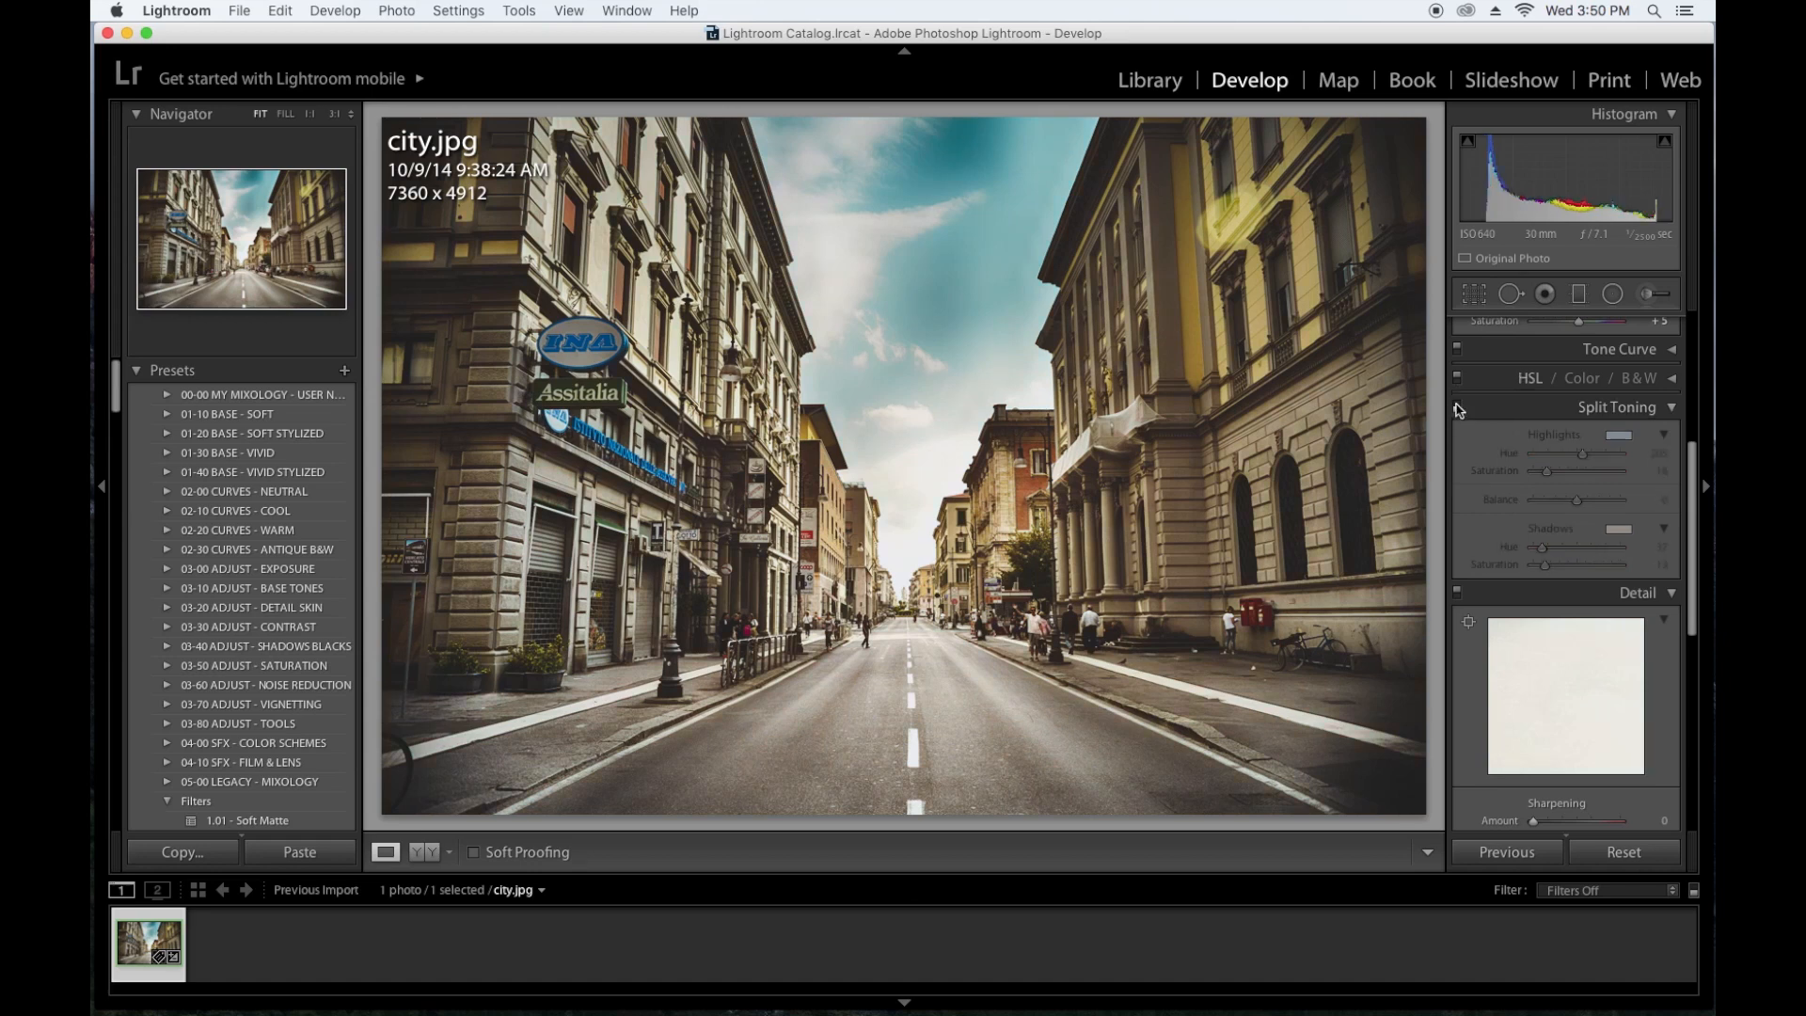
pyautogui.click(1457, 407)
pyautogui.click(1457, 407)
pyautogui.click(1457, 407)
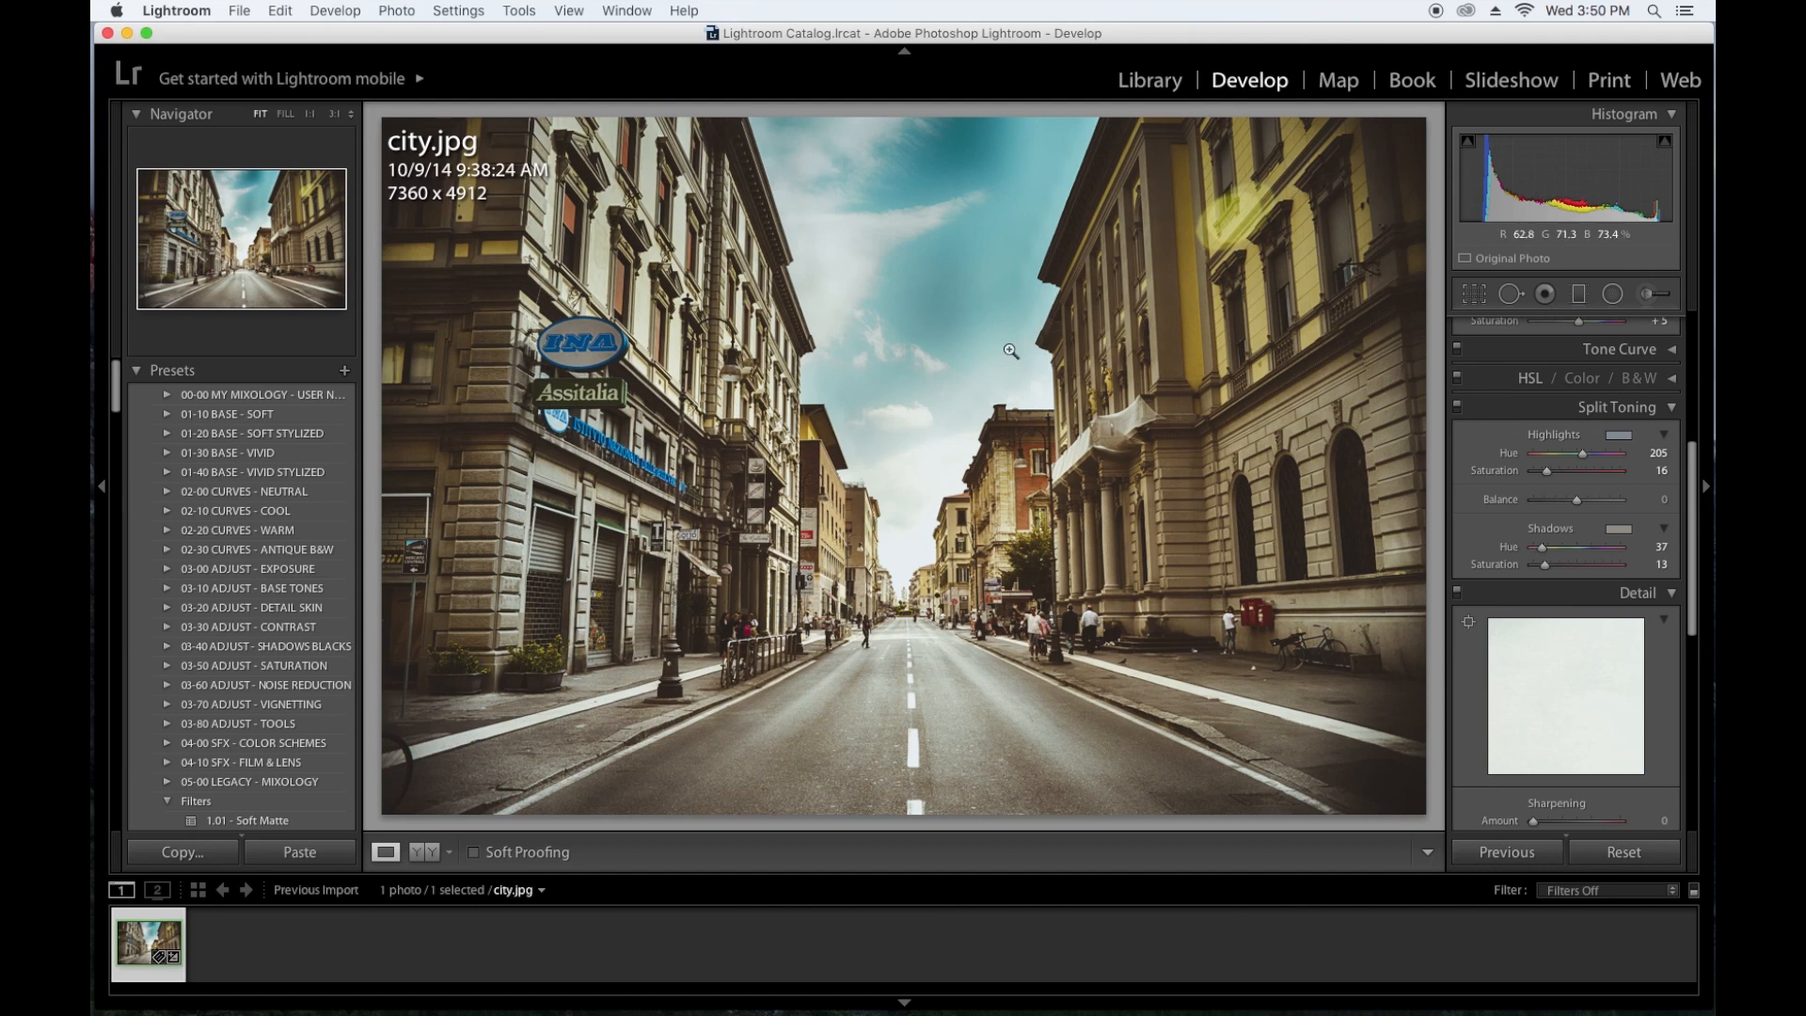
# Set the sharpening amount to 15 and luminance noise reduction to 10, and check the people along the street at close zoom
pyautogui.scroll(-5, 1571, 555)
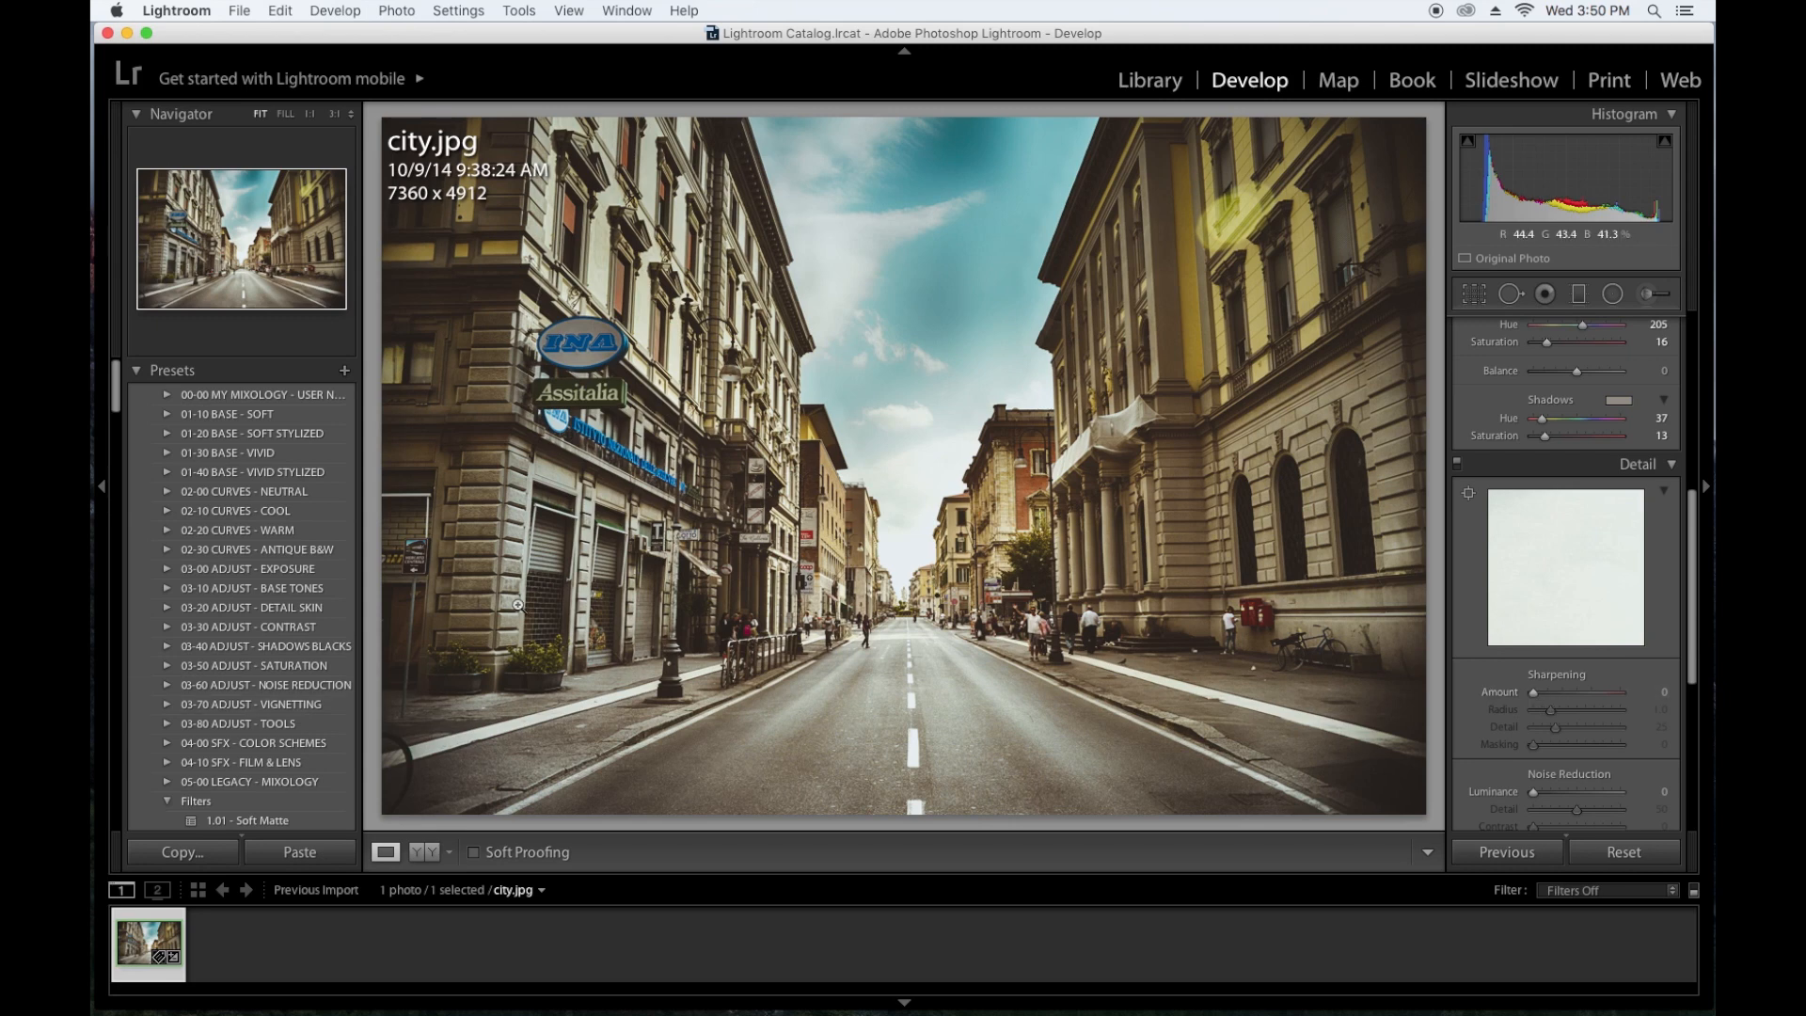
pyautogui.click(1546, 693)
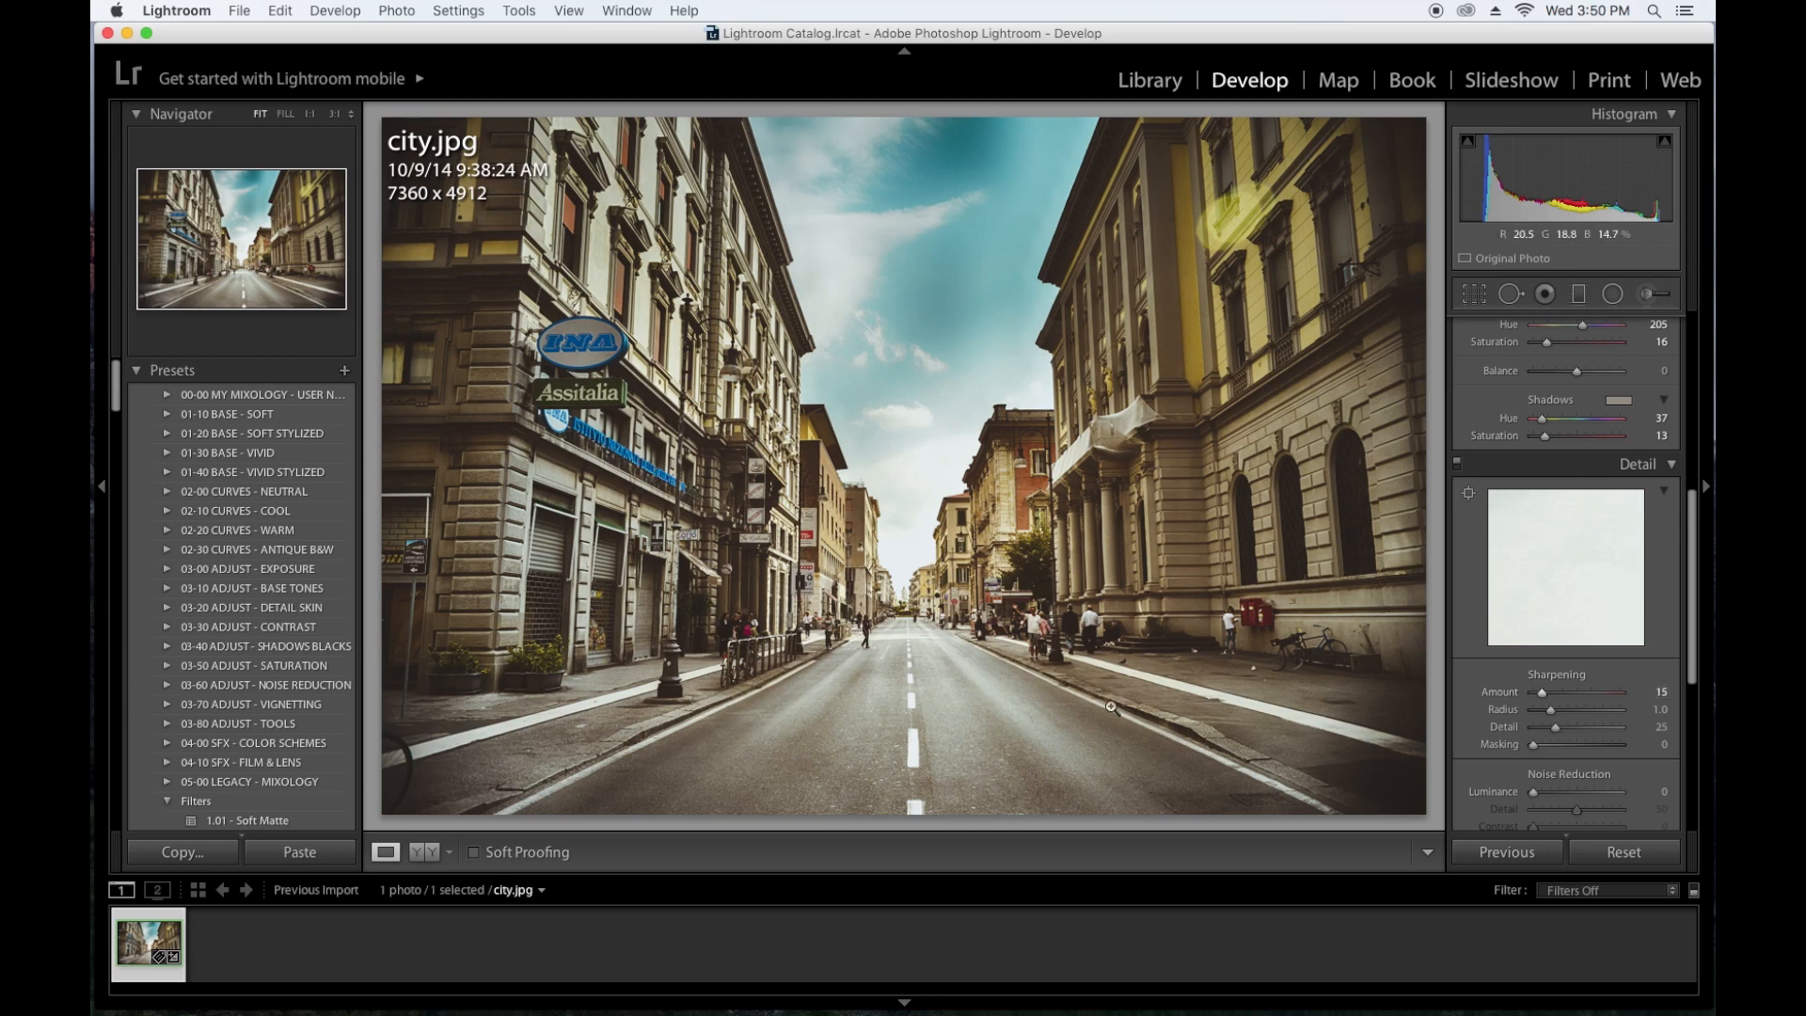
pyautogui.scroll(-2, 1540, 743)
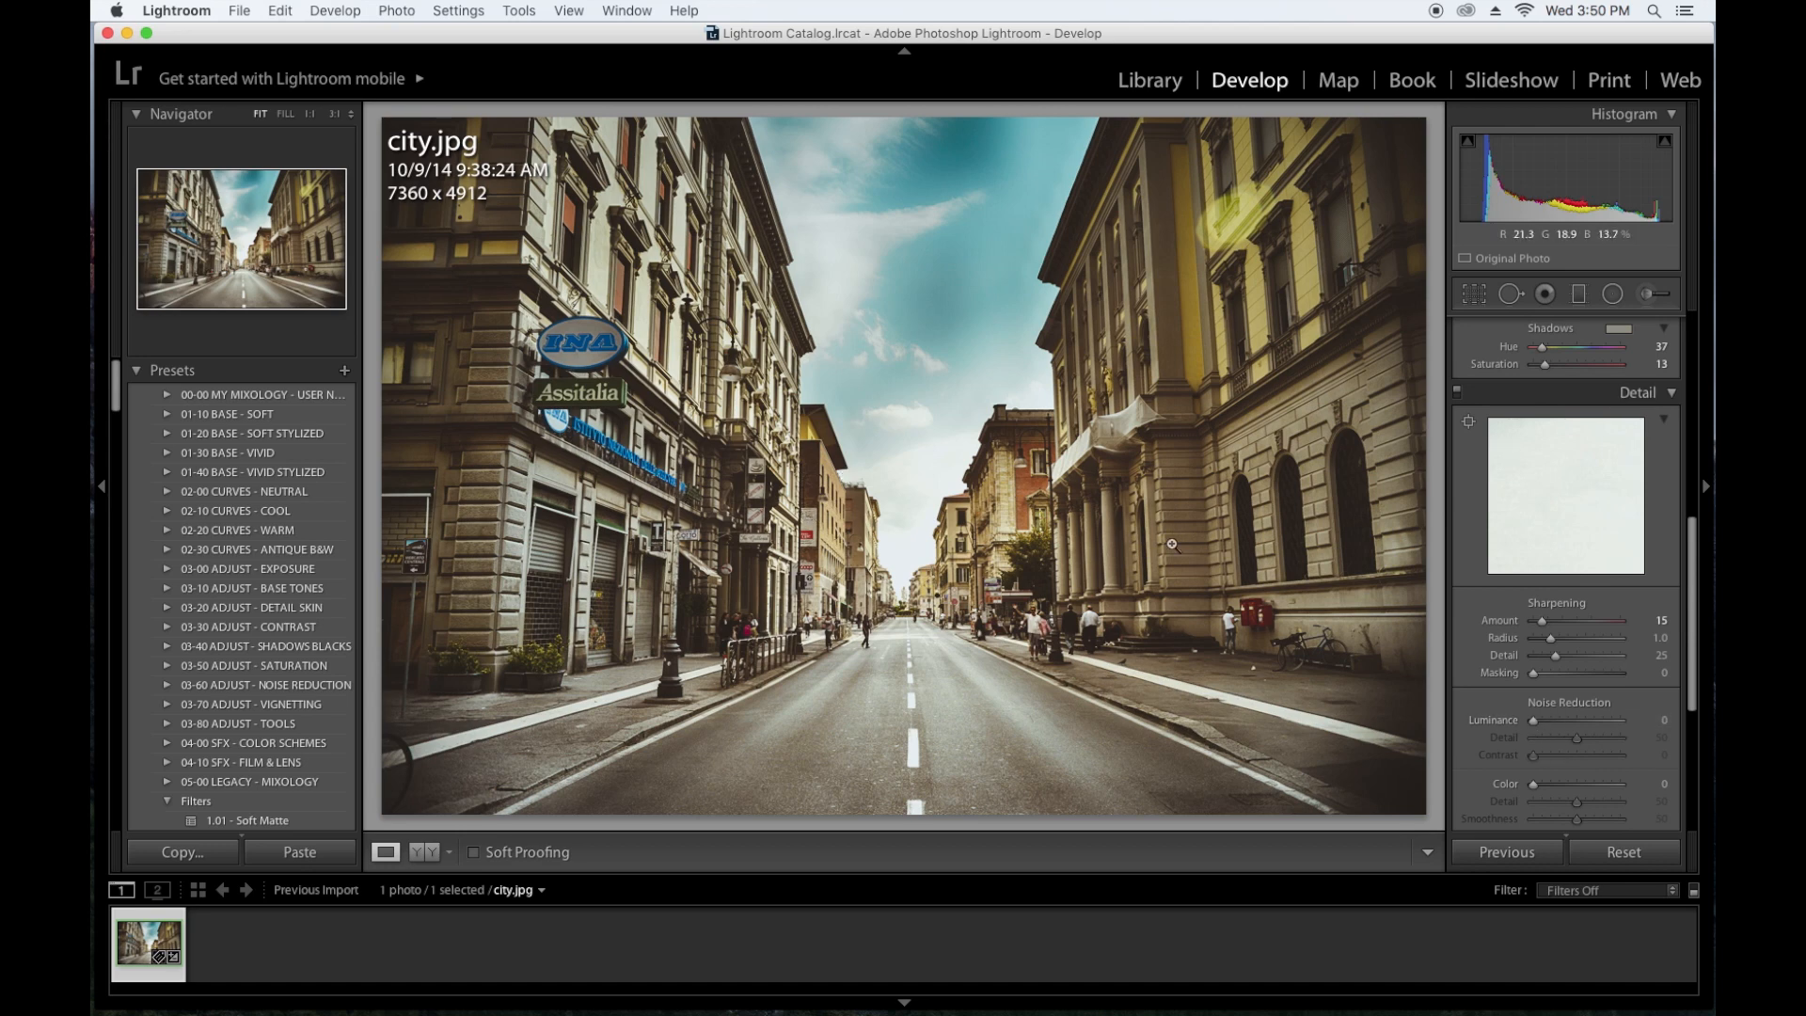
pyautogui.click(1543, 723)
pyautogui.click(1039, 616)
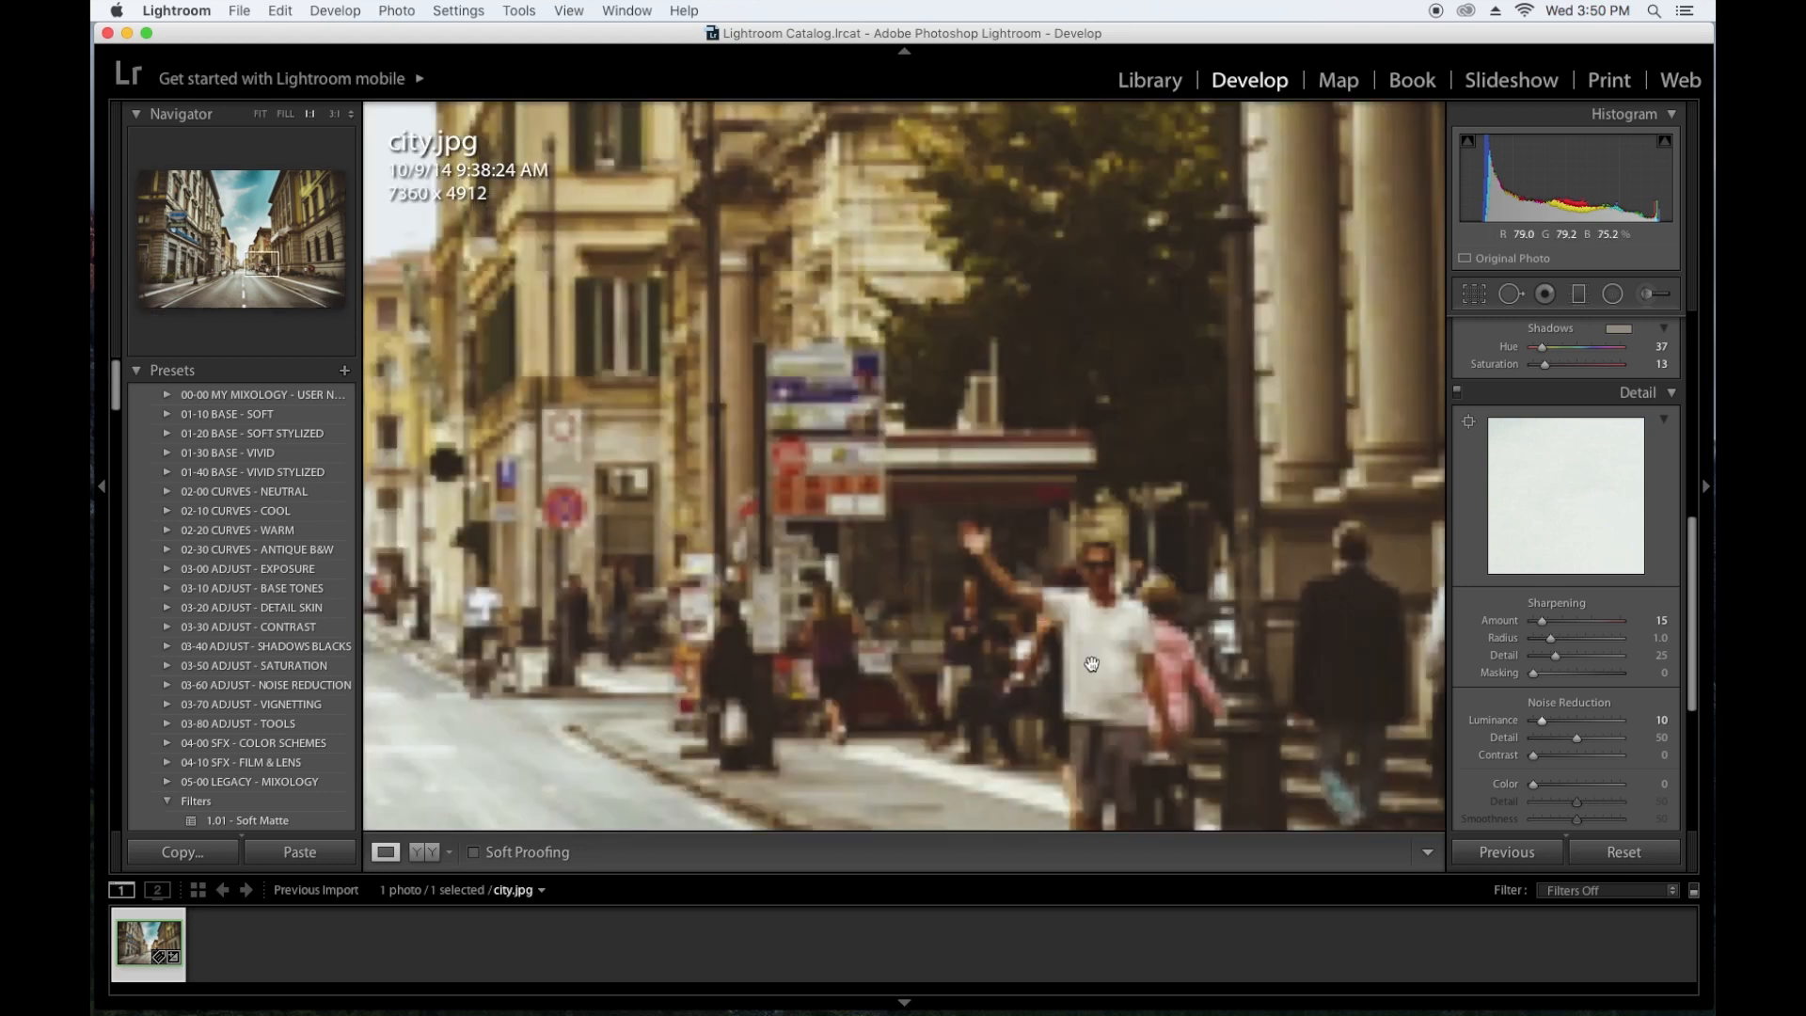
pyautogui.moveTo(1151, 712); pyautogui.dragTo(1142, 660)
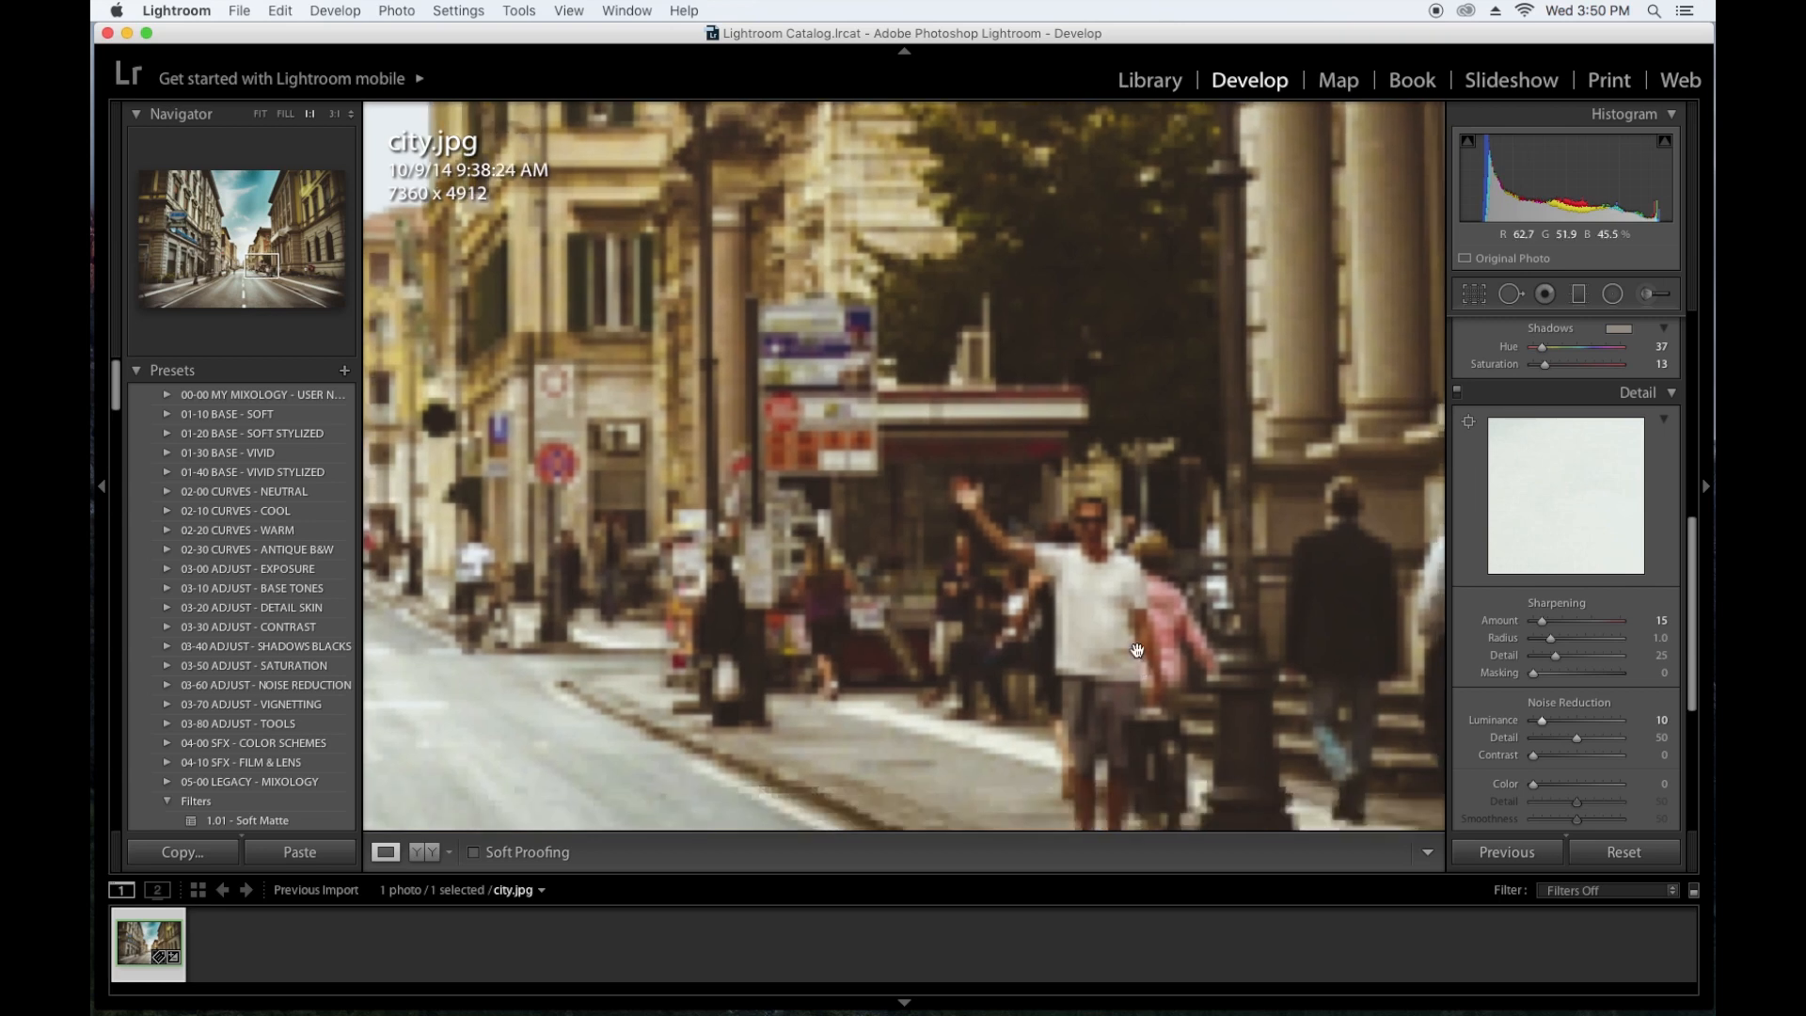
pyautogui.click(1115, 583)
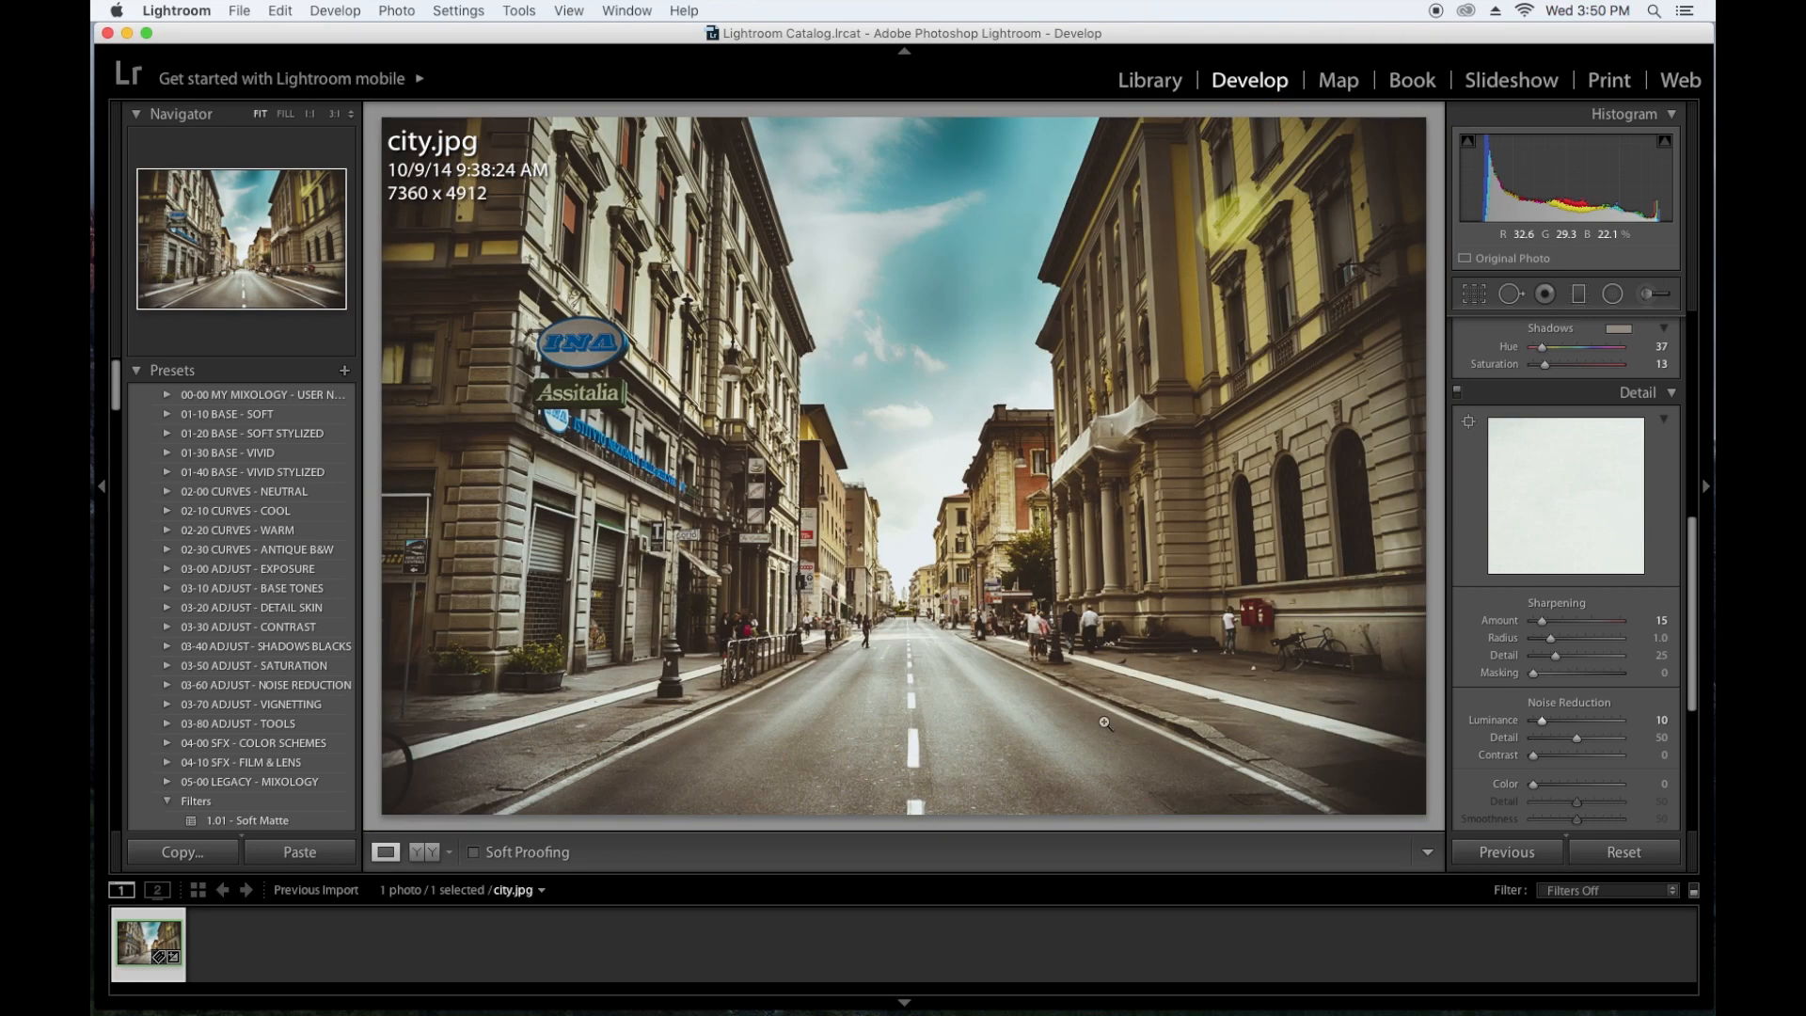
# Darken the photo's edges with a Highlight Priority post-crop vignette amount of -11
pyautogui.scroll(-5, 1638, 766)
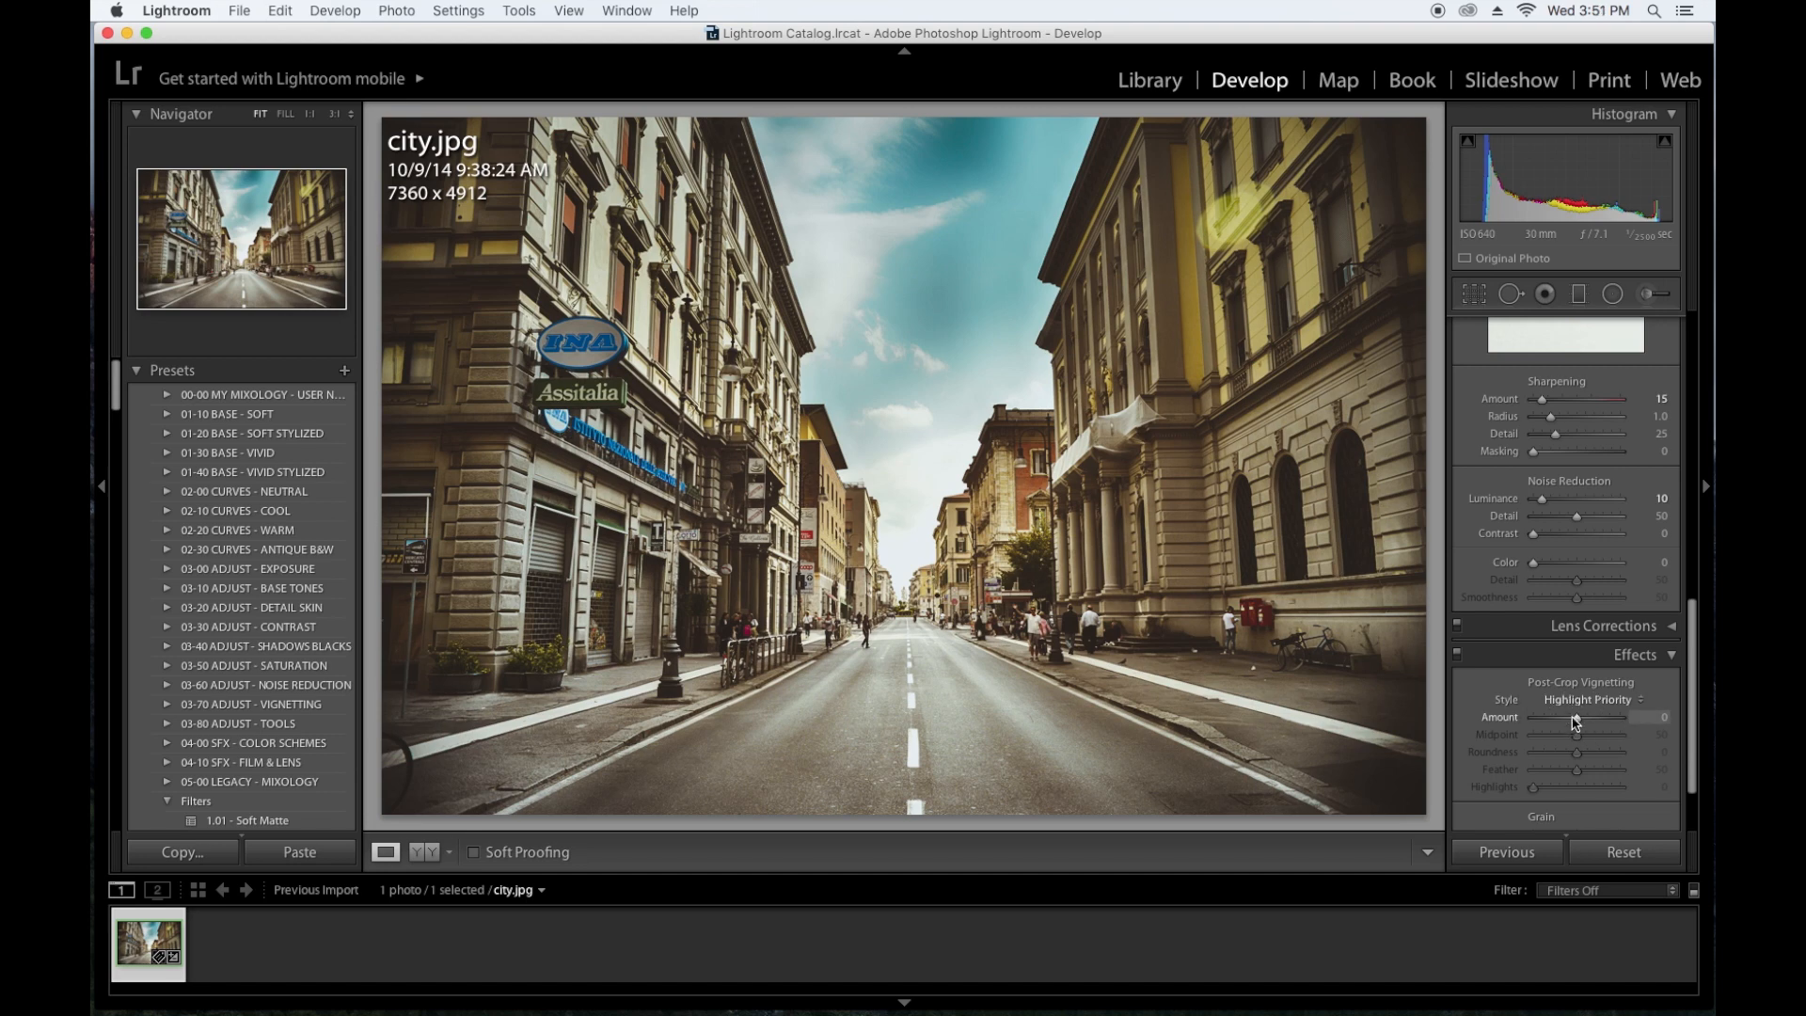
pyautogui.moveTo(1579, 721); pyautogui.dragTo(1573, 724)
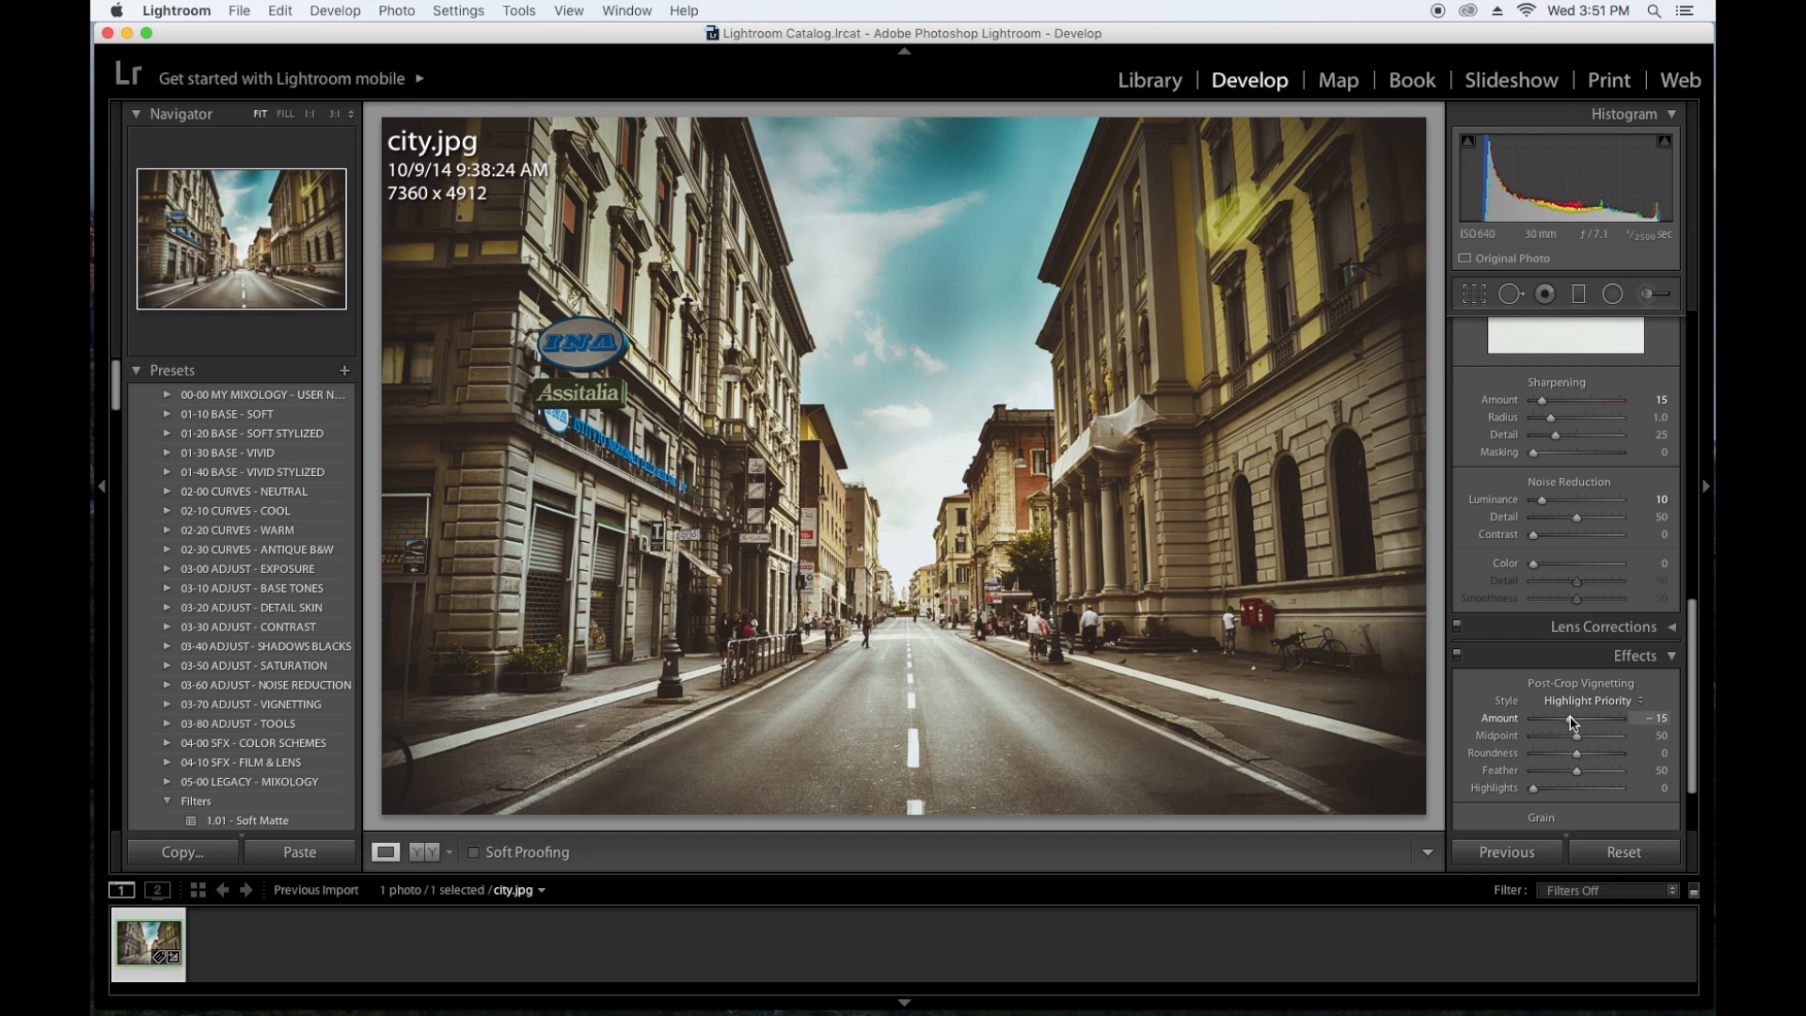
pyautogui.moveTo(1572, 718); pyautogui.dragTo(1575, 719)
pyautogui.scroll(1, 1576, 719)
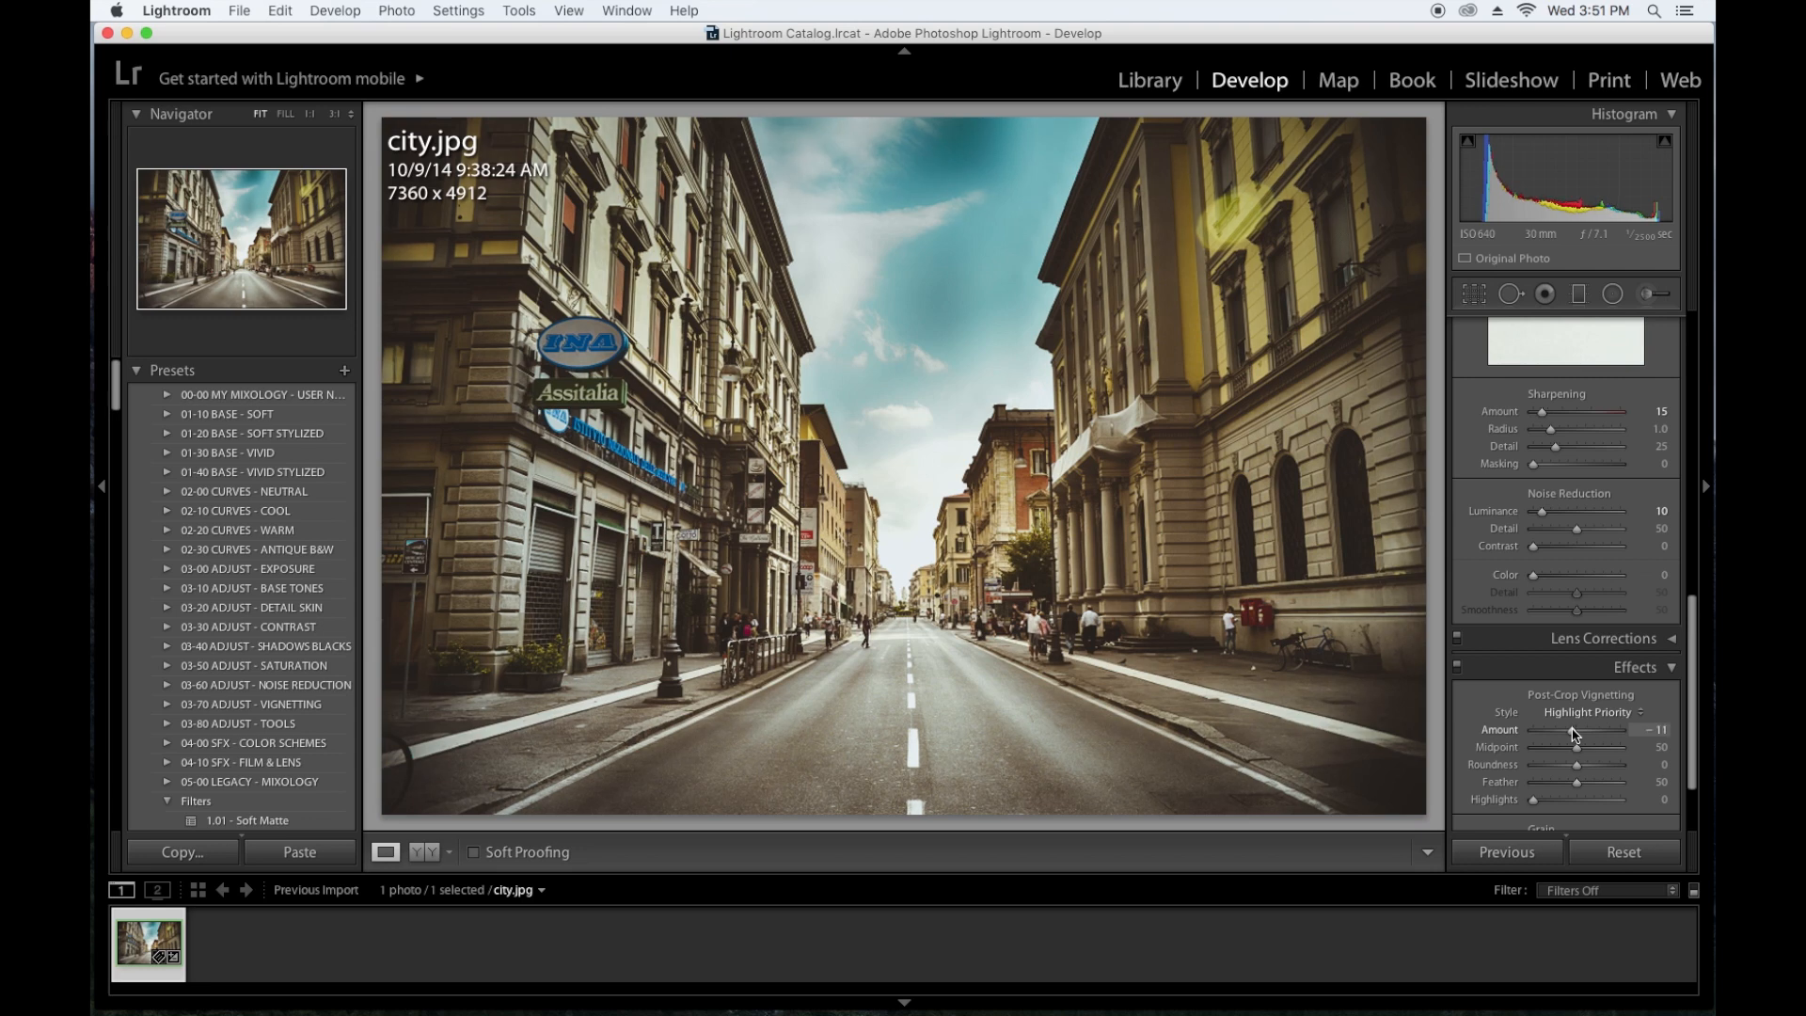
pyautogui.scroll(-3, 1606, 750)
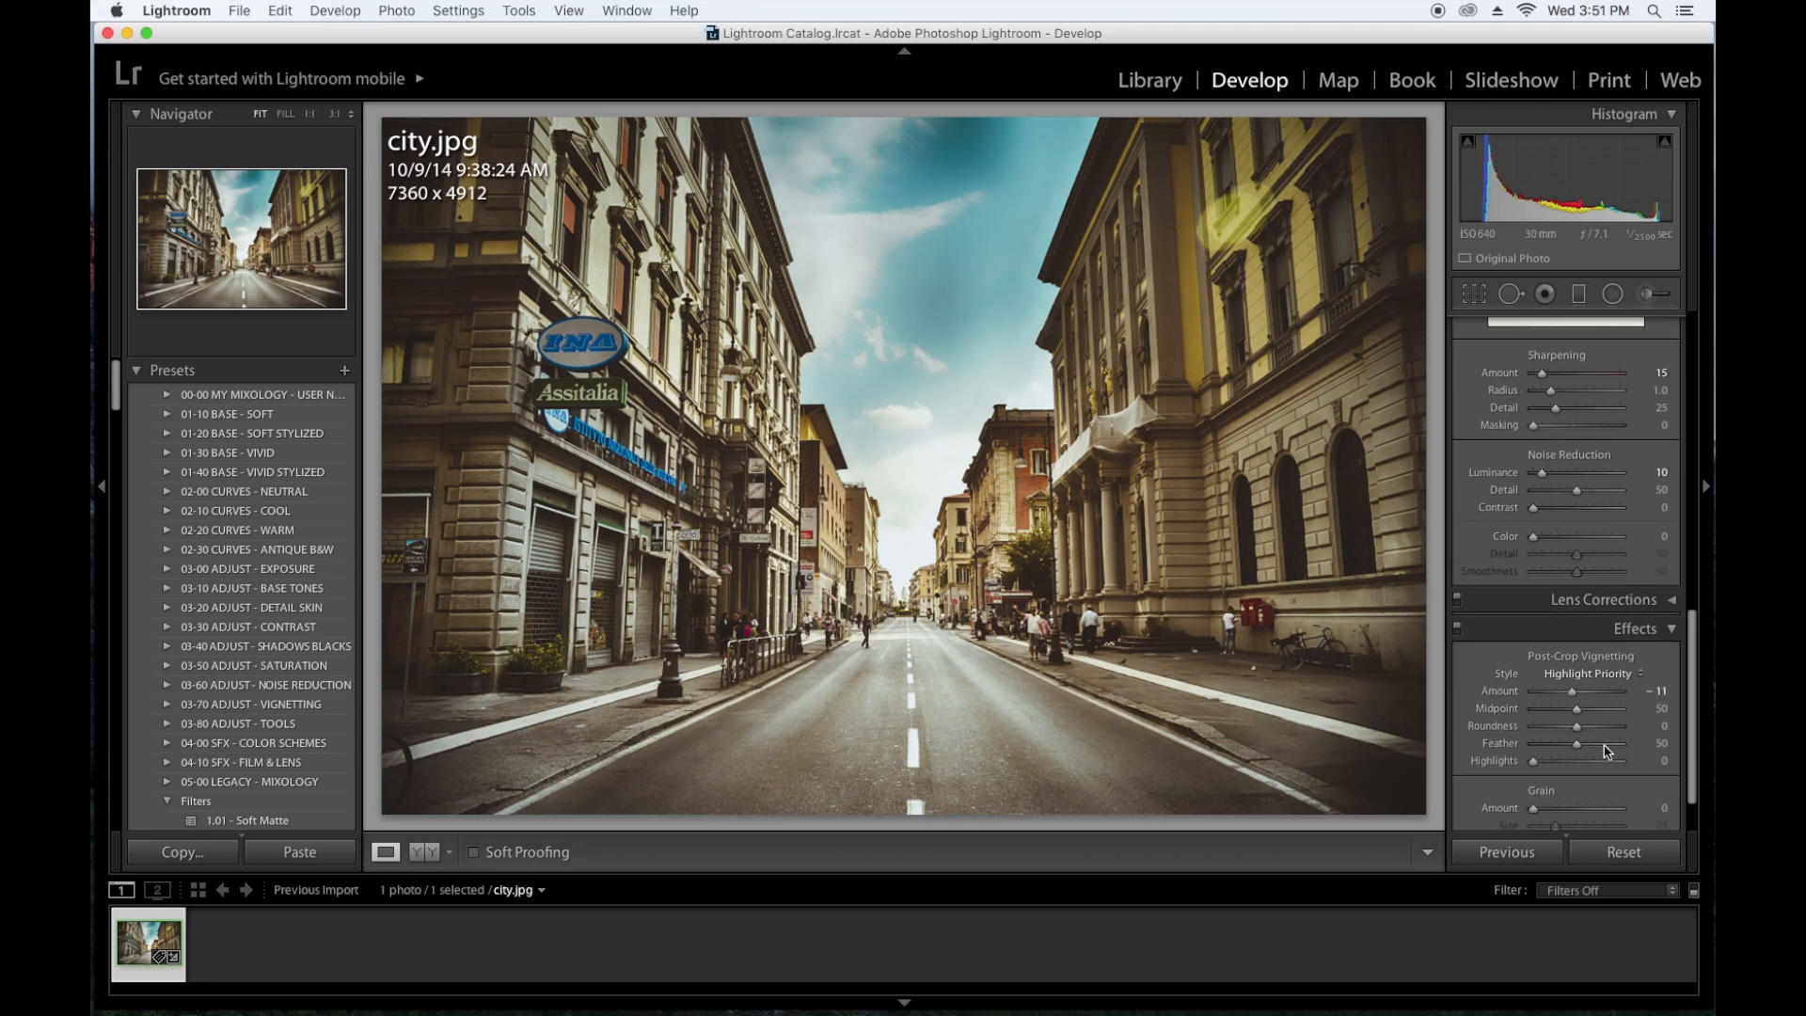
pyautogui.scroll(1, 1597, 823)
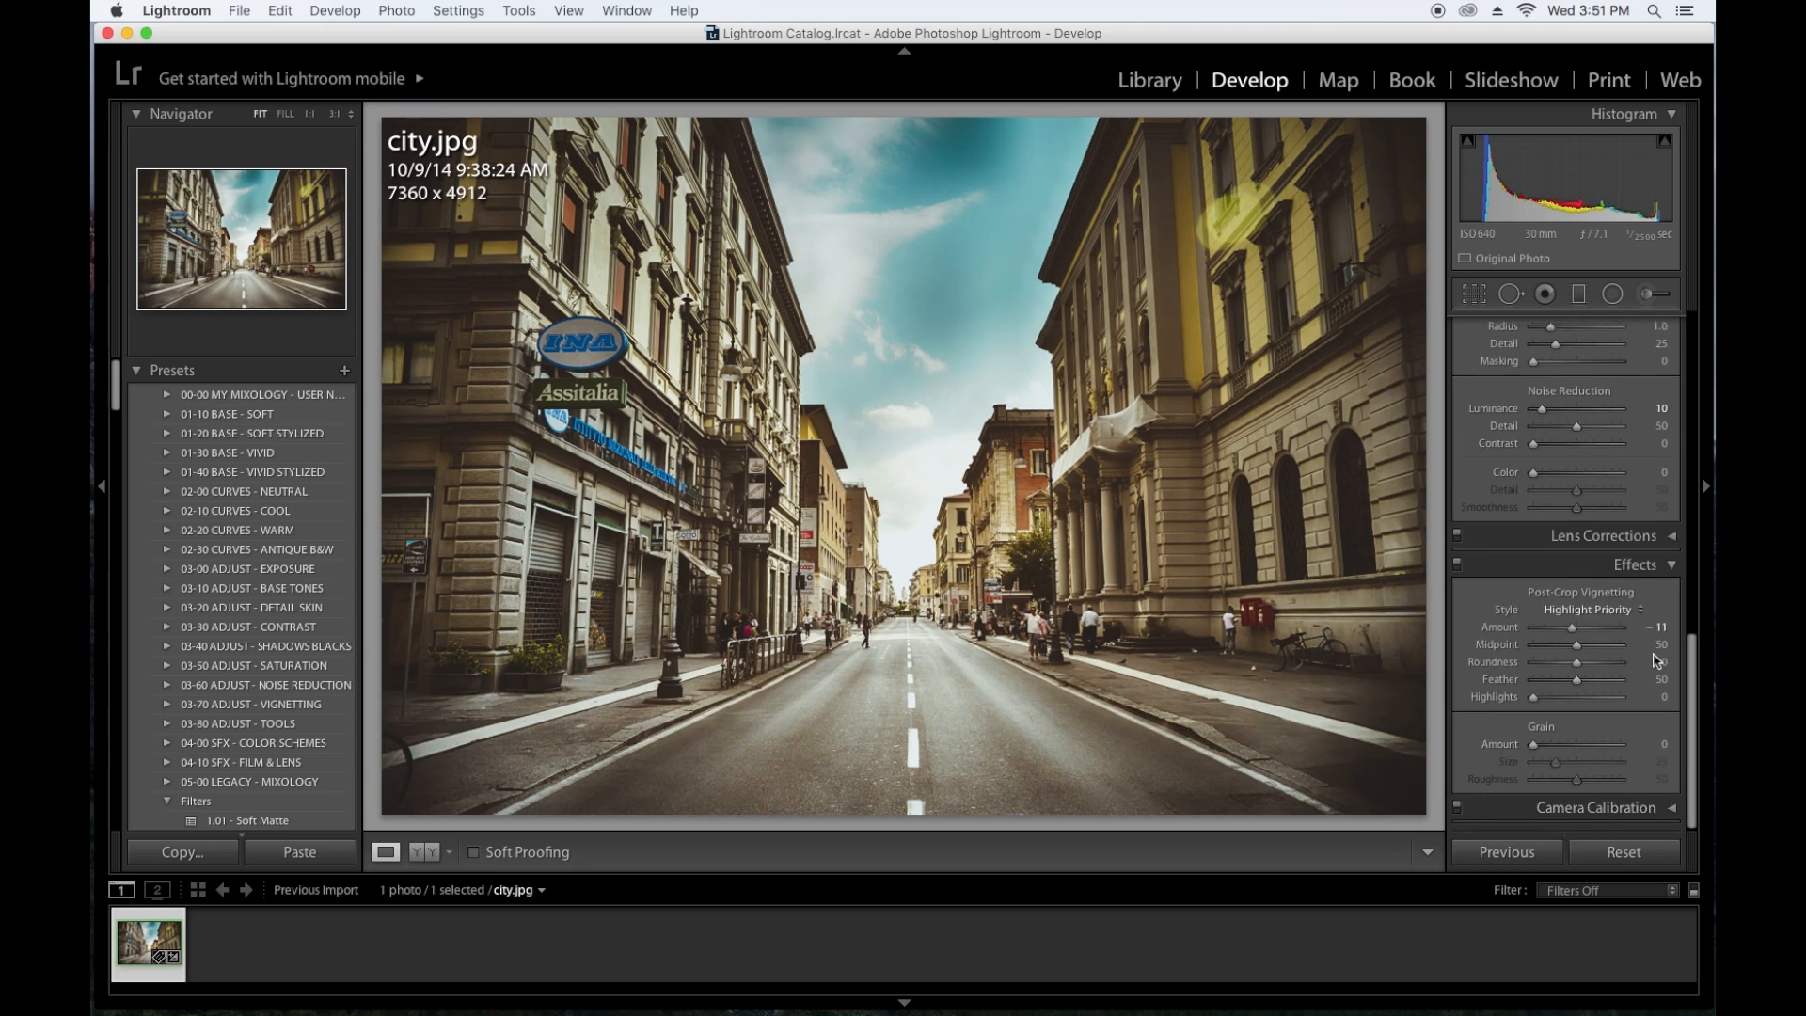
# Collapse the Effects, Detail and Split Toning sections and return to the basic adjustments
pyautogui.click(1673, 564)
pyautogui.scroll(5, 1669, 526)
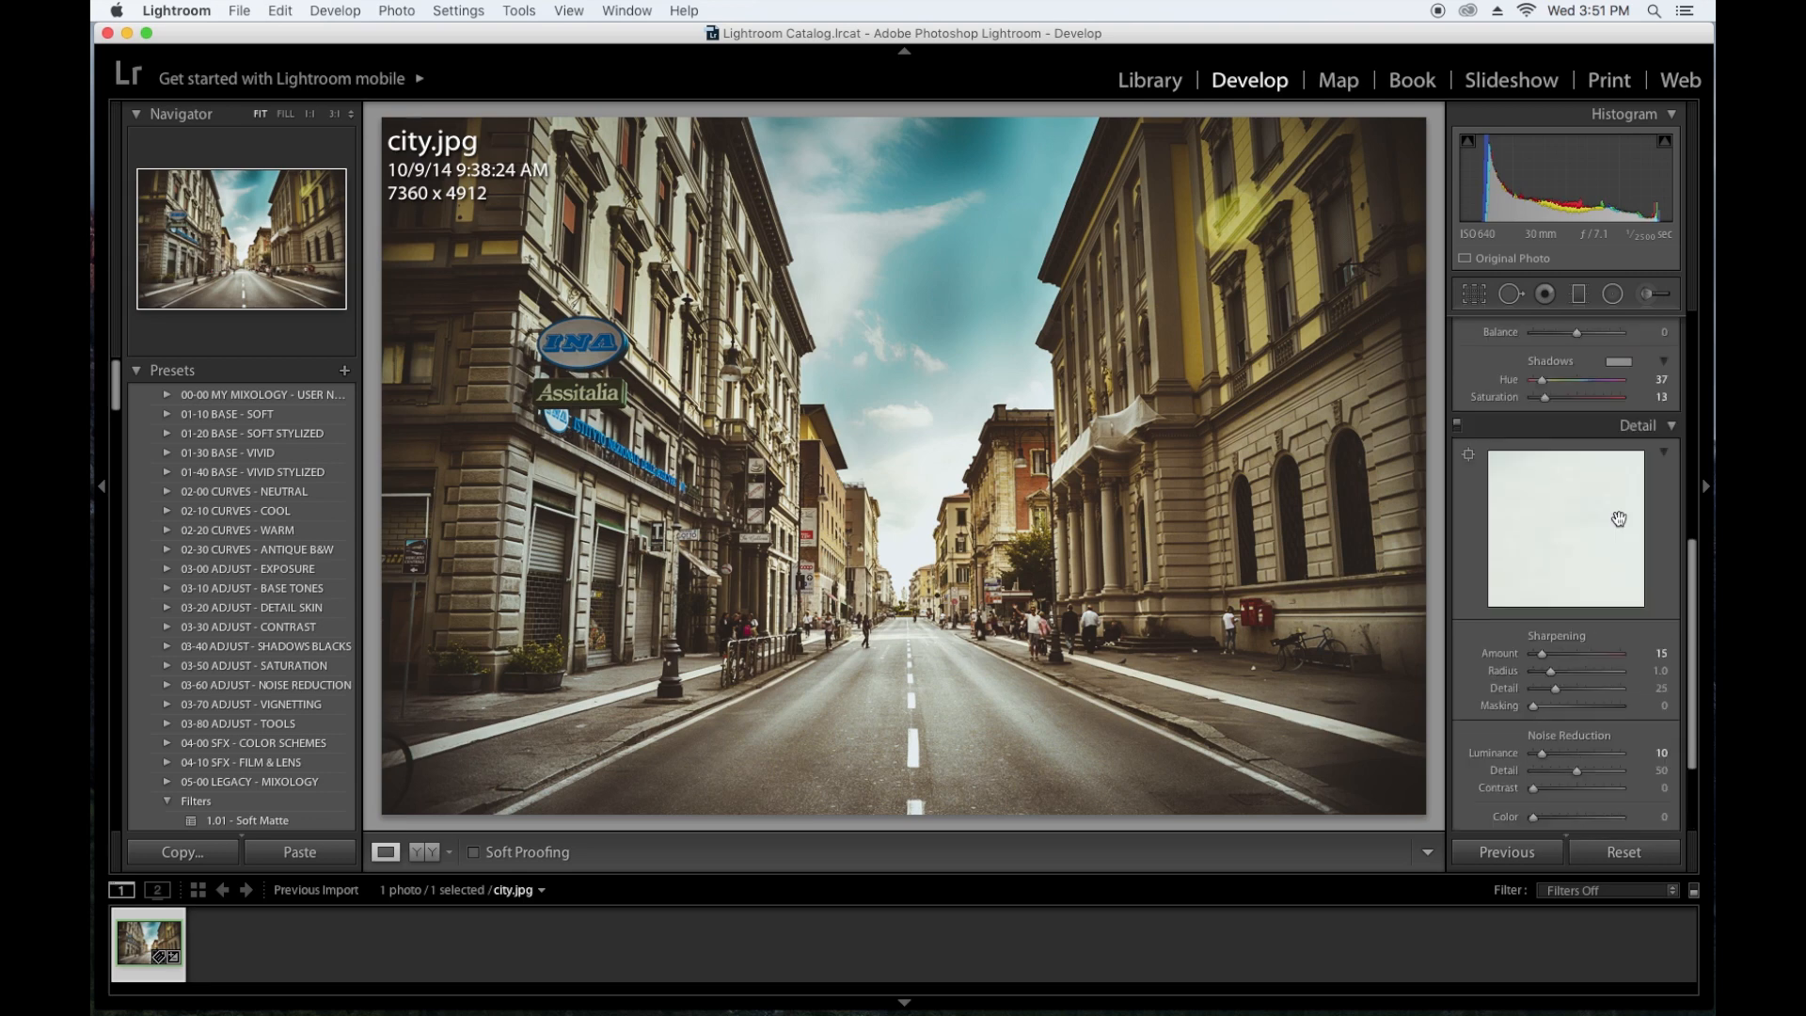
pyautogui.click(1665, 496)
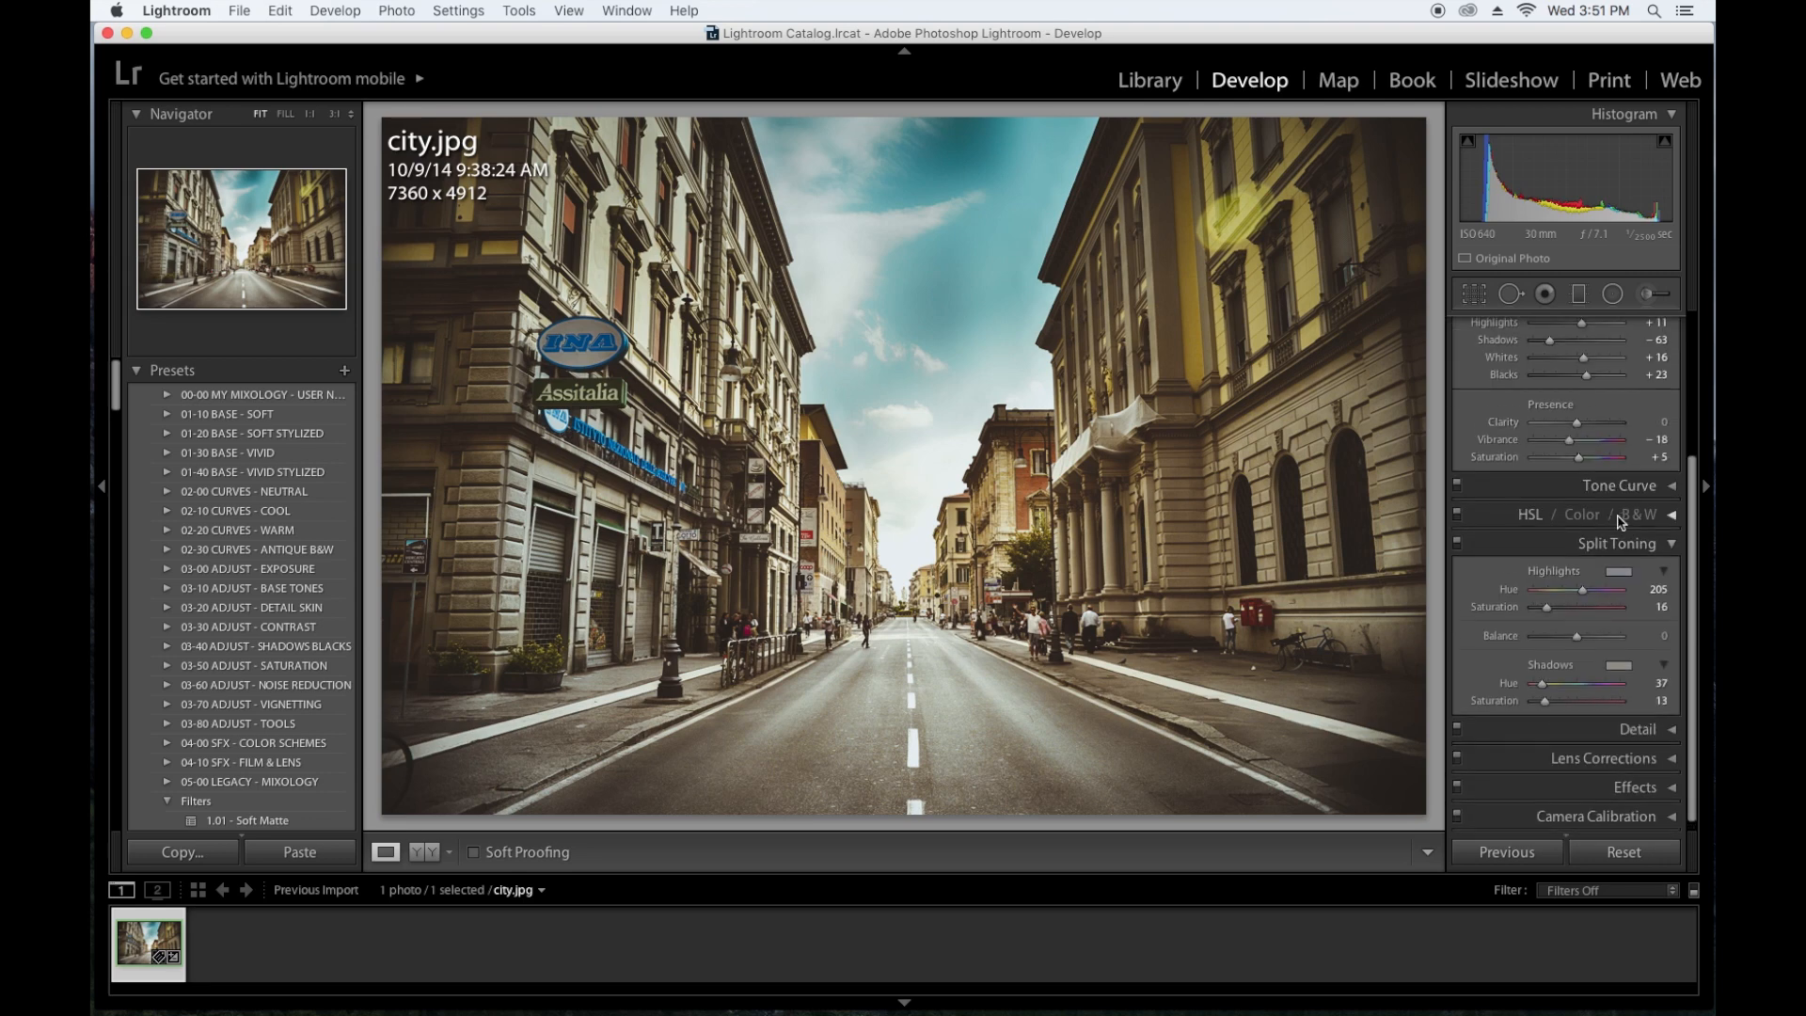
pyautogui.click(1641, 546)
pyautogui.scroll(2, 1599, 527)
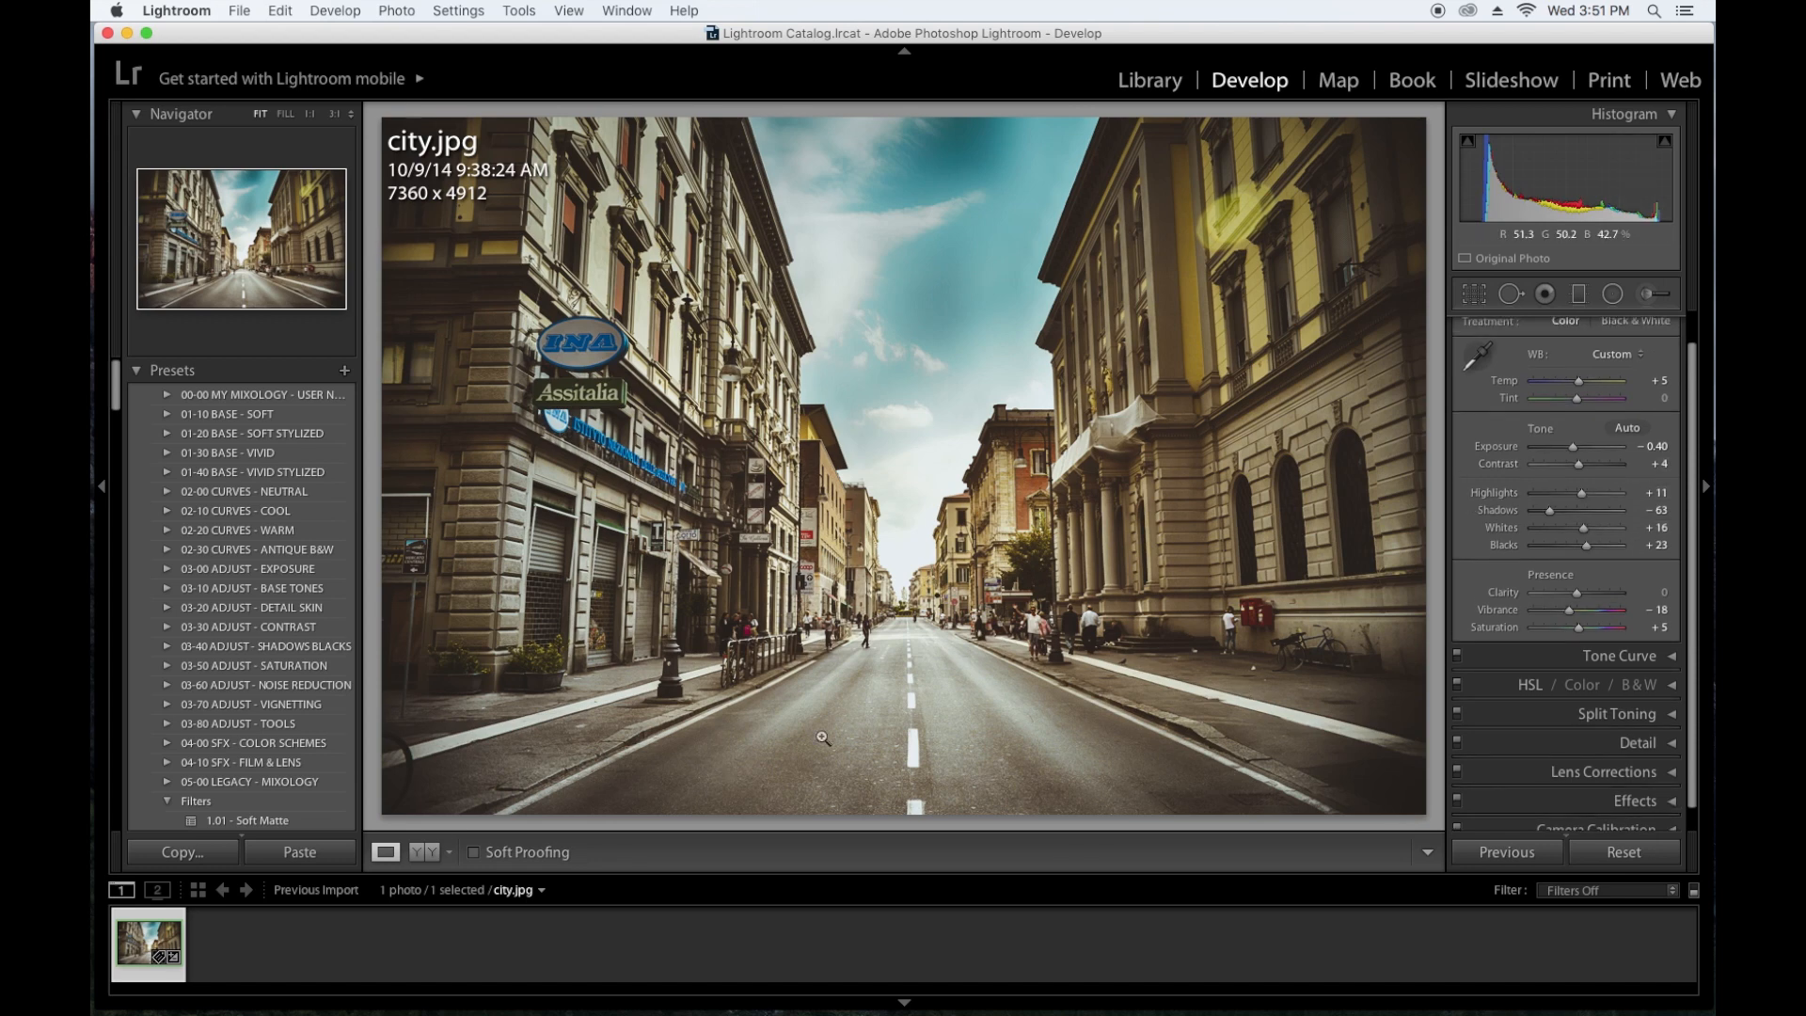
# Switch repeatedly between the original and edited versions of the photo to compare the overall edit
pyautogui.press('\\')
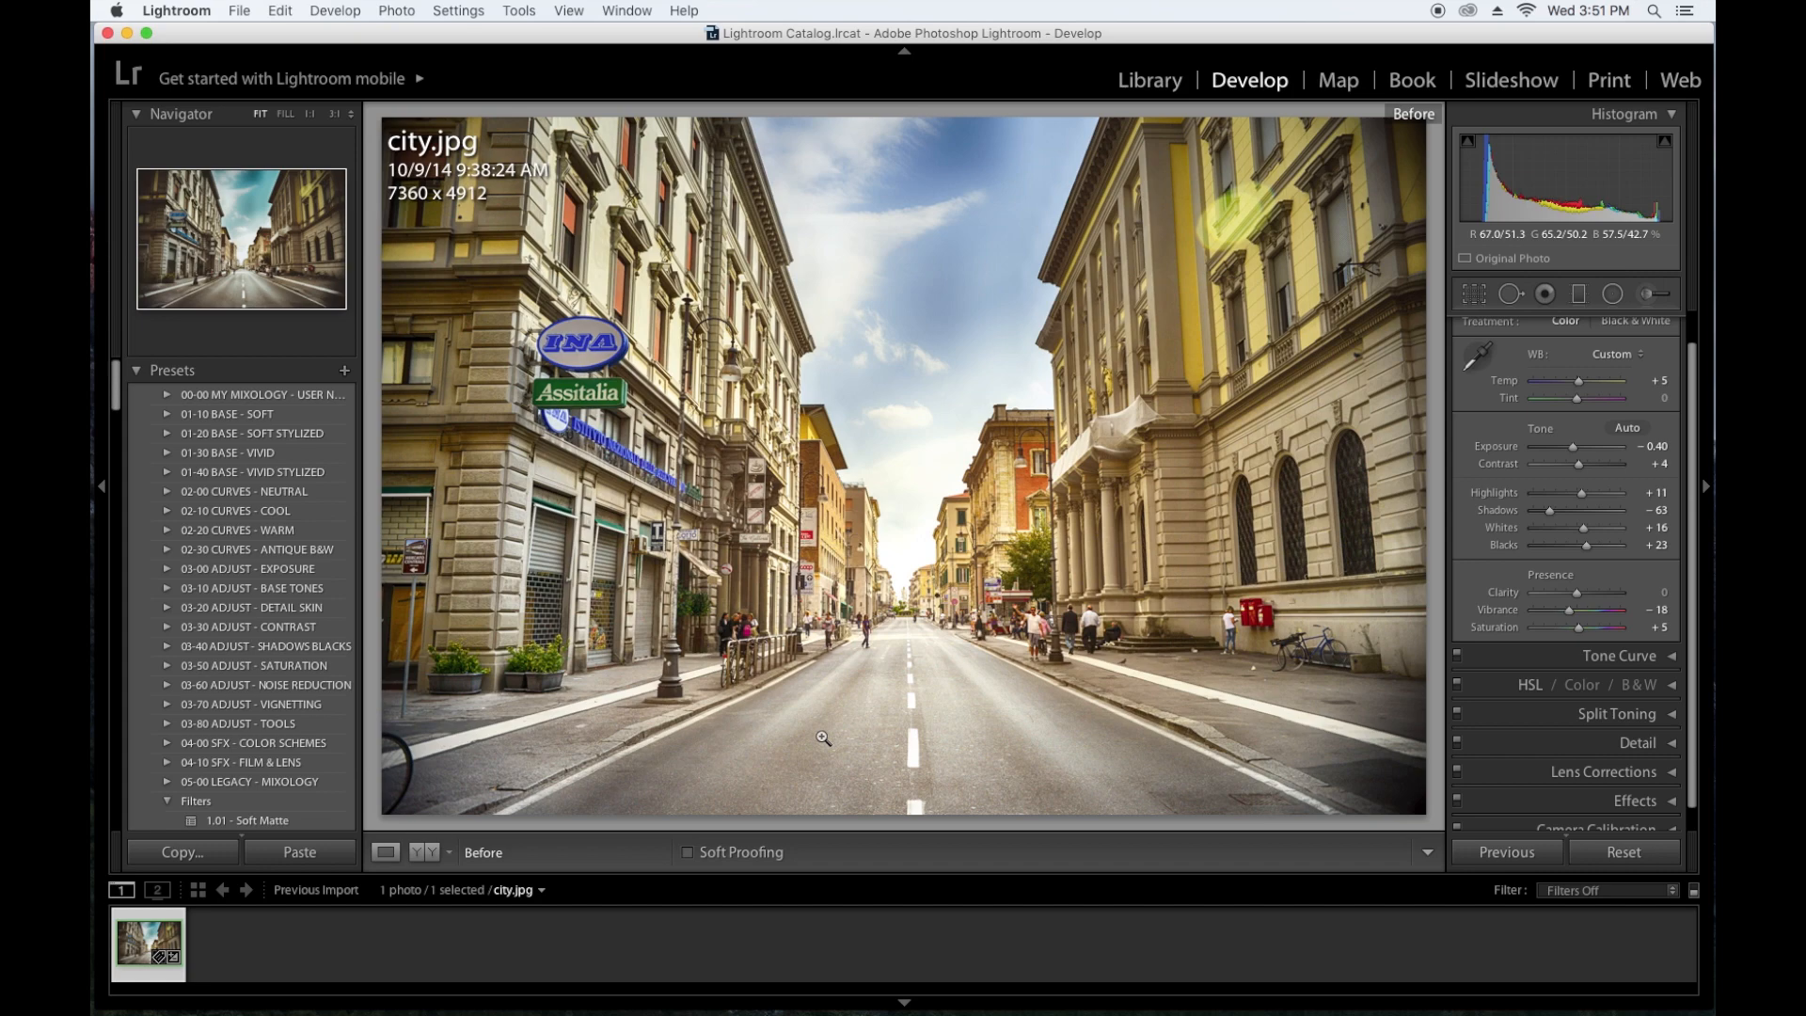
pyautogui.press('\\')
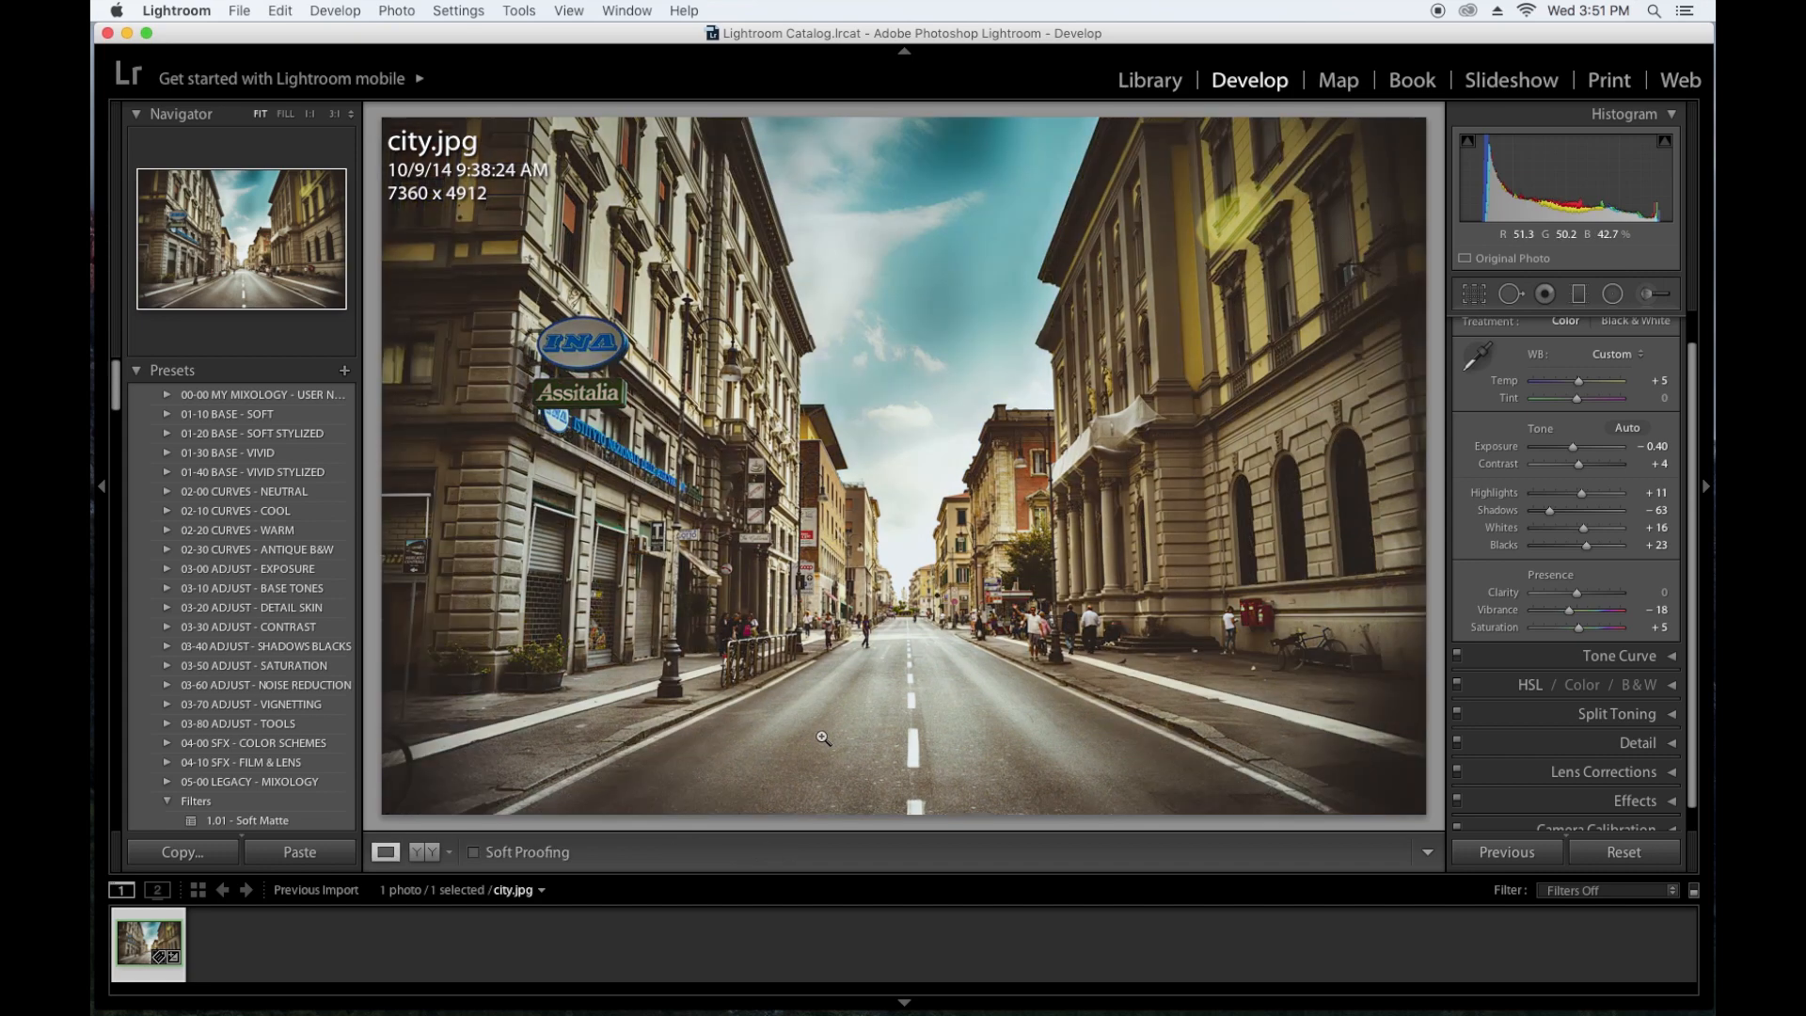
pyautogui.press('\\')
pyautogui.press('\\')
pyautogui.press('\\')
pyautogui.press('\\')
pyautogui.press('\\')
pyautogui.press('\\')
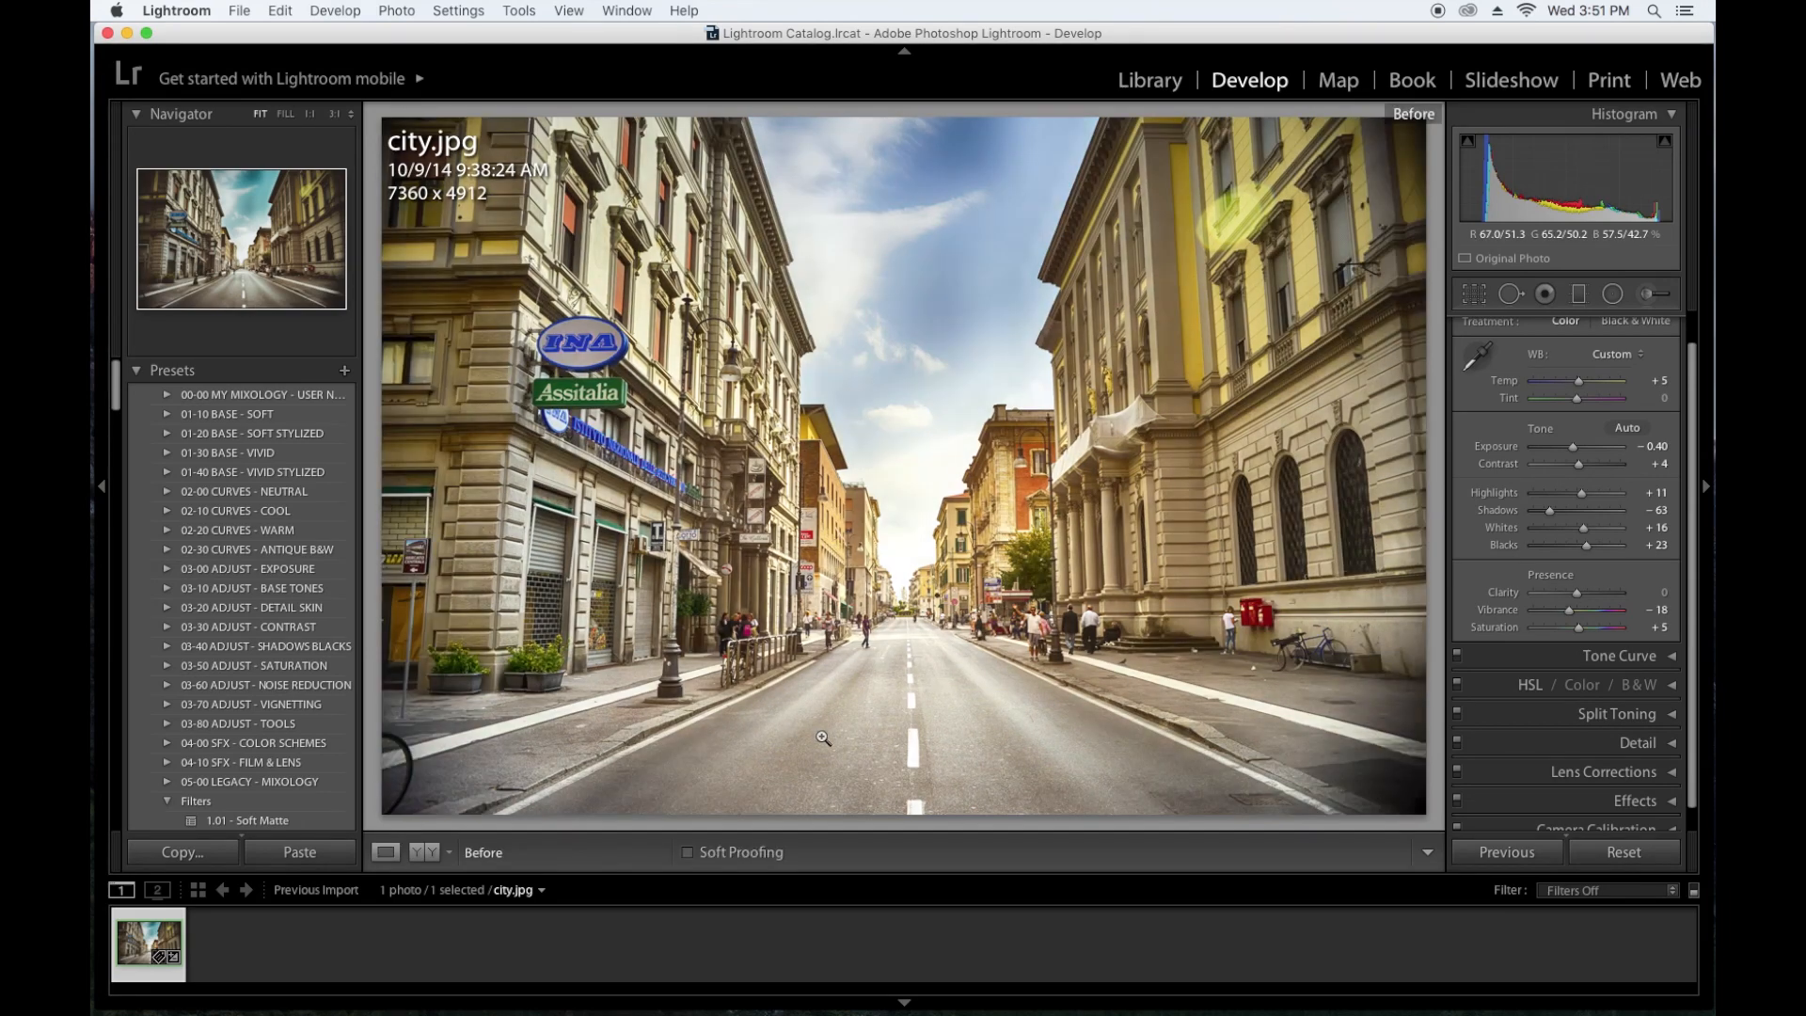
pyautogui.press('\\')
pyautogui.press('\\')
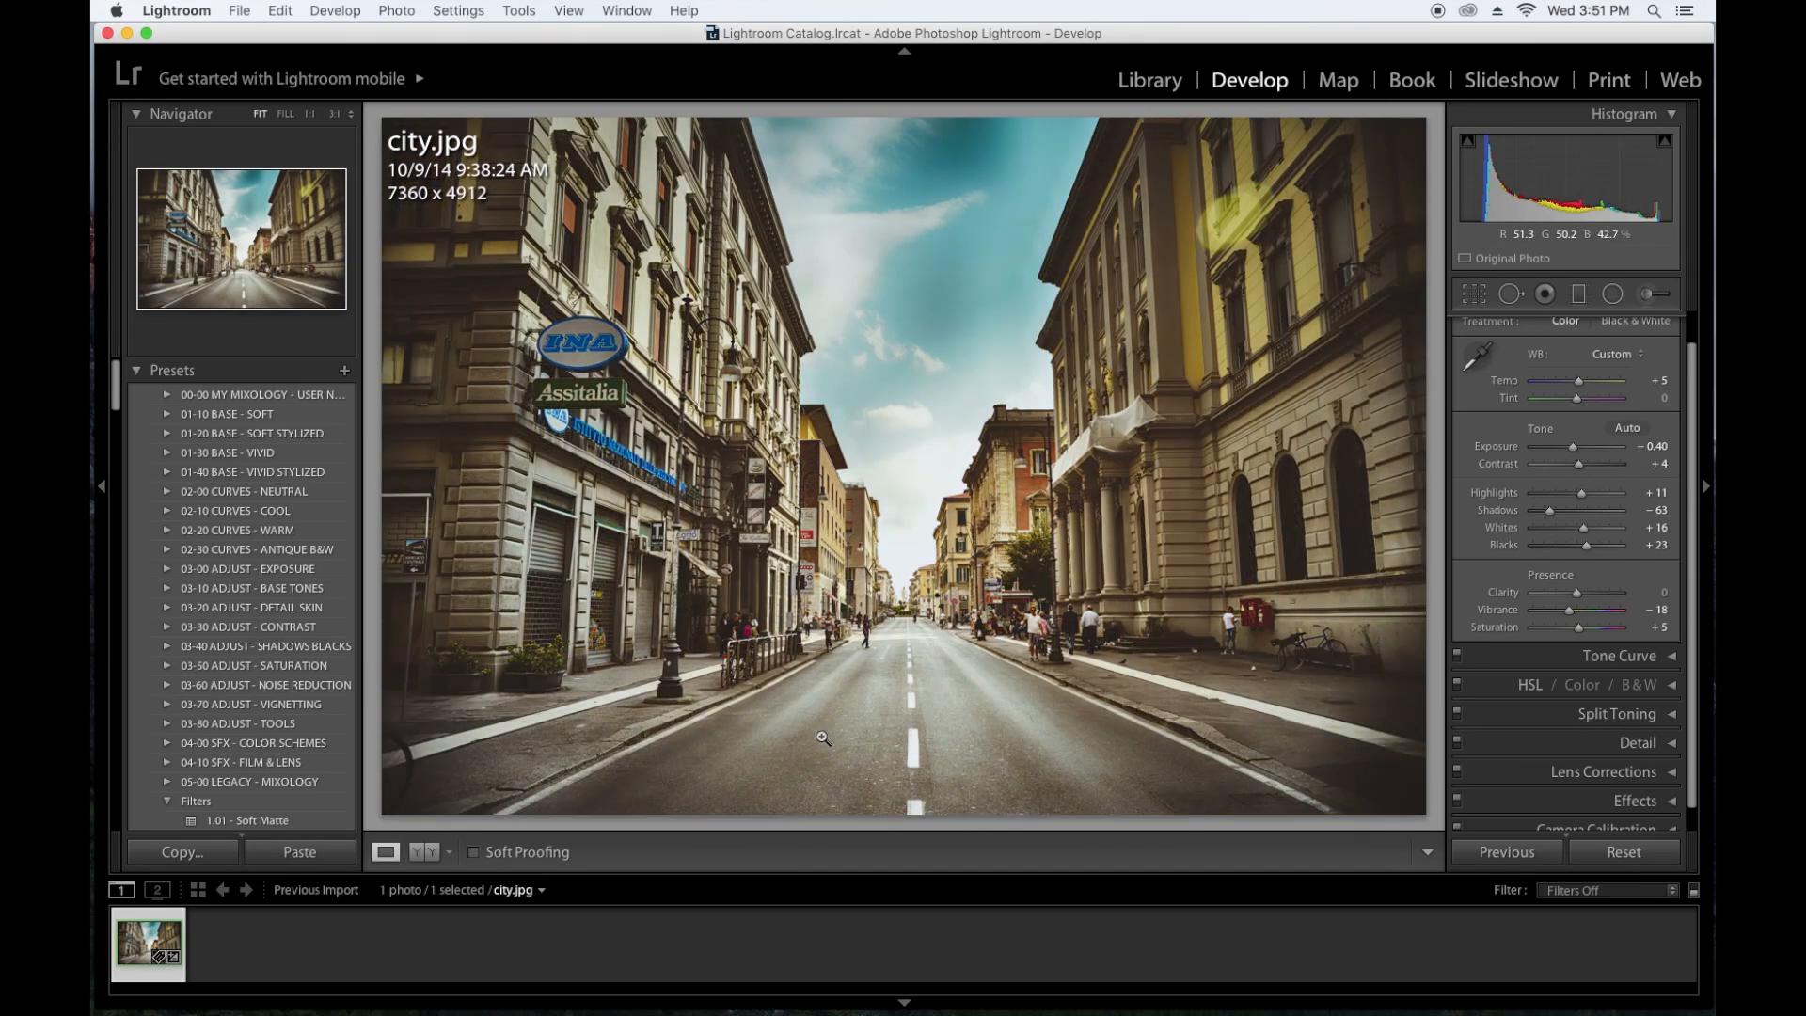
pyautogui.press('\\')
pyautogui.press('\\')
# Add a slanted graduated filter rising from the lower-right street and set its exposure to -0.24
pyautogui.scroll(1, 1646, 470)
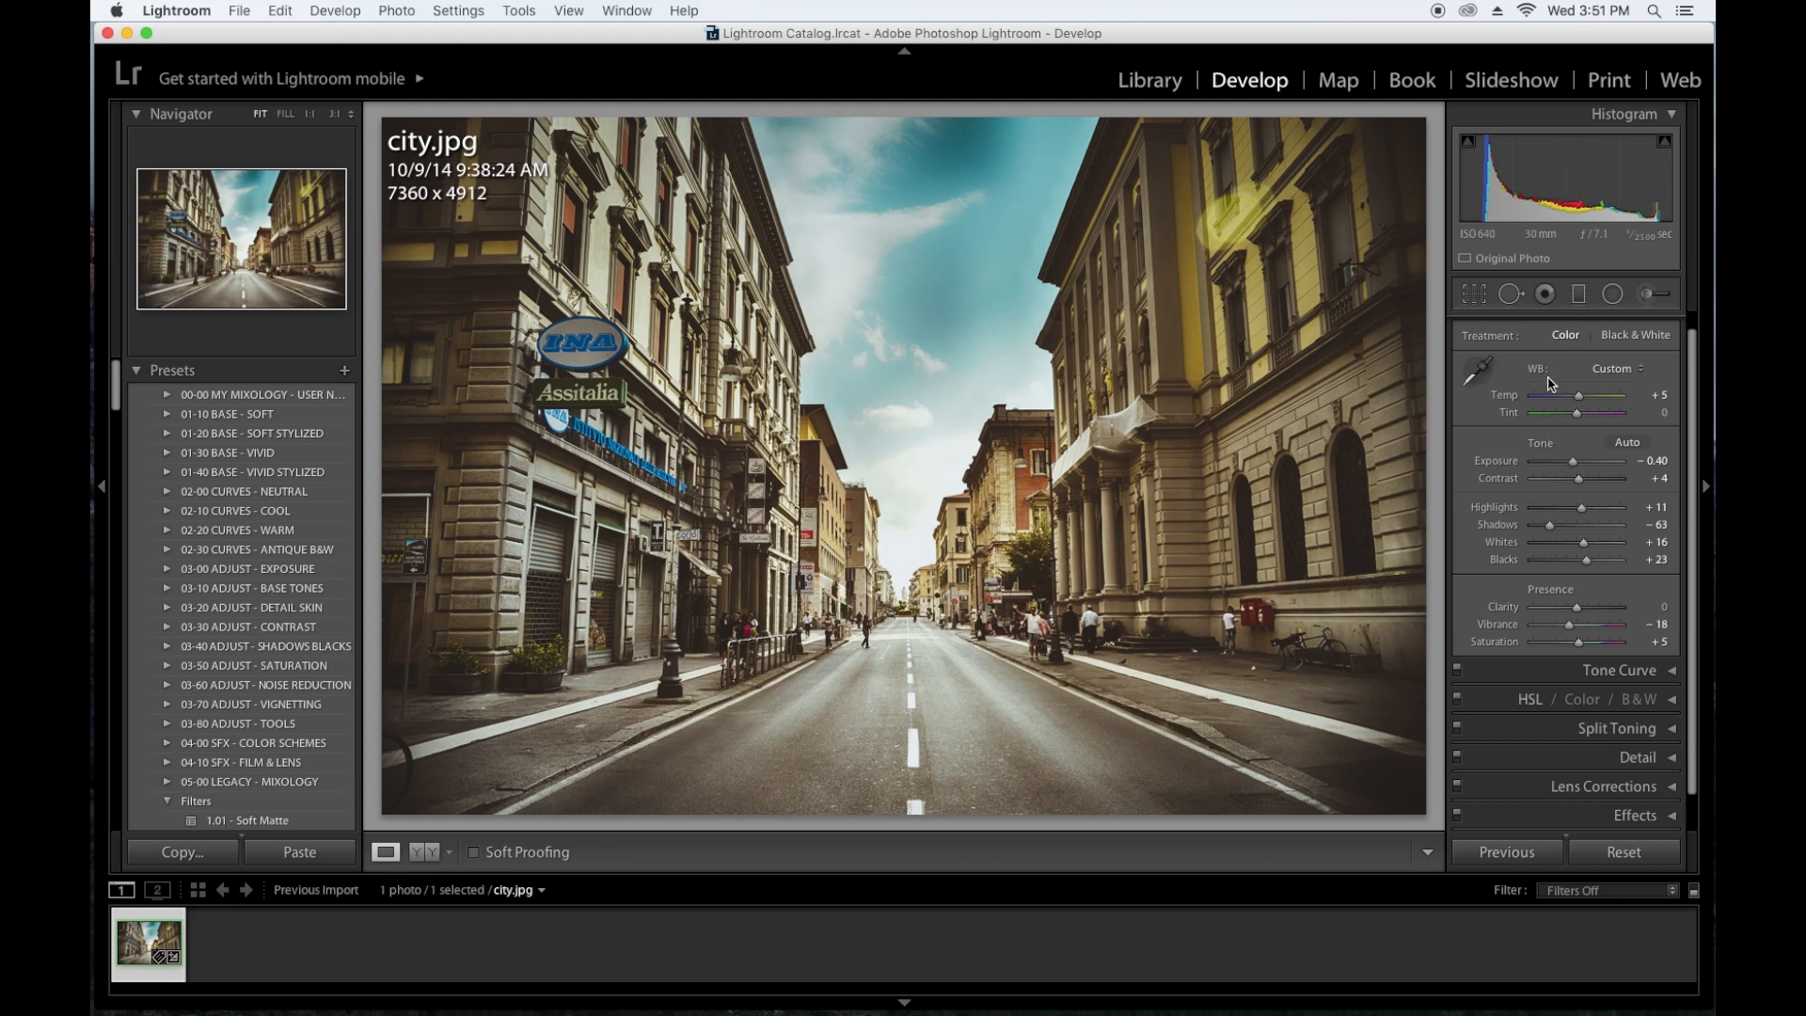
pyautogui.click(1579, 294)
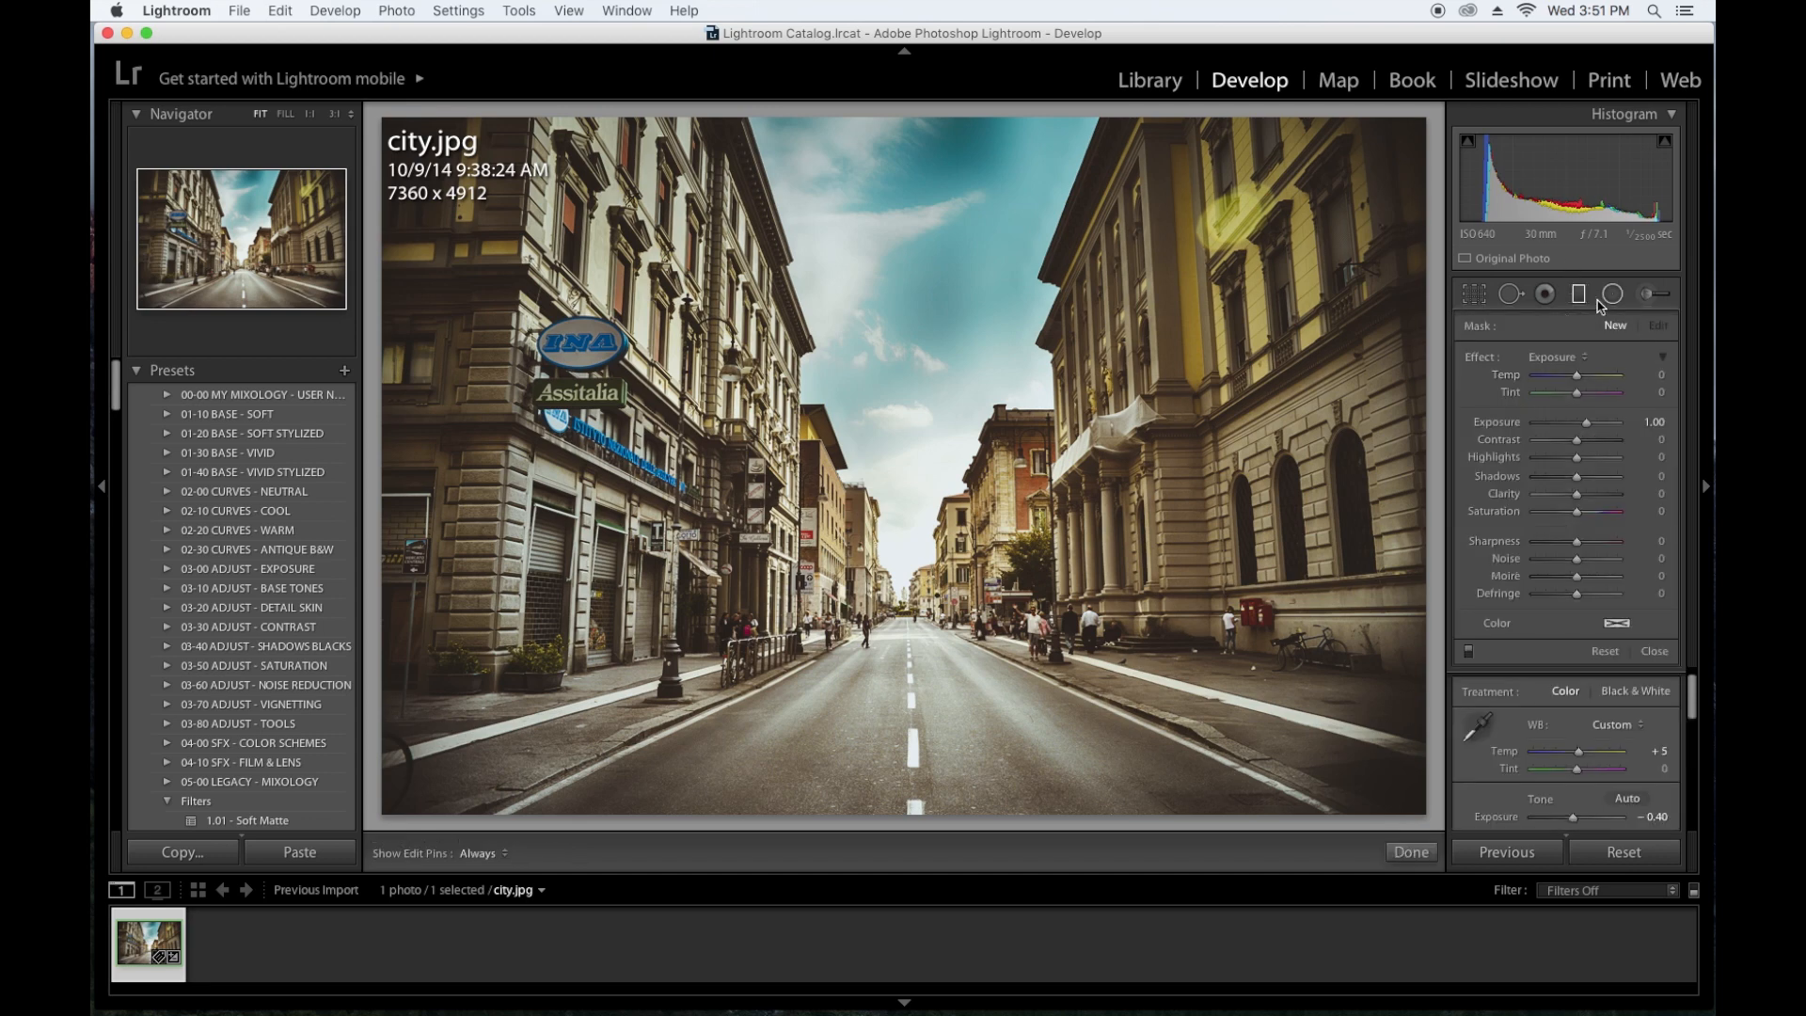
pyautogui.moveTo(1242, 827); pyautogui.dragTo(1193, 649)
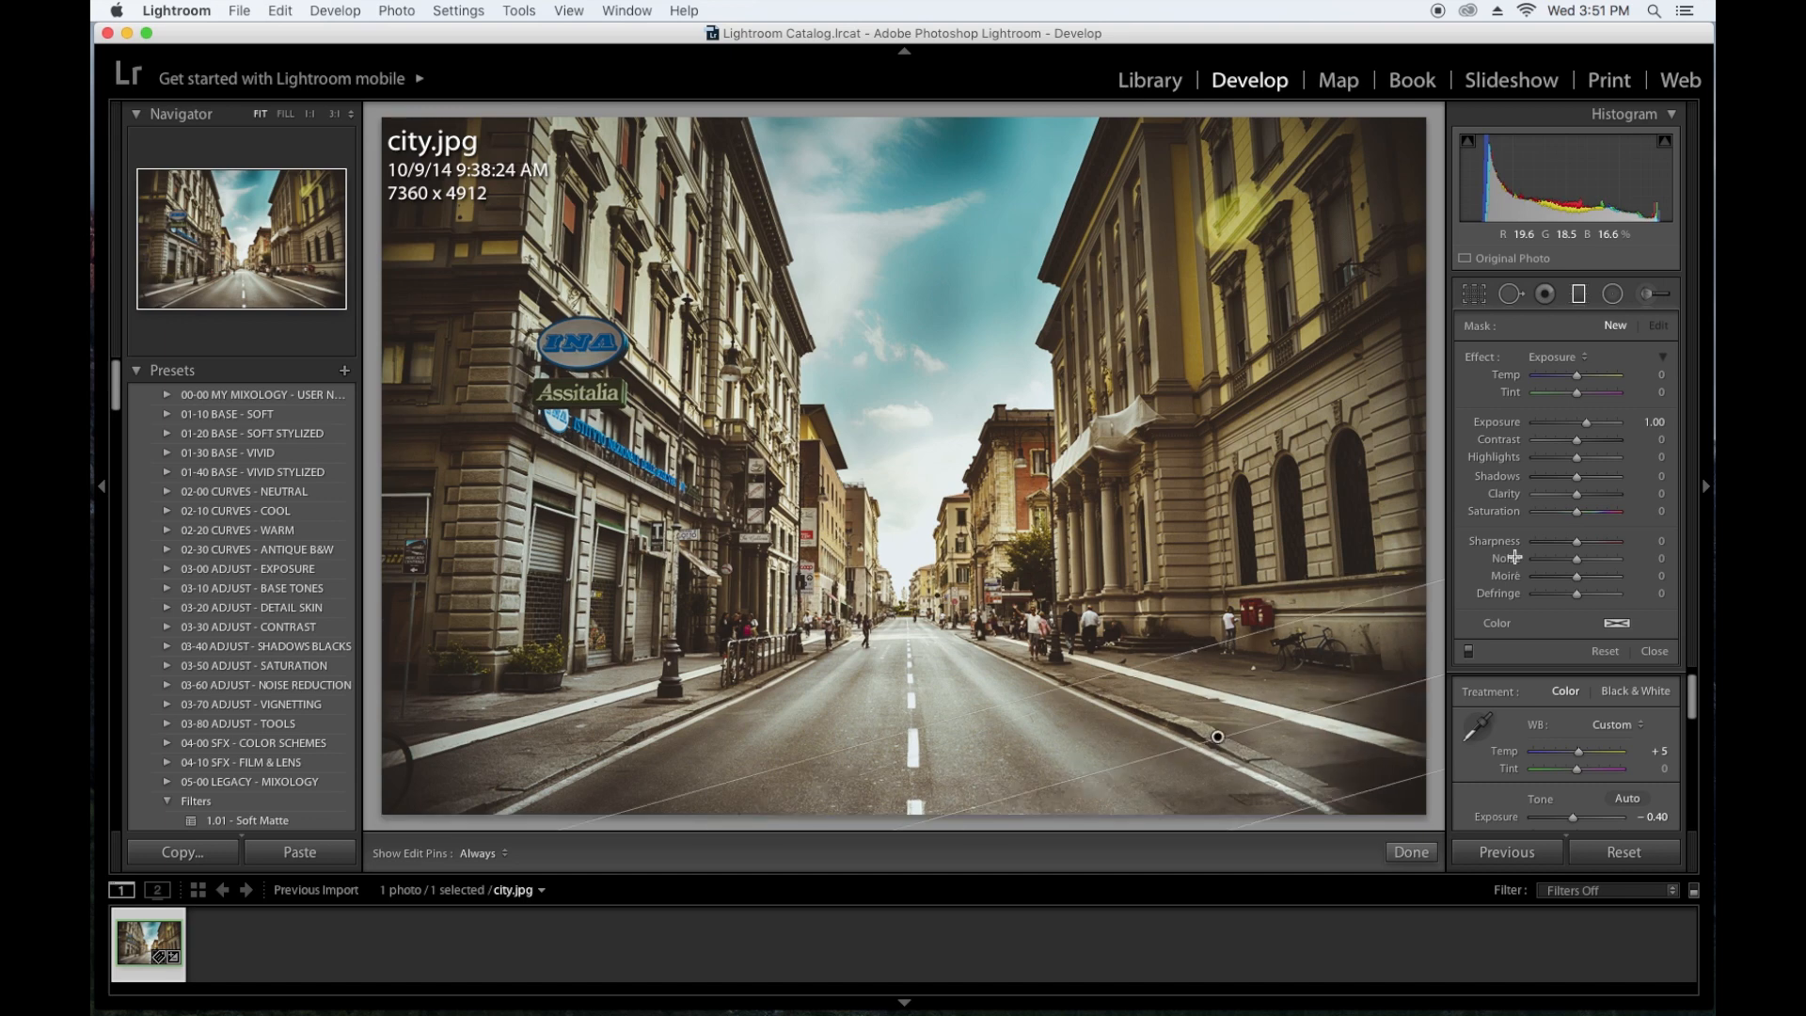
pyautogui.click(1573, 425)
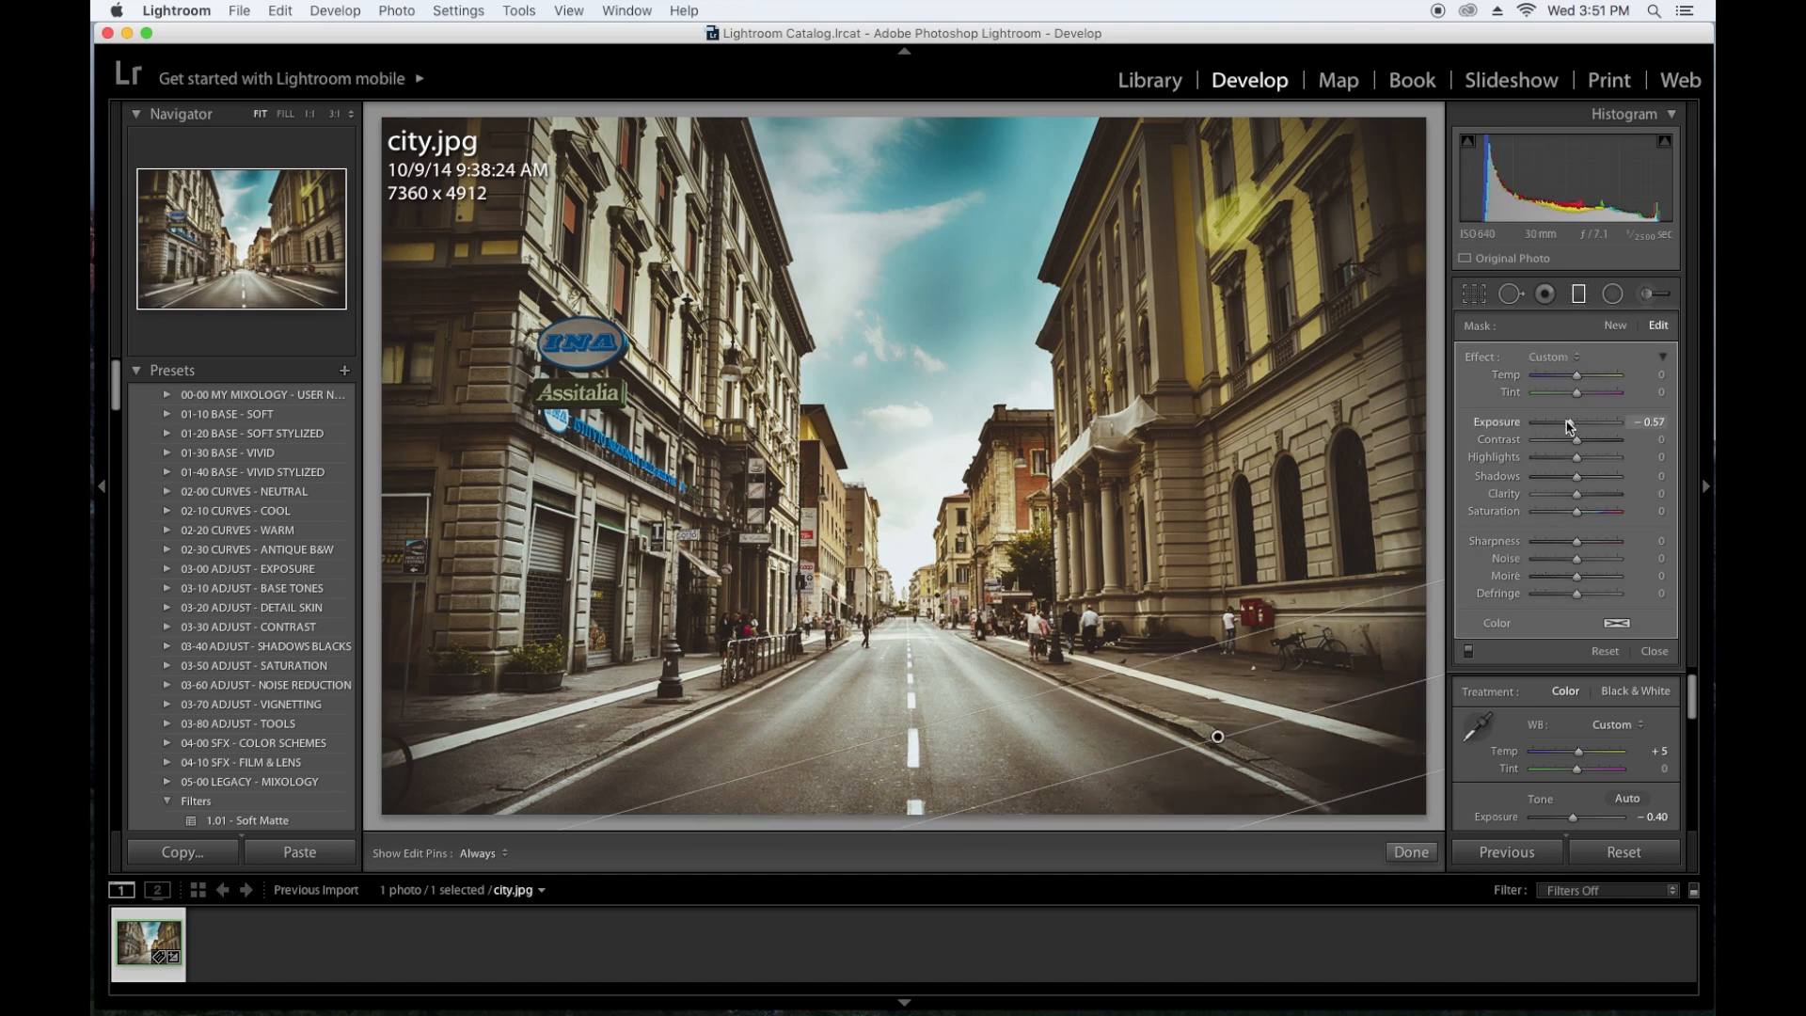
pyautogui.moveTo(1569, 423); pyautogui.dragTo(1573, 422)
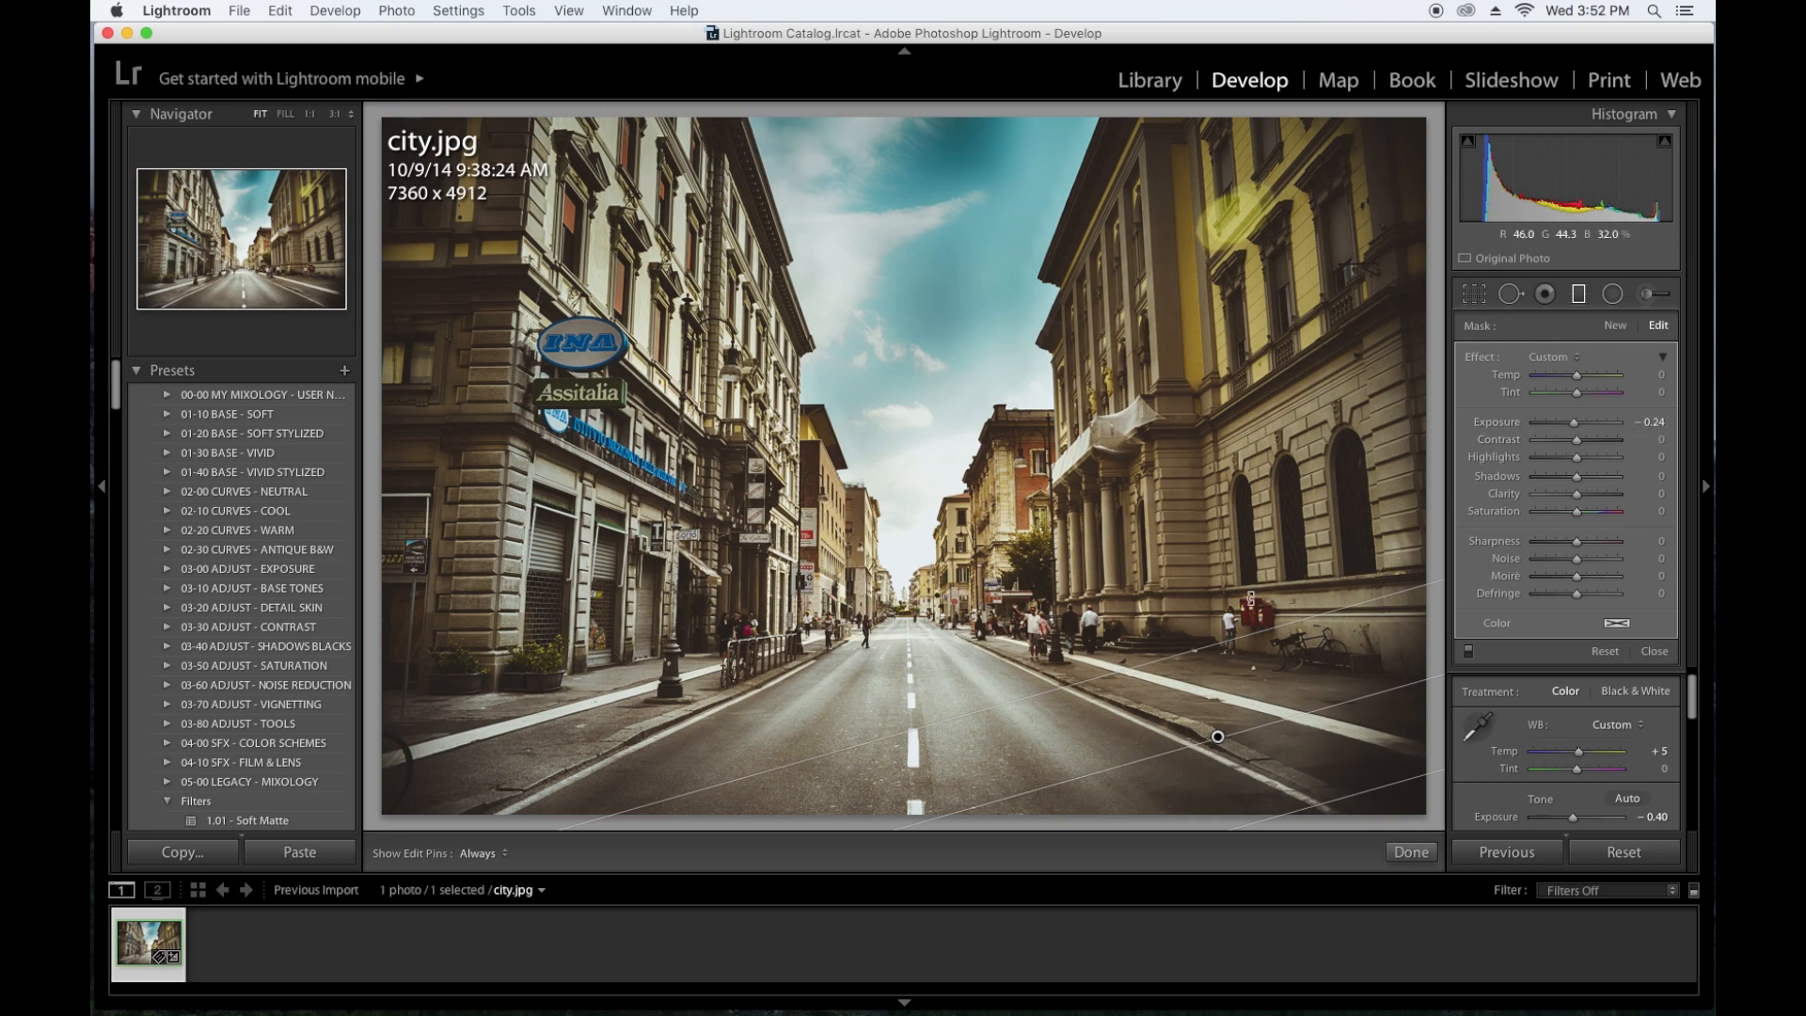
# Add a horizontal graduated filter over the street in the foreground and set its exposure to -1.57
pyautogui.moveTo(858, 825); pyautogui.dragTo(864, 660)
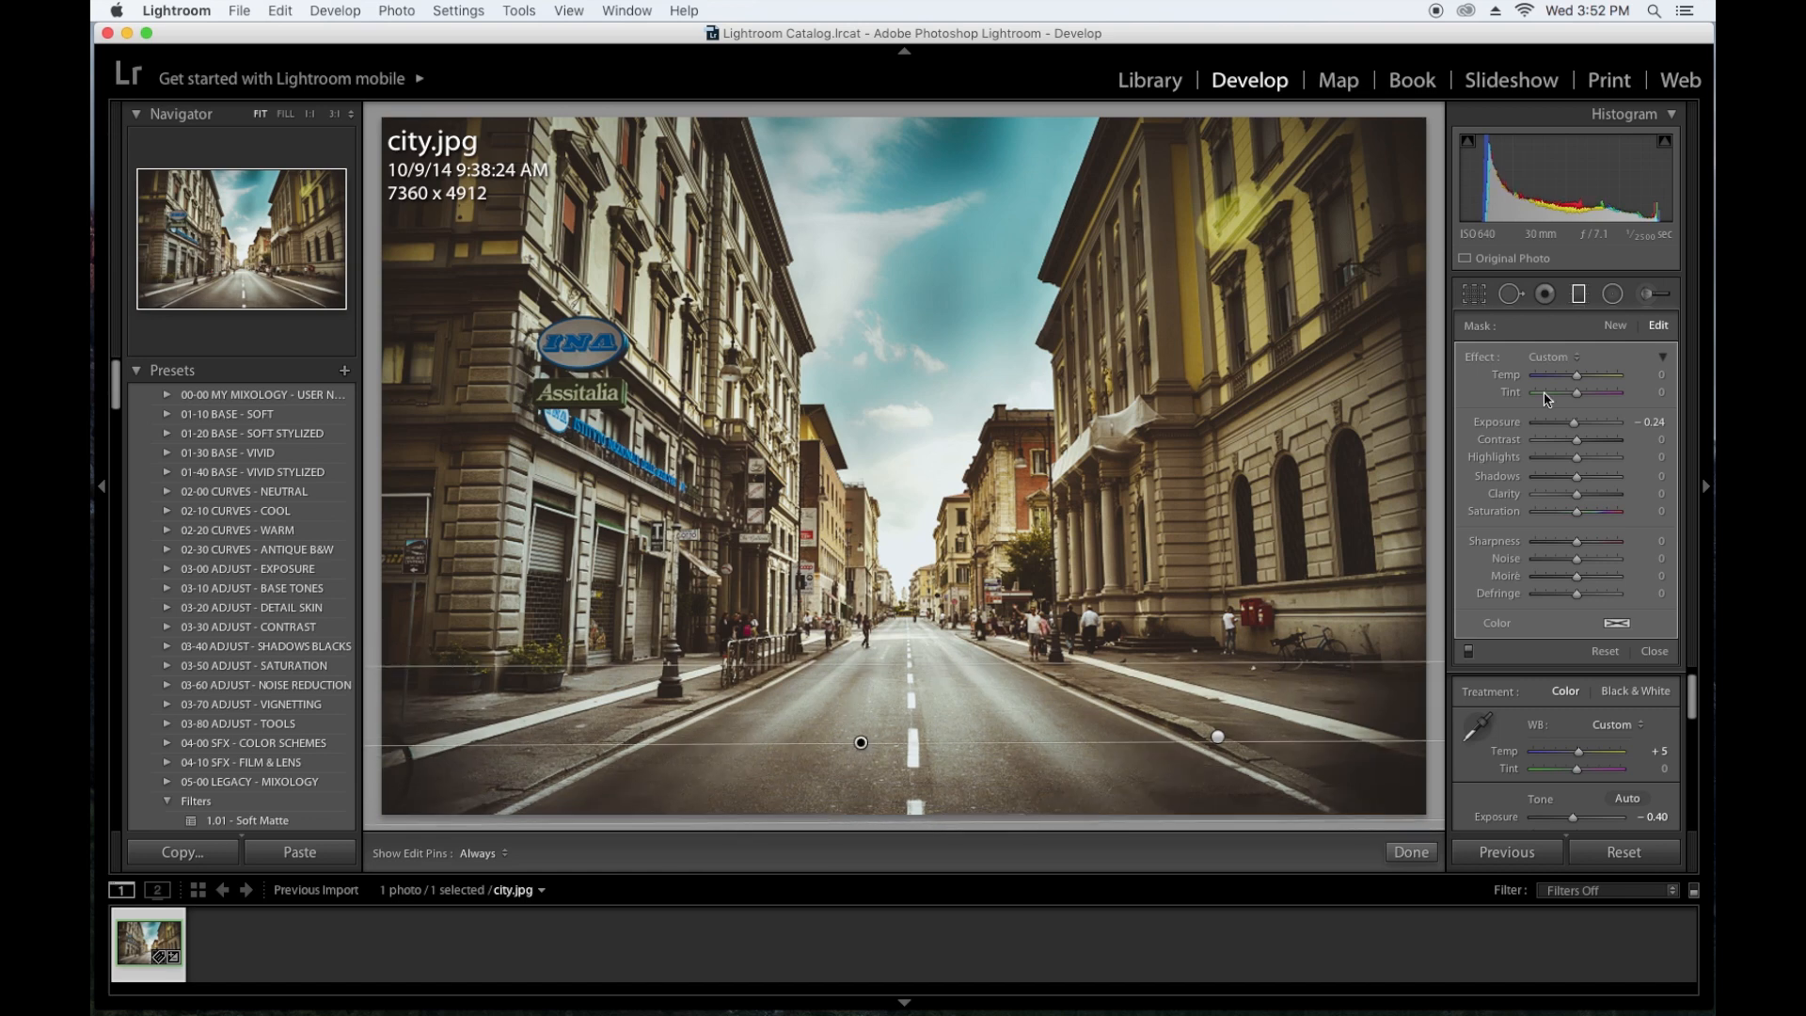
pyautogui.moveTo(1574, 423); pyautogui.dragTo(1560, 428)
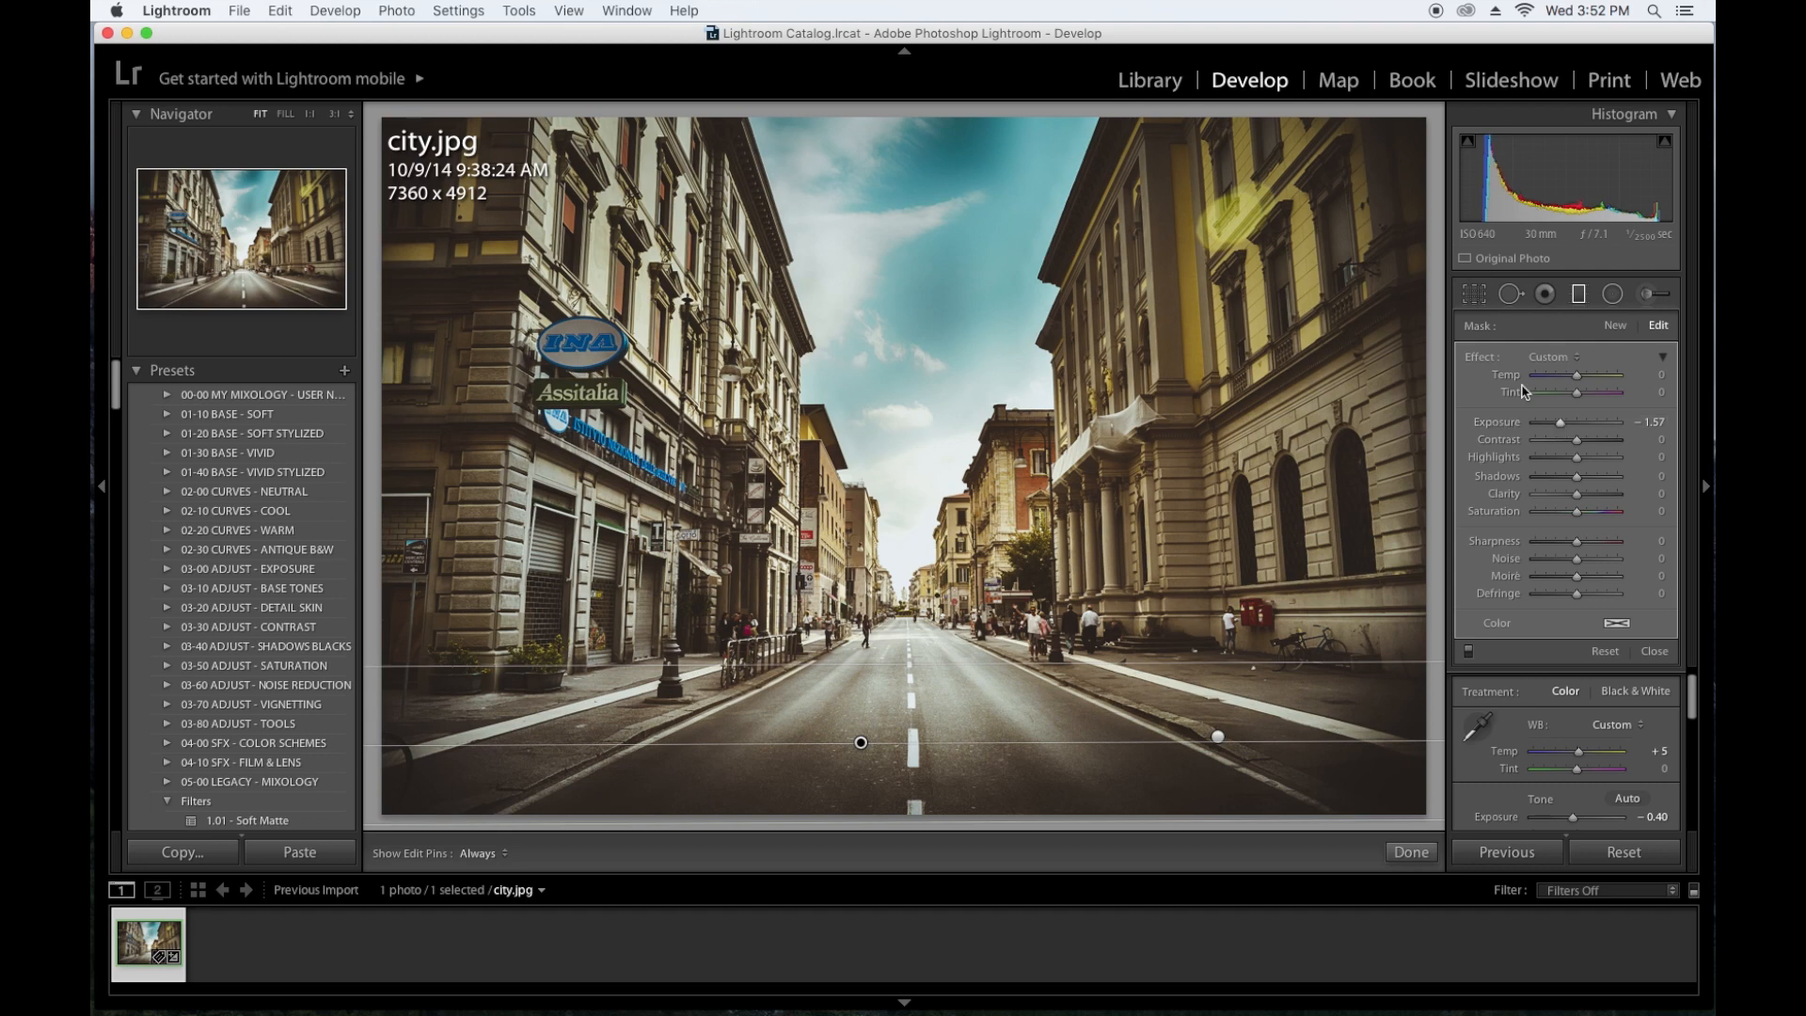
pyautogui.press('Return')
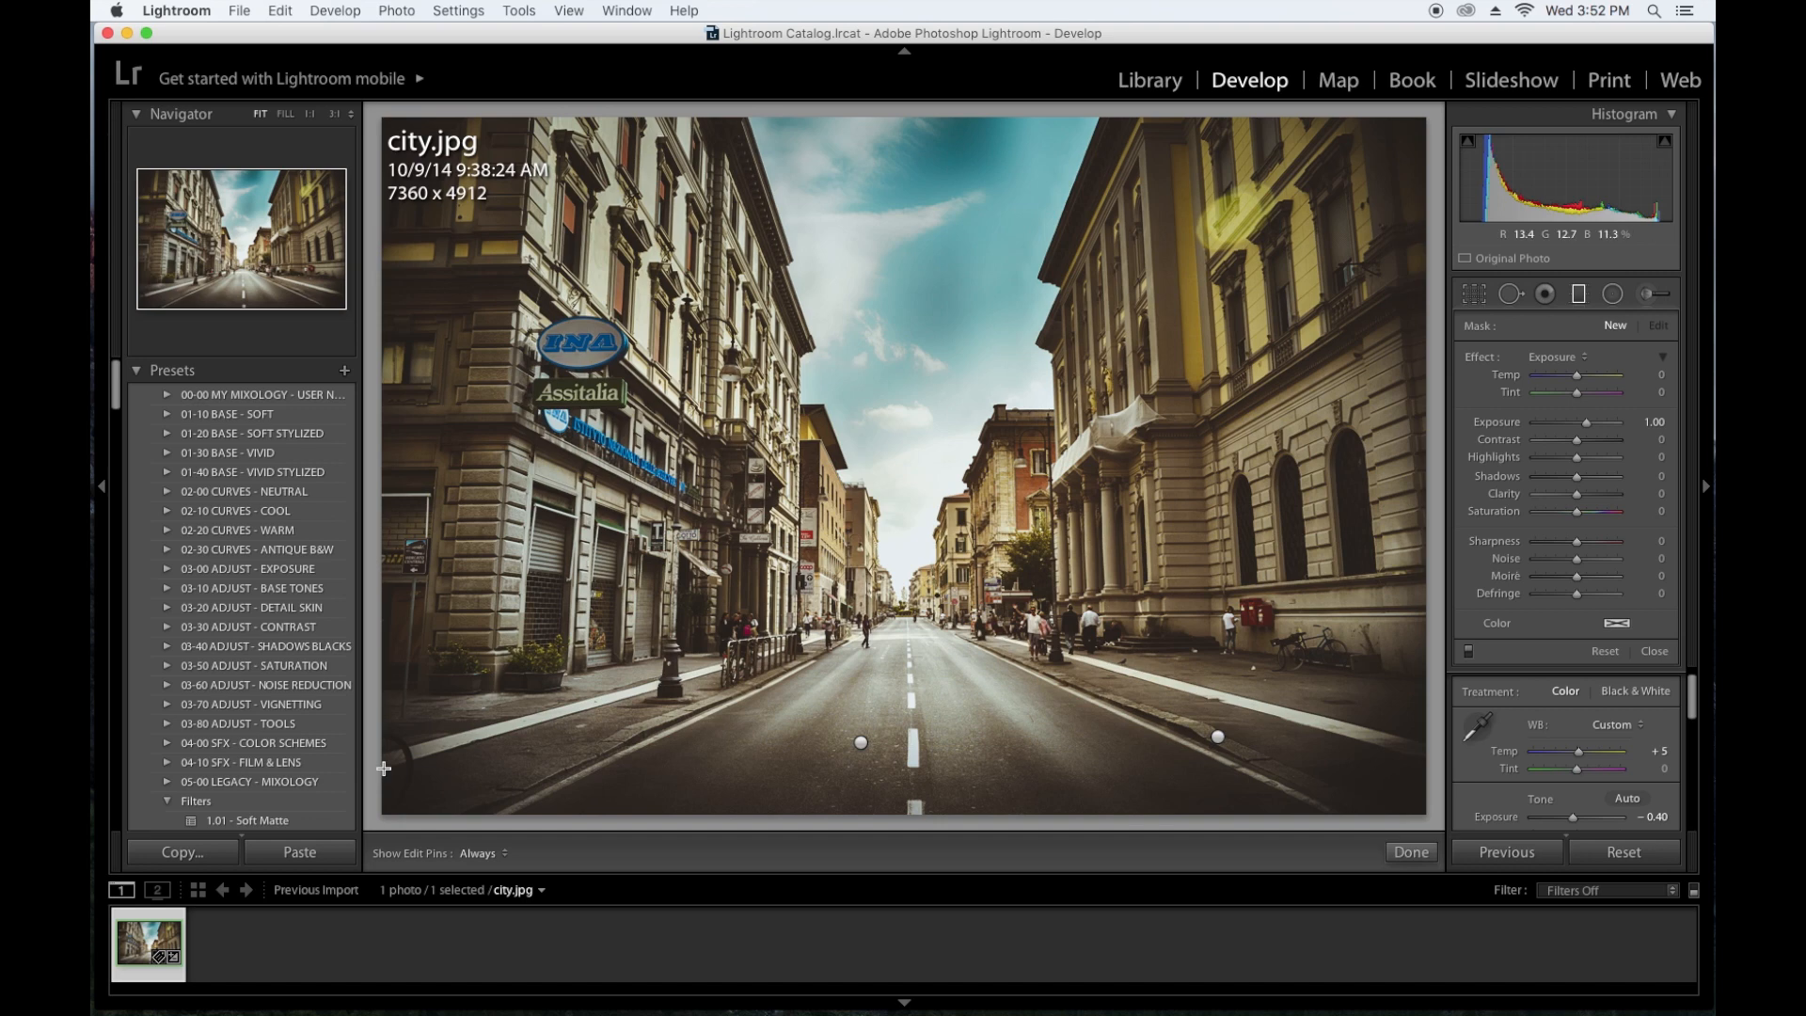
# Add a diagonal graduated filter at the photo's lower-left corner with exposure -0.90, shift it inward and leave the filter tool
pyautogui.moveTo(438, 736); pyautogui.dragTo(505, 643)
pyautogui.moveTo(1586, 423); pyautogui.dragTo(1570, 426)
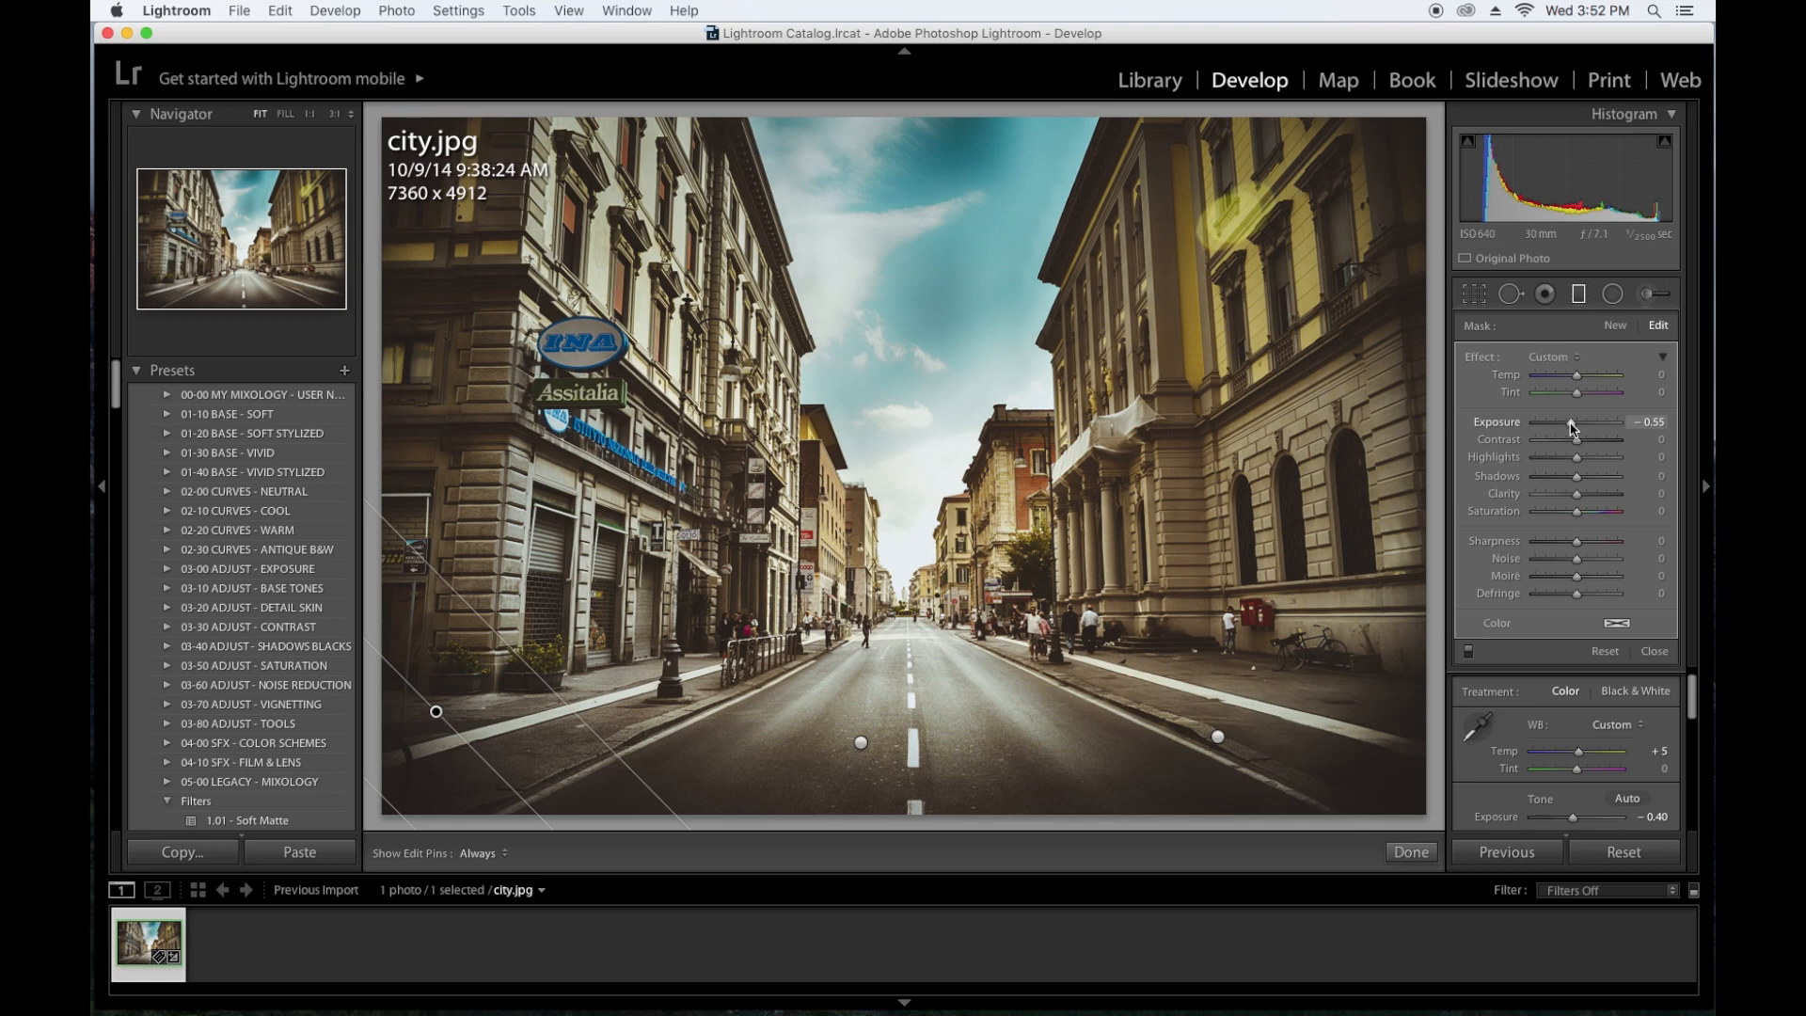
pyautogui.moveTo(1571, 427); pyautogui.dragTo(1566, 429)
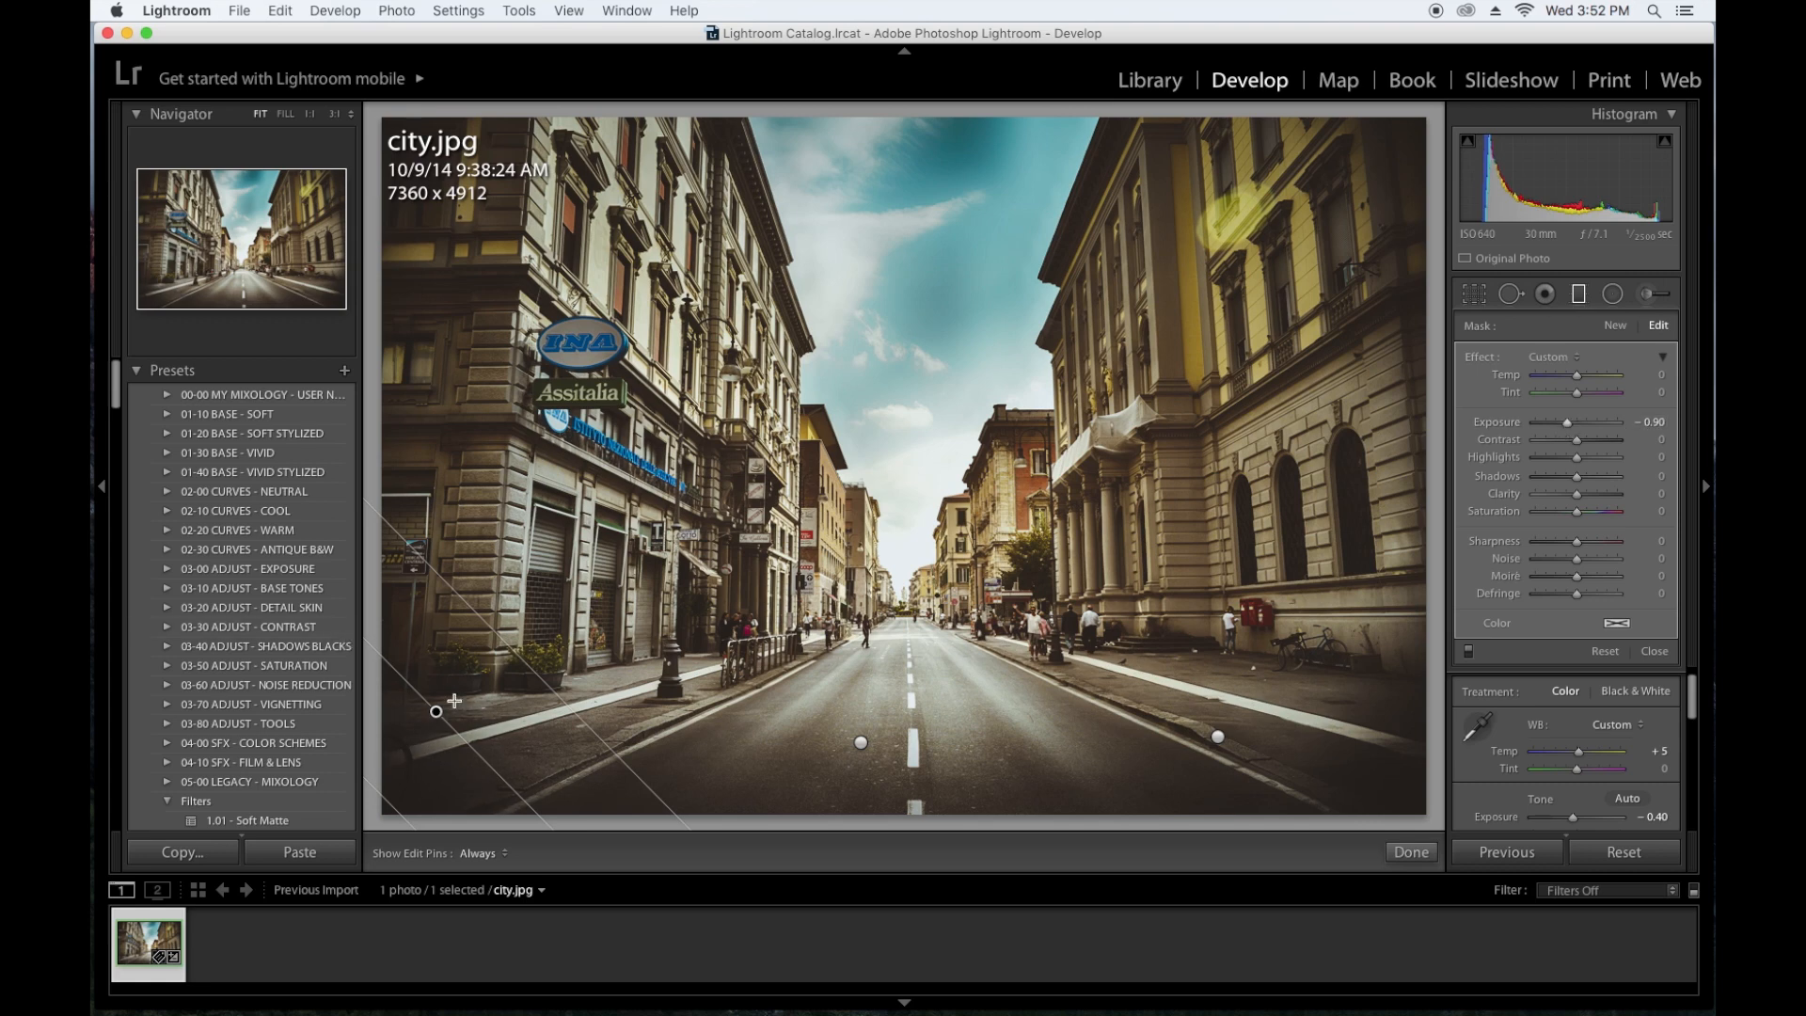
pyautogui.moveTo(435, 711); pyautogui.dragTo(507, 690)
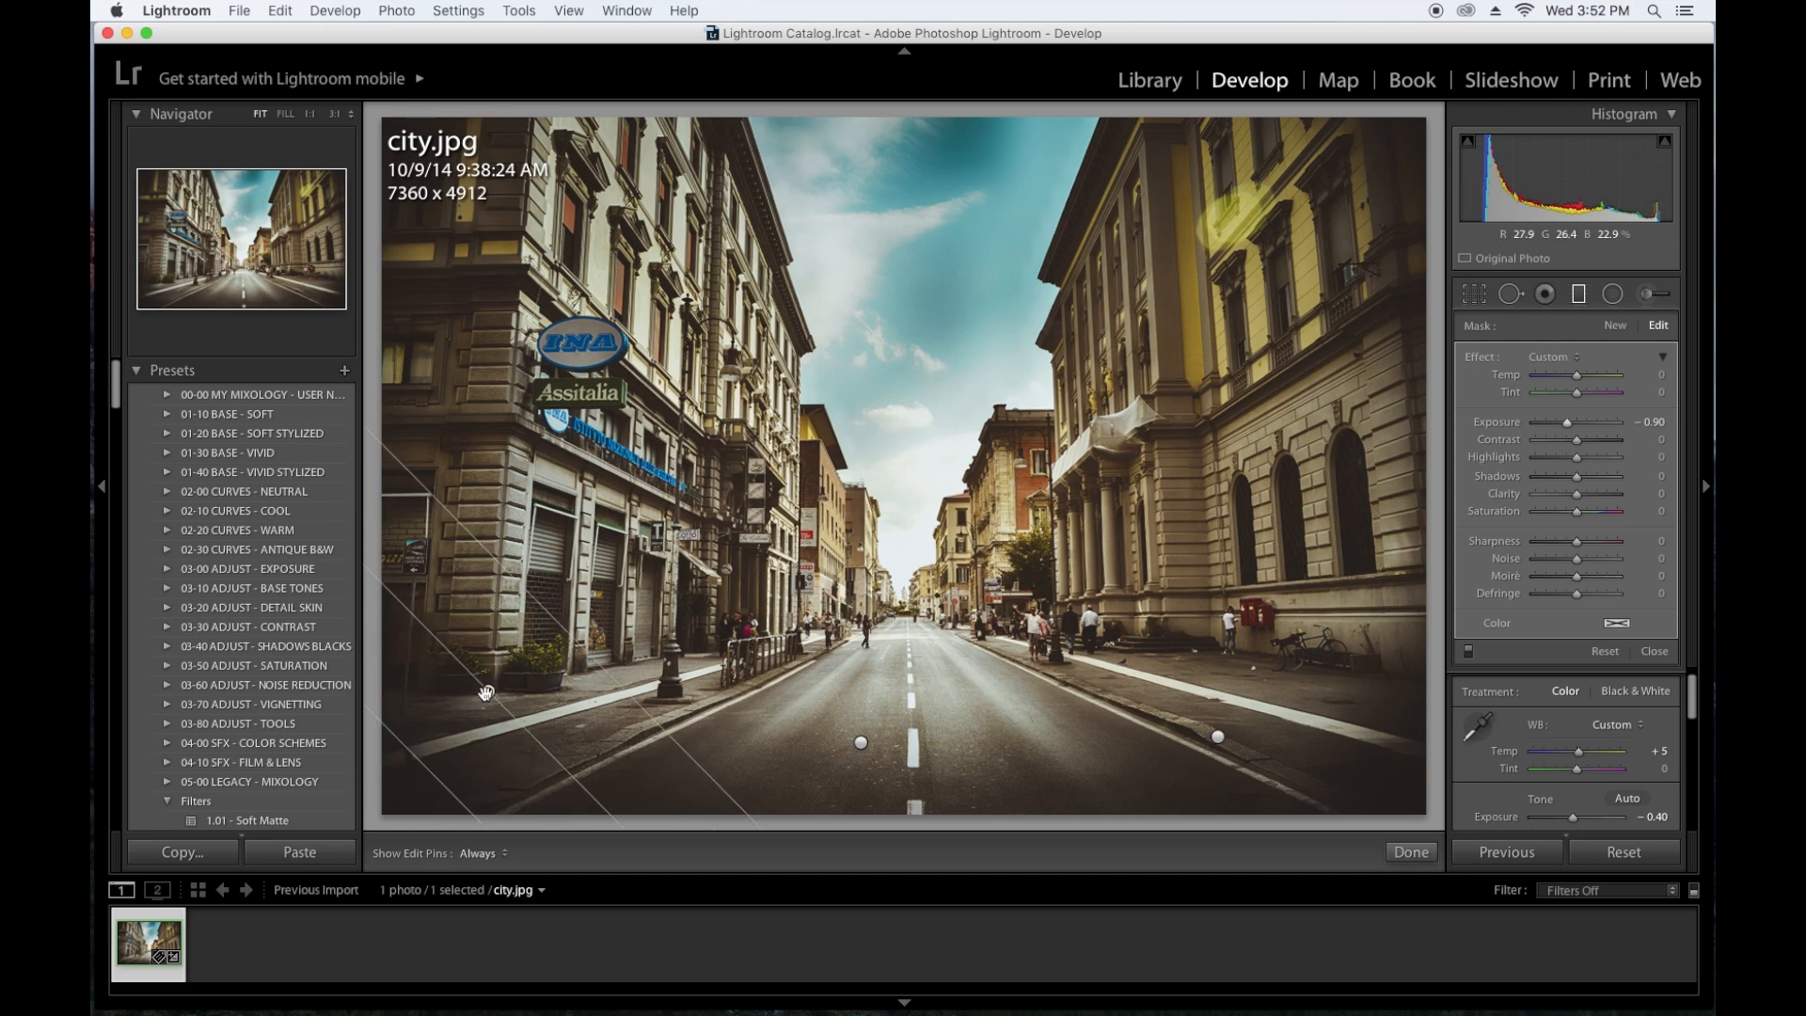
pyautogui.click(1077, 668)
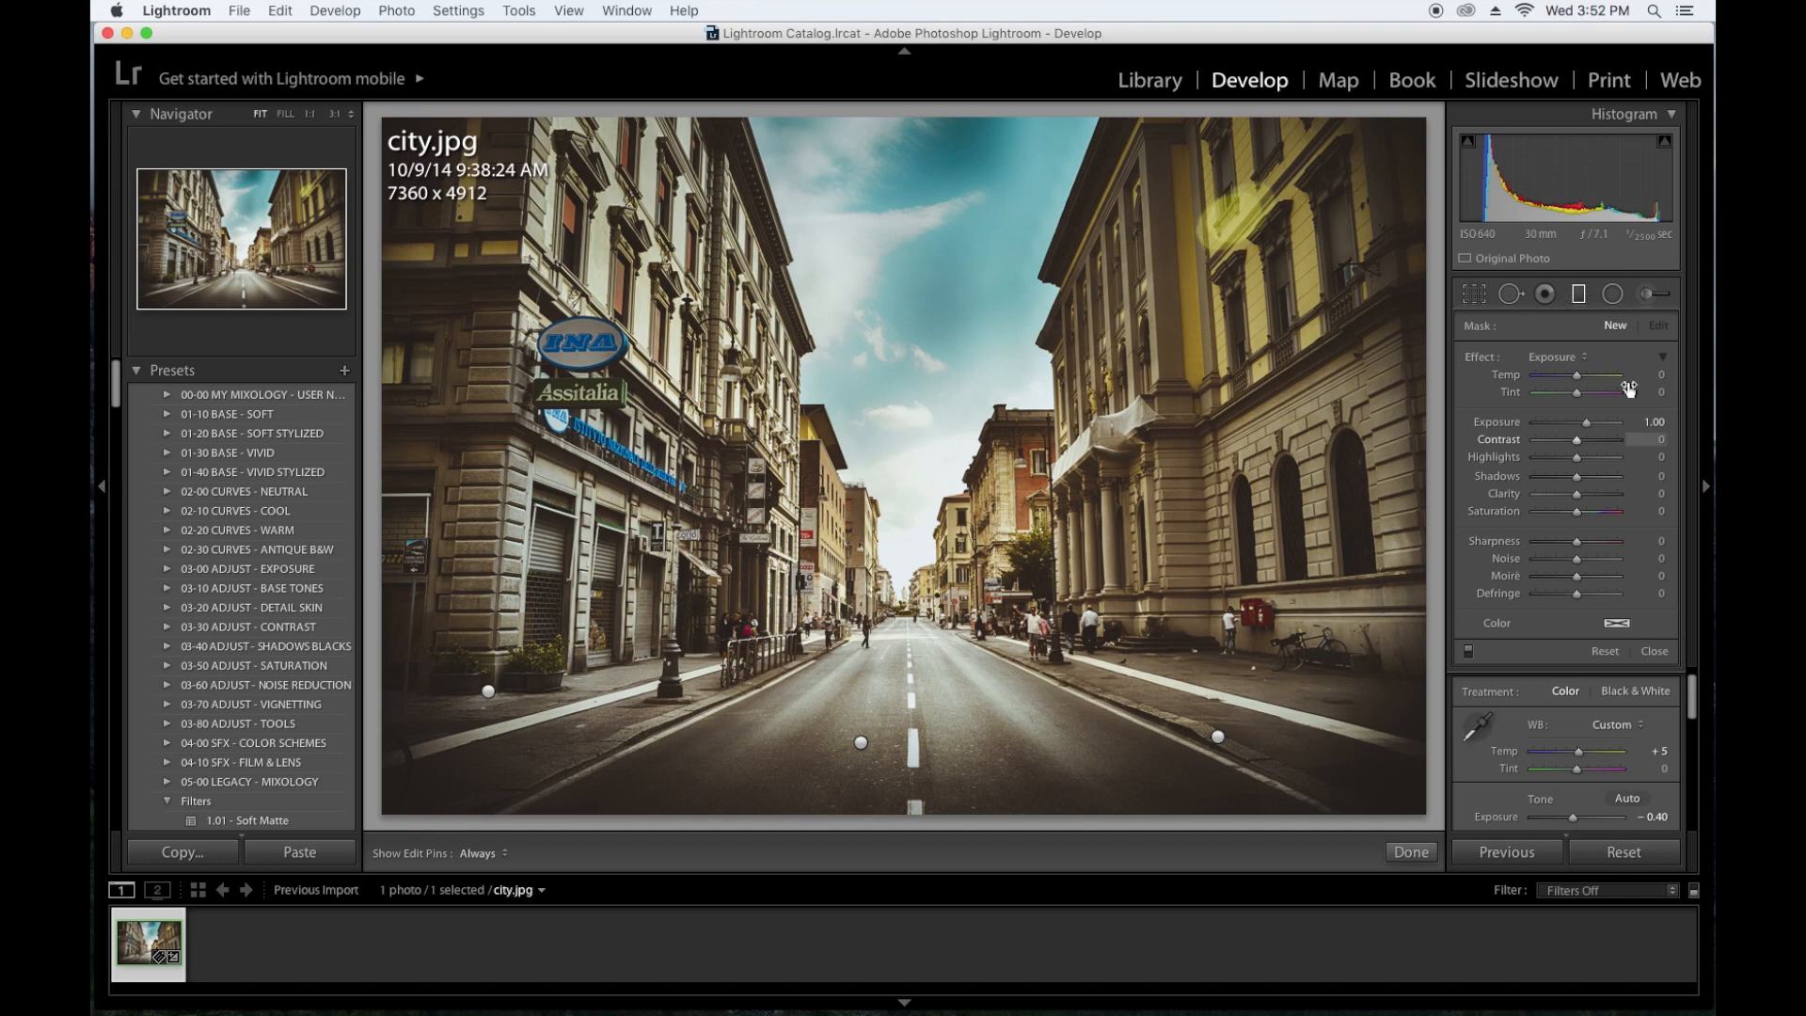
pyautogui.press('m')
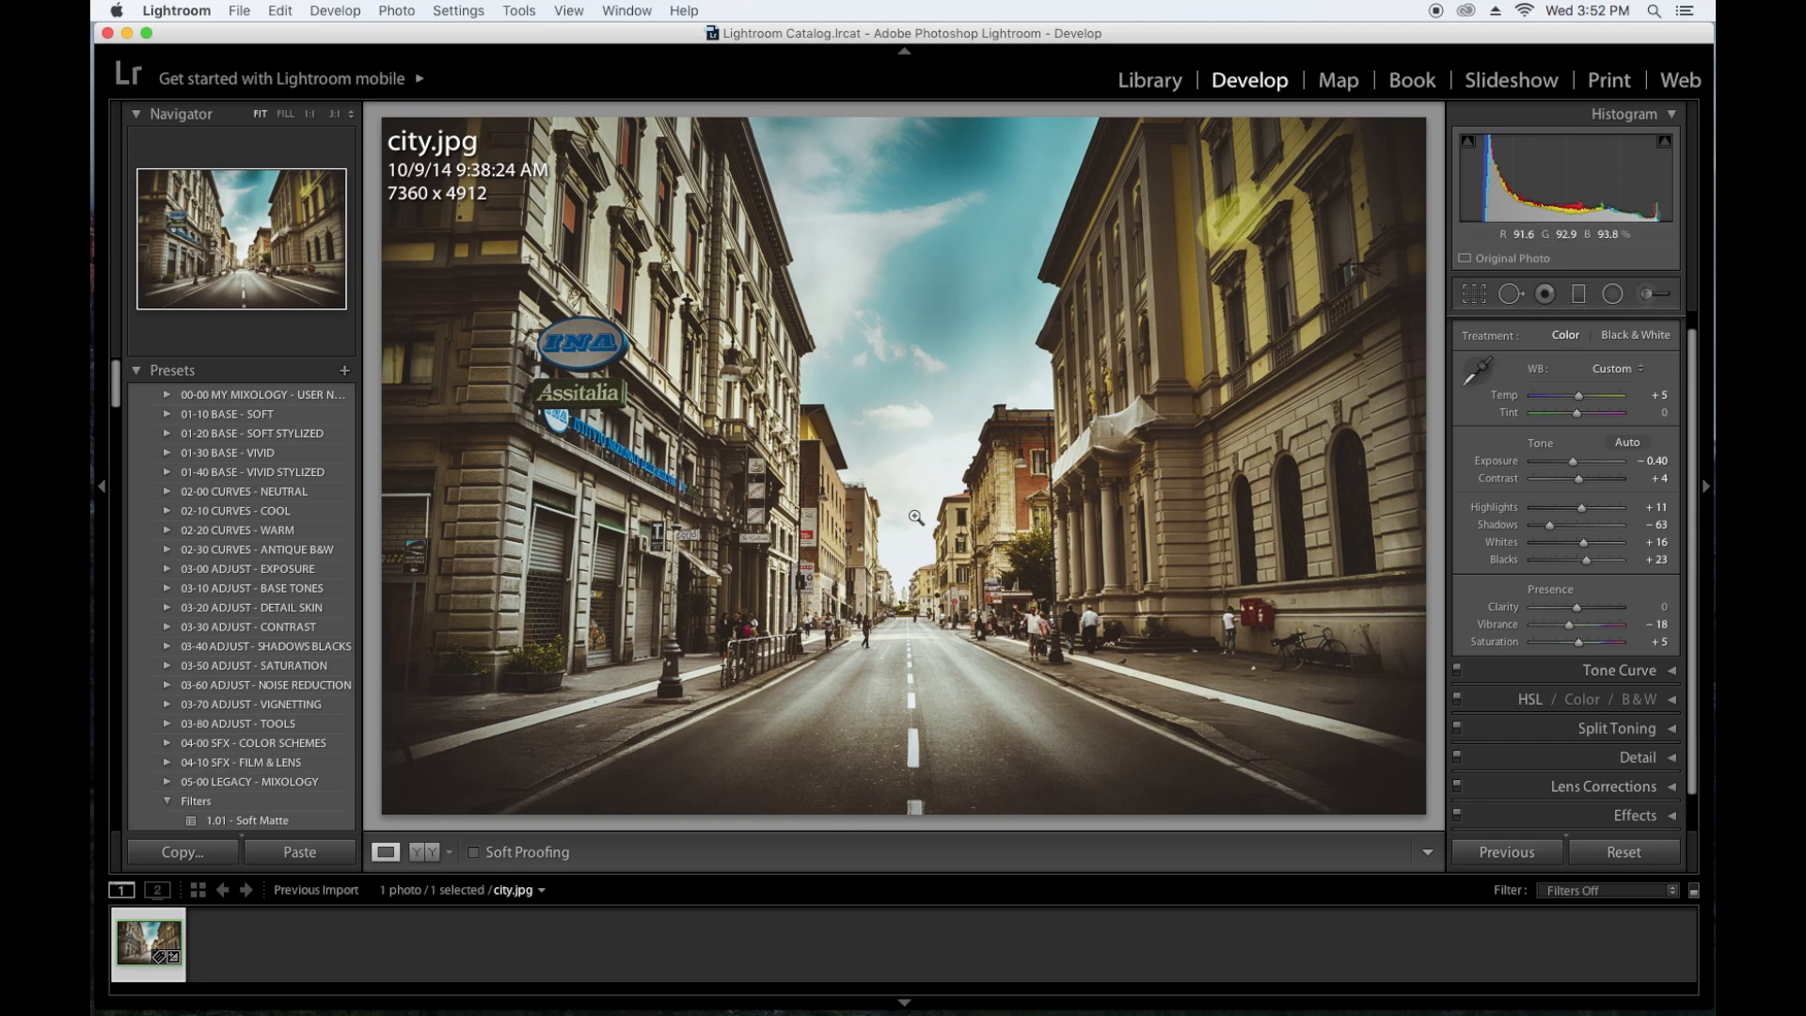
# Paint an Exposure adjustment with an auto-masked brush, size up to 16, along the far end of the street and both sidewalks
pyautogui.click(1650, 295)
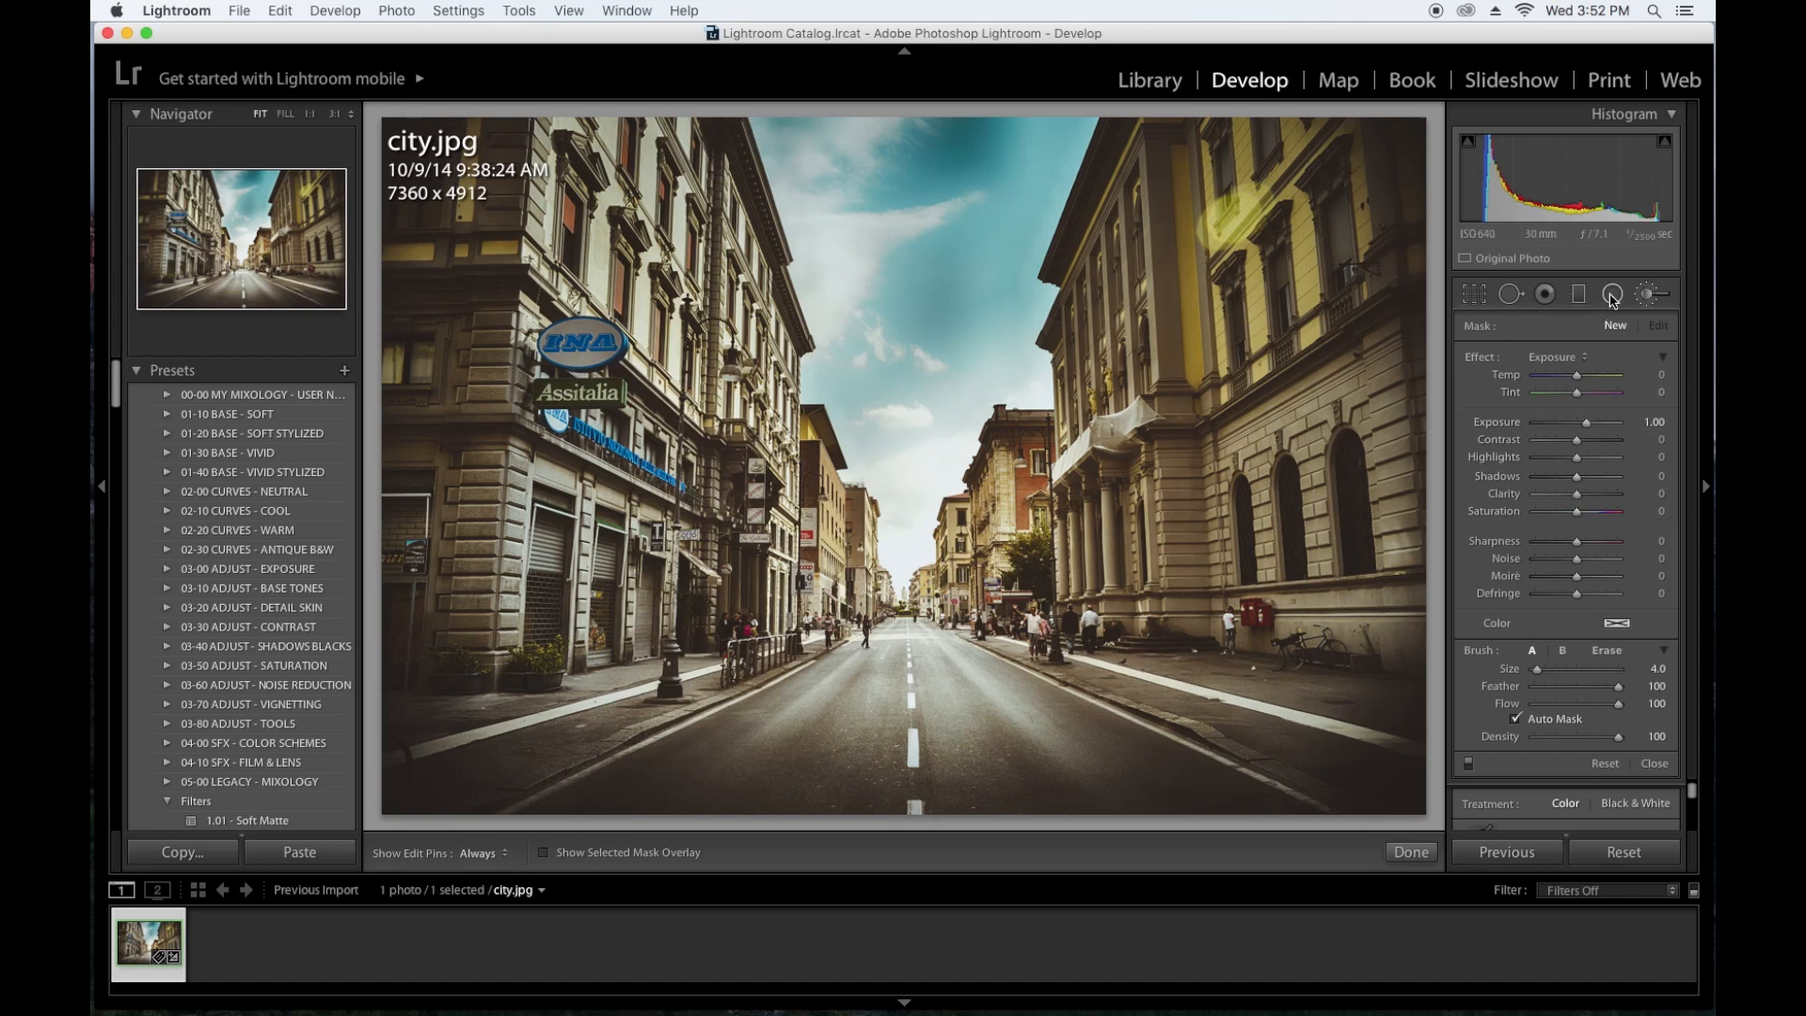
pyautogui.click(1565, 359)
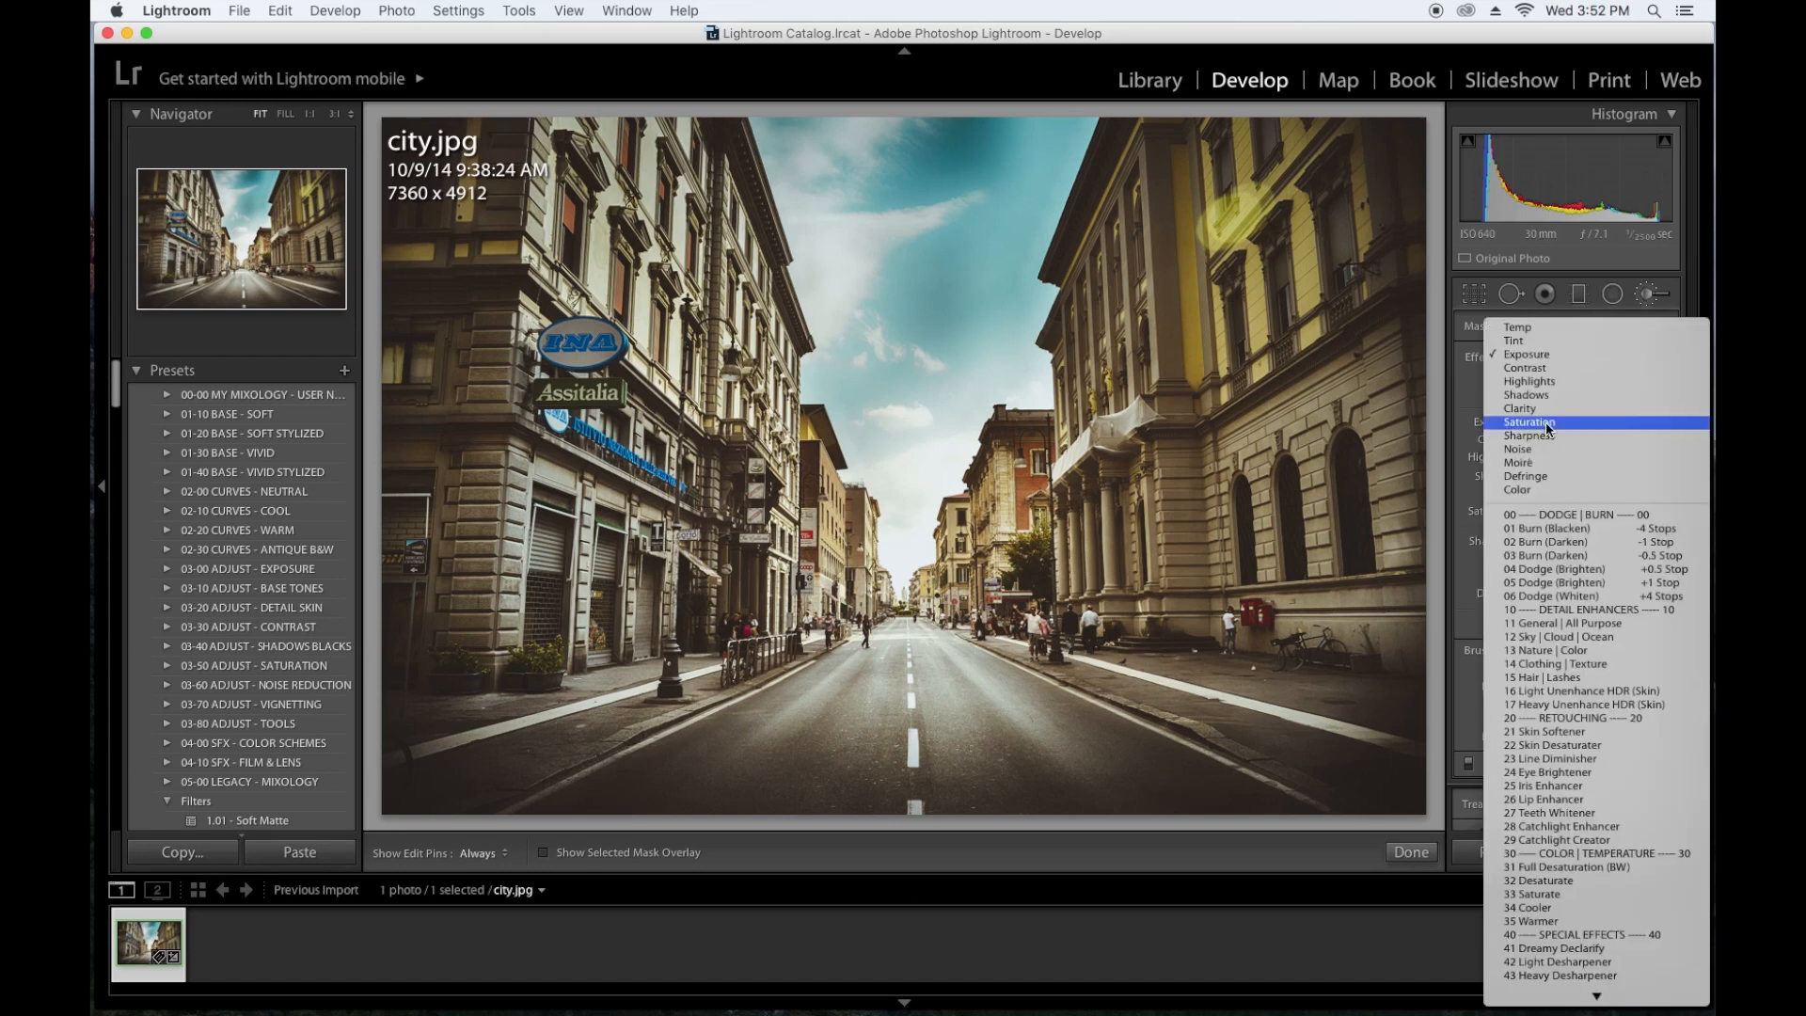
pyautogui.click(1568, 359)
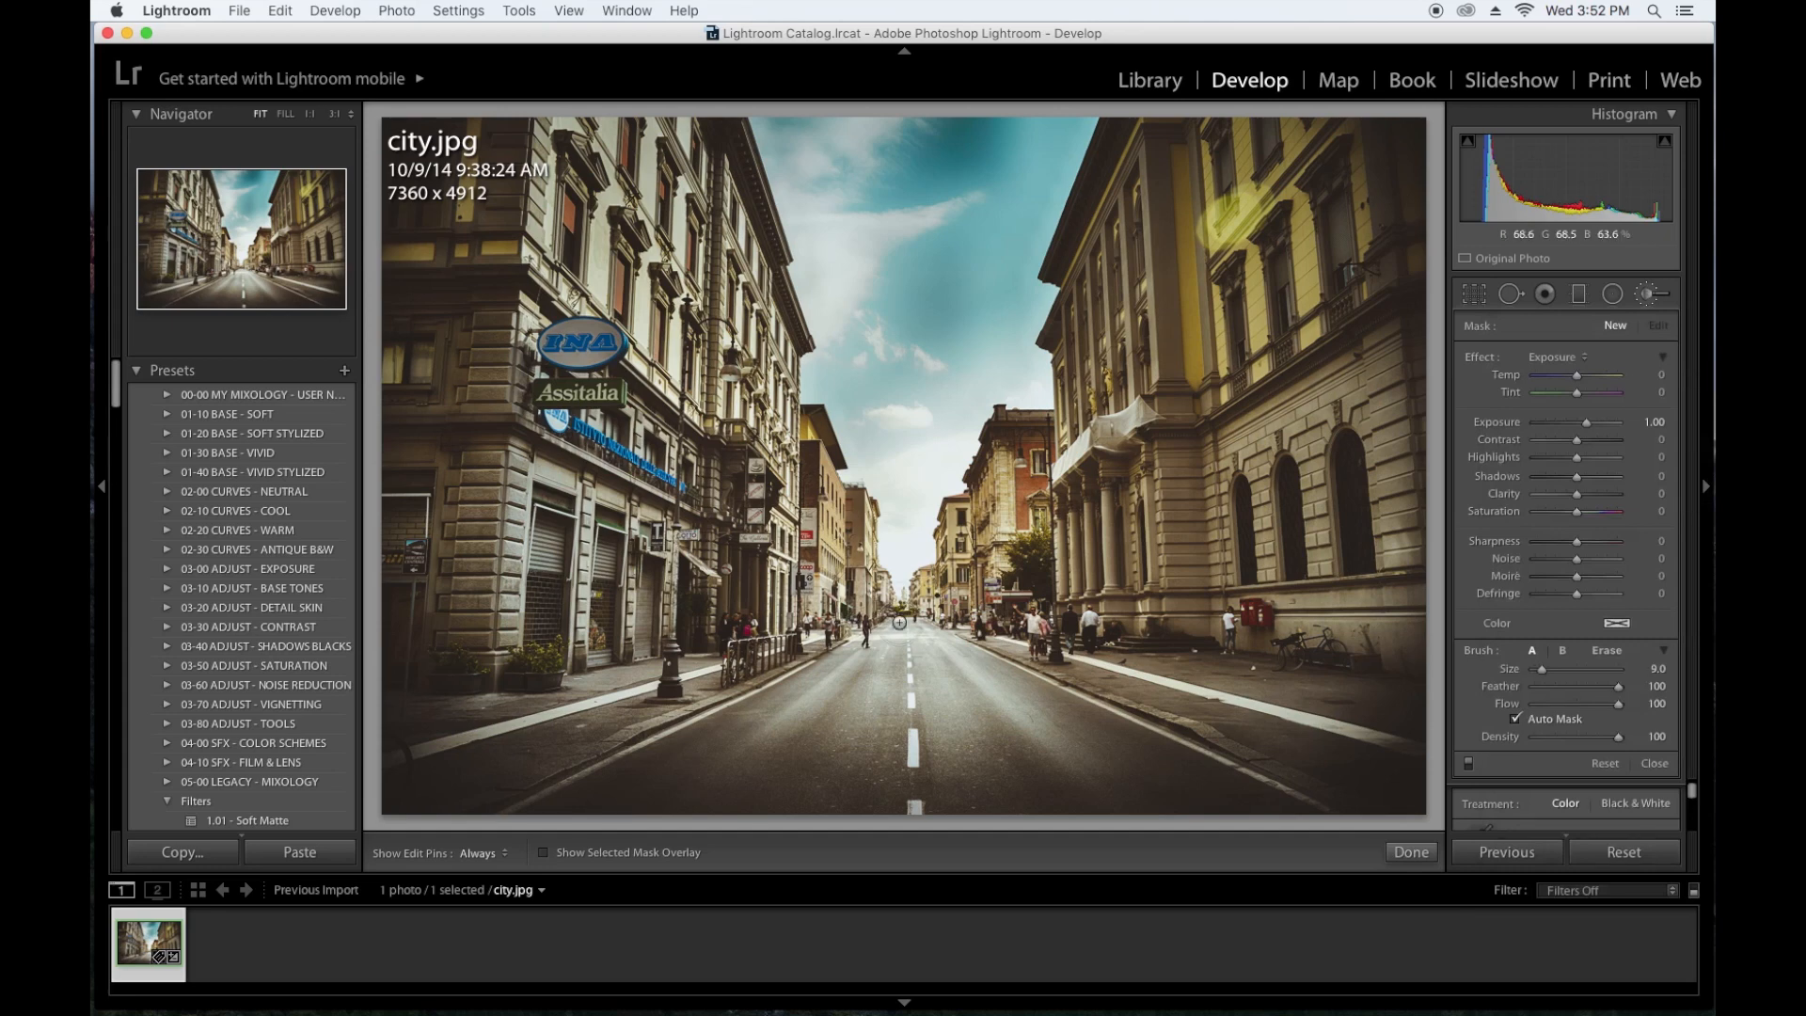
pyautogui.moveTo(901, 622)
pyautogui.mouseDown()
pyautogui.moveTo(940, 685)
pyautogui.moveTo(791, 683)
pyautogui.moveTo(785, 648)
pyautogui.mouseUp()
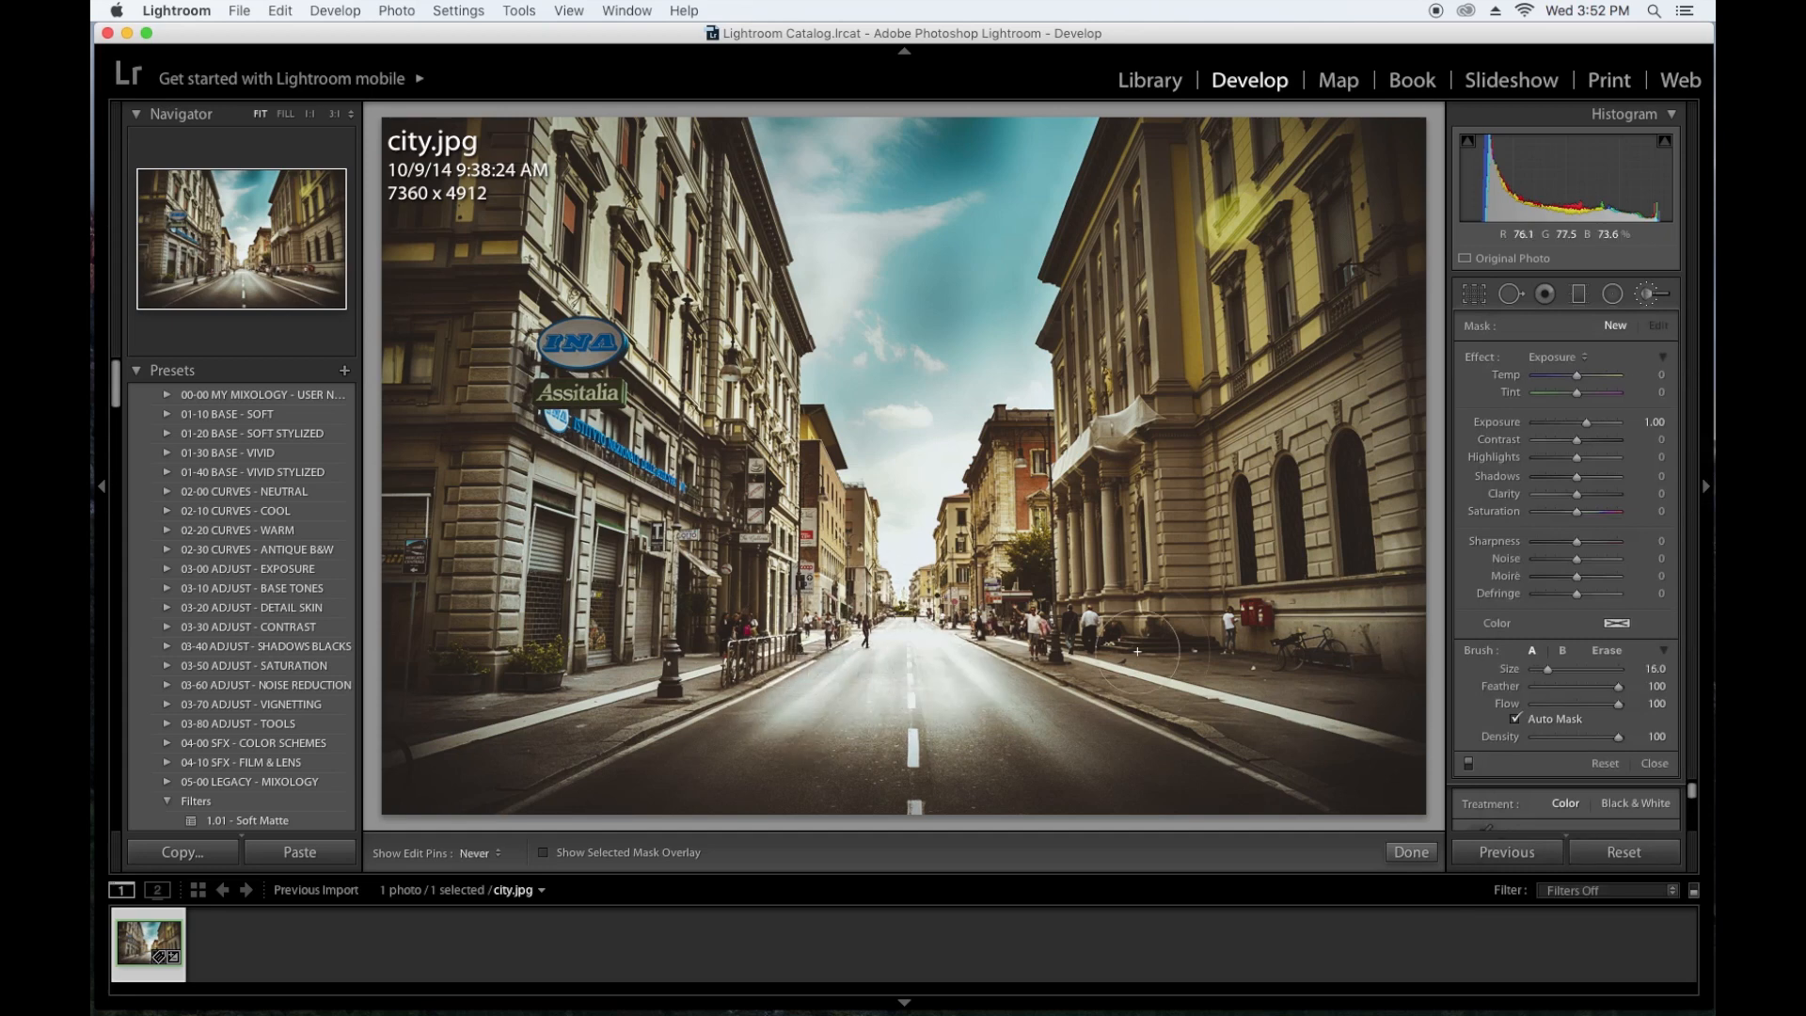
pyautogui.moveTo(920, 631); pyautogui.dragTo(1082, 669)
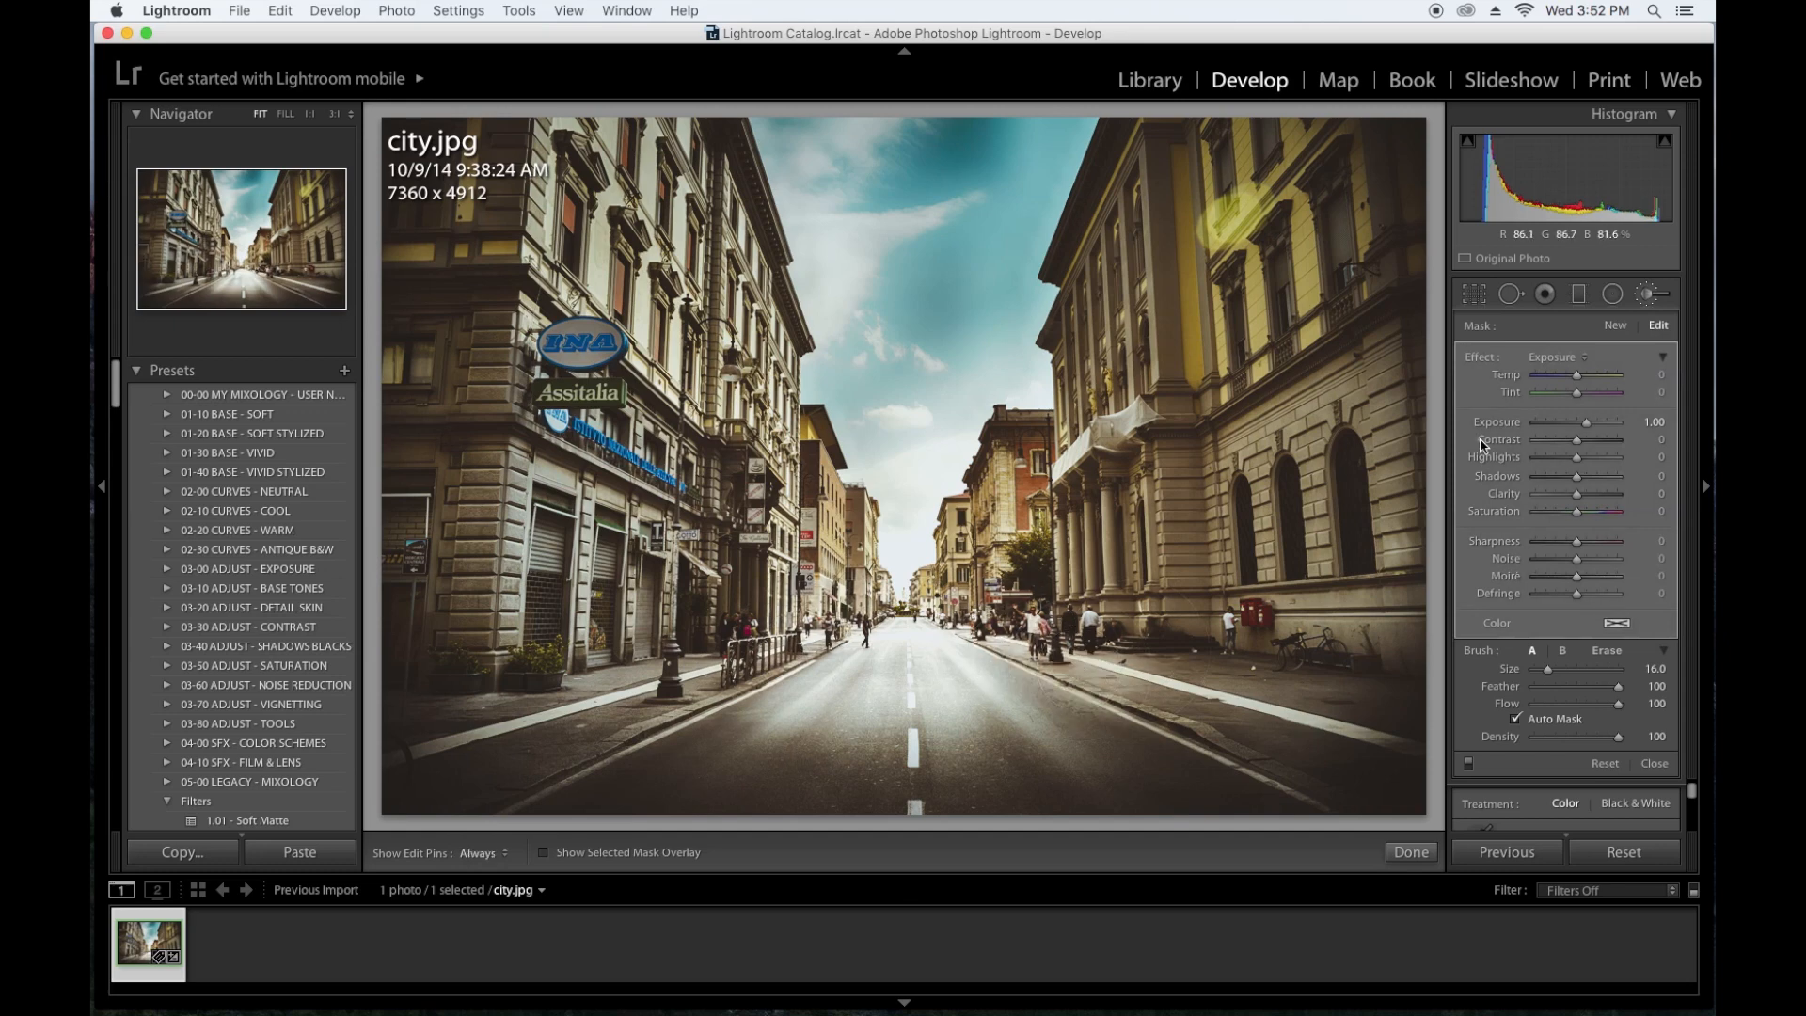
# Set the street brush adjustment's exposure to 0.11 and highlights to 7, and finish it
pyautogui.click(1582, 424)
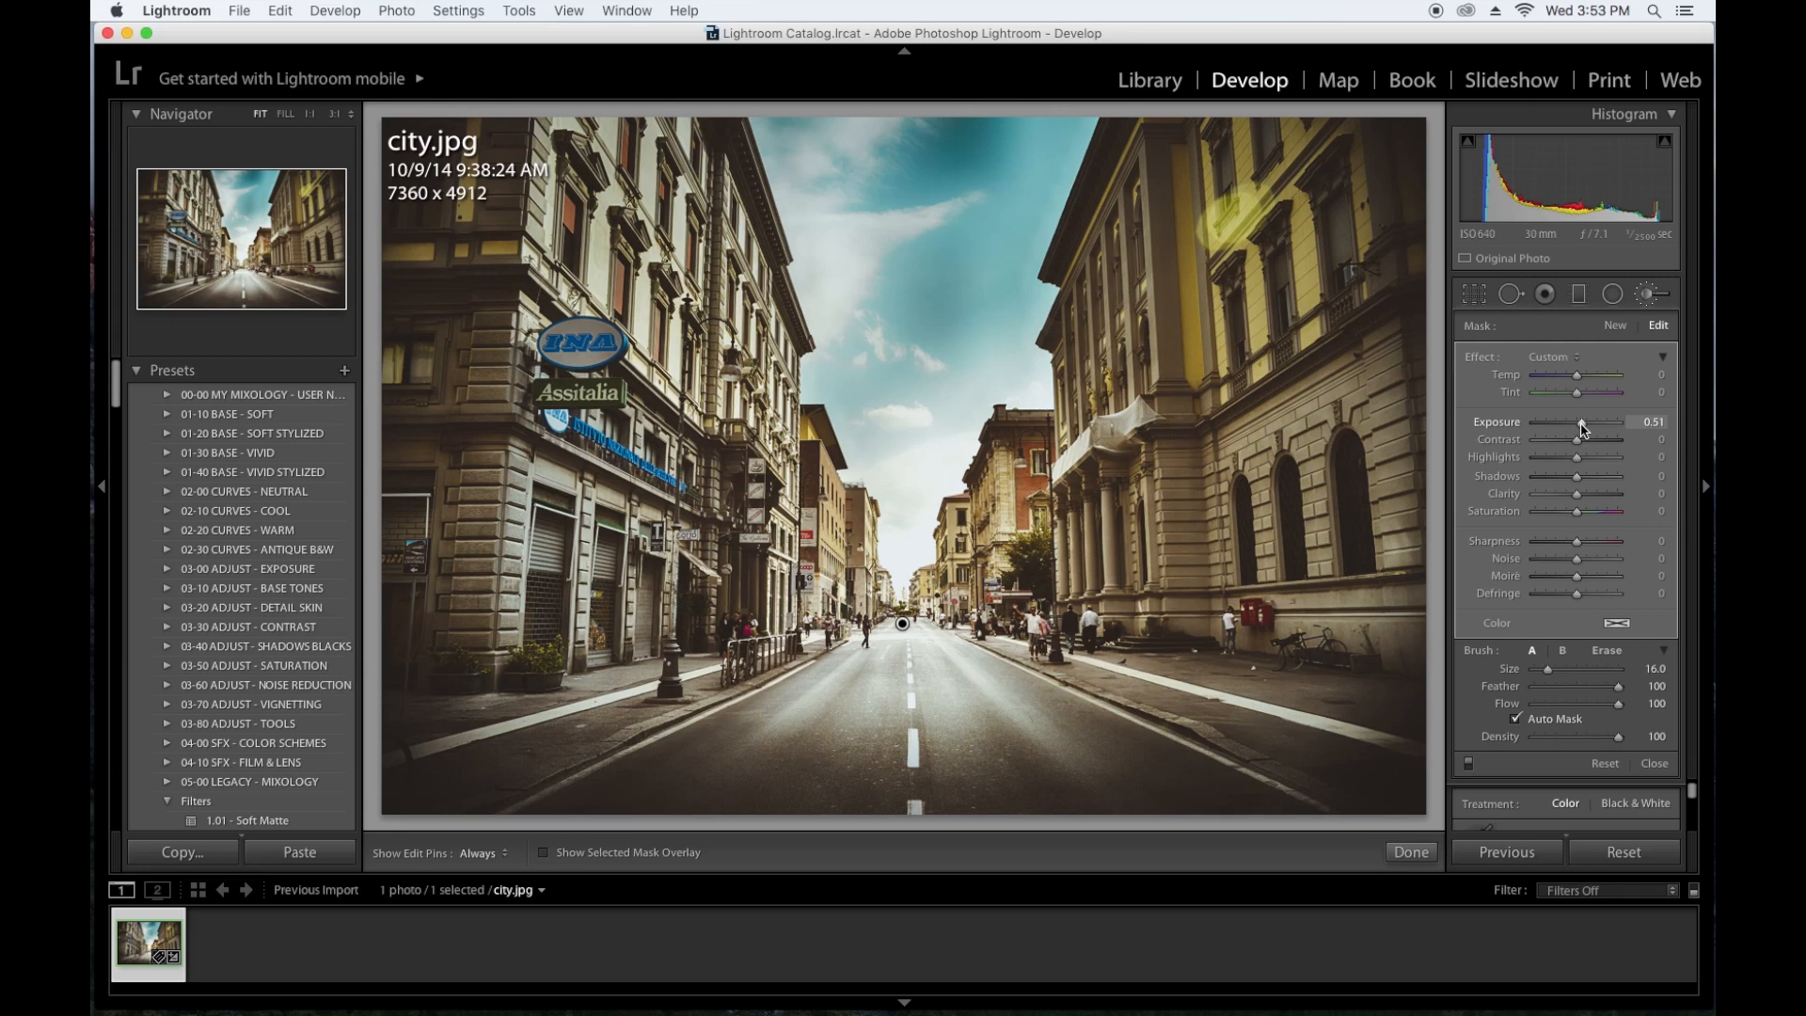
pyautogui.moveTo(1582, 429); pyautogui.dragTo(1577, 429)
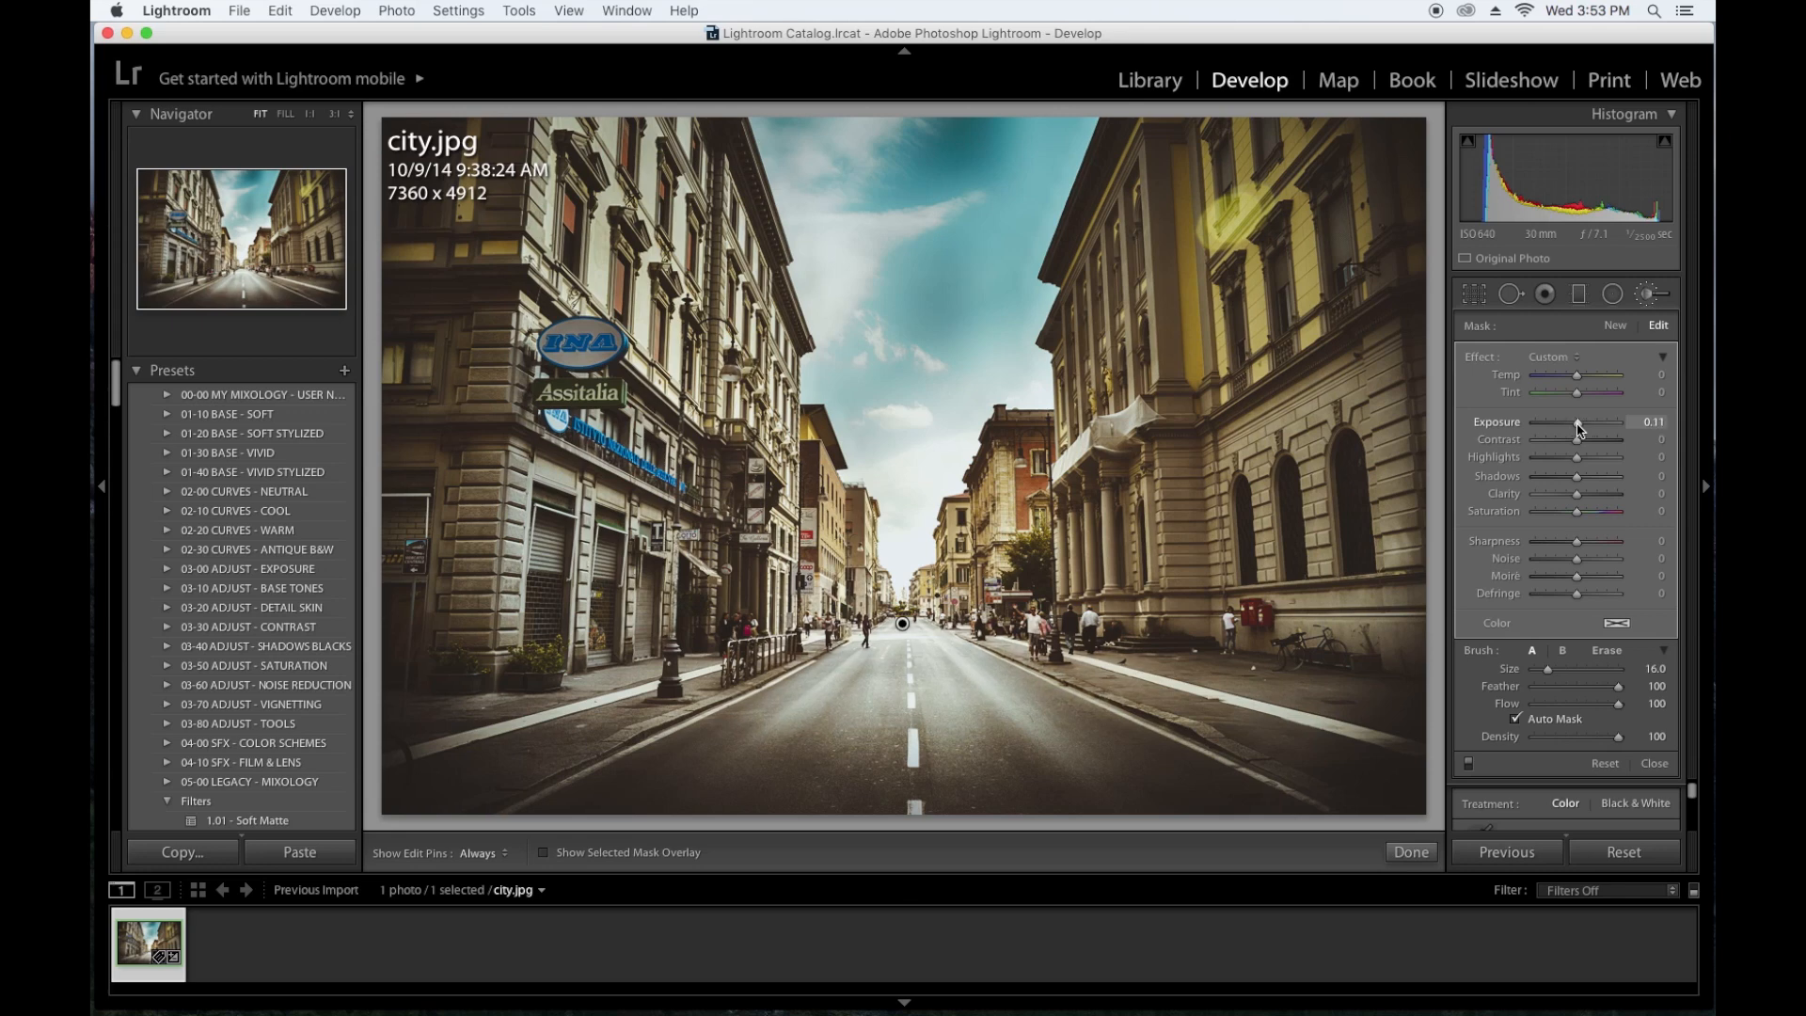
pyautogui.moveTo(1585, 459)
pyautogui.mouseDown()
pyautogui.moveTo(1601, 459)
pyautogui.moveTo(1515, 470)
pyautogui.moveTo(1583, 464)
pyautogui.mouseUp()
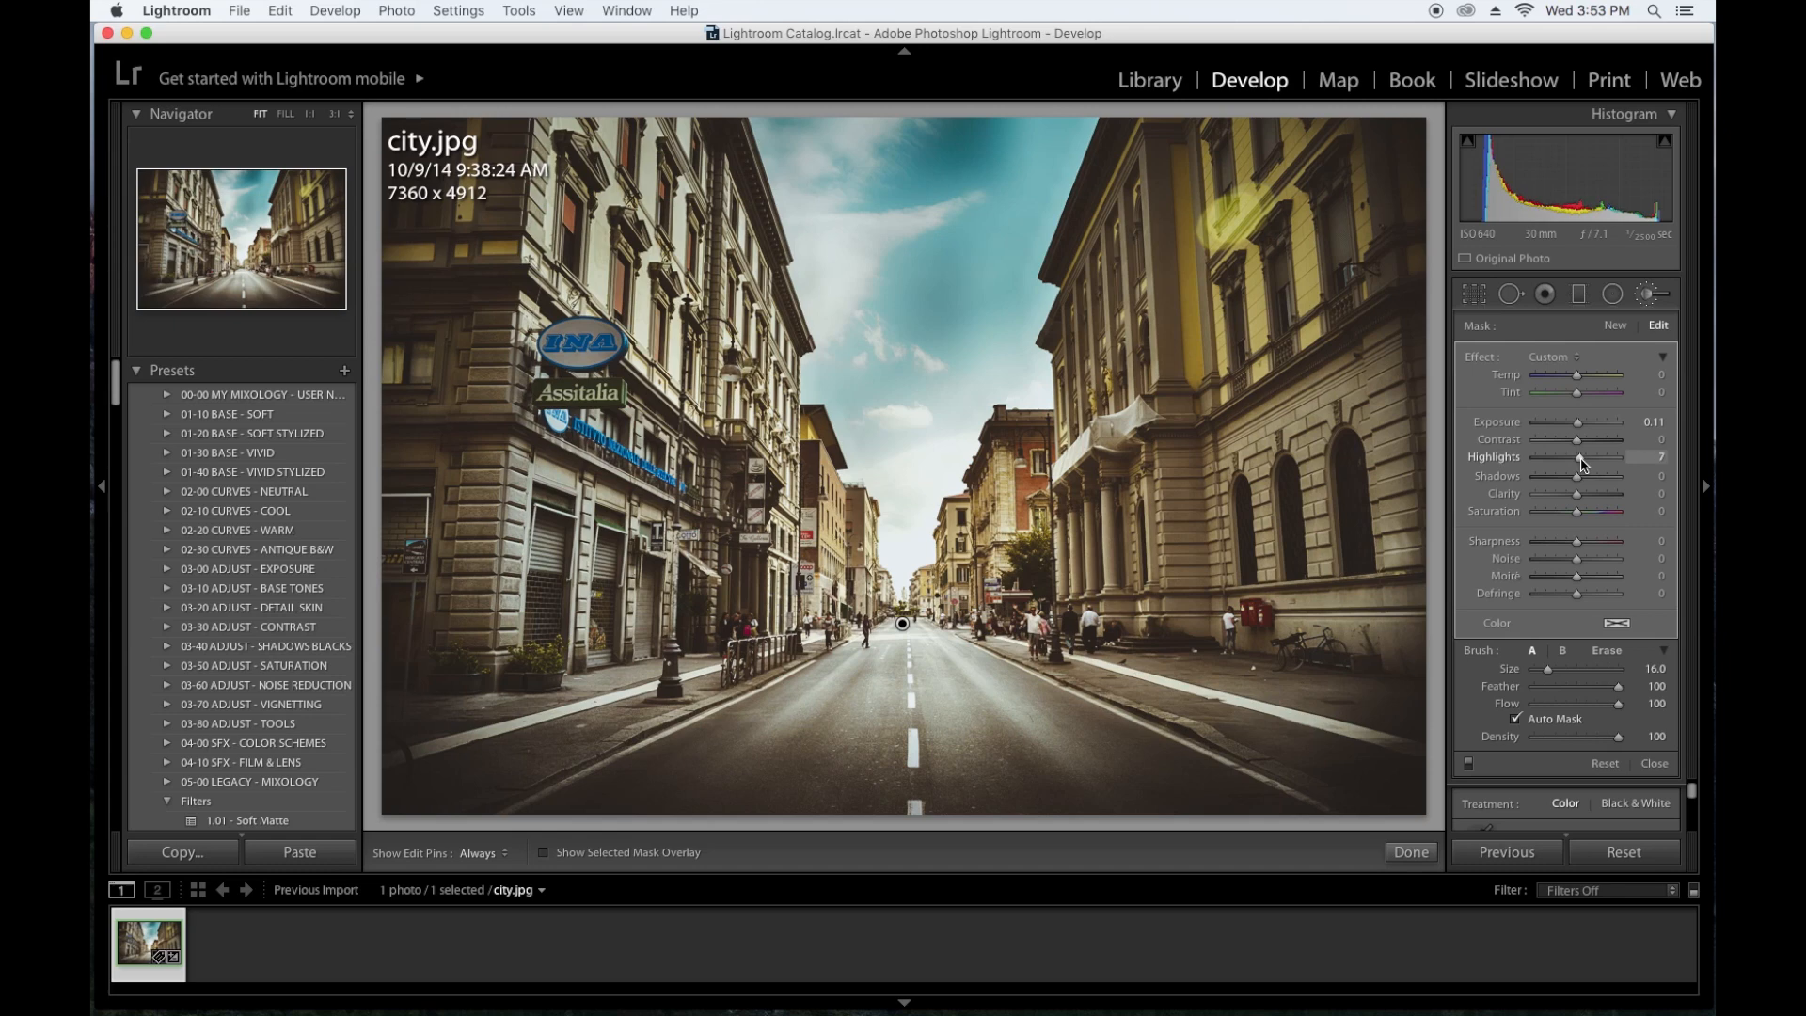
pyautogui.press('Return')
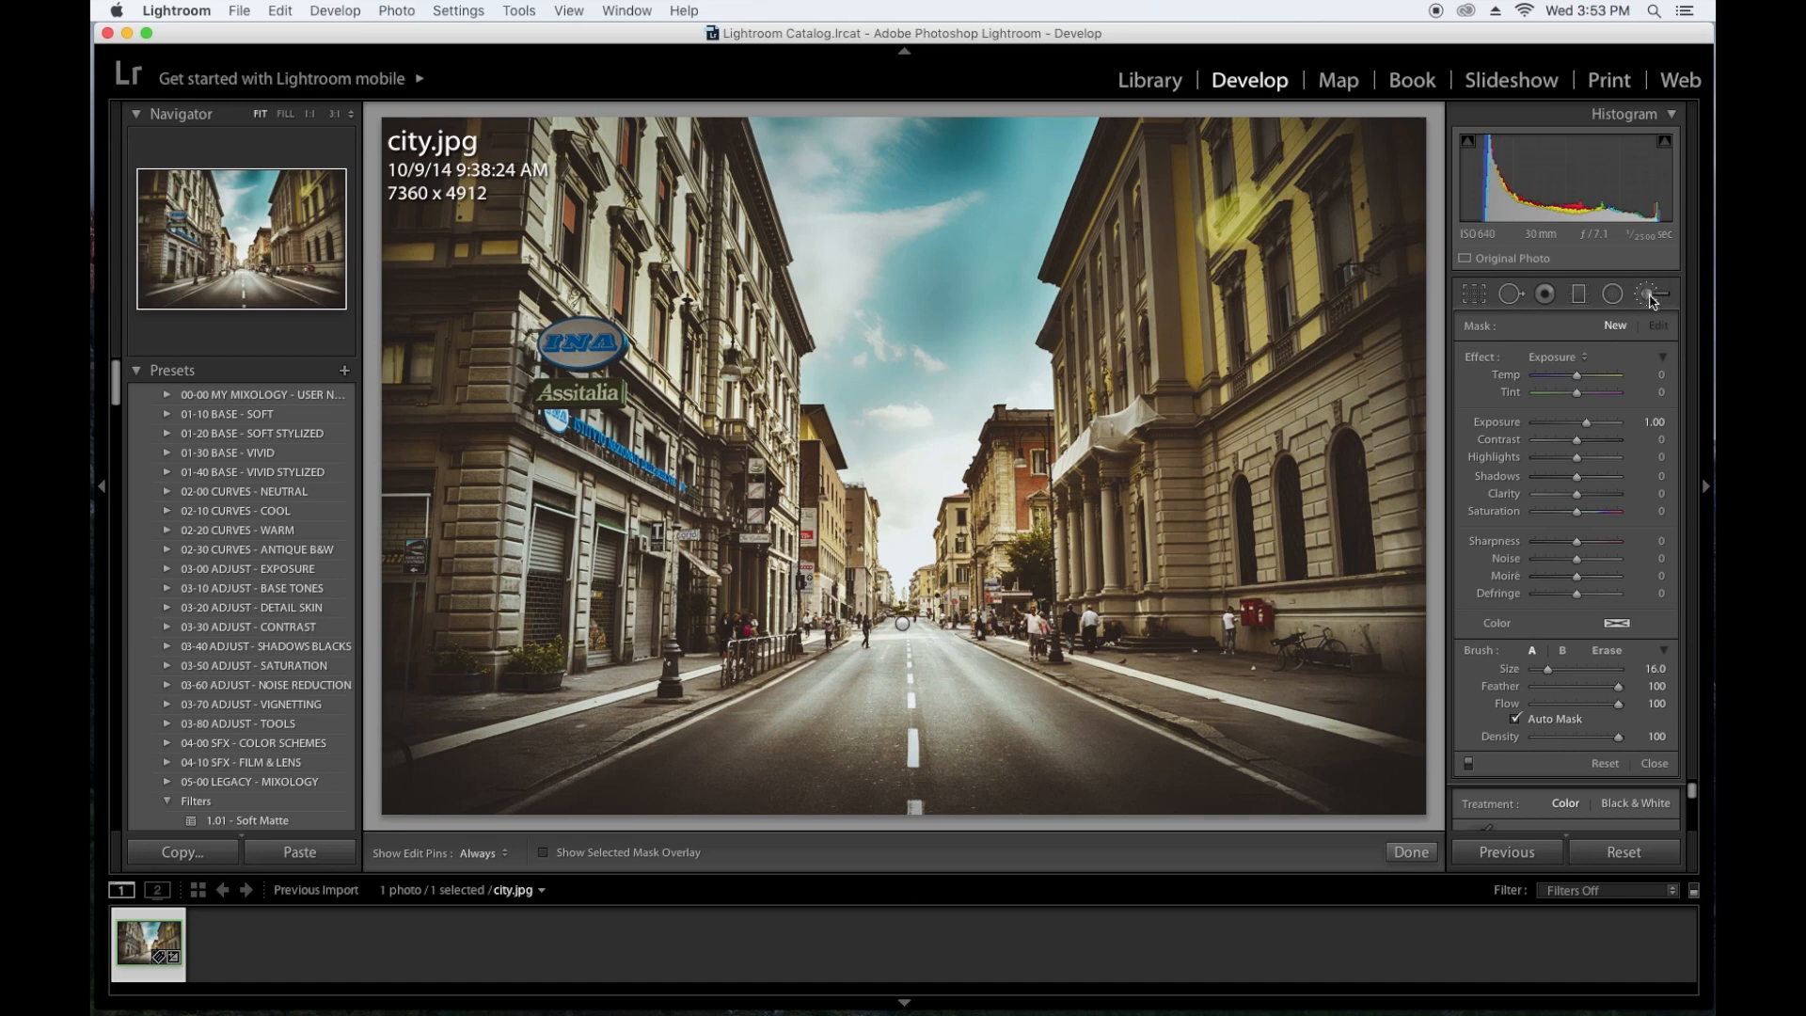
# Paint a new brush adjustment with the Temp effect at 25 around the street's vanishing point
pyautogui.click(1556, 356)
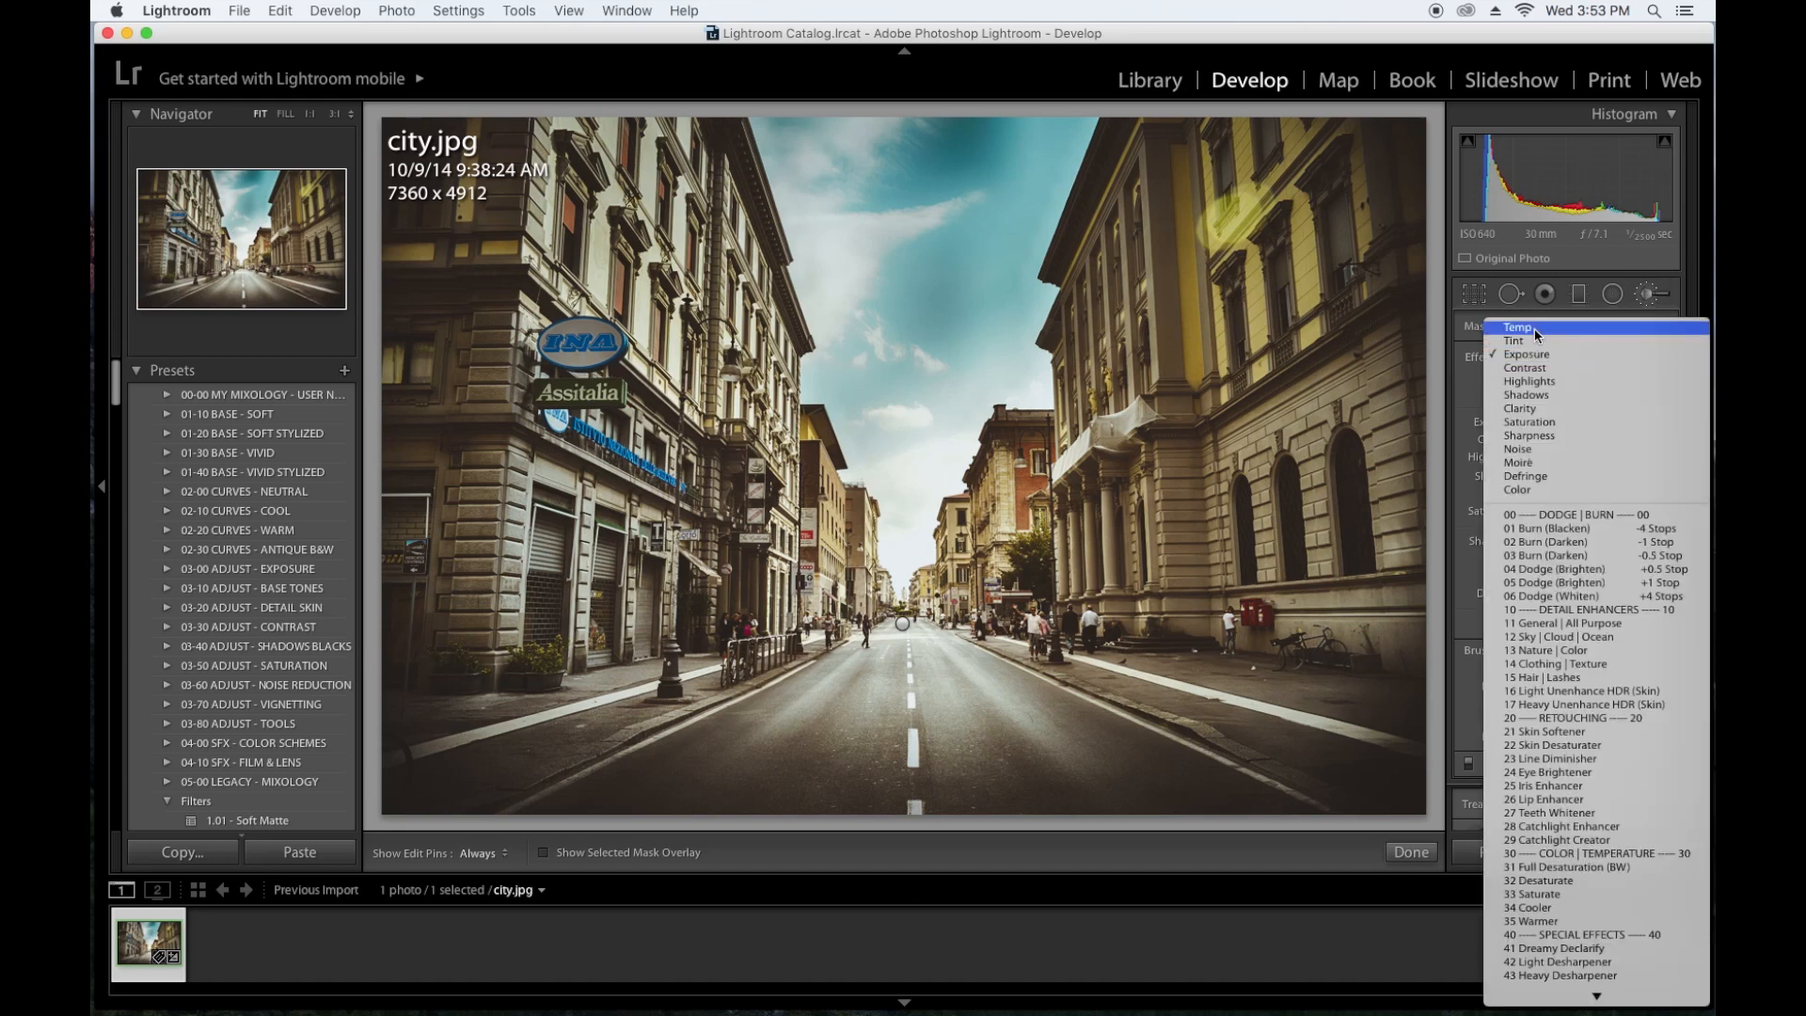
pyautogui.click(1533, 329)
pyautogui.press('h')
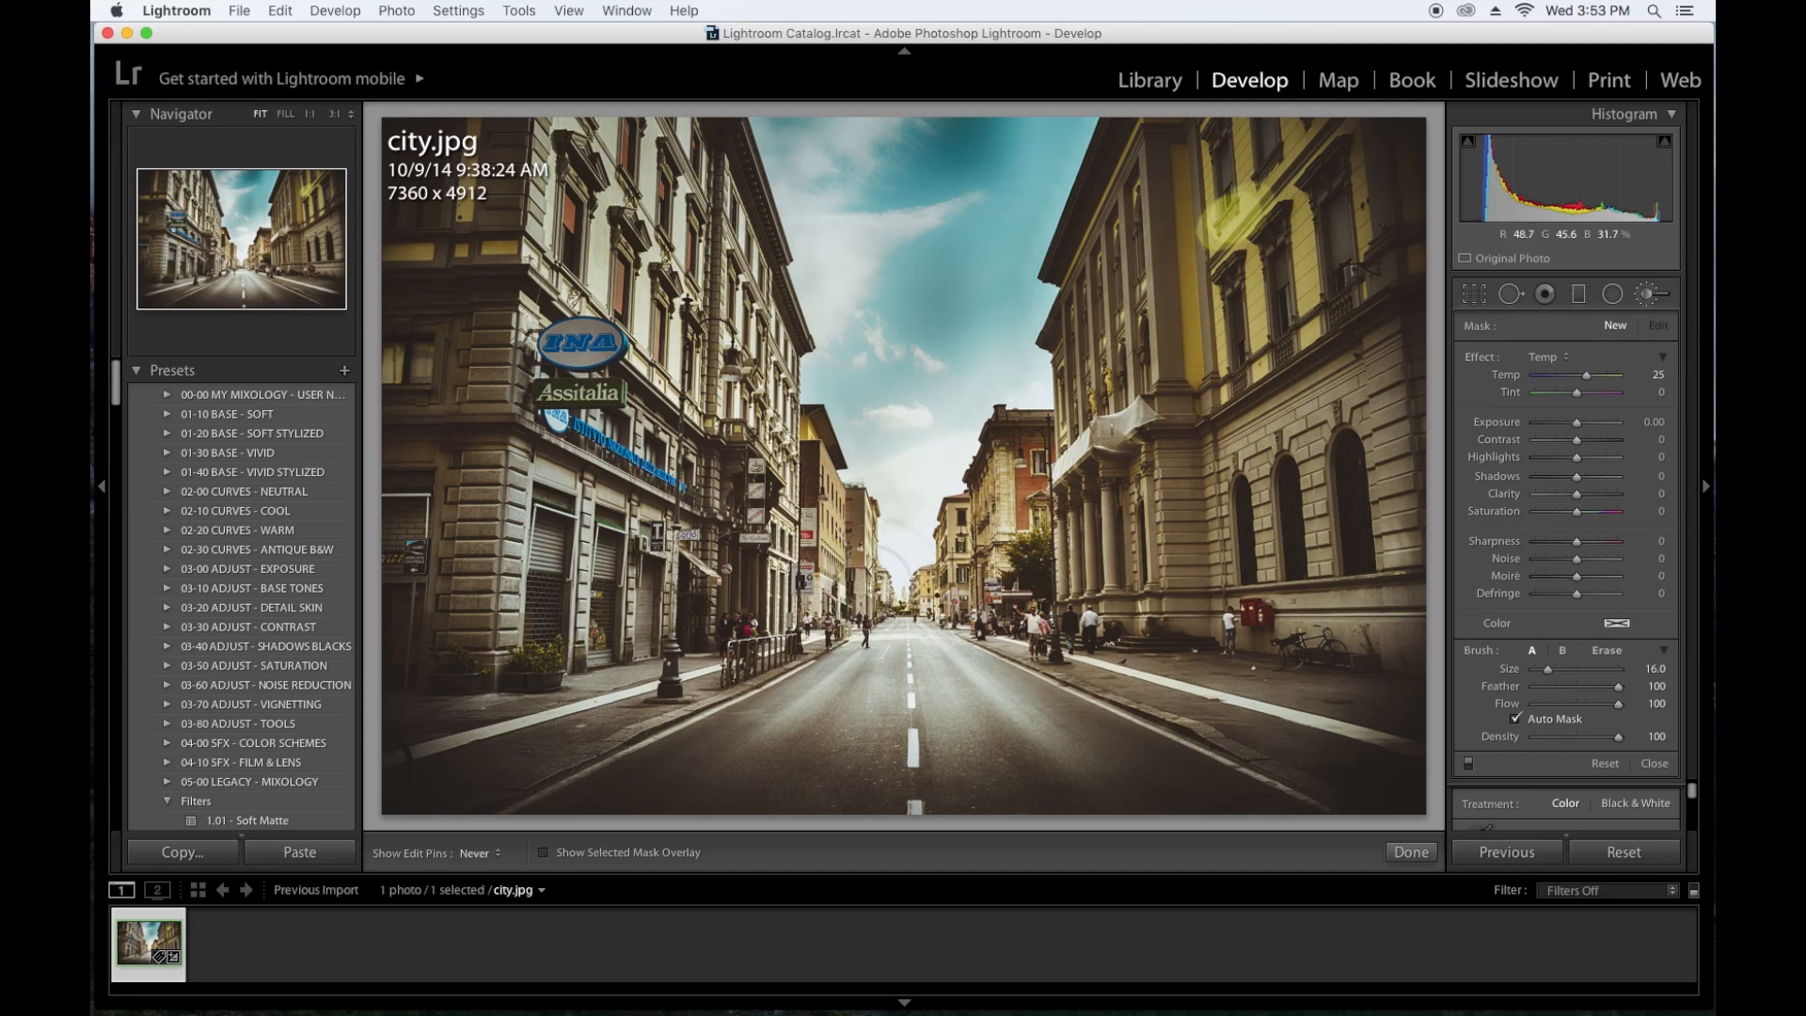
pyautogui.click(892, 626)
pyautogui.press('h')
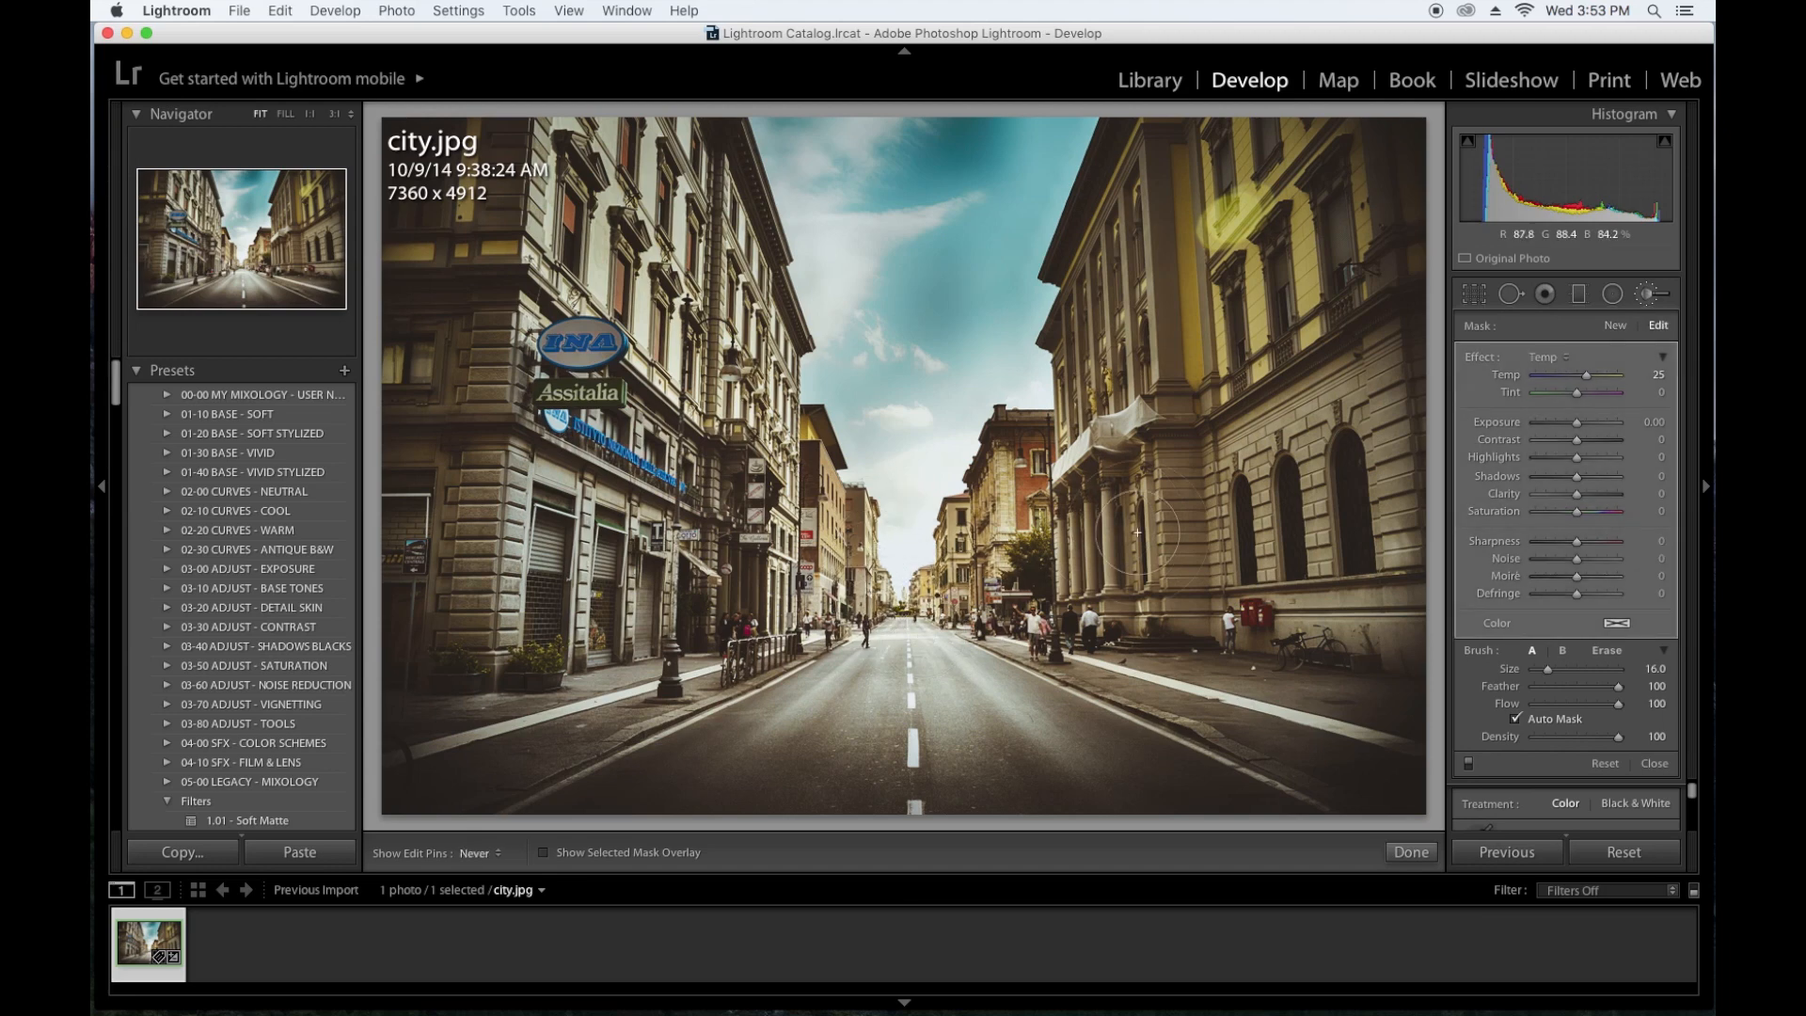
# Try a Temp of 79 on the vanishing-point brush and inspect its painted area with the mask overlay
pyautogui.moveTo(1588, 384); pyautogui.dragTo(1593, 429)
pyautogui.doubleClick(1592, 429)
pyautogui.press('o')
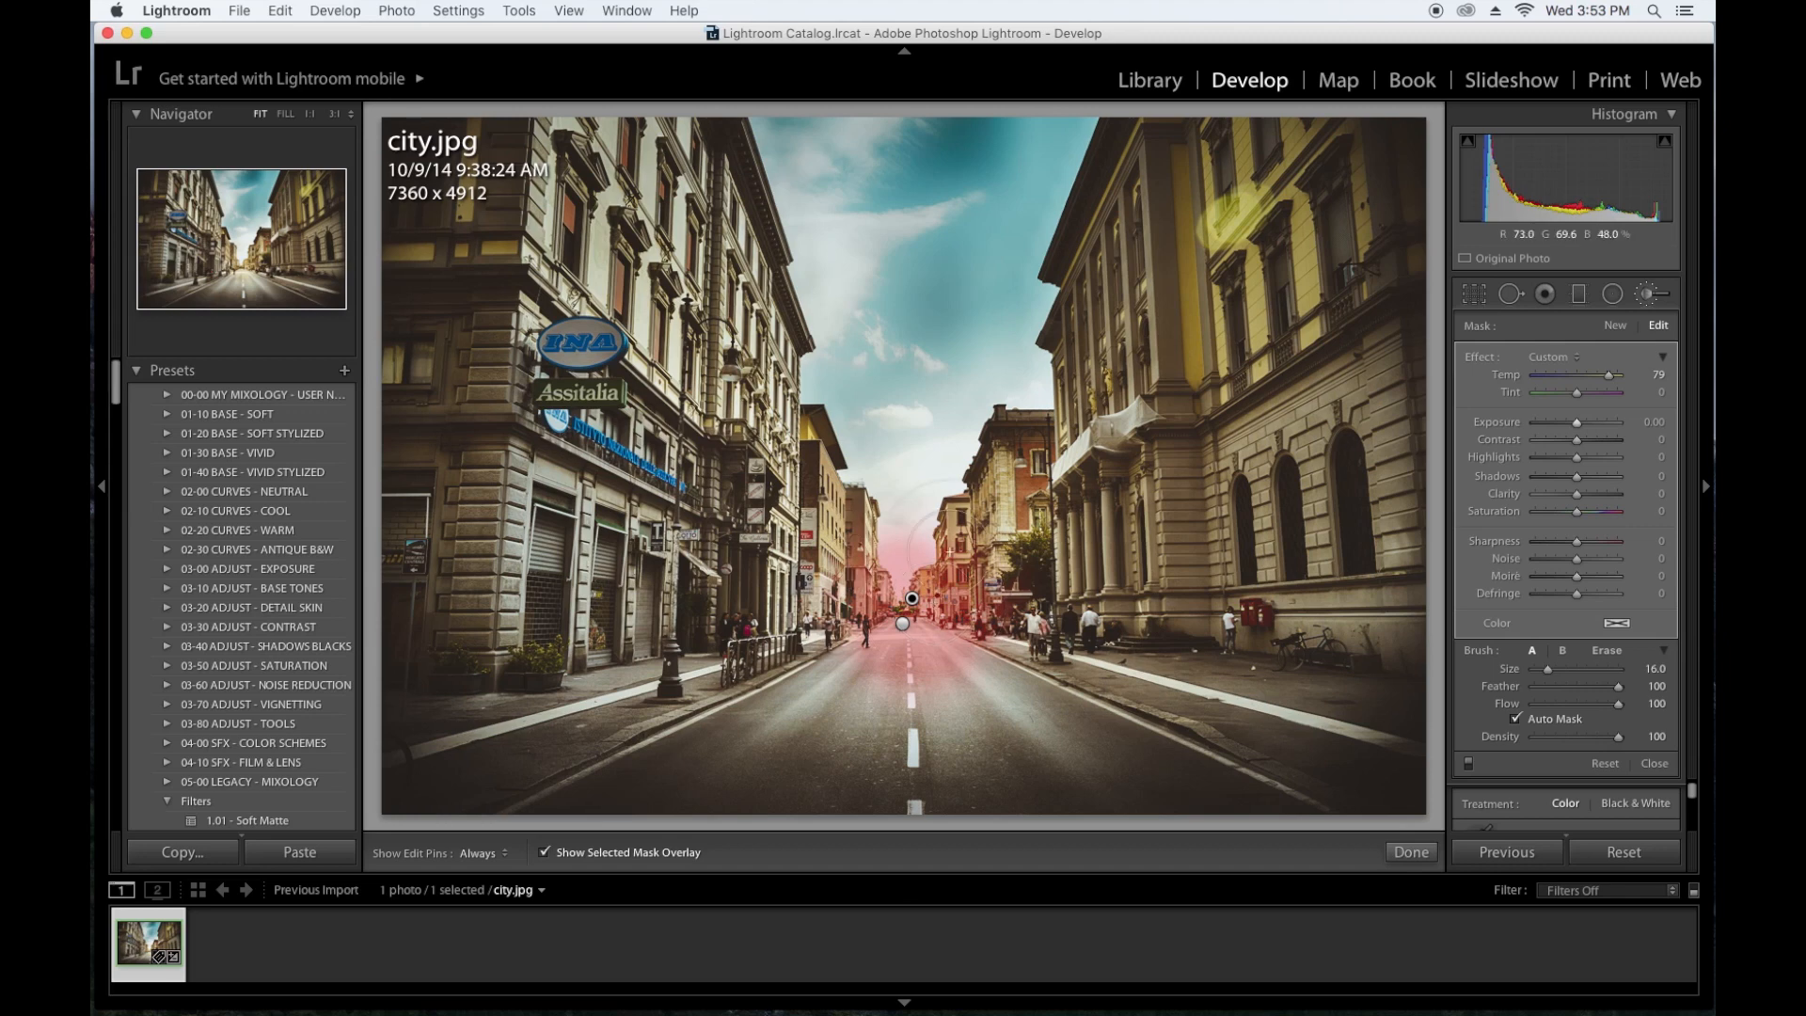
pyautogui.press('h')
pyautogui.press('h')
pyautogui.press('o')
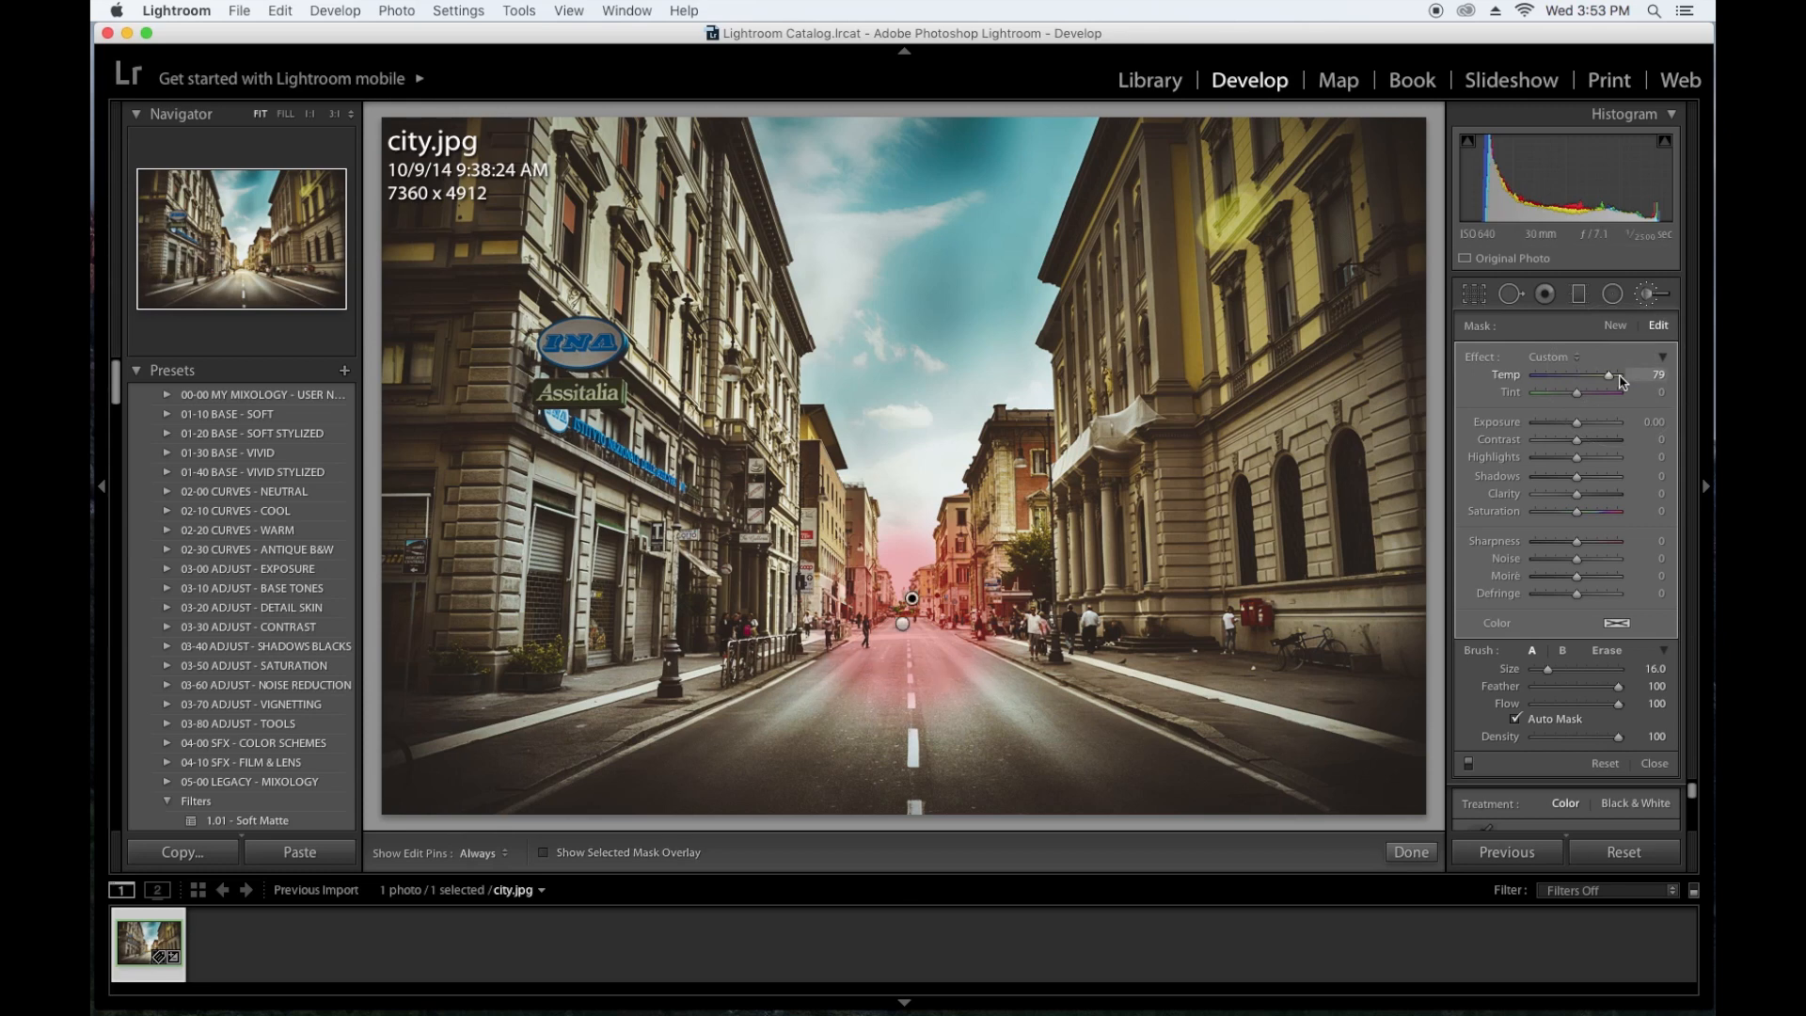
# Set the vanishing-point brush adjustment's Temp to 28 and leave the brush tool
pyautogui.click(1596, 377)
pyautogui.moveTo(1597, 376); pyautogui.dragTo(1588, 380)
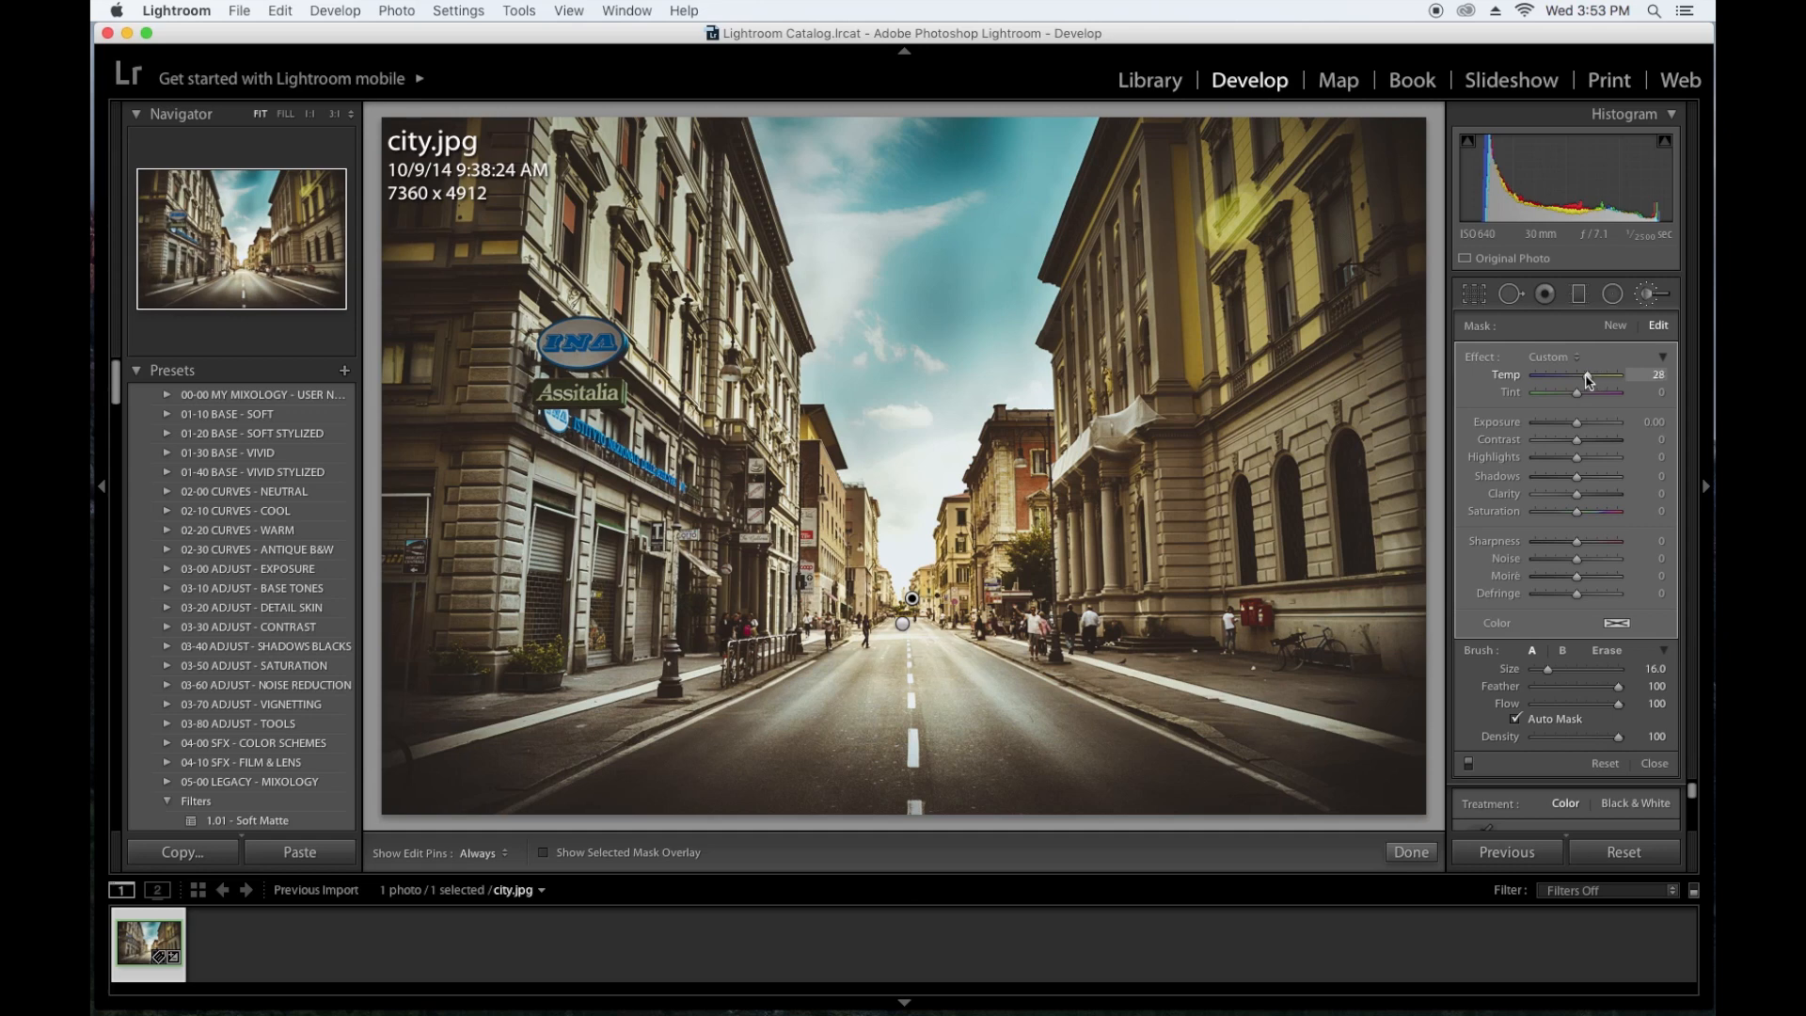
pyautogui.press('k')
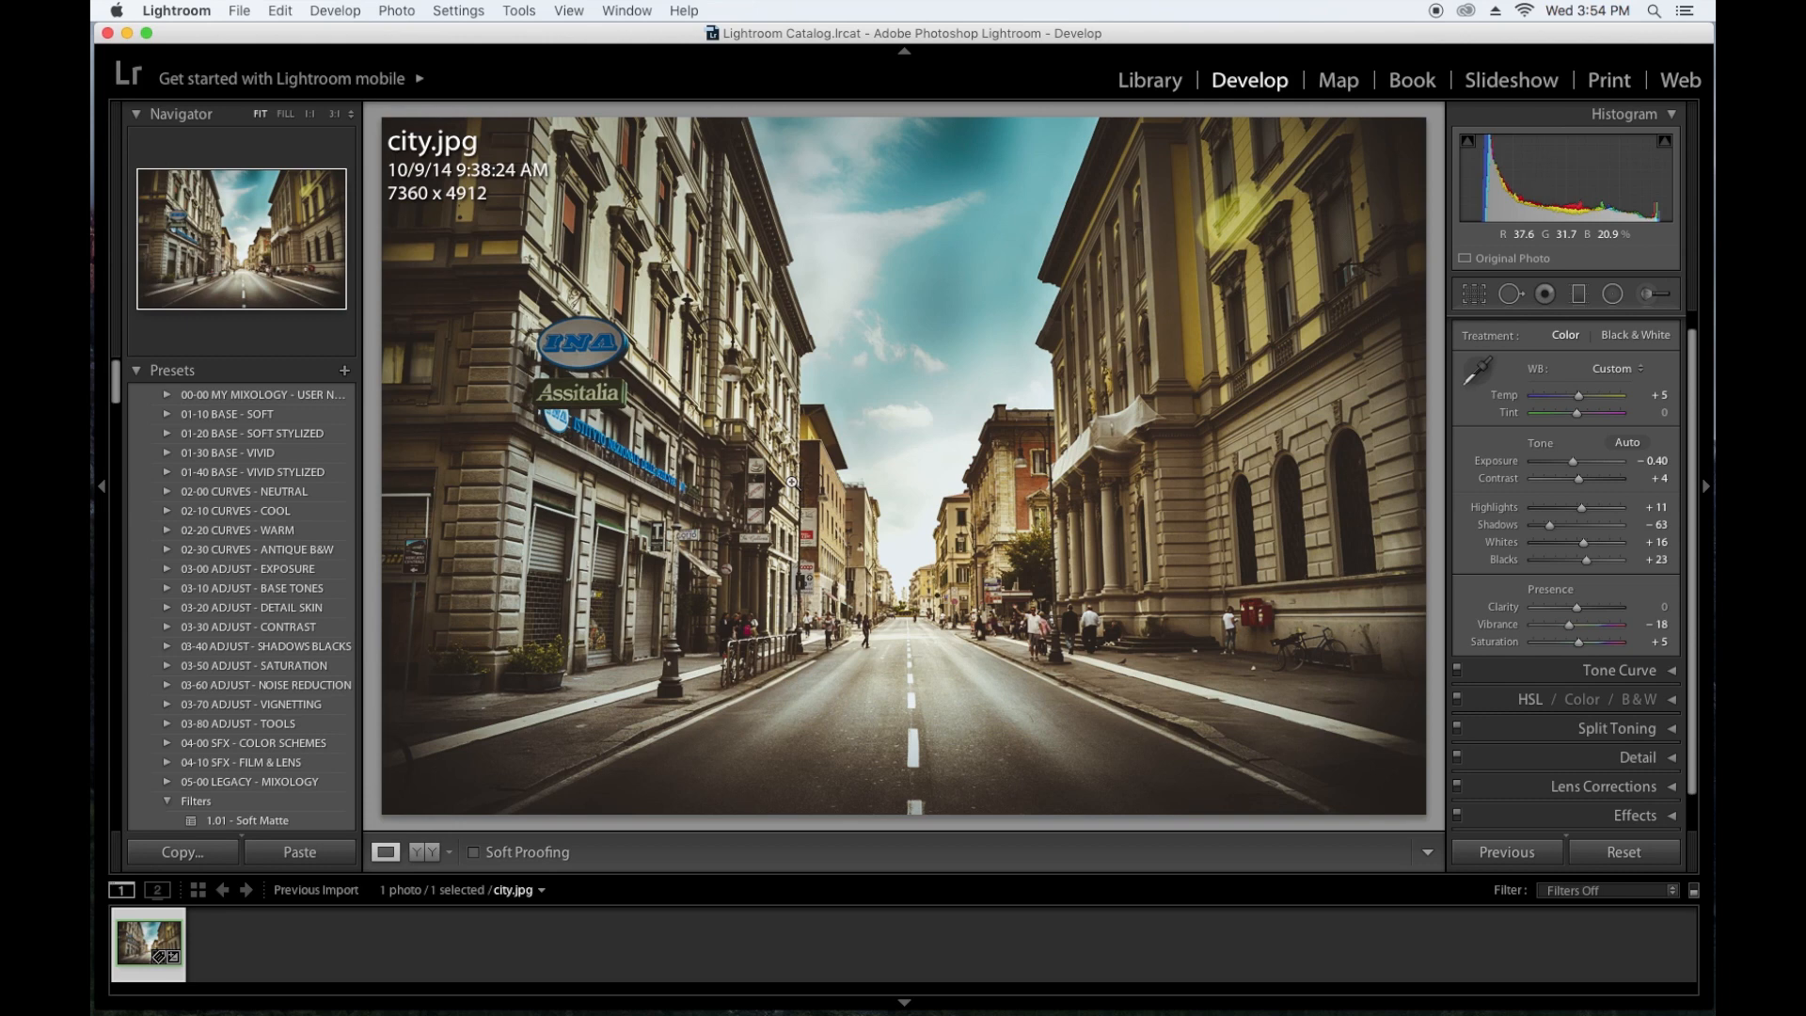
# Alternate between the original and edited photo to compare the finished look, ending on the edited version
pyautogui.press('\\')
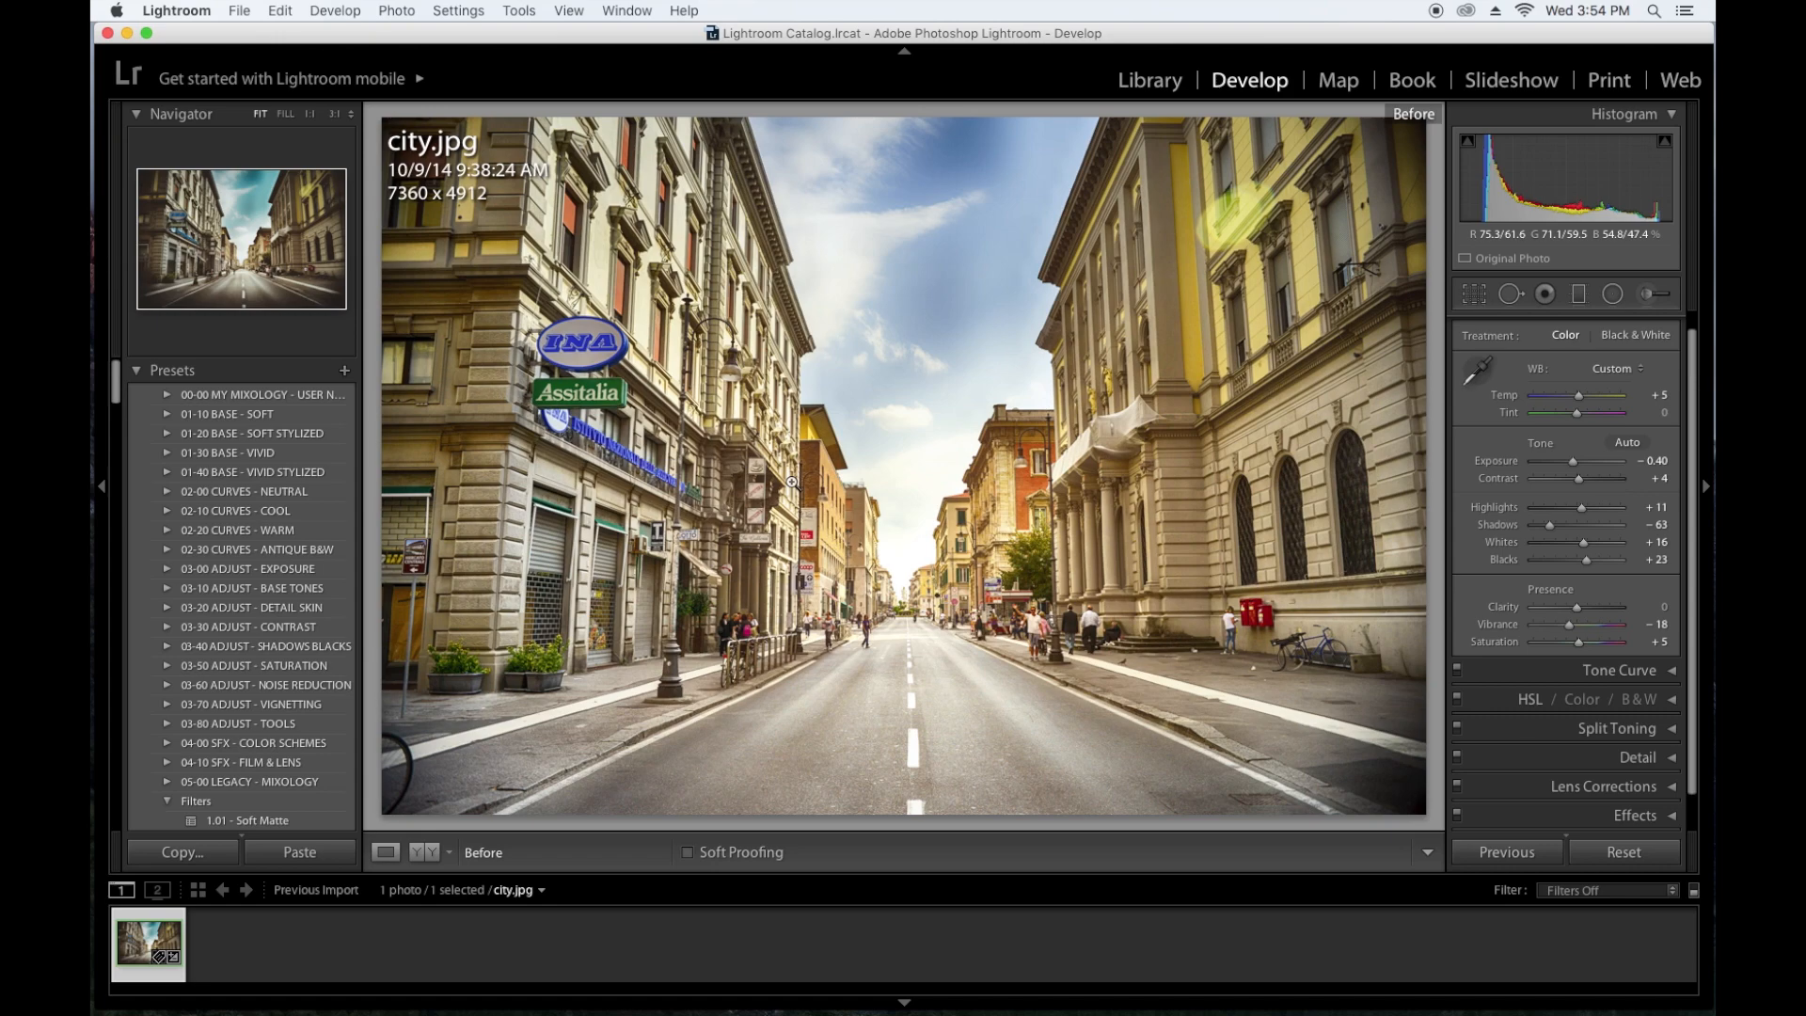
pyautogui.press('\\')
pyautogui.press('\\')
pyautogui.press('\\')
pyautogui.press('\\')
pyautogui.press('\\')
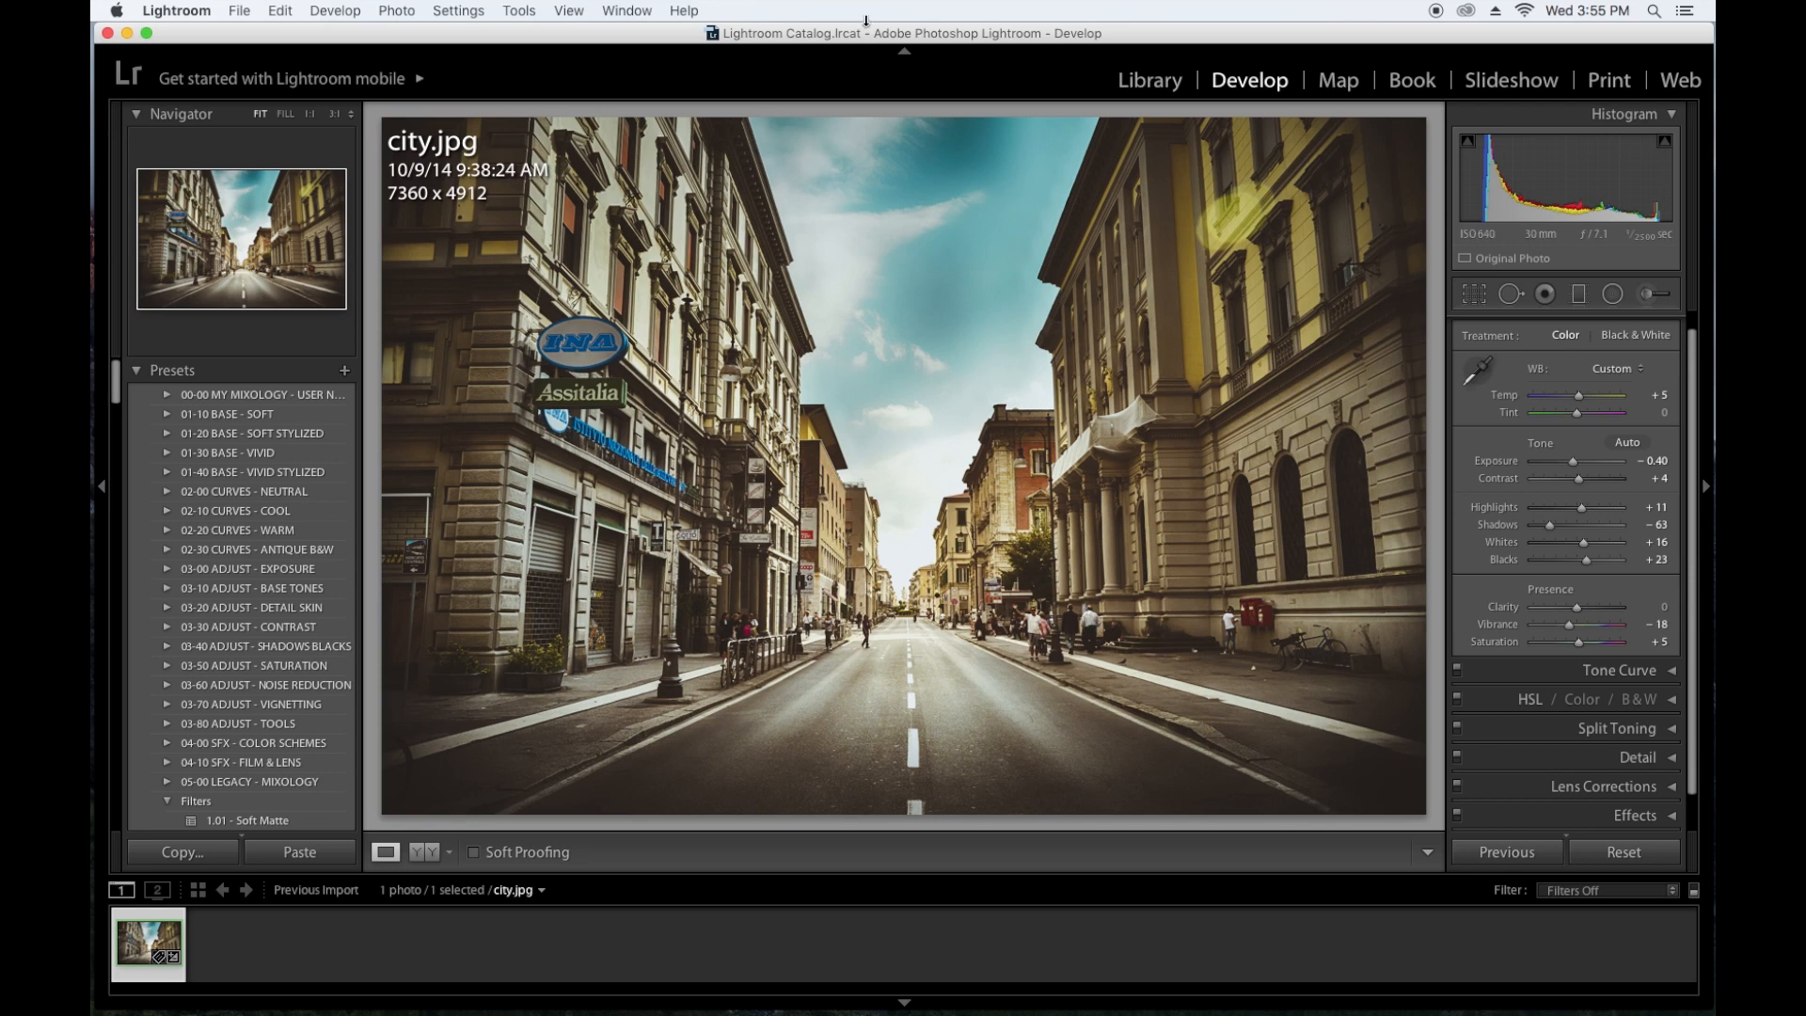
pyautogui.moveTo(863, 41)
pyautogui.mouseDown()
pyautogui.moveTo(840, 54)
pyautogui.moveTo(863, 38)
pyautogui.mouseUp()
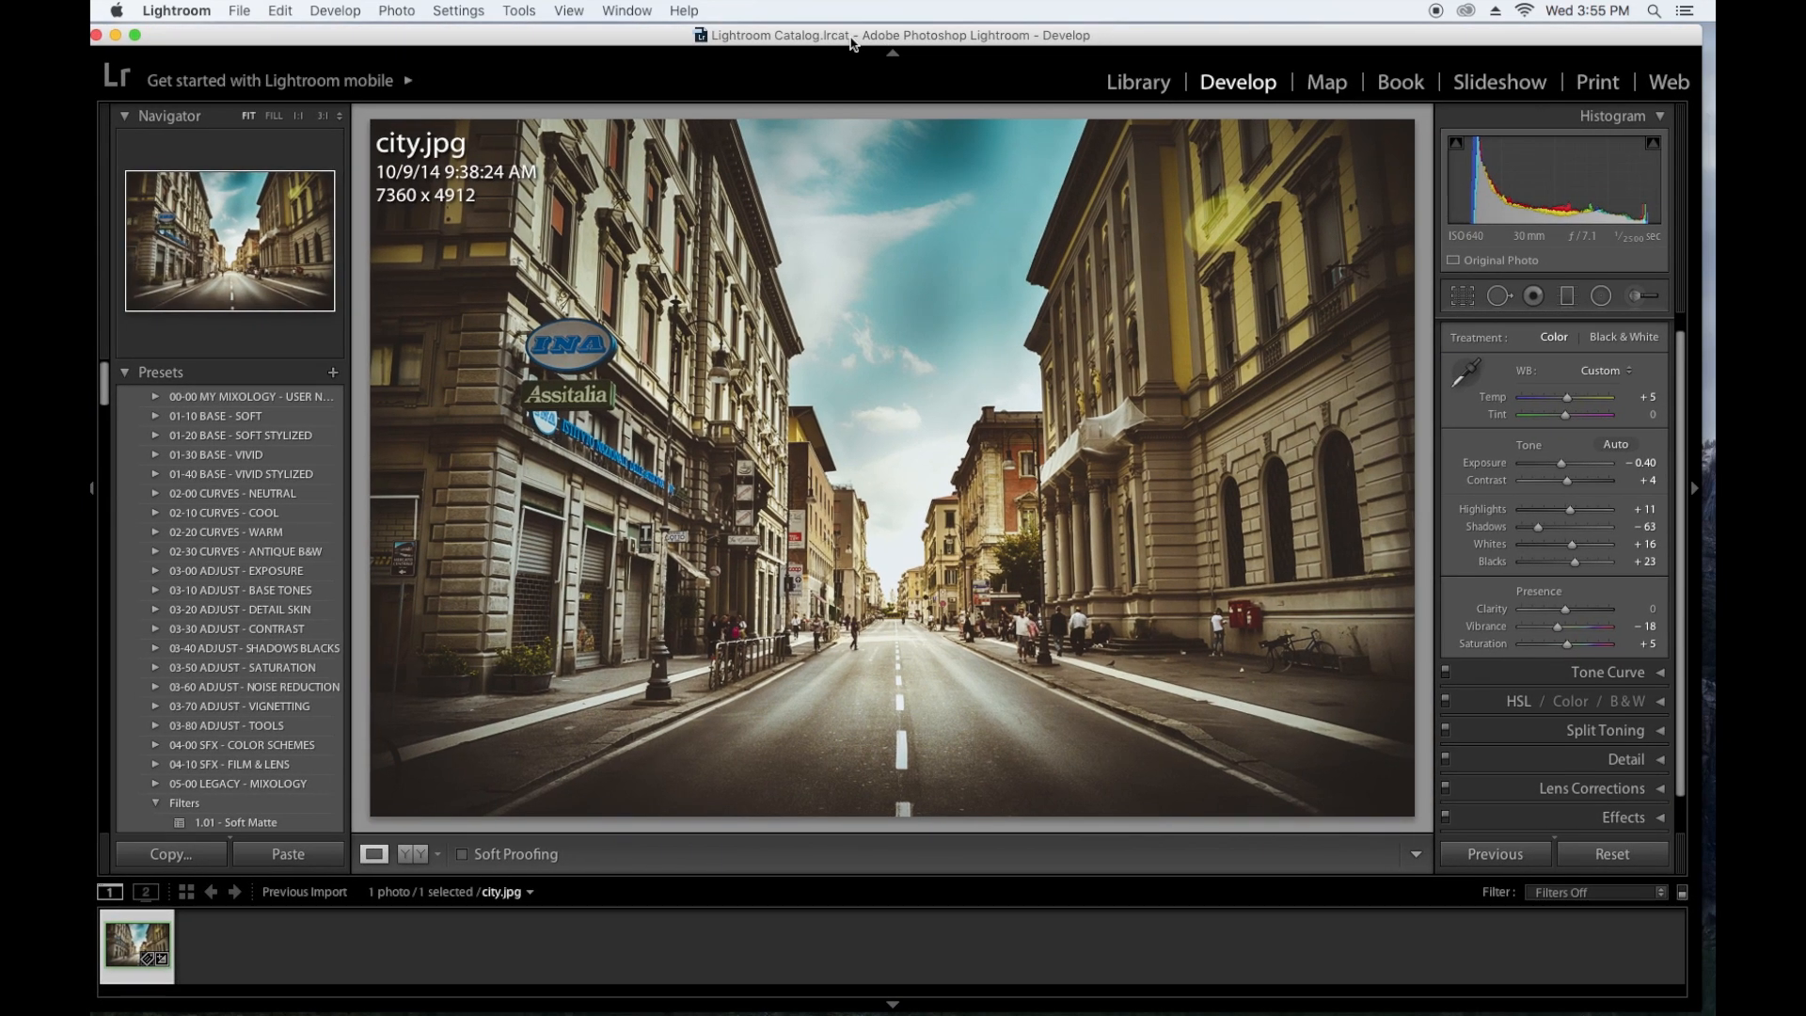